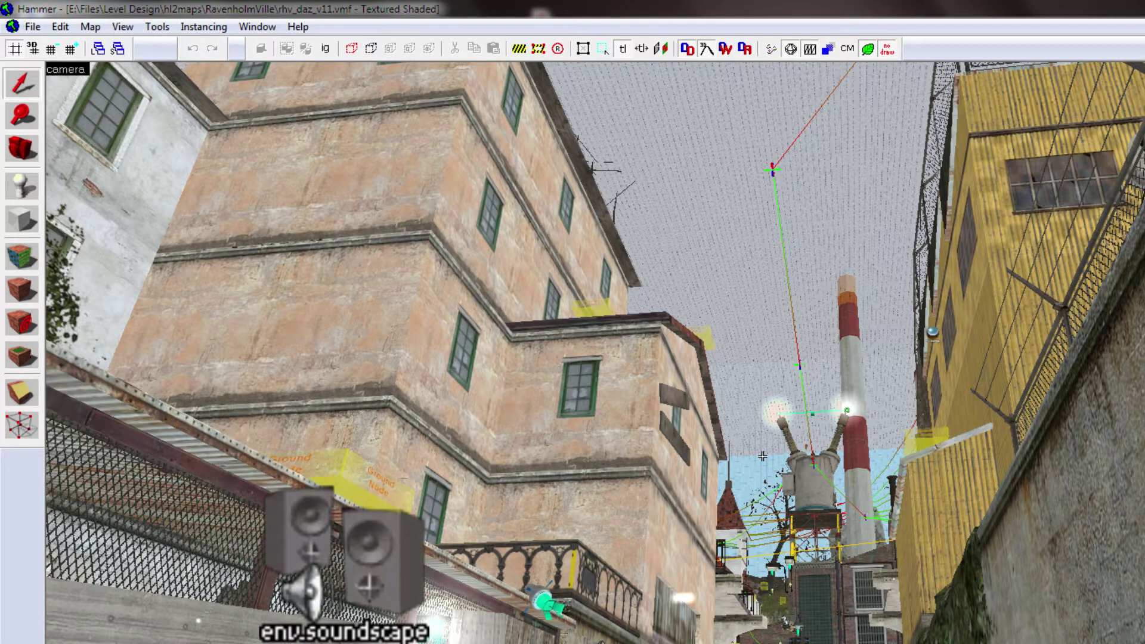
Examine the alley's plaster building facades, the transformer tower skyline and the fenced metal-roofed shed.
key(a)
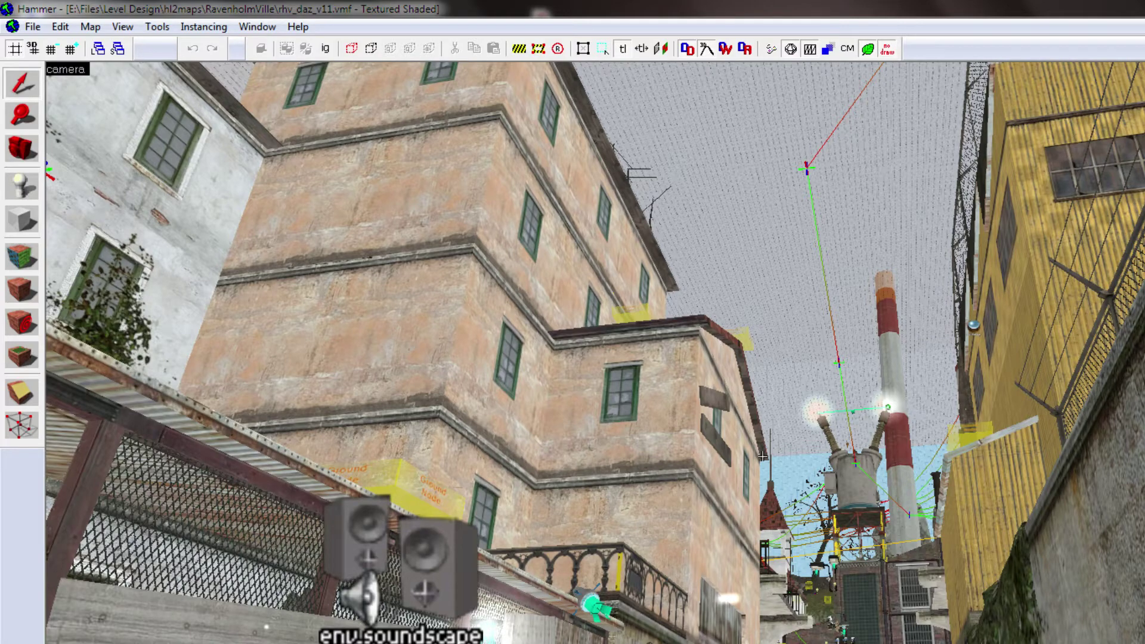
key(w)
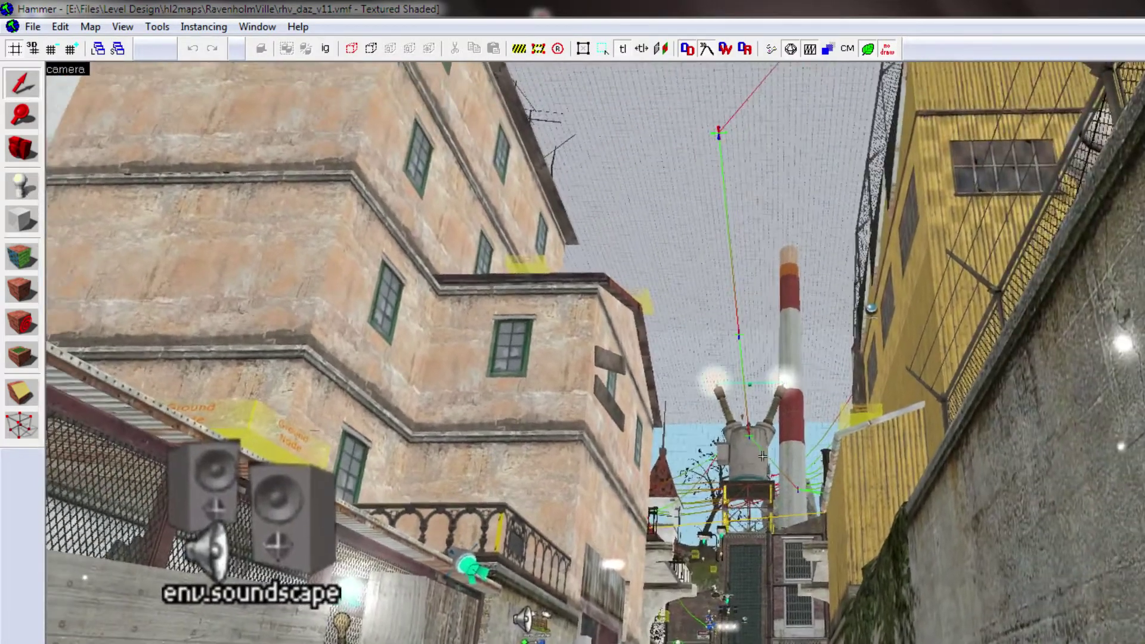
key(w)
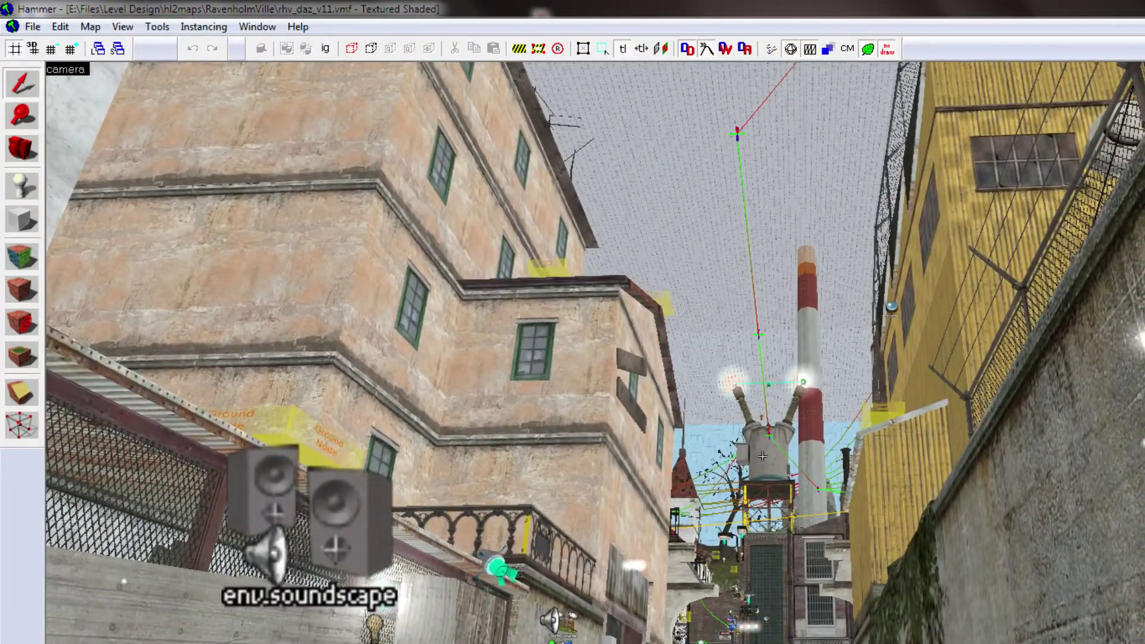
key(a)
key(a)
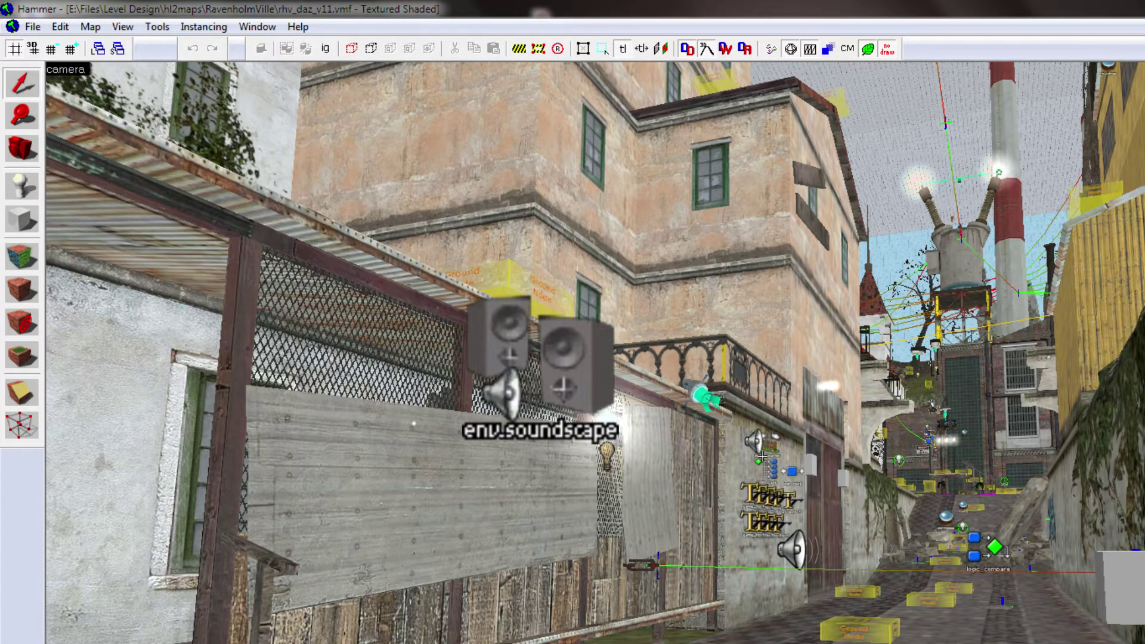
key(Right)
key(Down)
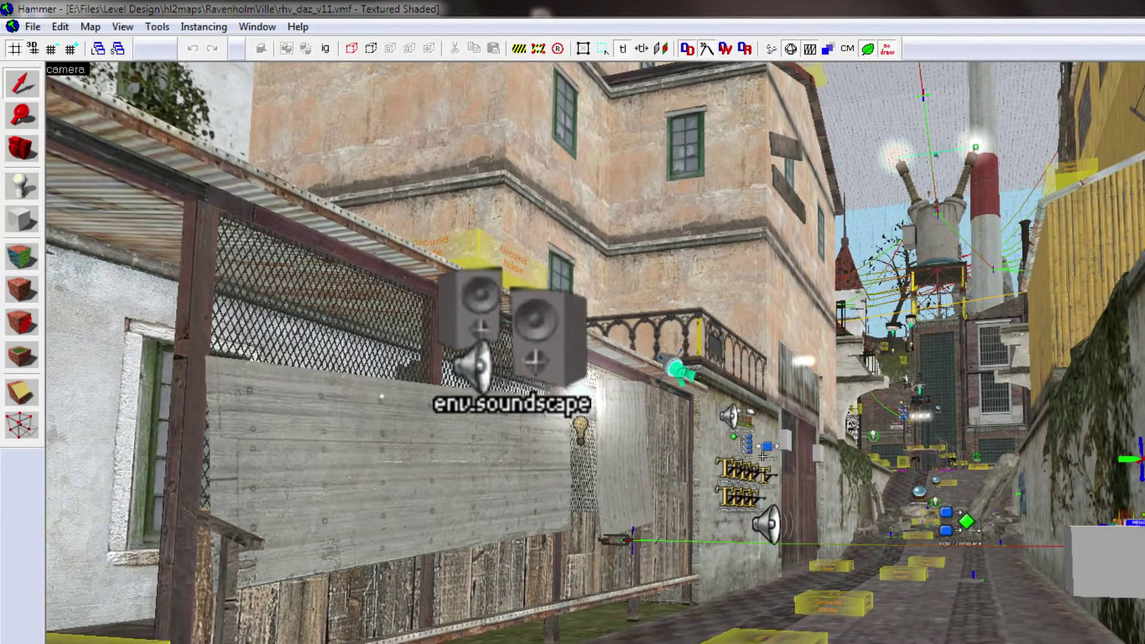
key(Left)
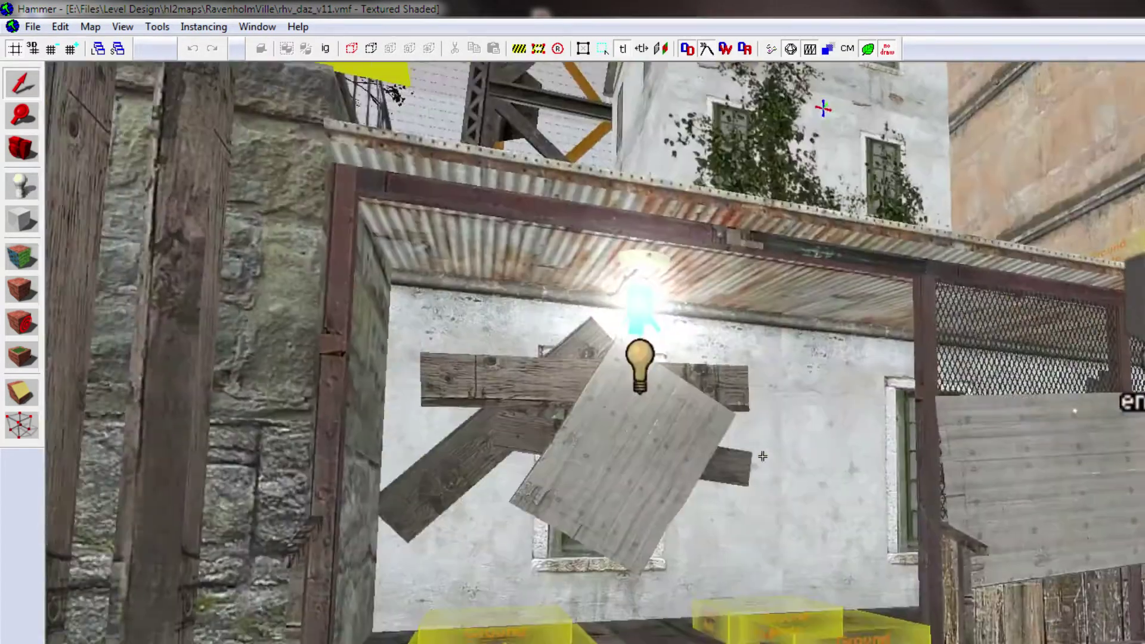
key(Right)
Examine the boarded-up shed, the timber-framed room with its green character model, and the dark wooden door.
key(w)
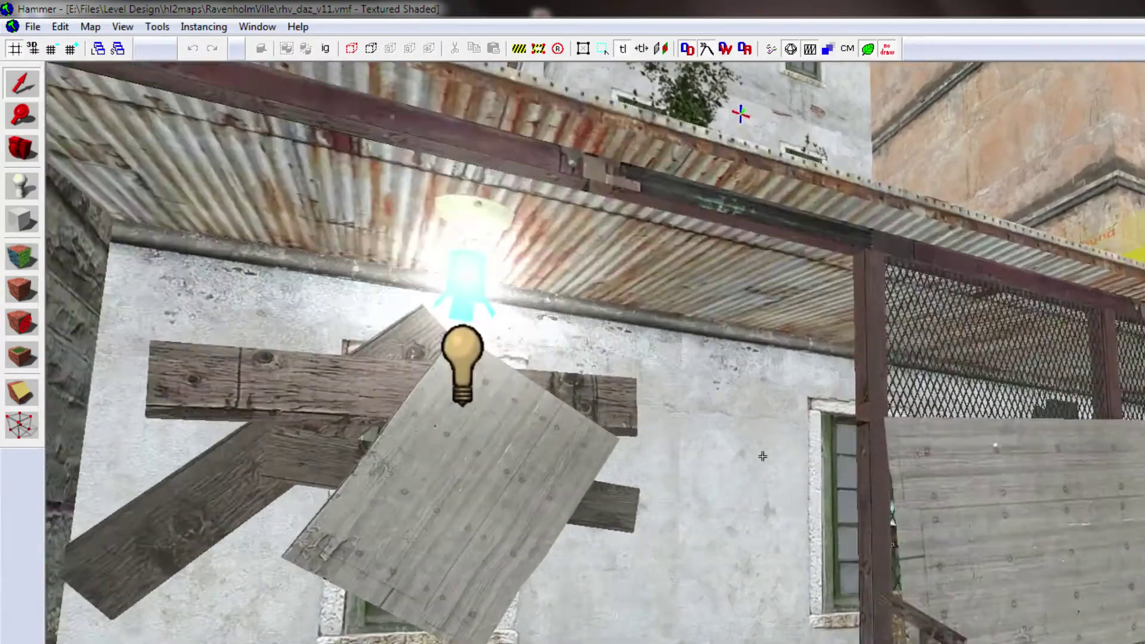
key(Right)
key(w)
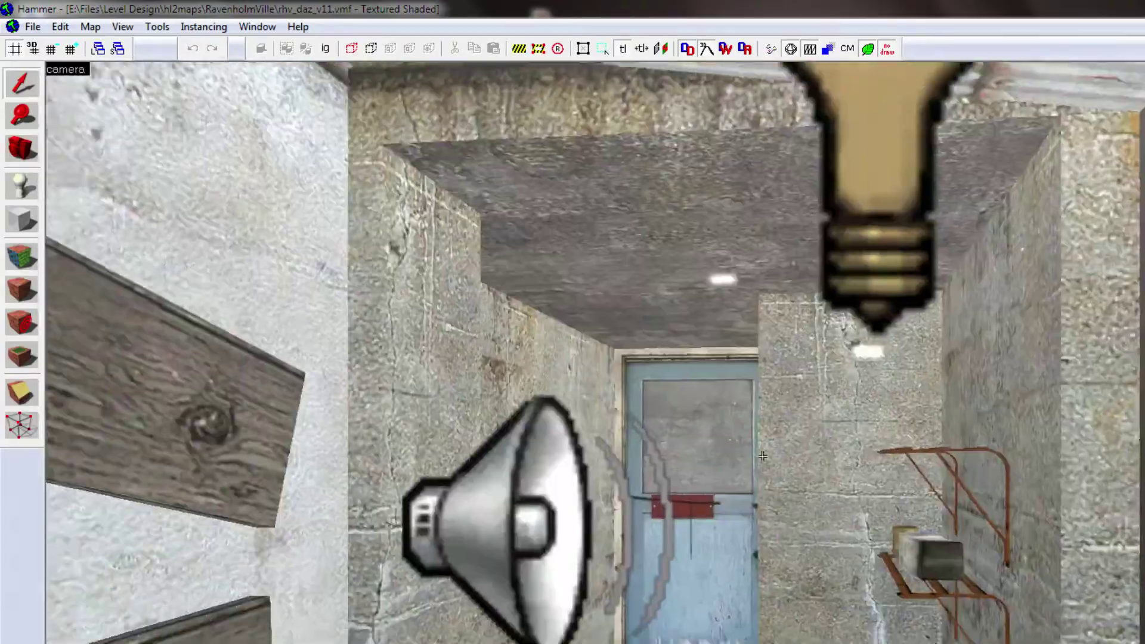
key(w)
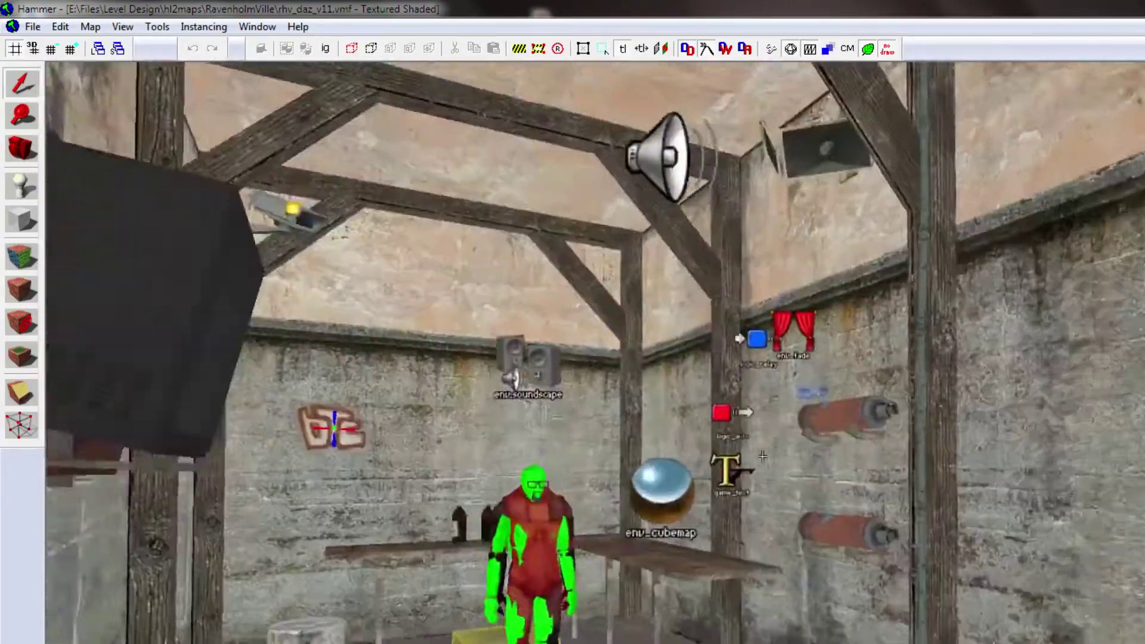
key(w)
key(d)
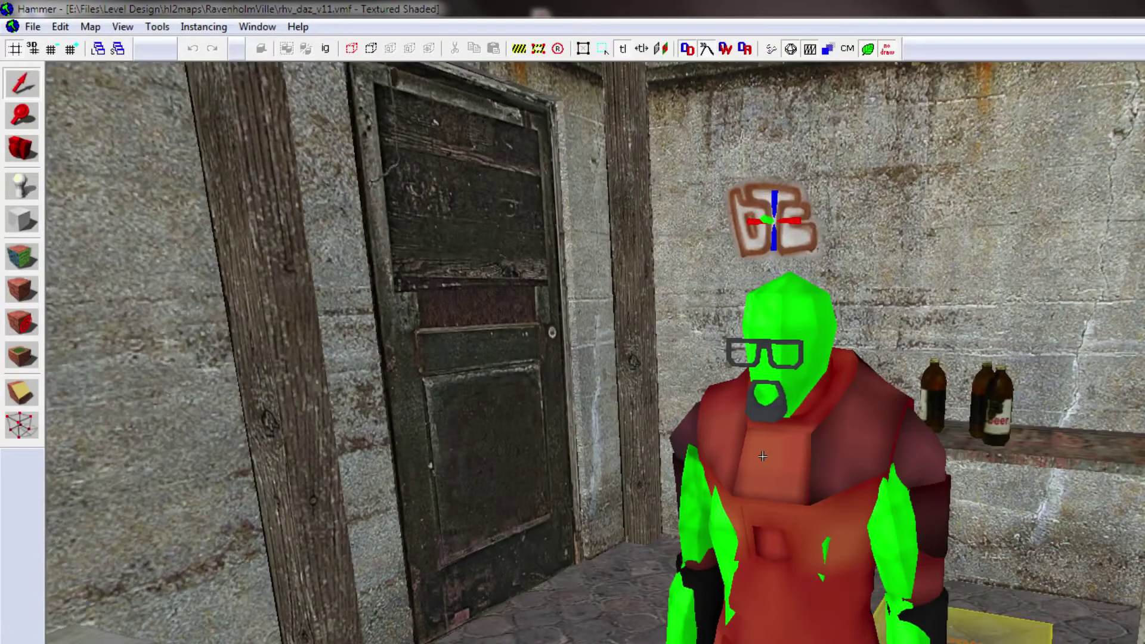
key(Left)
key(w)
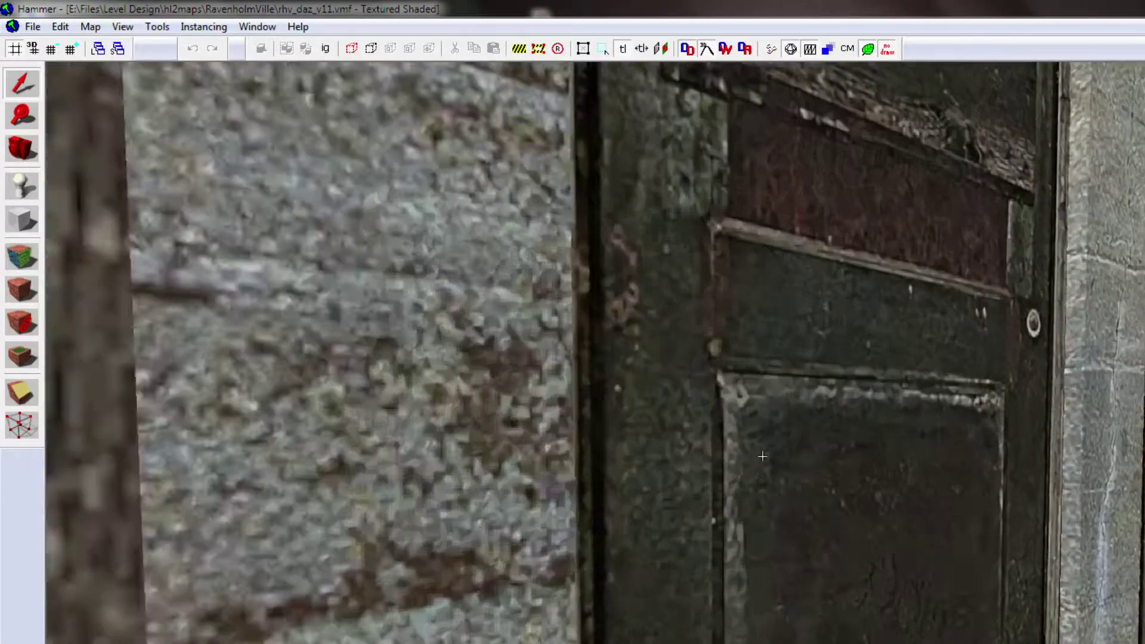
key(Left)
key(w)
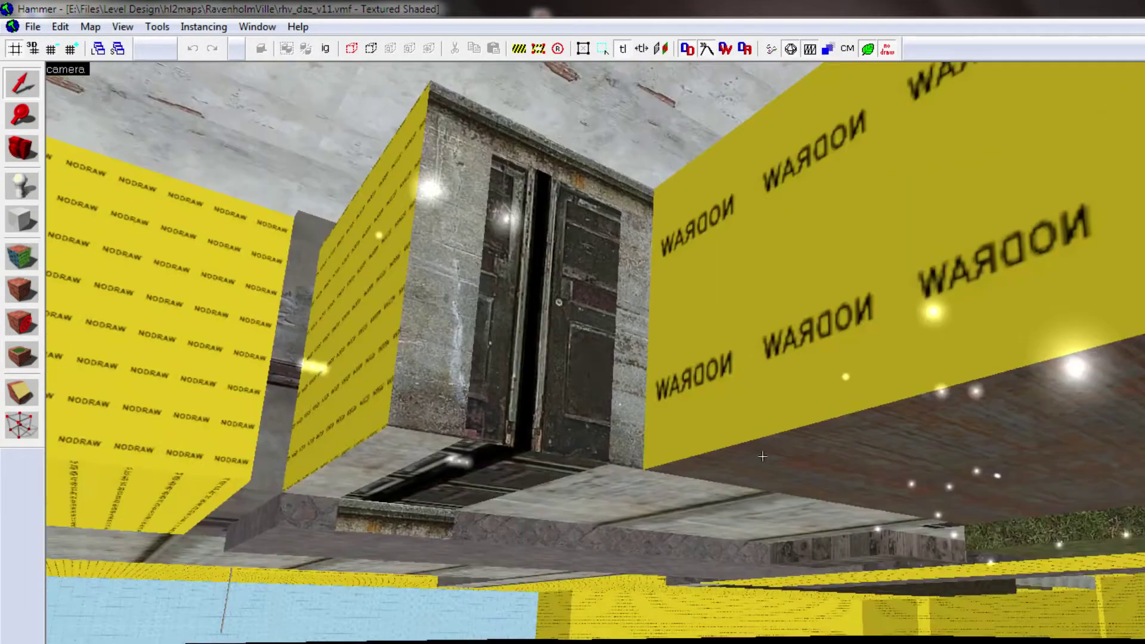
Examine the door corridor's NODRAW-covered exterior and interior, and the timber room's wooden double doors around the phys_explosion entity.
key(w)
key(w)
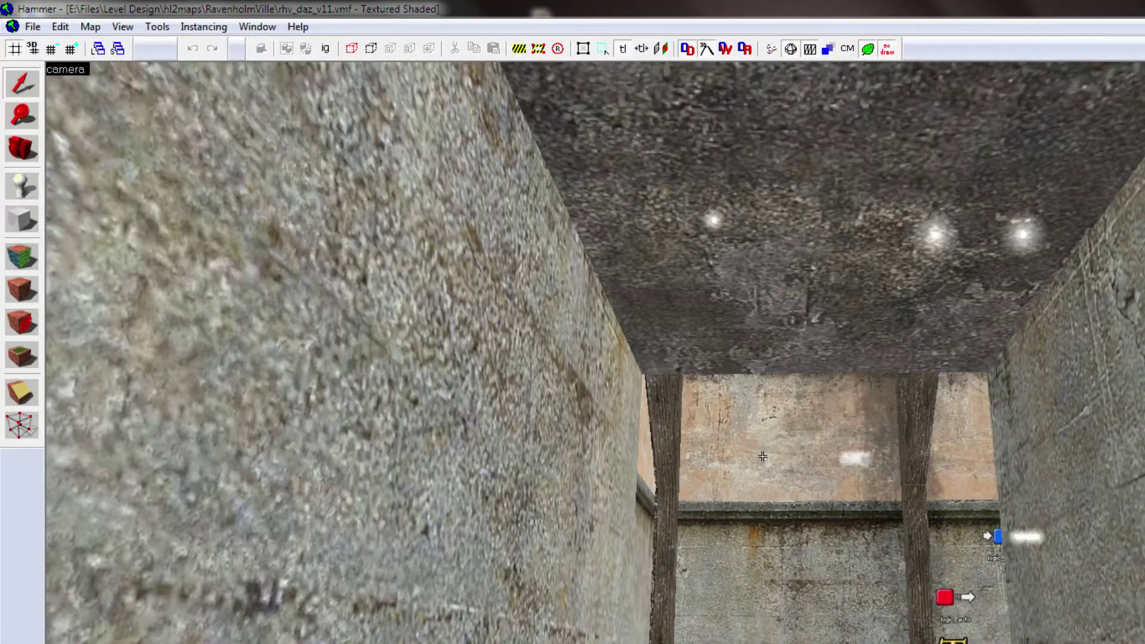
key(Down)
key(w)
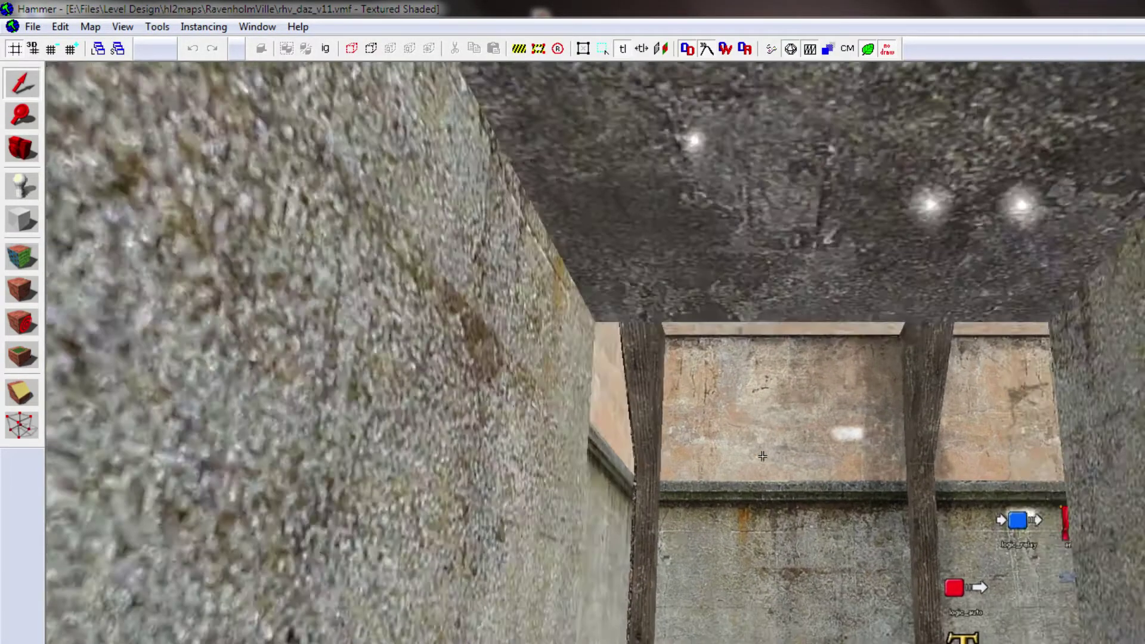
key(Right)
key(w)
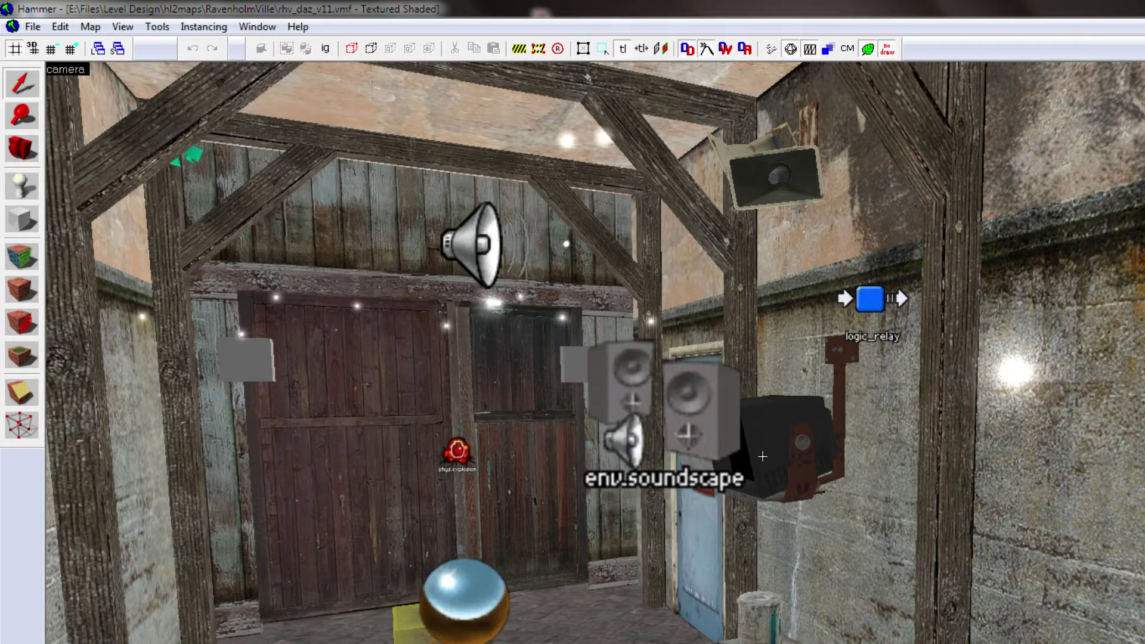
key(w)
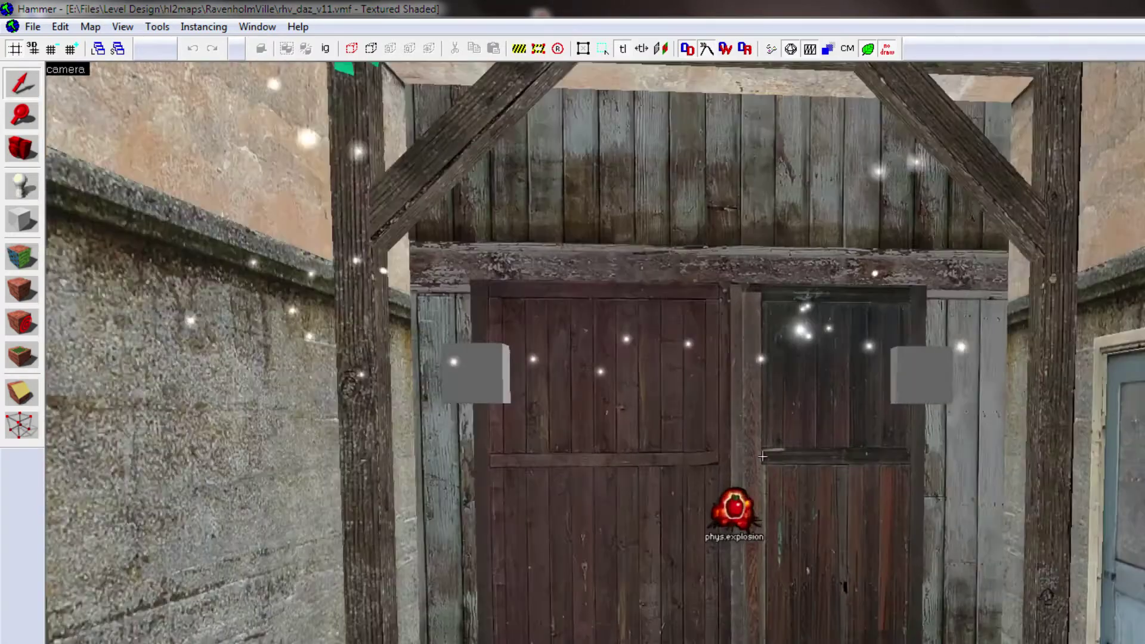
key(w)
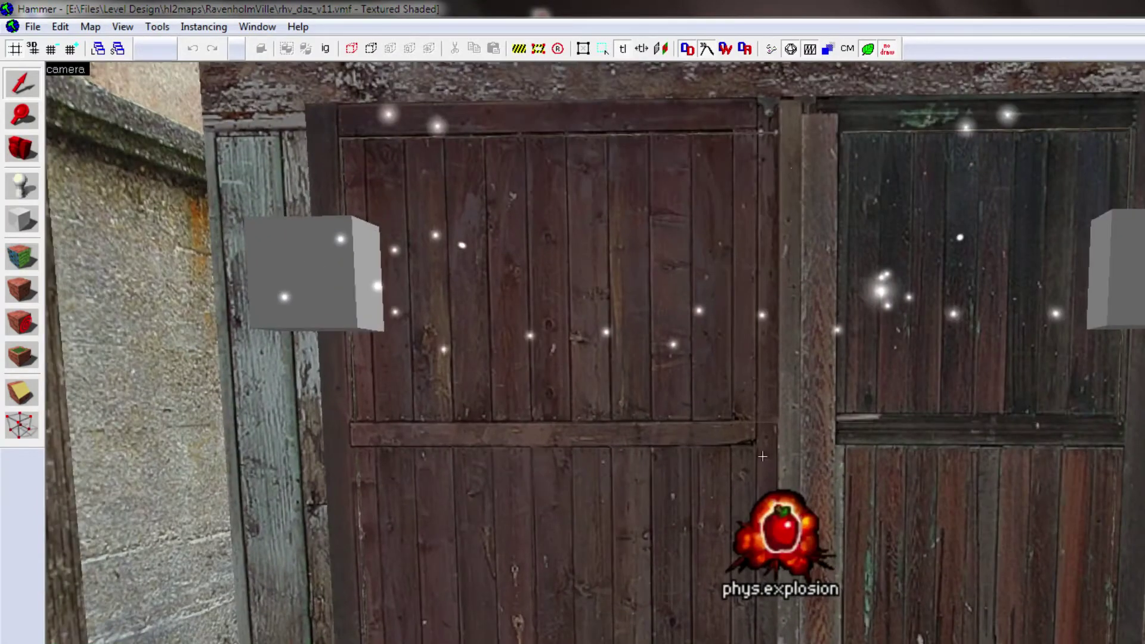
key(w)
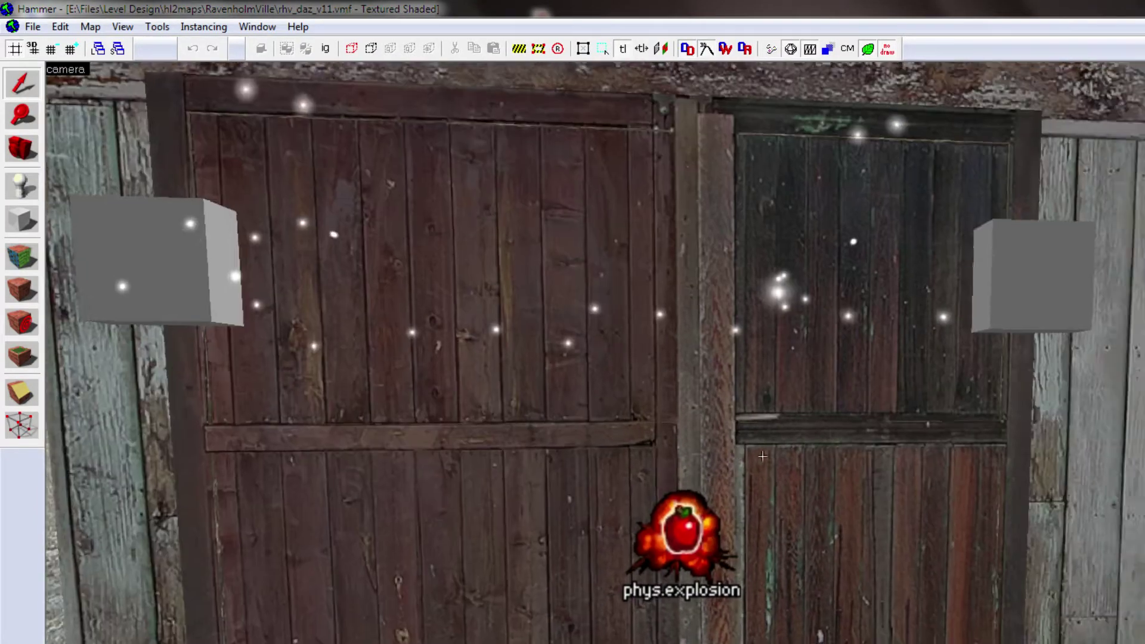
key(w)
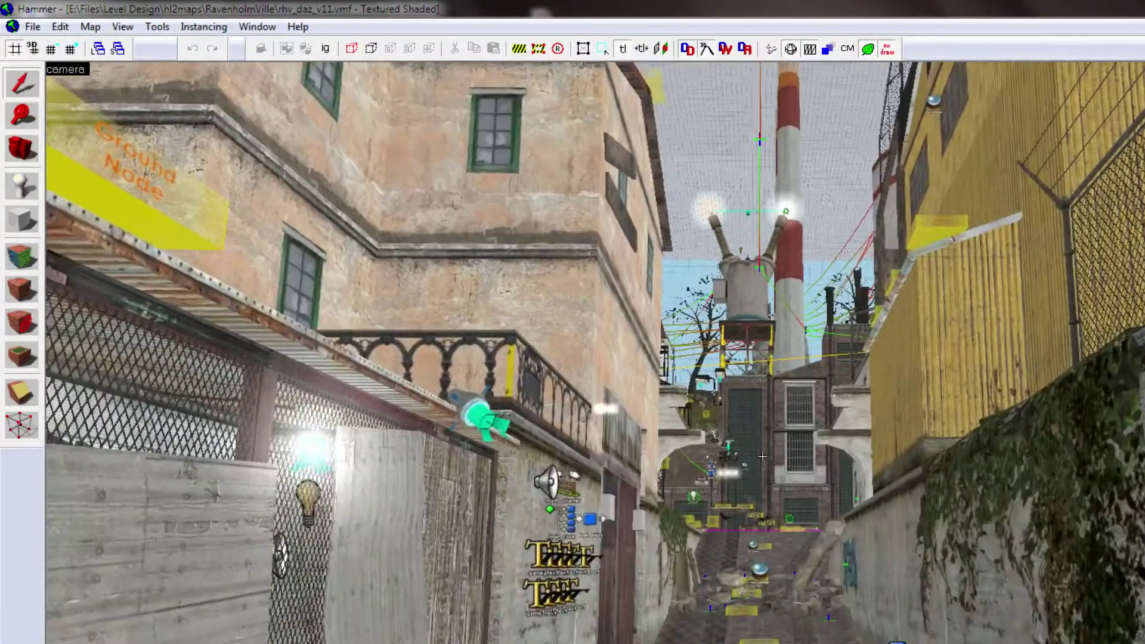
Examine the alley's ivy-covered walls, the rubble with ground nodes, and the brick building beyond the bridge arches.
key(w)
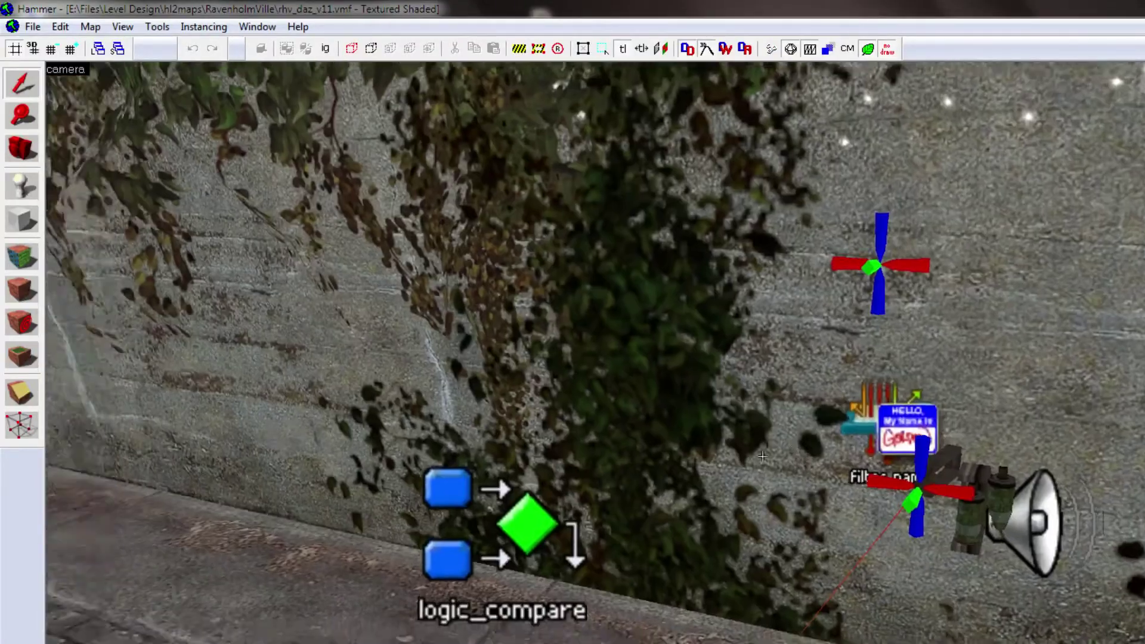
key(w)
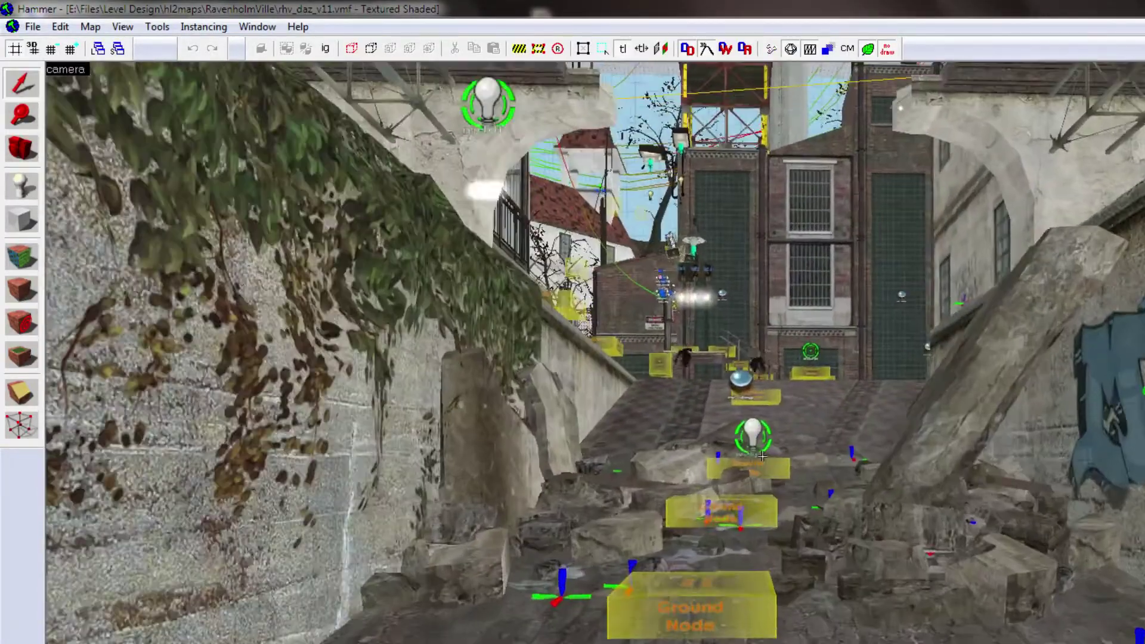
drag(762, 456, 762, 456)
key(s)
key(w)
key(s)
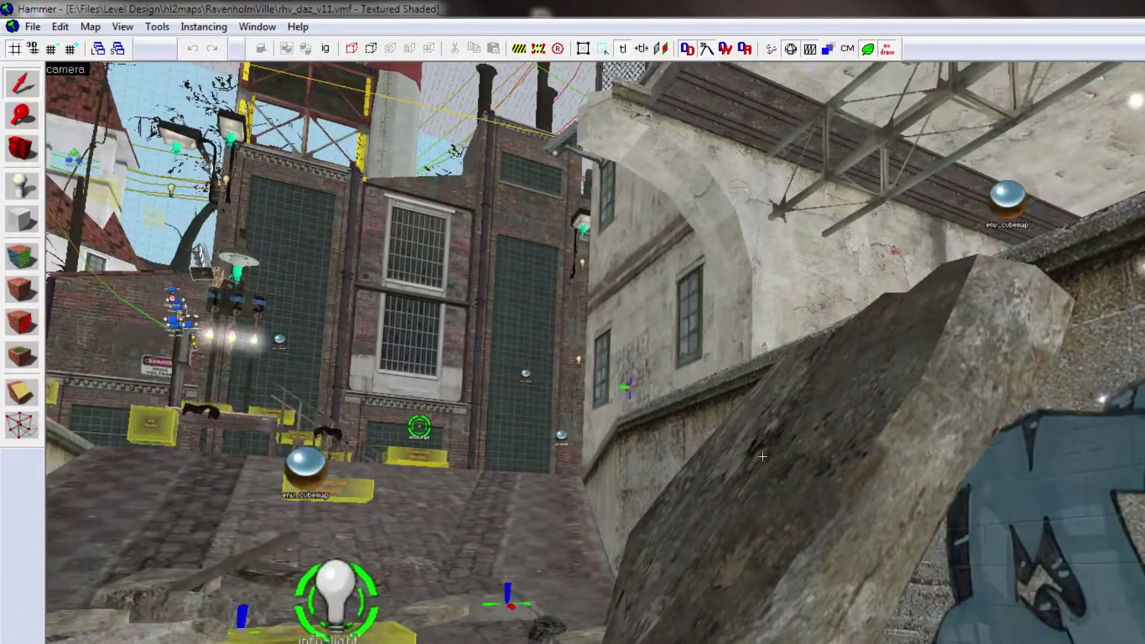
key(w)
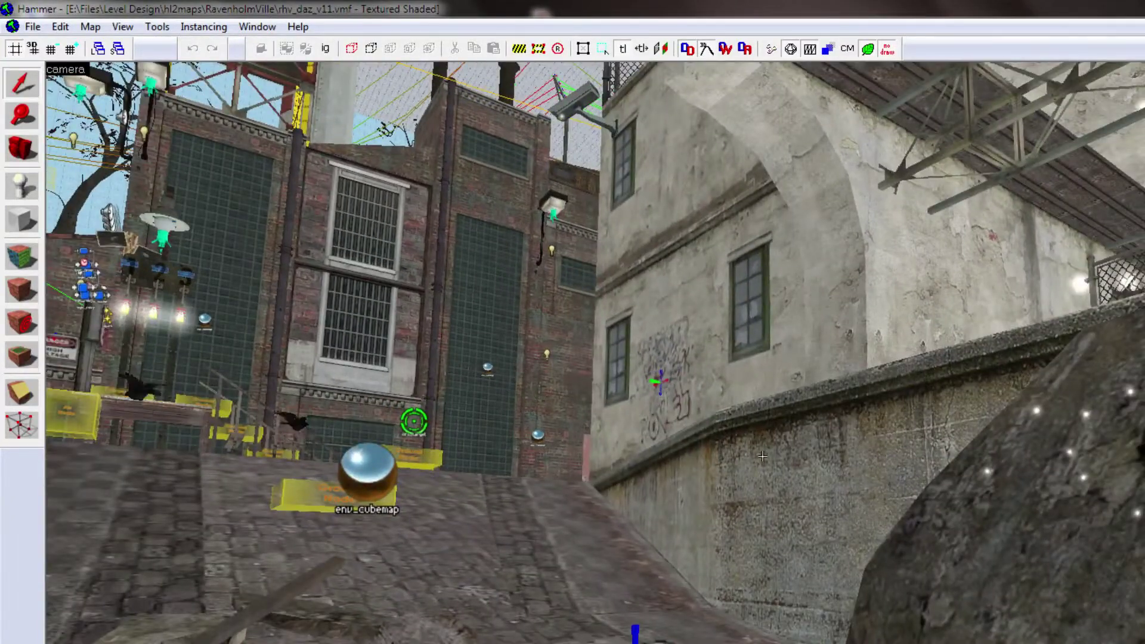
key(w)
drag(762, 457, 762, 456)
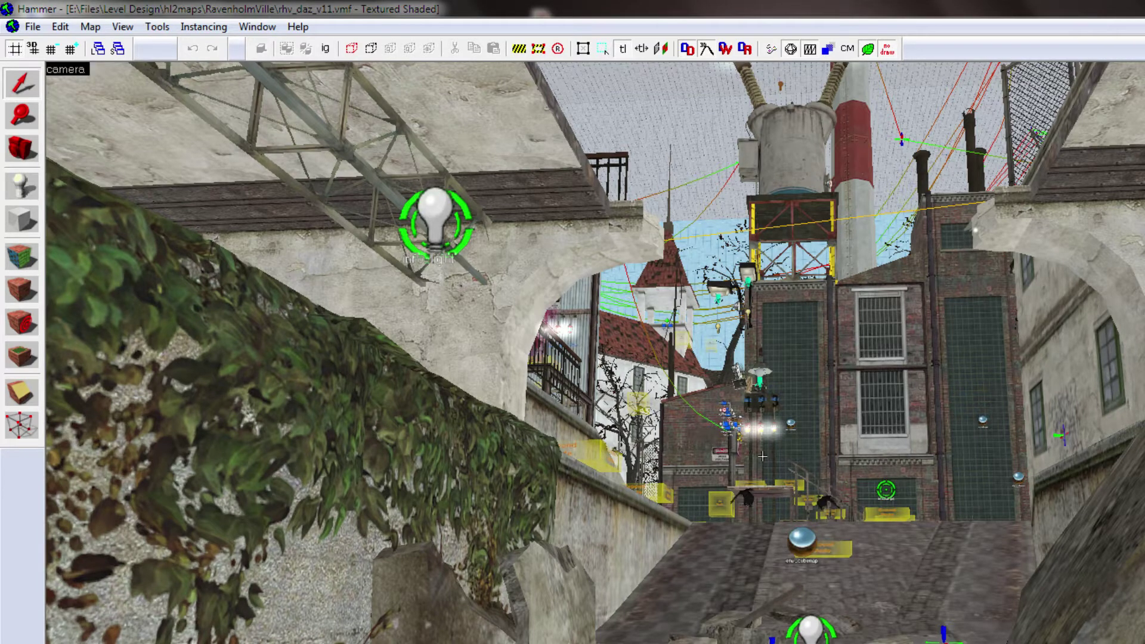
Examine the alley's concrete side wall, the logic_compare and filter_name entities, and the area before the wooden barricade.
key(Right)
key(Right)
key(Right)
key(w)
key(d)
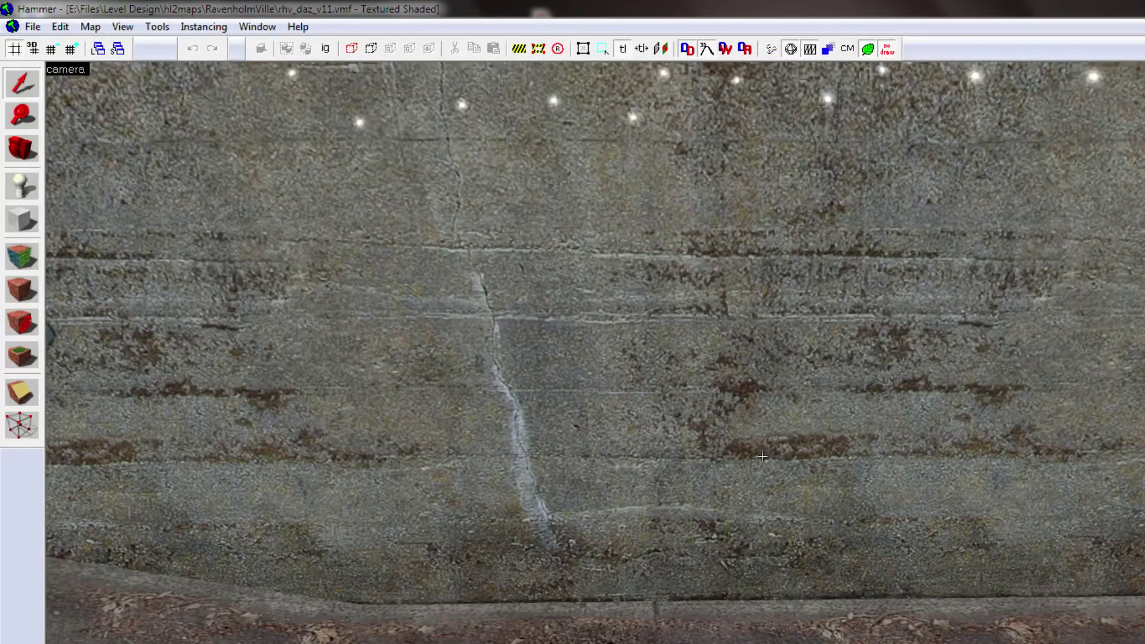
key(s)
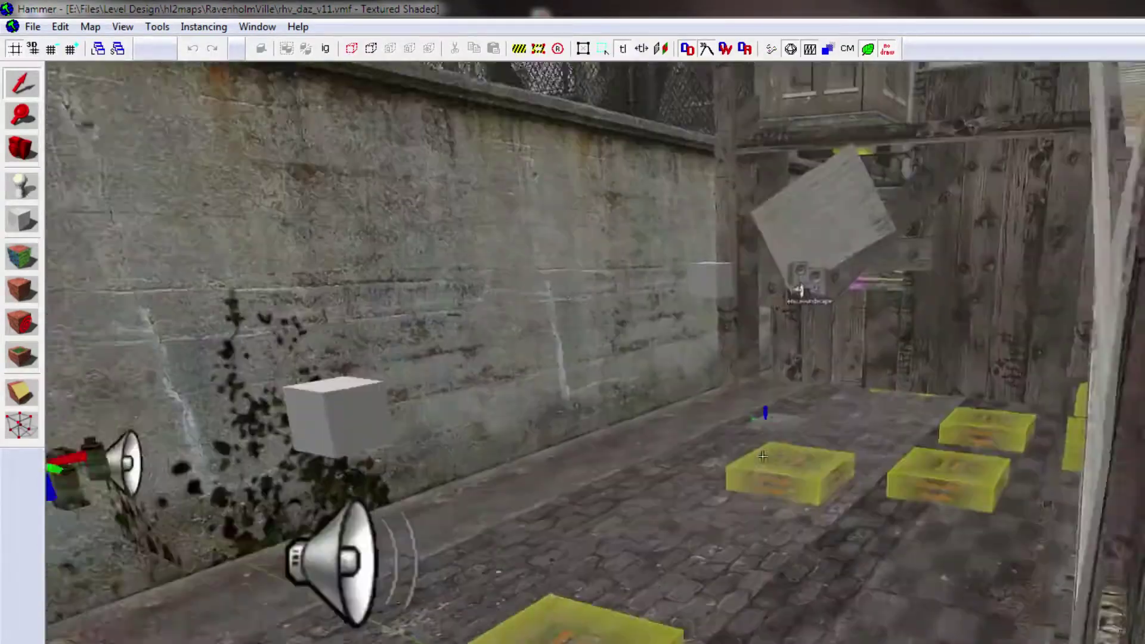
key(a)
key(s)
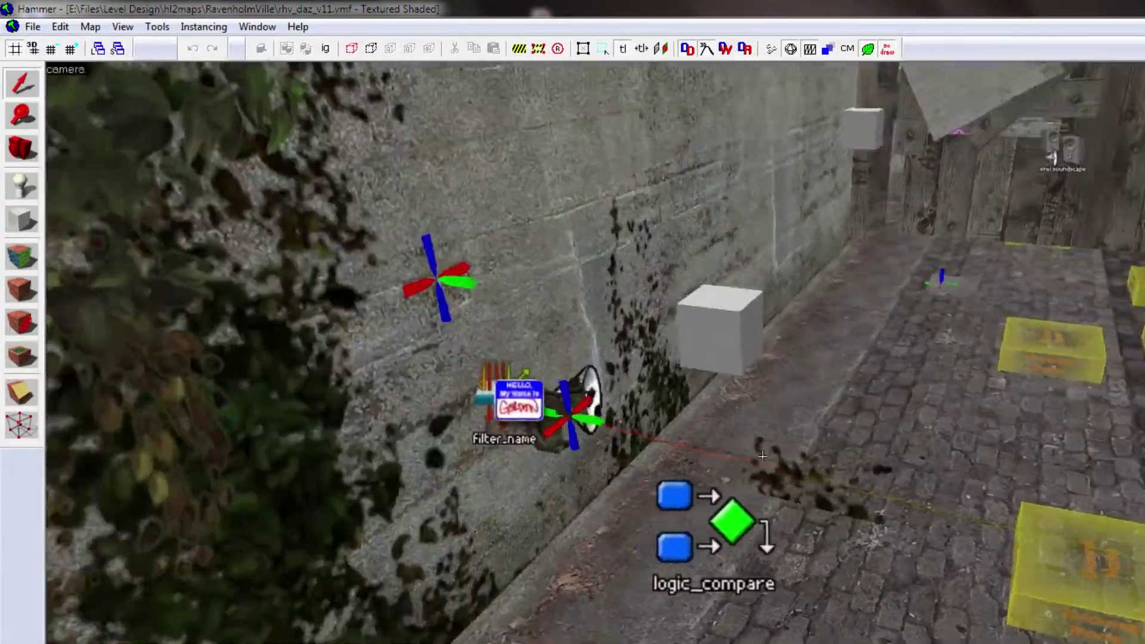
key(a)
key(s)
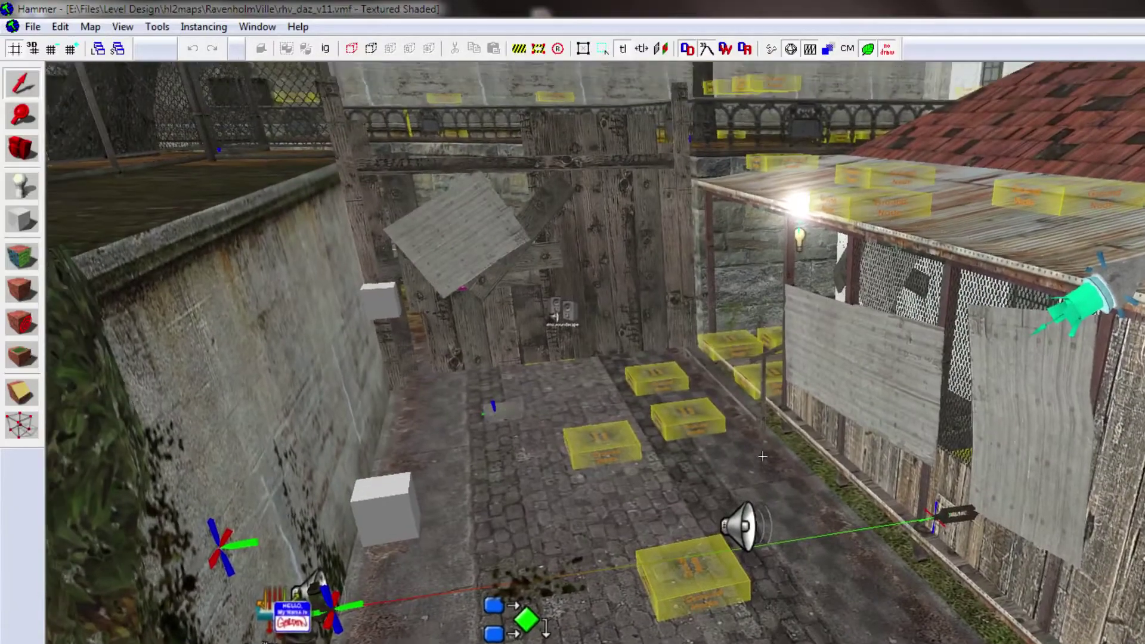
Select the spotlight on the shed roof's edge, inspect its light cone across the alley, and clear the selection.
key(w)
key(z)
click(815, 488)
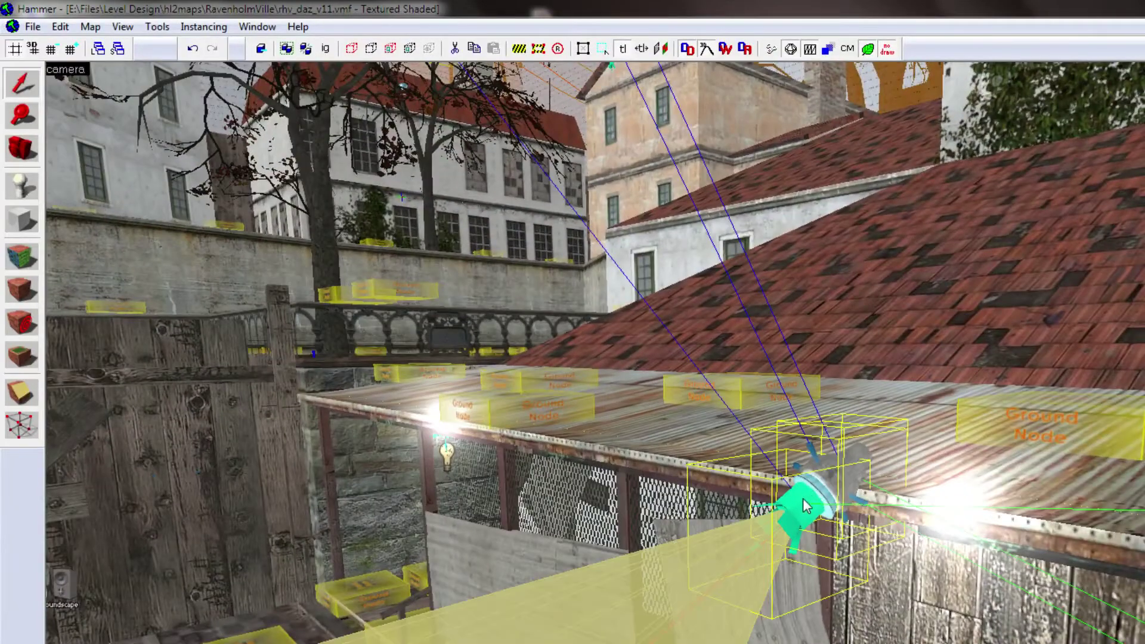
key(z)
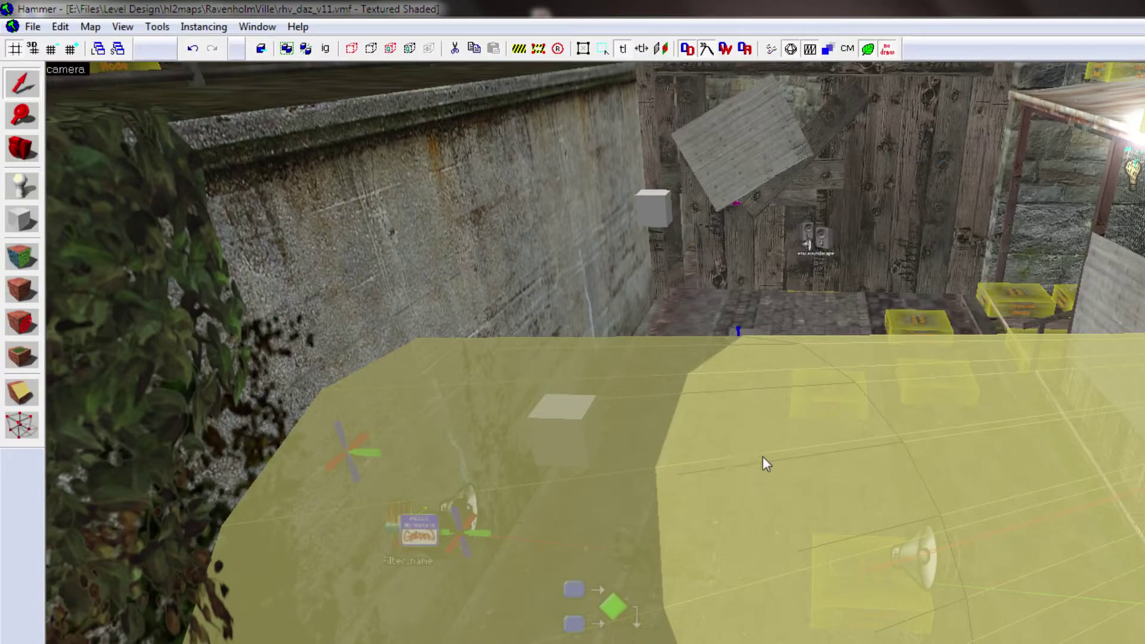
key(Escape)
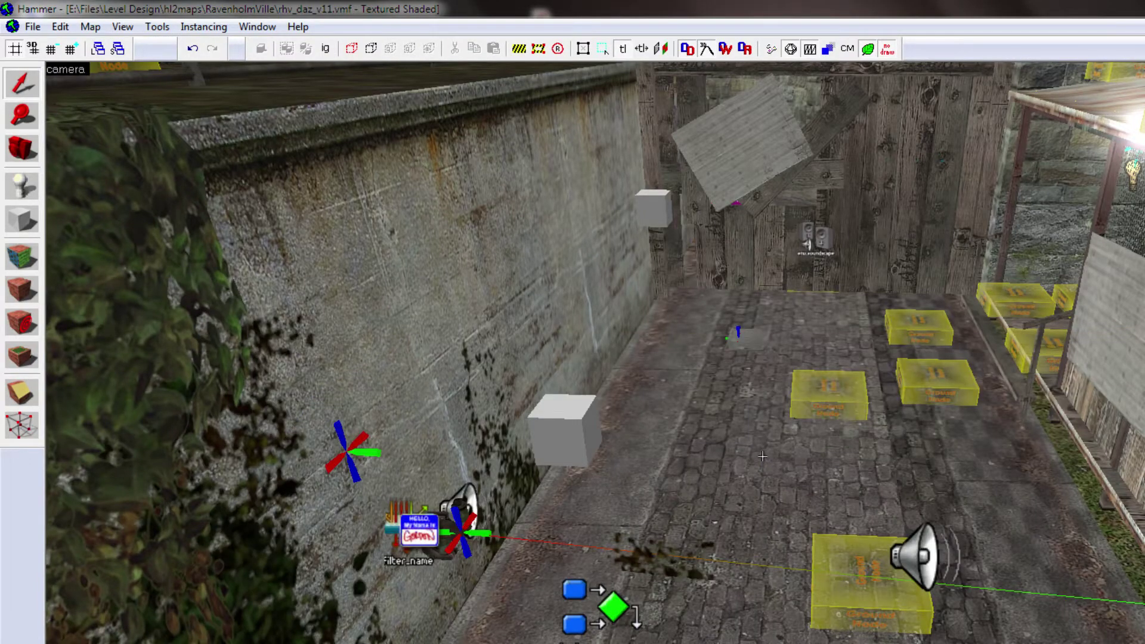
Examine the shed's corrugated roof and the alley leading to the broken bridge arches and transformer tower.
key(d)
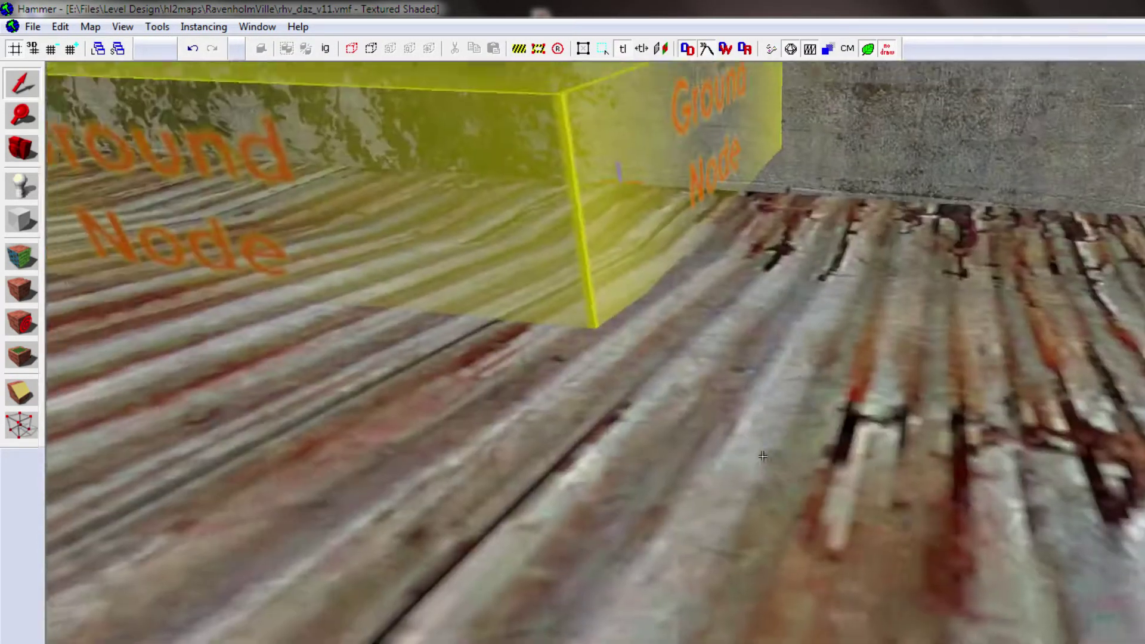
key(w)
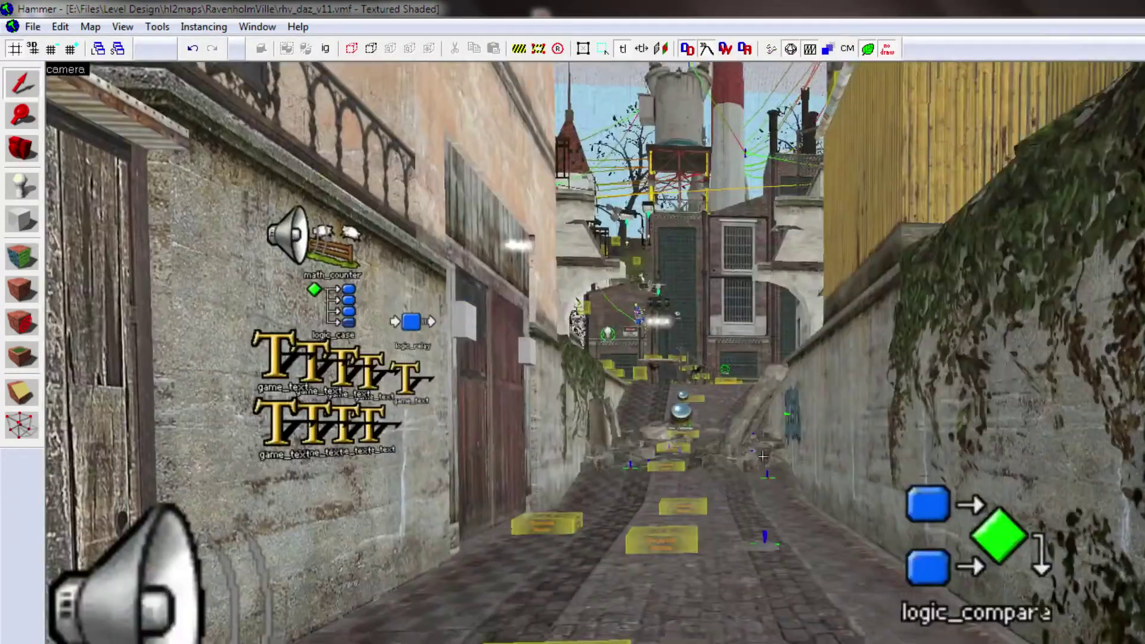
key(w)
key(w)
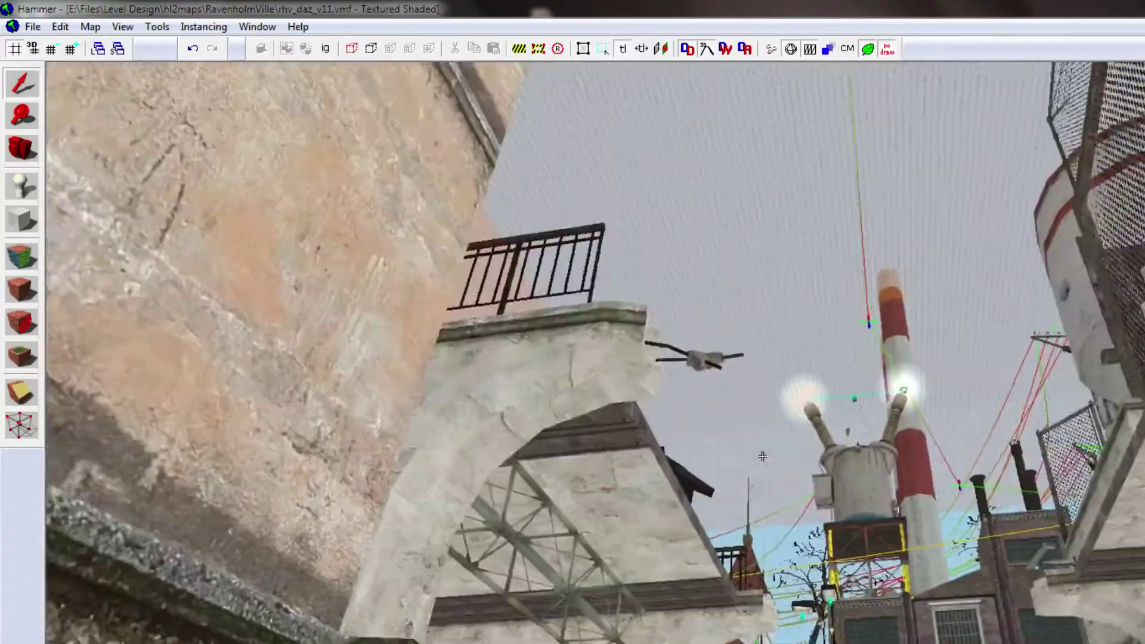
key(w)
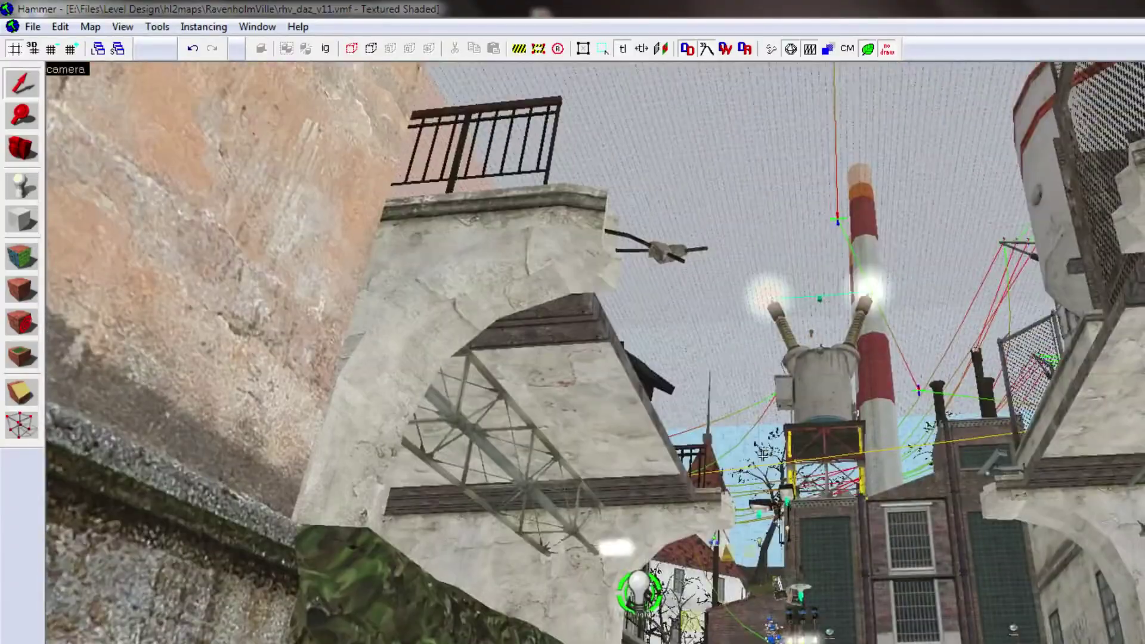
Examine the plaster building's weathered facade and wooden planks beside the alley, up to the broken bridge arches.
key(s)
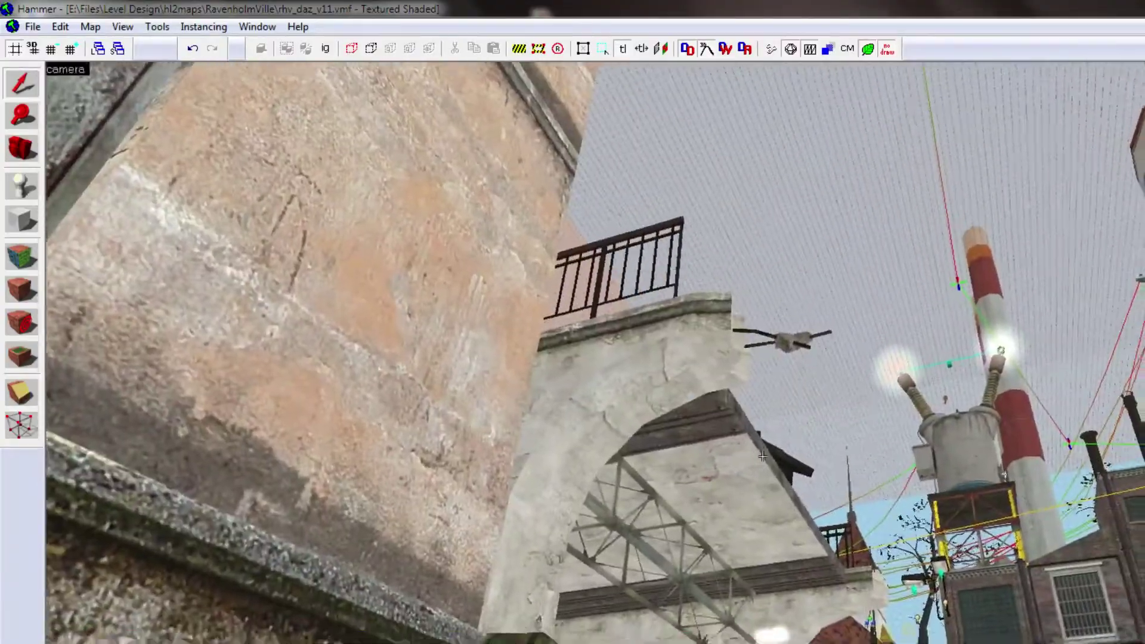
key(s)
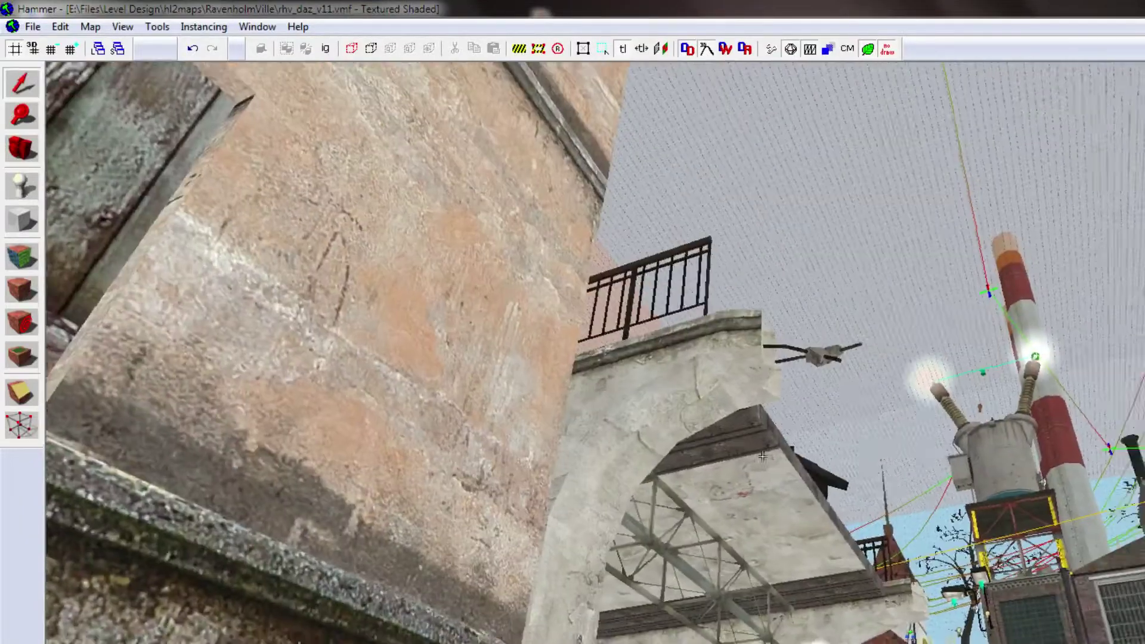
key(w)
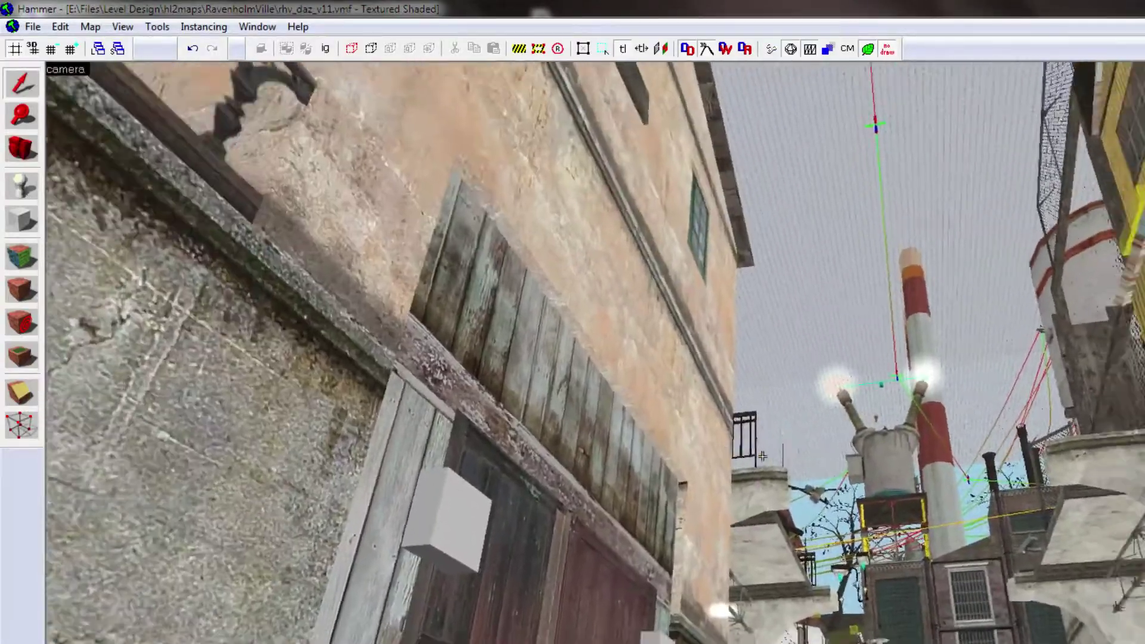
key(w)
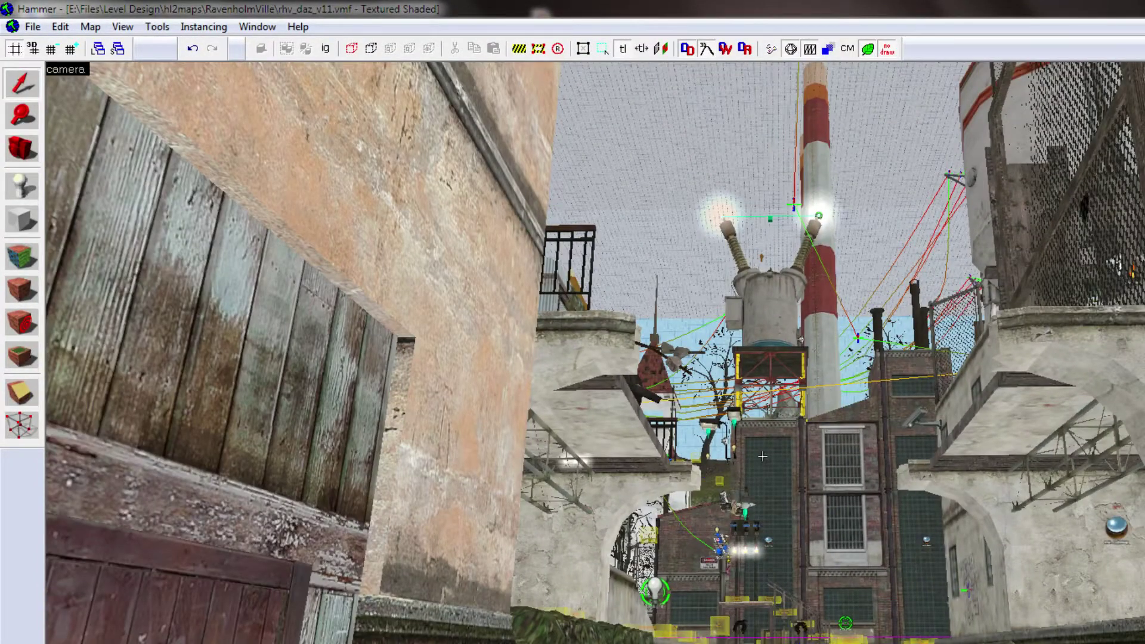
key(s)
key(w)
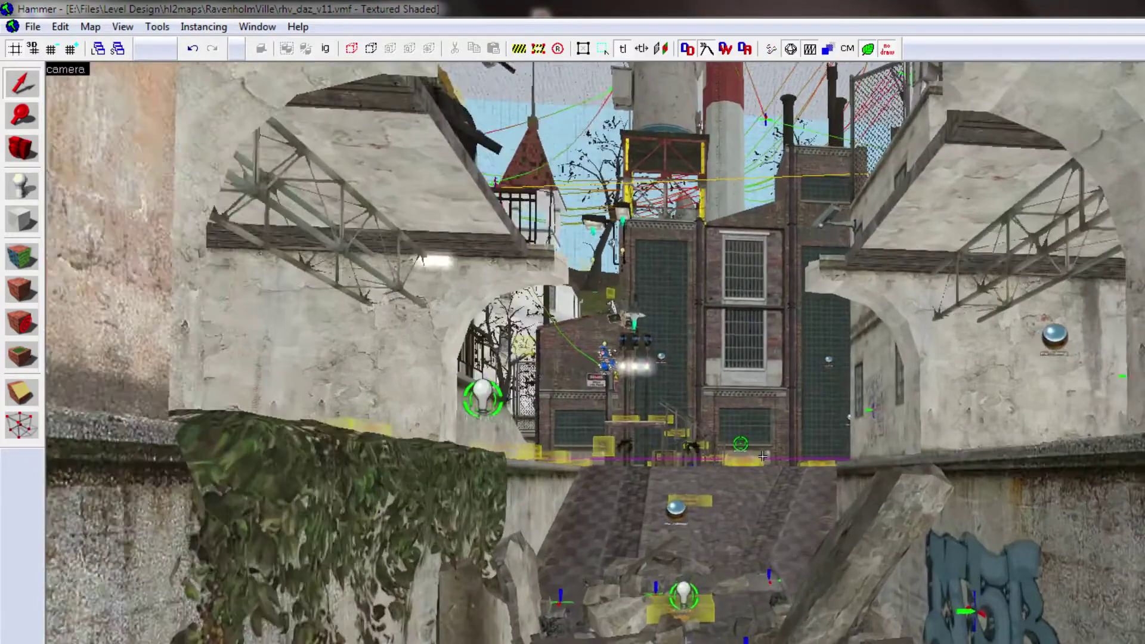
Examine the broken bridge's arches, truss undersides and railing, with the transformer tower and striped chimney behind.
key(w)
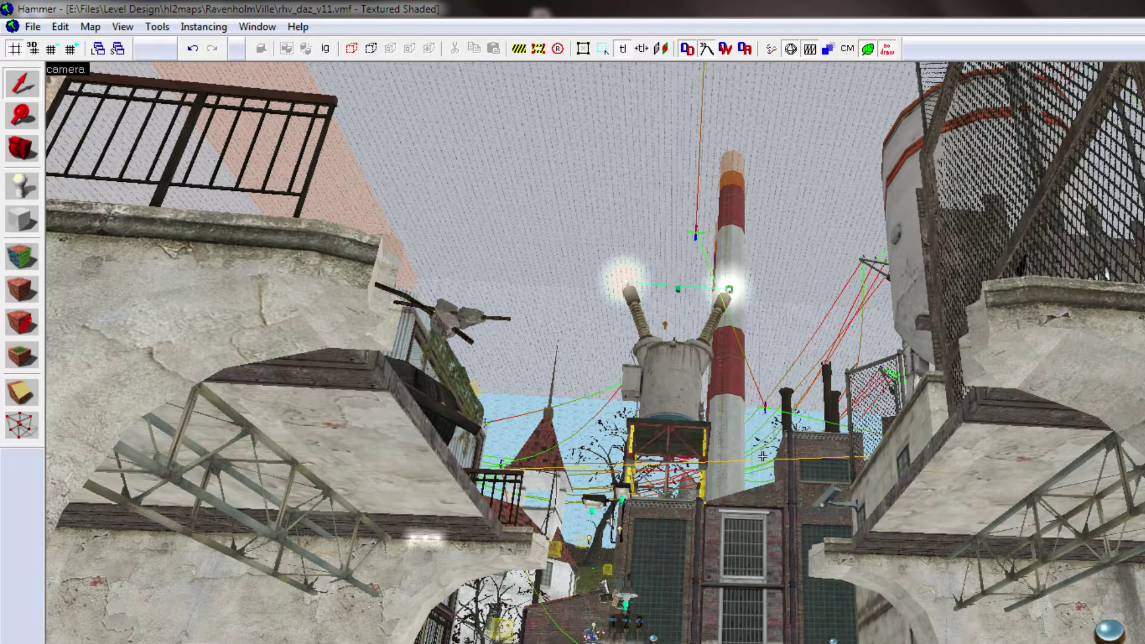
key(s)
key(w)
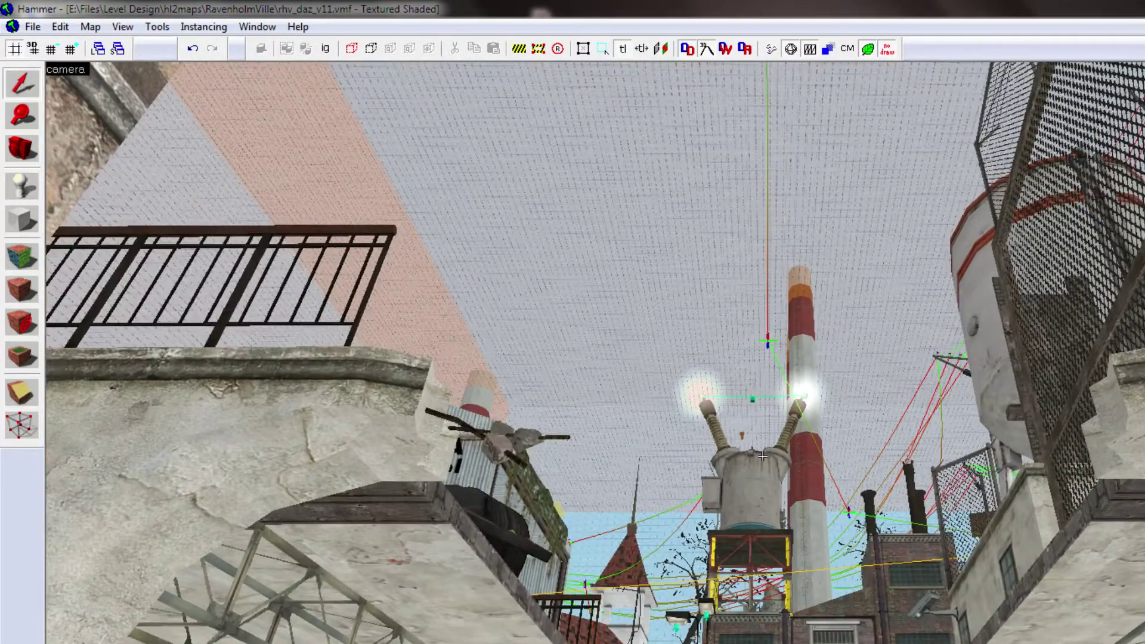
key(w)
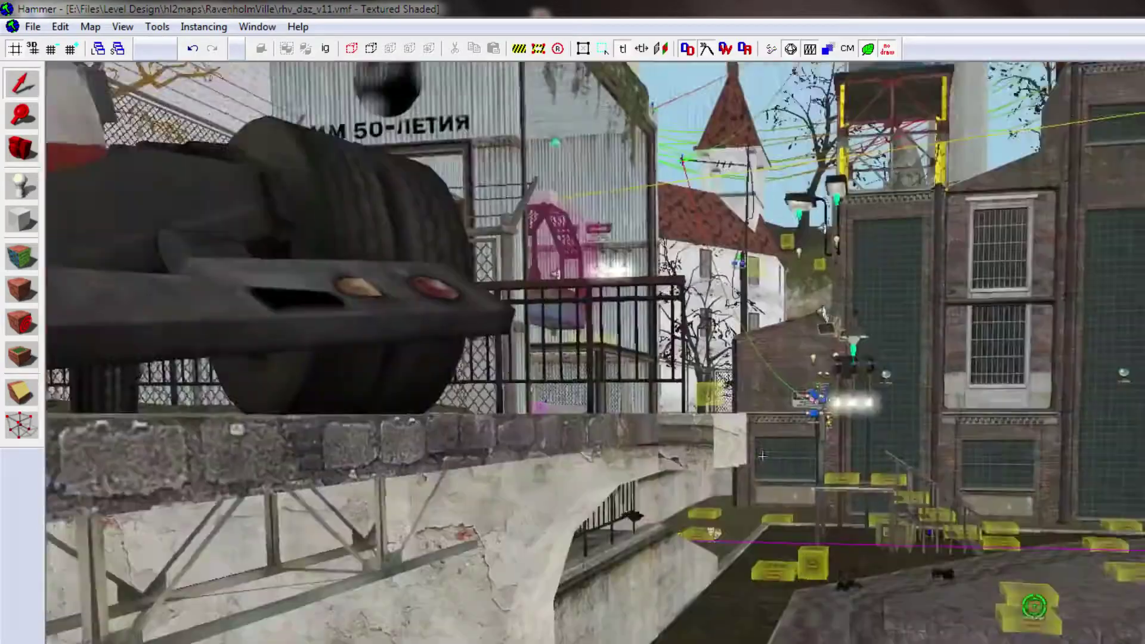
Examine the overturned truck on the broken bridge deck and the cobbled road with nodes below it.
key(s)
key(s)
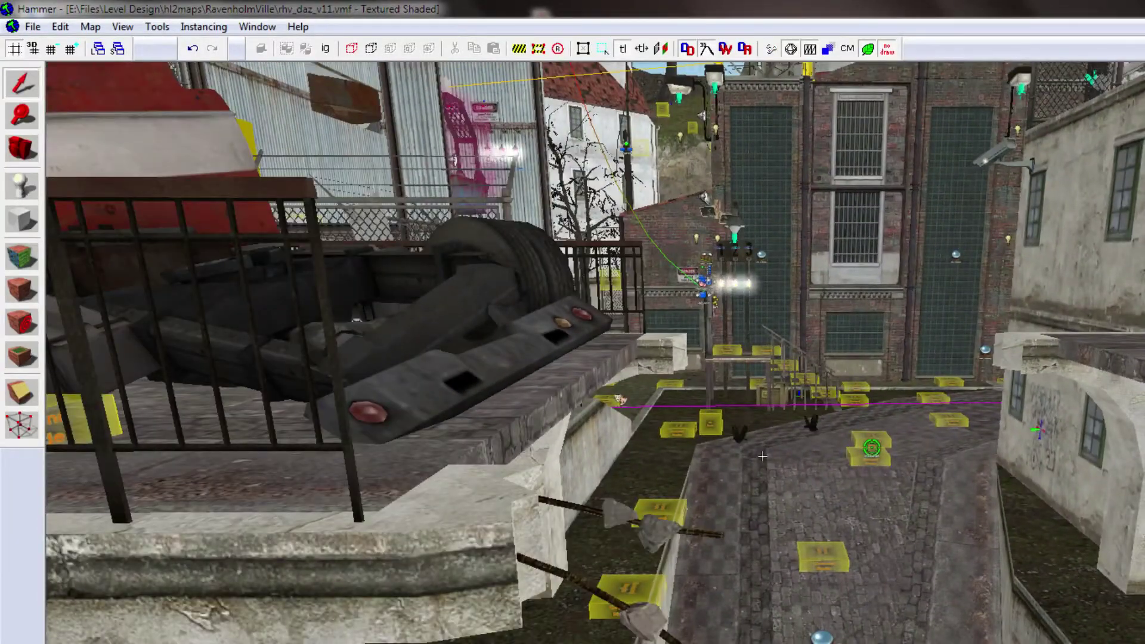
key(w)
key(d)
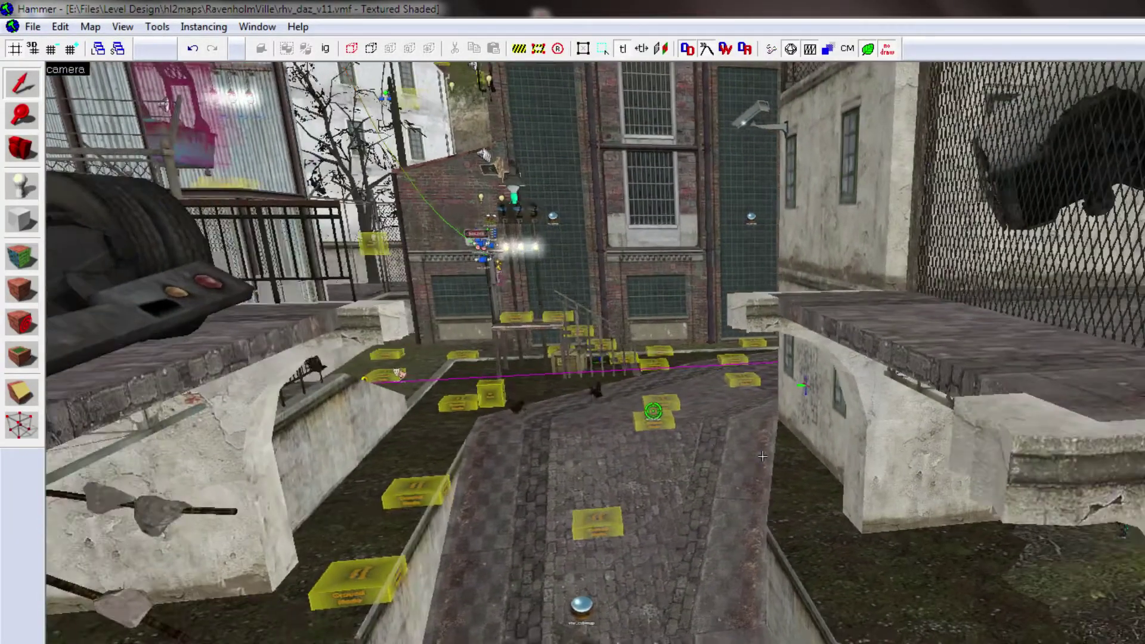
key(a)
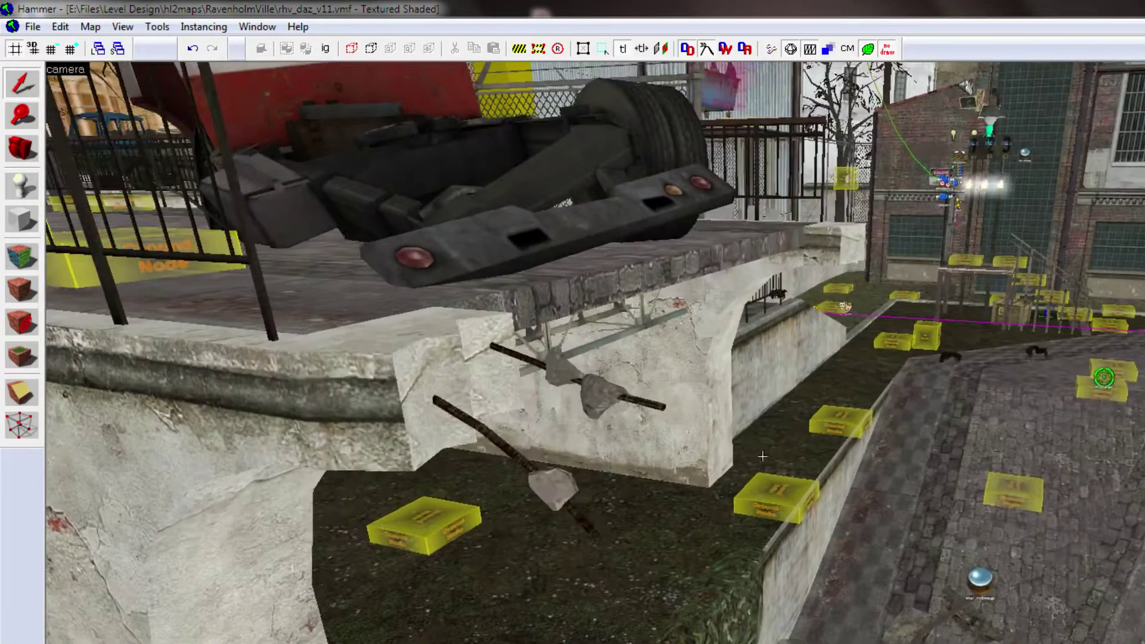
Select the bridge's broken corner trim and the road deck's edge brush to inspect their shapes, and clear the selection.
click(462, 386)
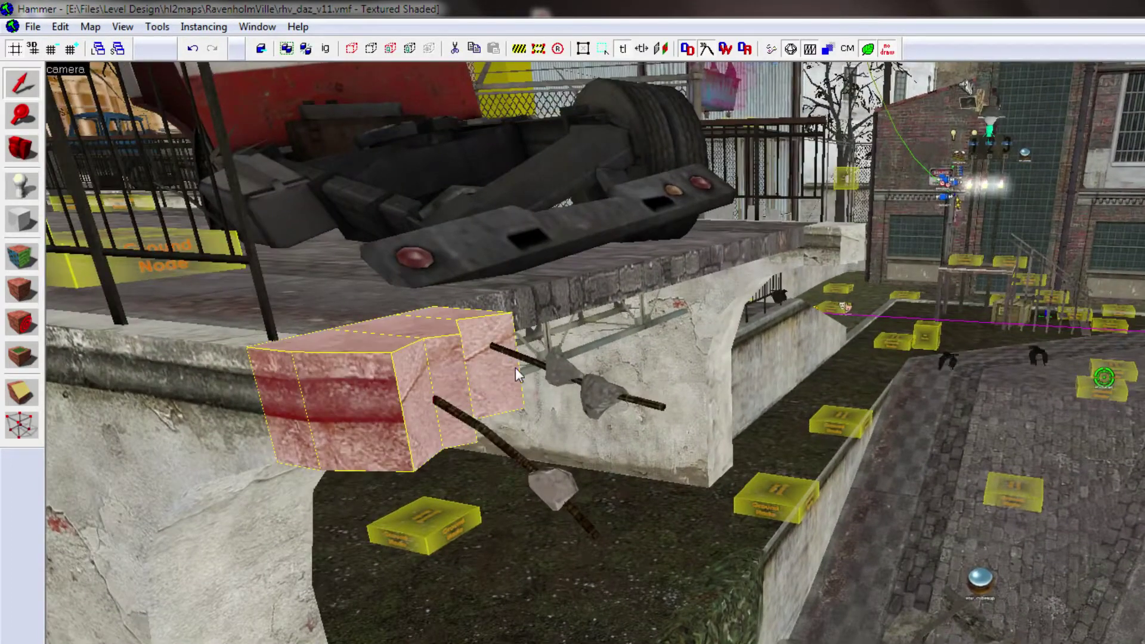
click(576, 335)
click(575, 298)
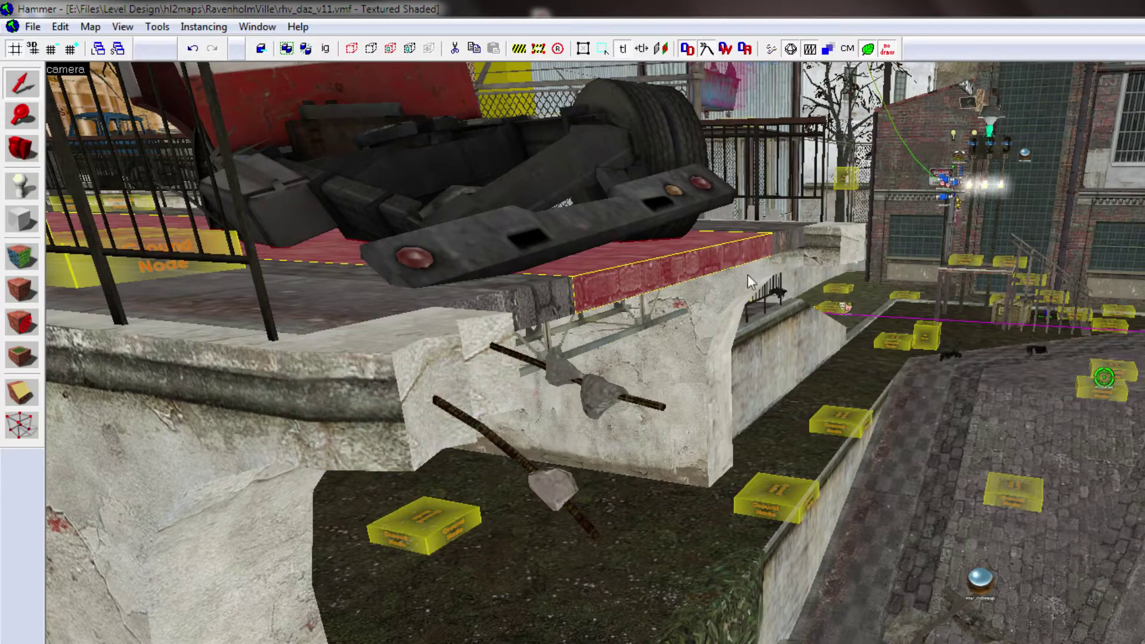
key(Escape)
Examine the rubble pile with its light entity and nodes, and the brick building beyond the bridge.
key(z)
key(w)
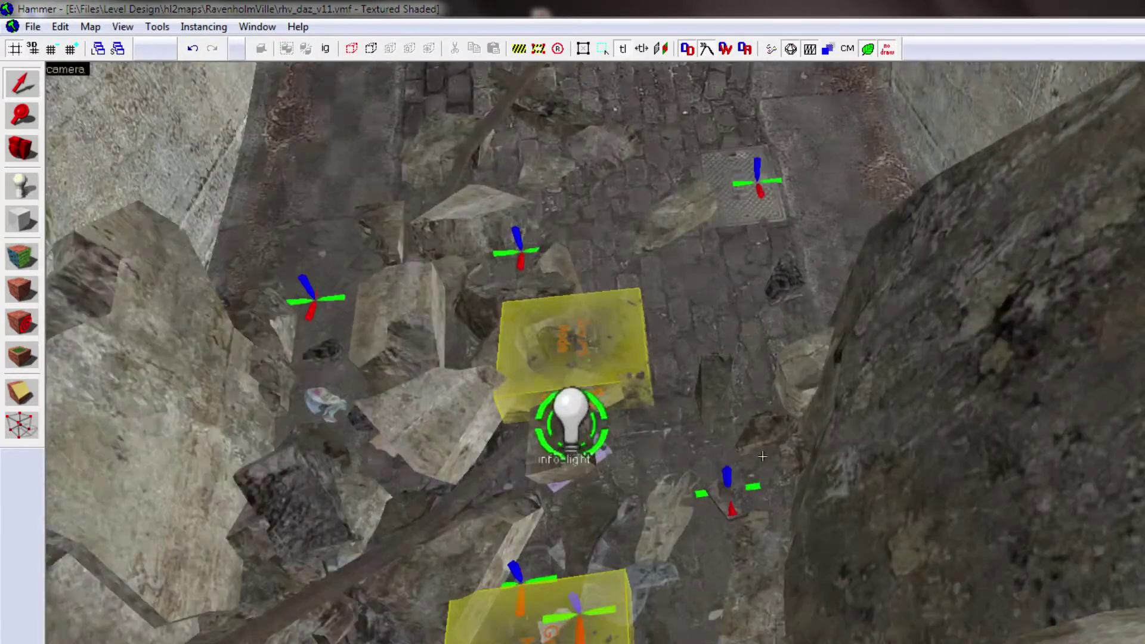
key(z)
key(z)
key(s)
key(z)
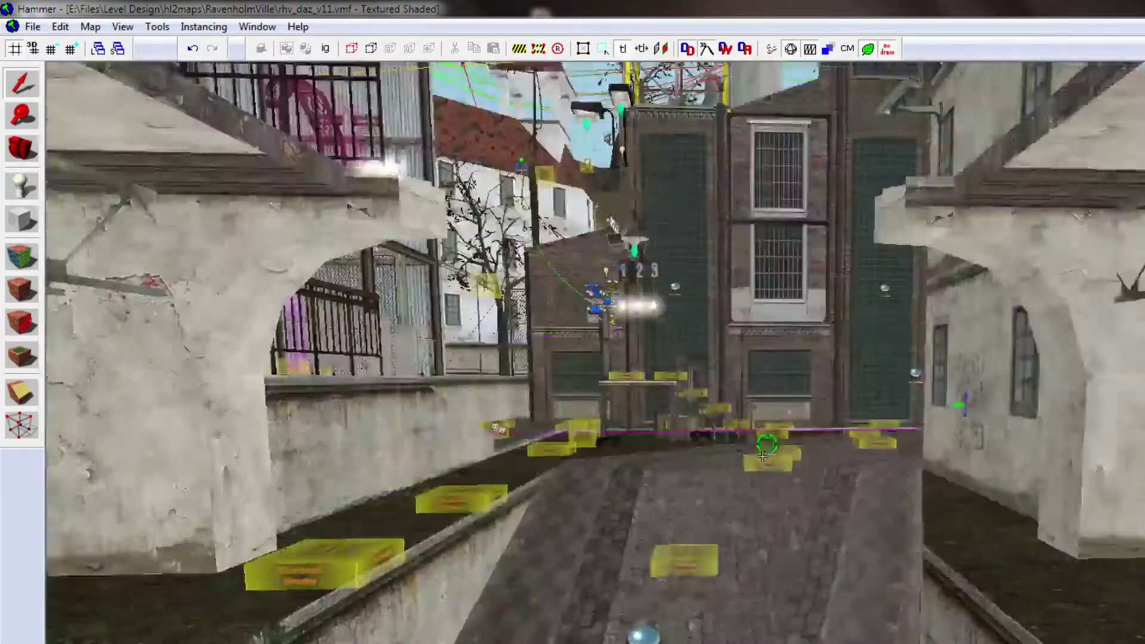
key(w)
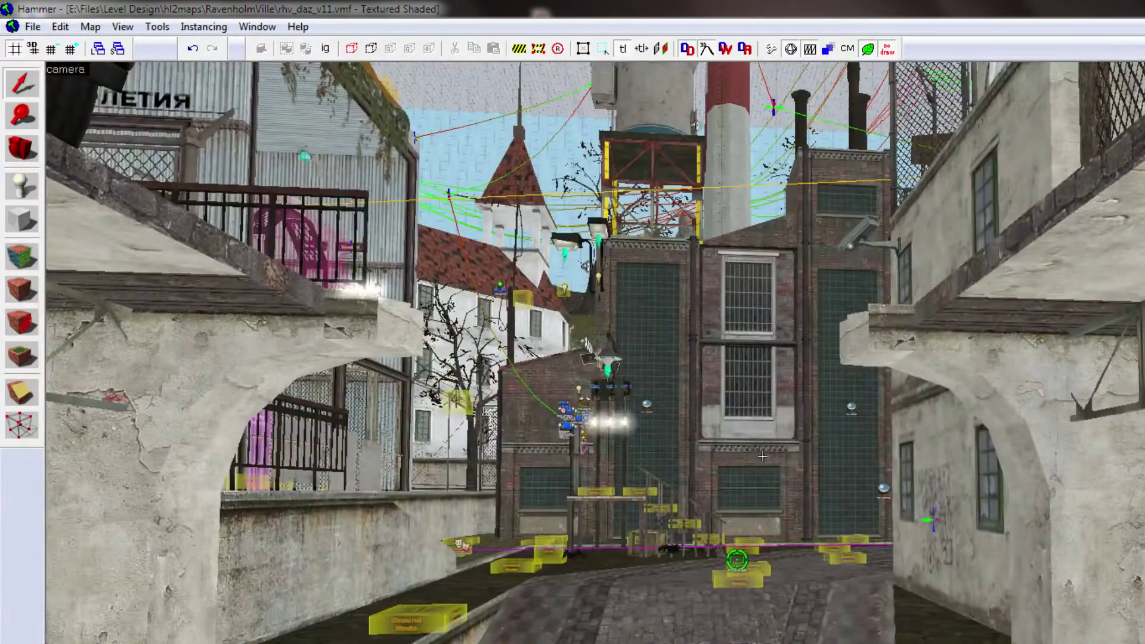
key(w)
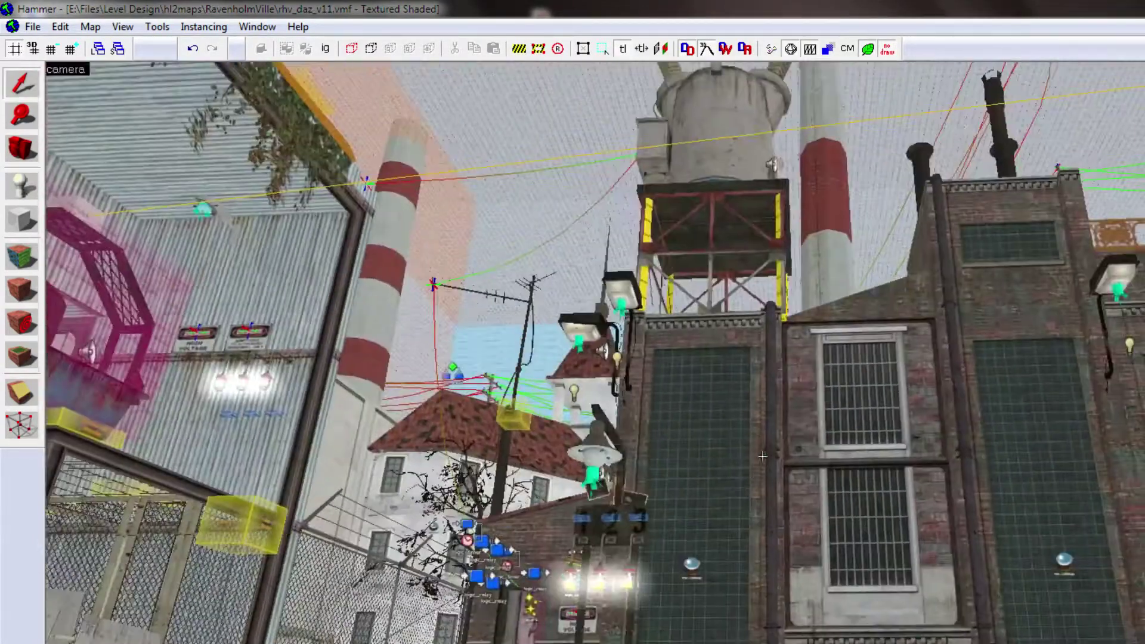
Examine the corrugated metal structure with the hanging cart, its fenced yard, and the neighbouring water tower.
key(Left)
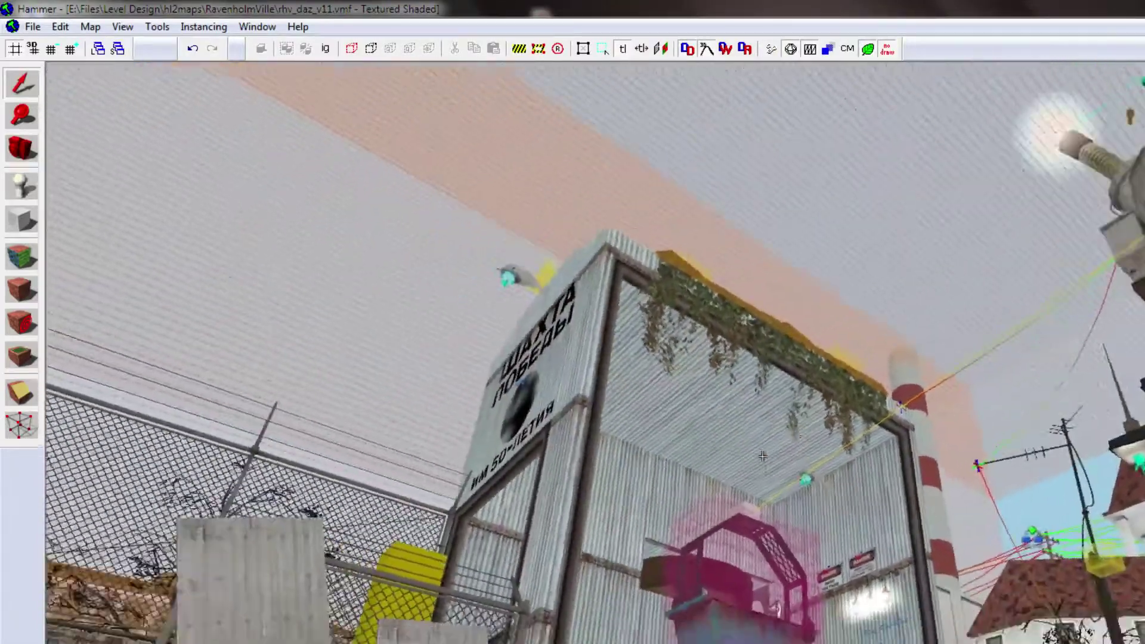
key(w)
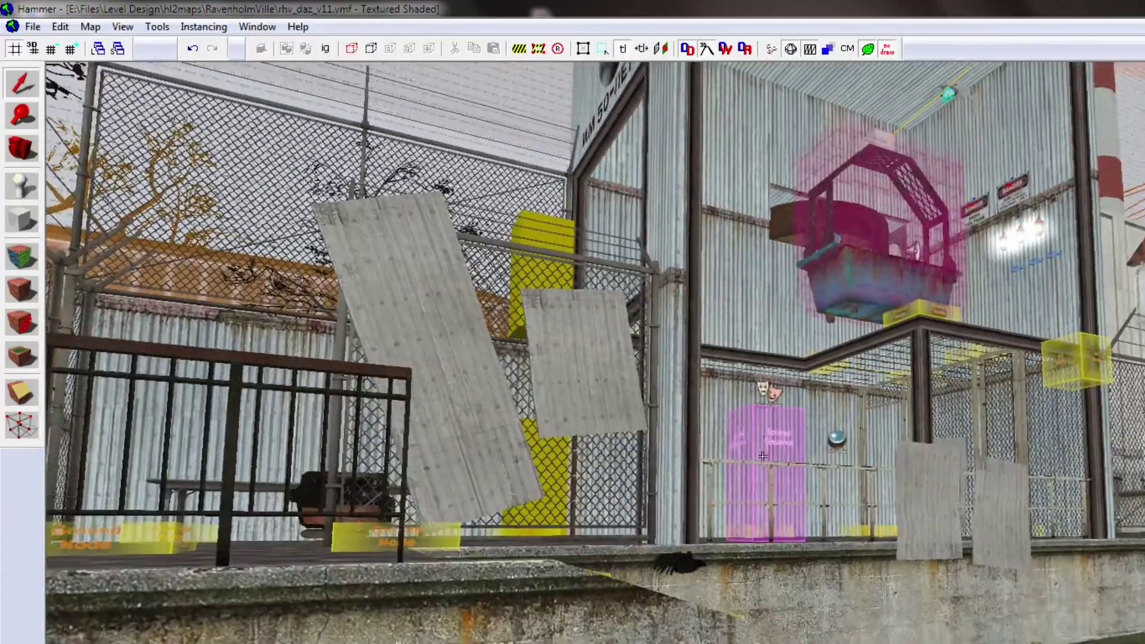
key(w)
key(d)
key(Down)
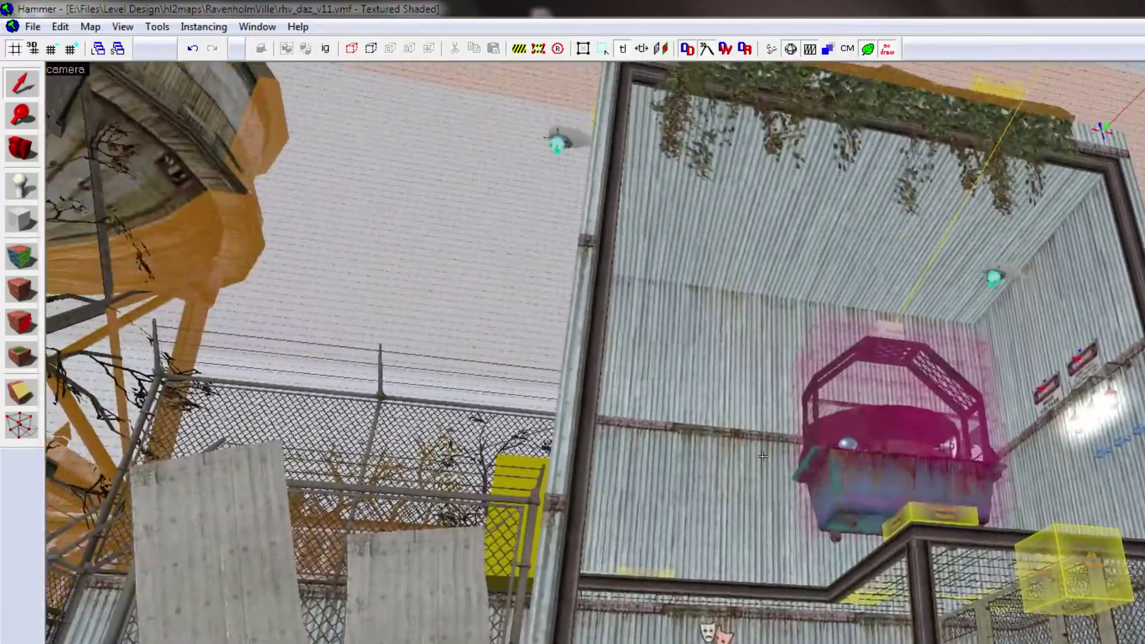
key(Left)
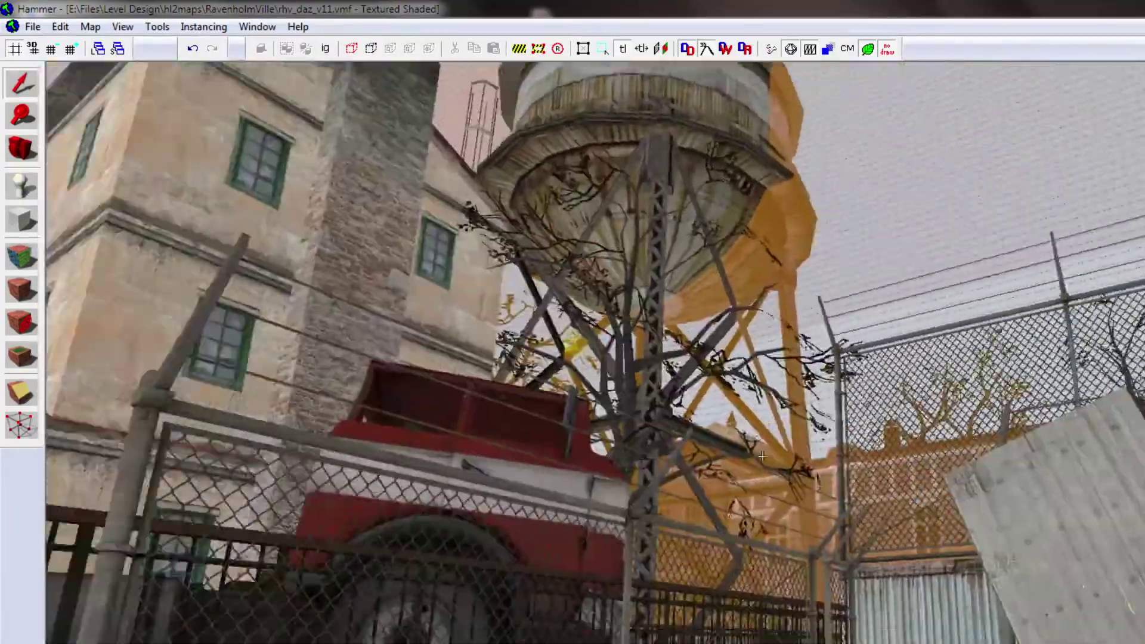
Examine the structure's fenced lower level with the scripted sequence, the cart above it, and the ivy-covered roof edge.
key(Right)
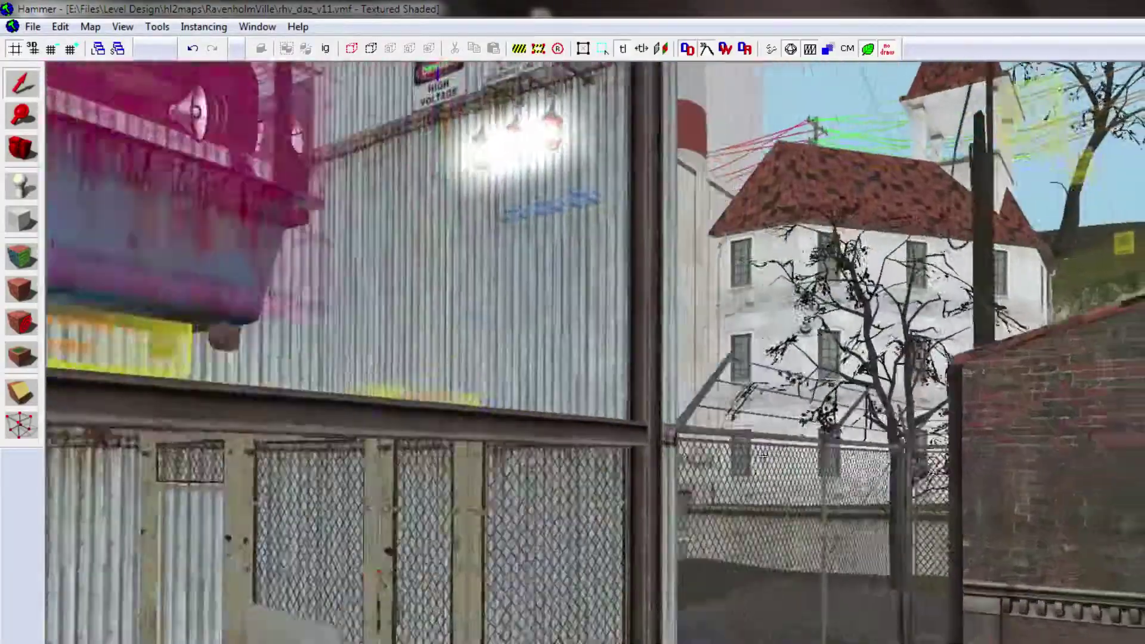
key(Left)
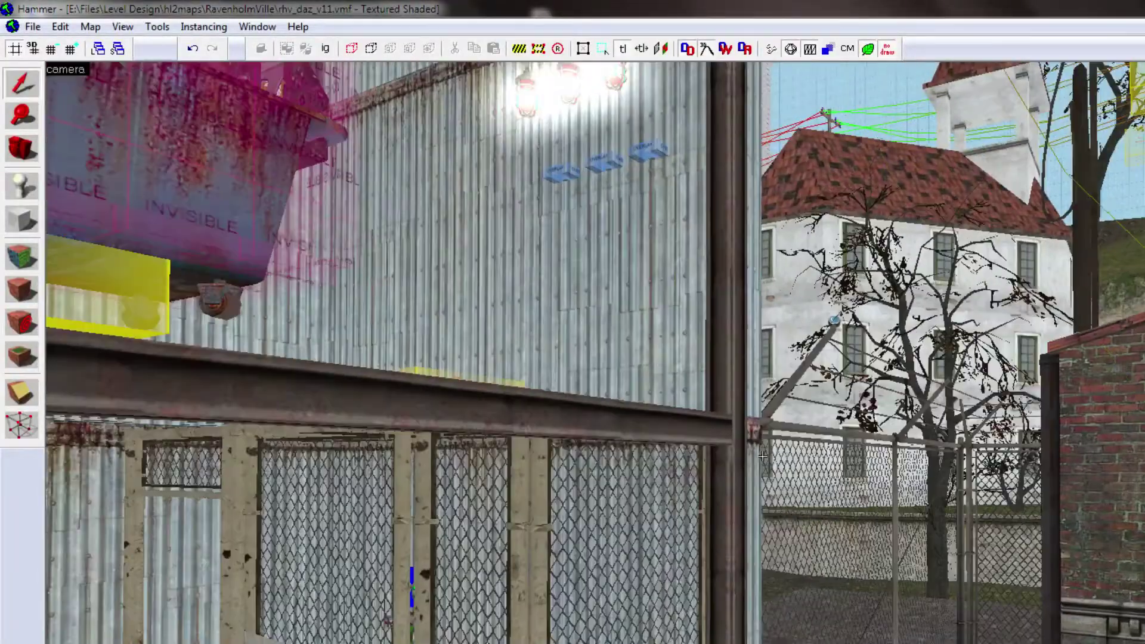
key(d)
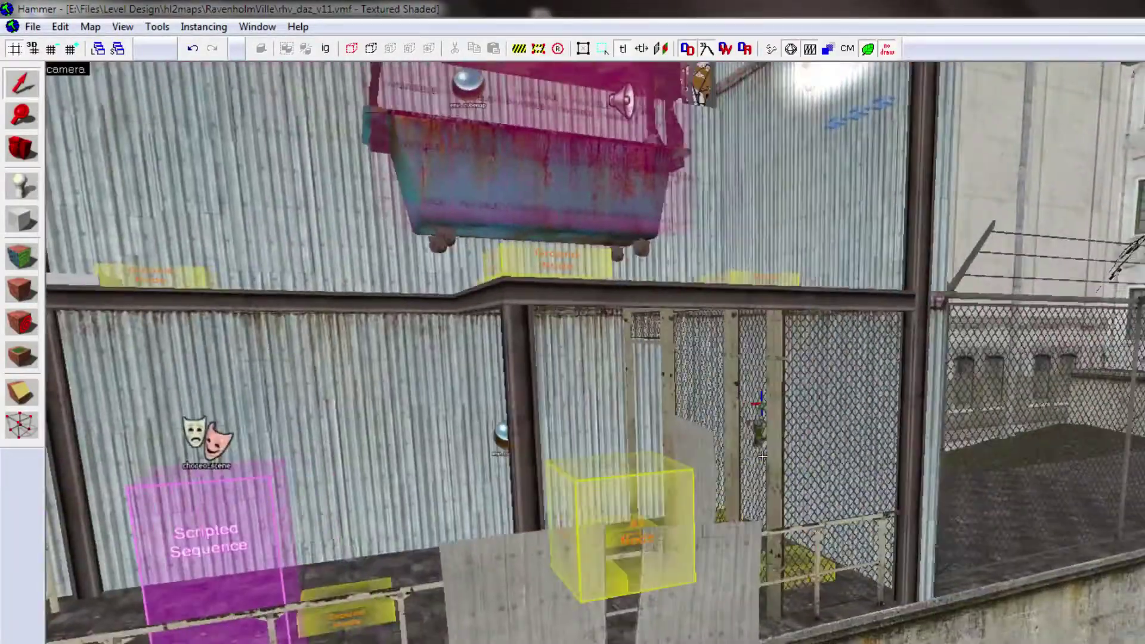
key(Left)
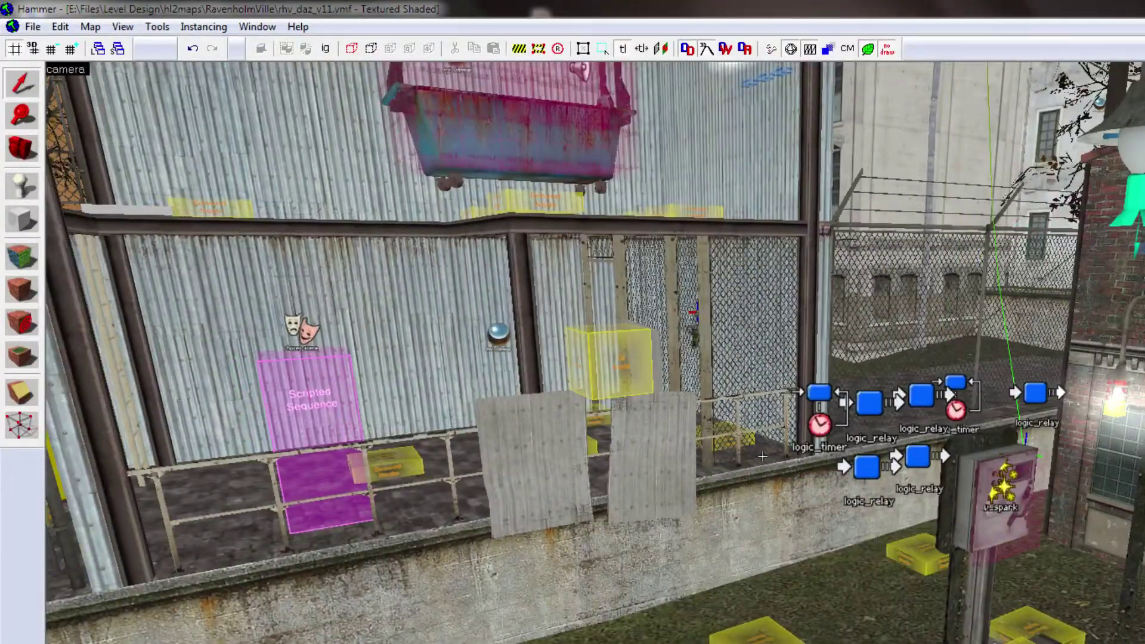
key(s)
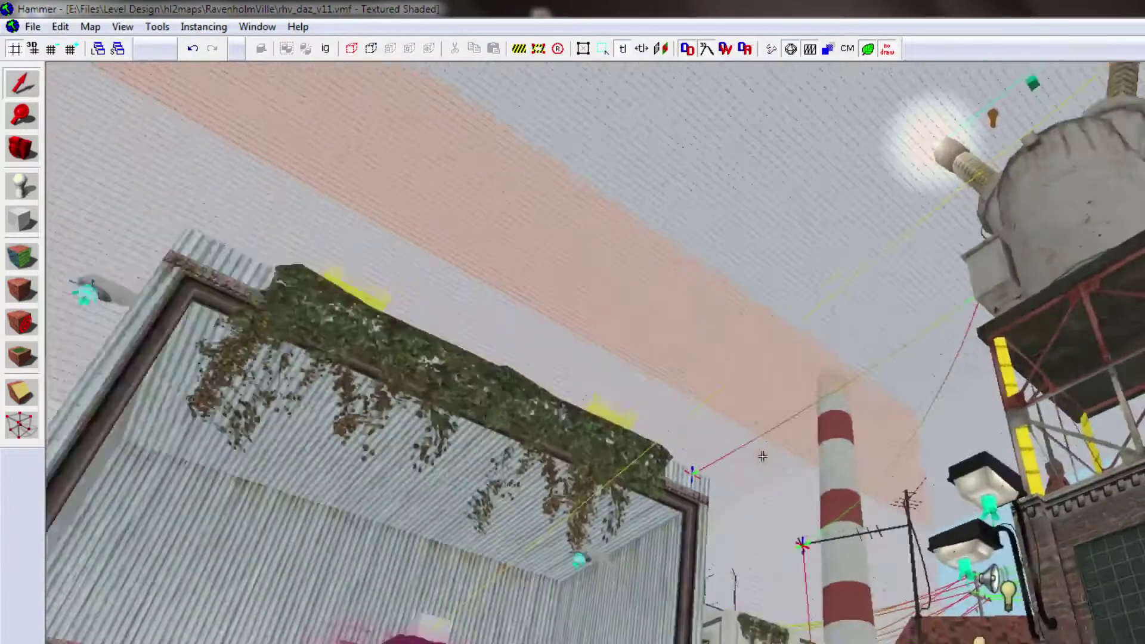
key(Page_Down)
key(Left)
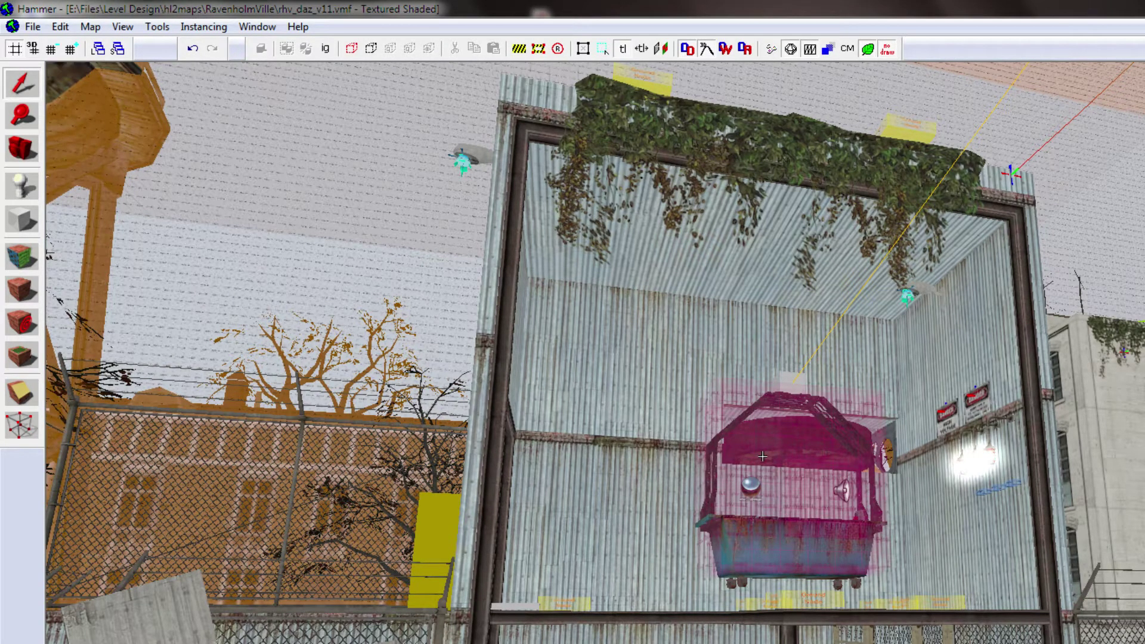
Examine the logic_timer and logic_relay entities and the env_spark on the electrical box before the corrugated structure.
key(w)
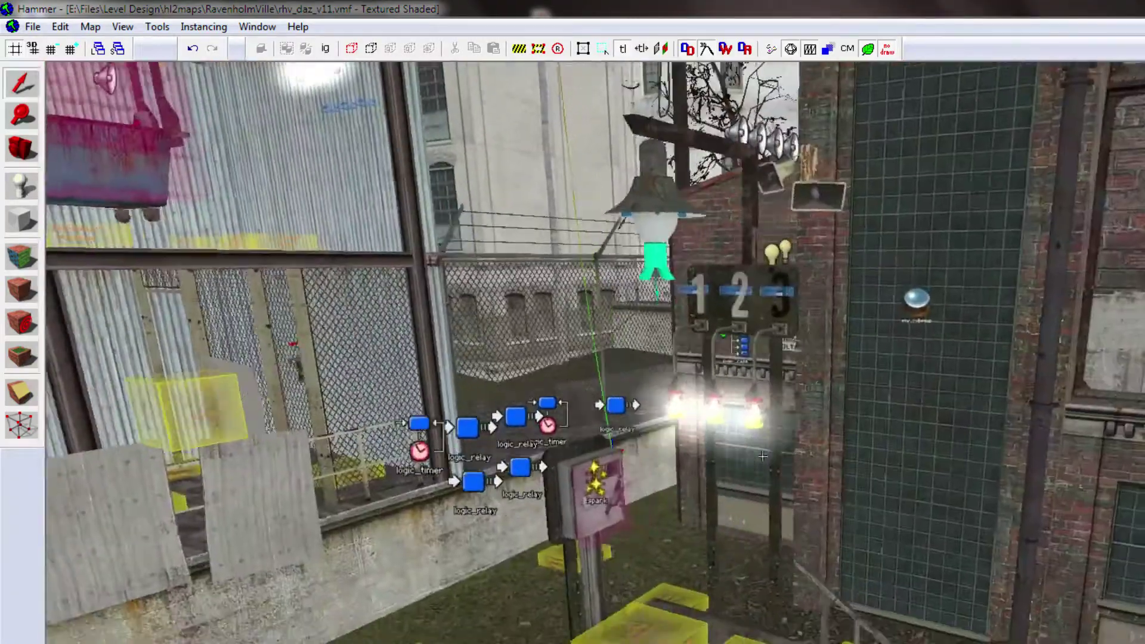
key(a)
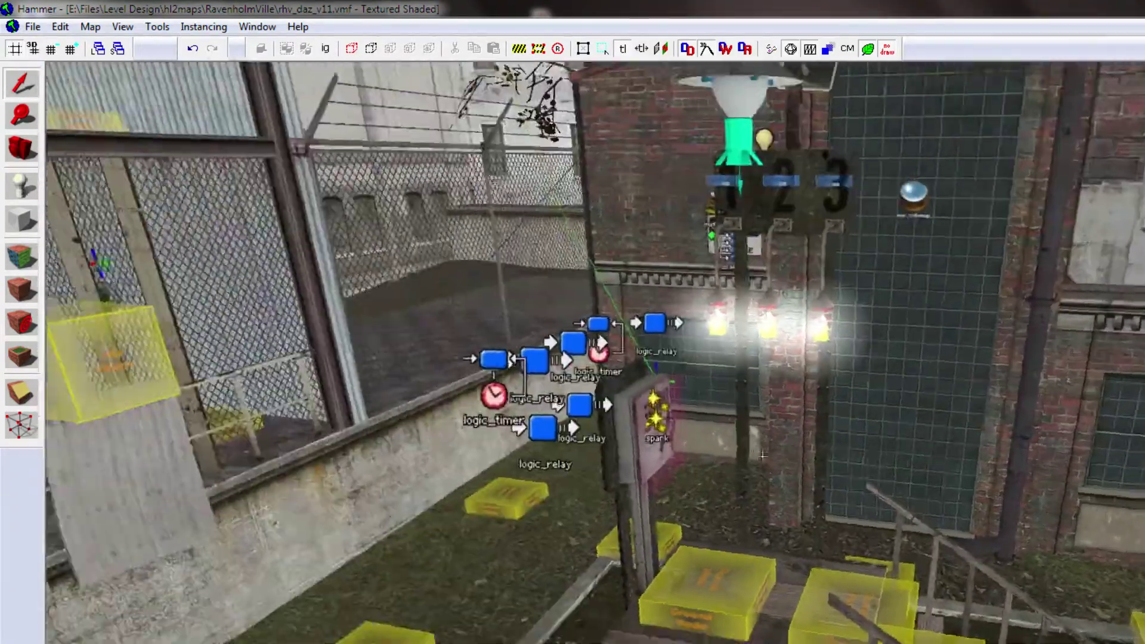
key(d)
key(s)
key(w)
key(w)
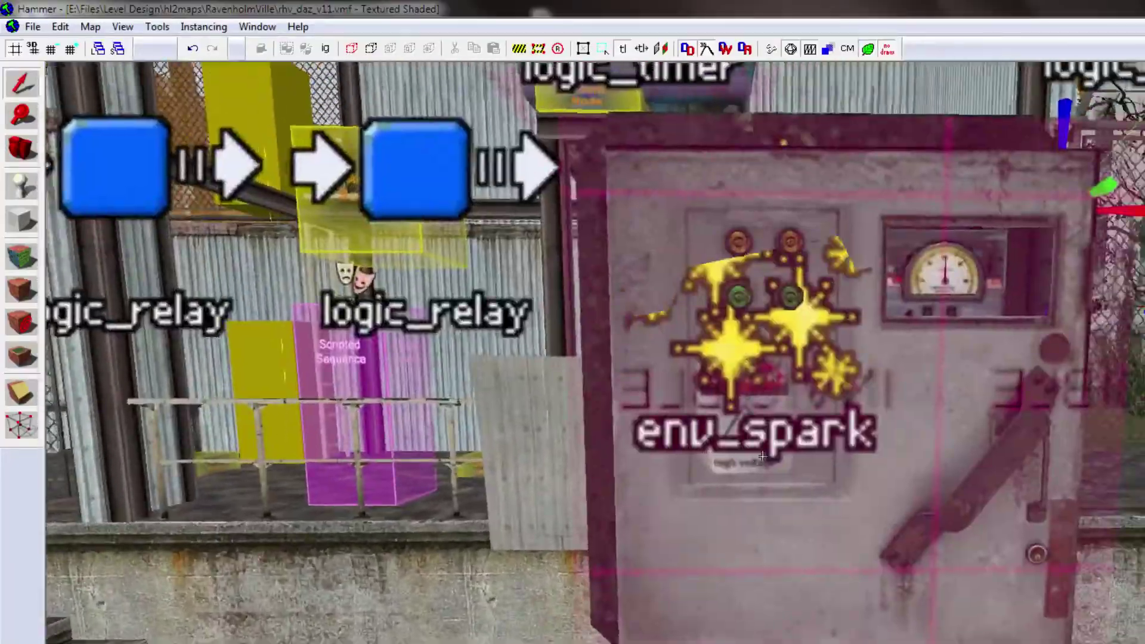
key(s)
key(s)
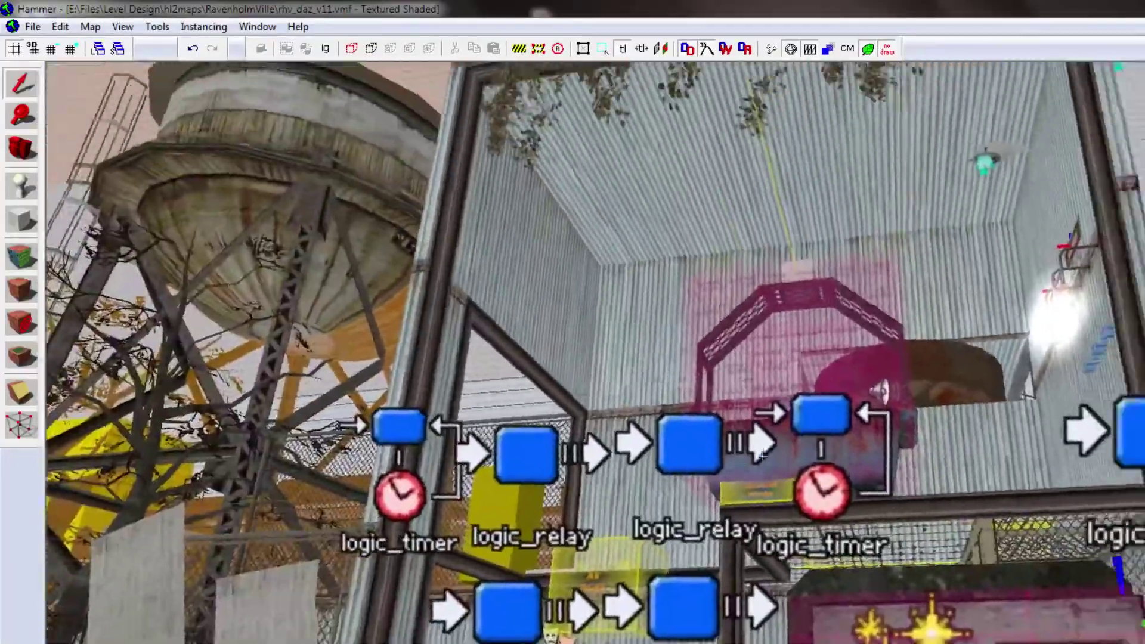
key(s)
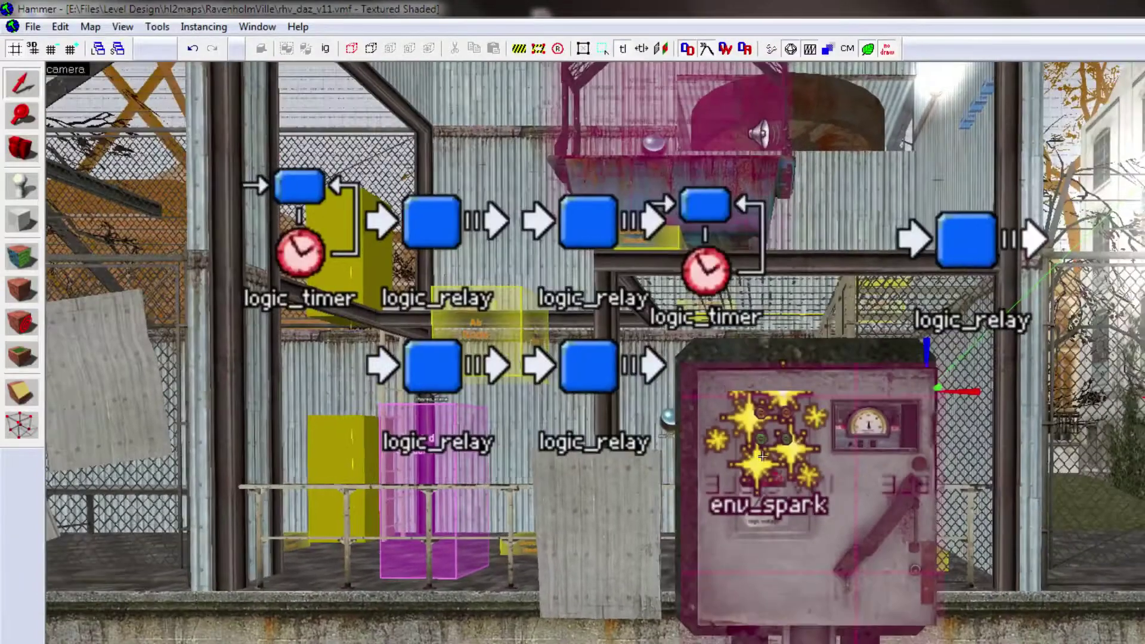
Select the spotlight under the corrugated structure's ceiling, inspect its light cone, and clear the selection.
key(z)
key(z)
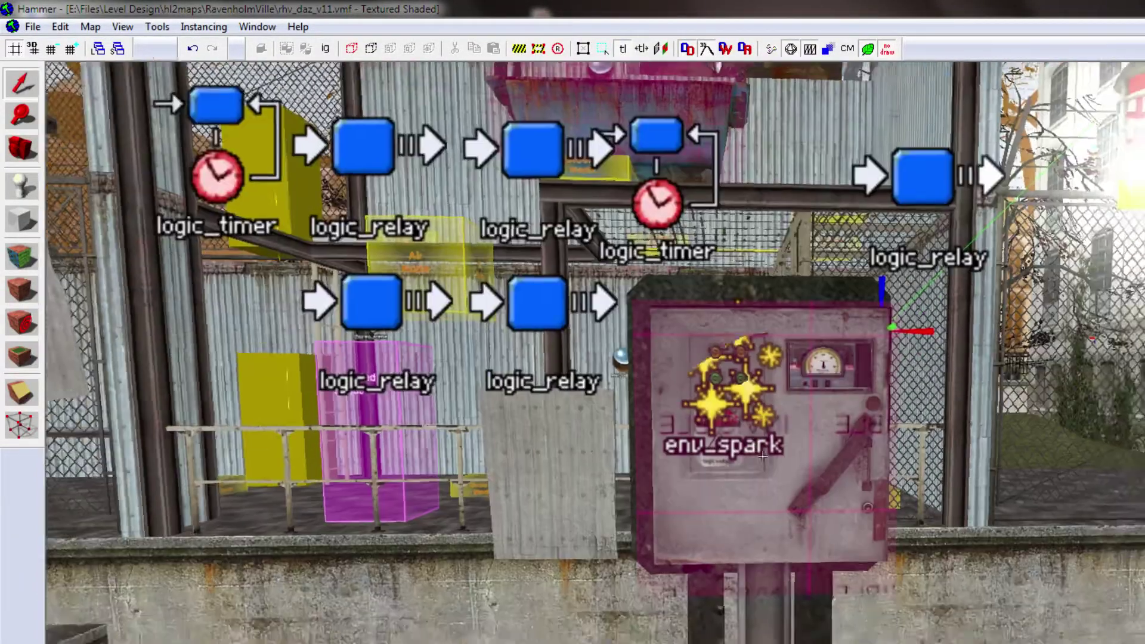
click(822, 220)
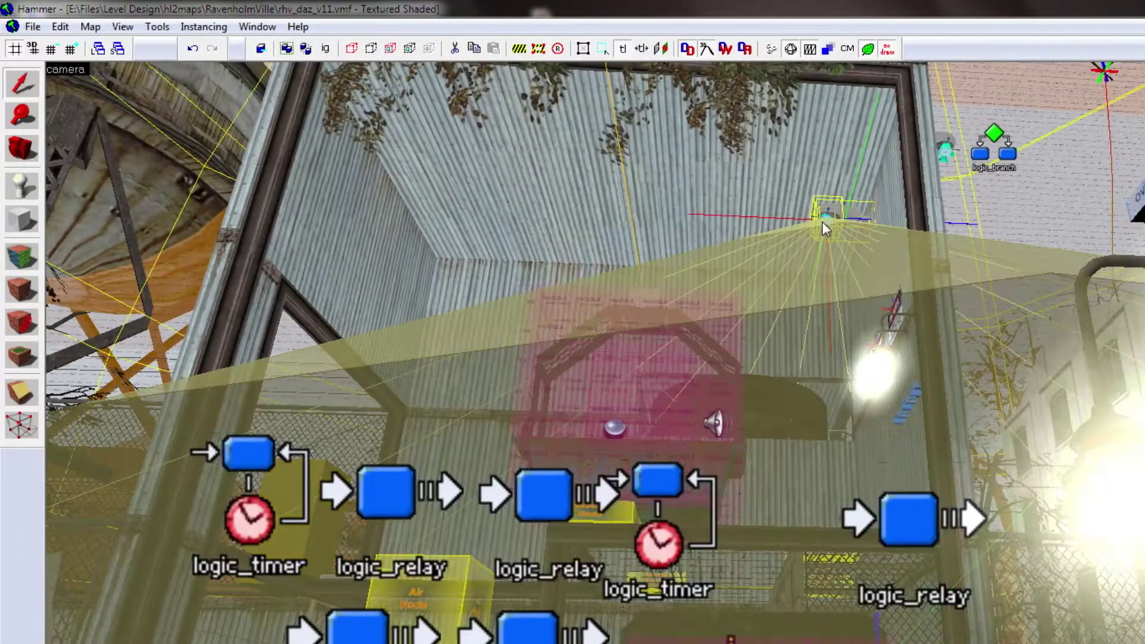
key(Escape)
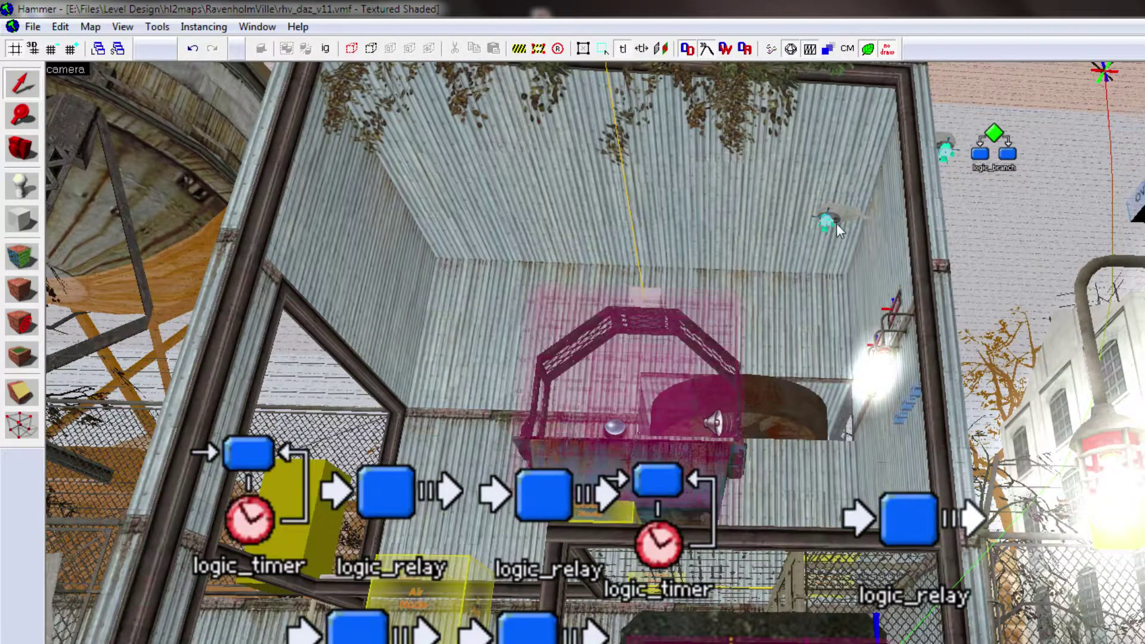
Select the ceiling spotlight and the electrical box in turn to inspect them, clearing the selection after each.
click(826, 220)
key(Escape)
click(762, 641)
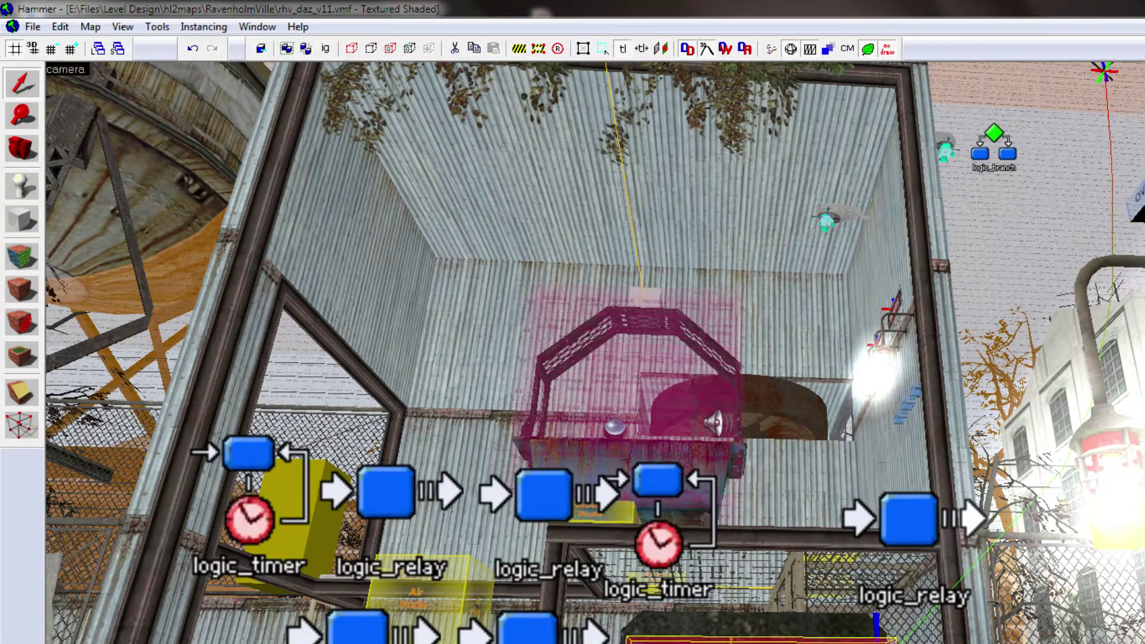
key(Escape)
key(z)
key(s)
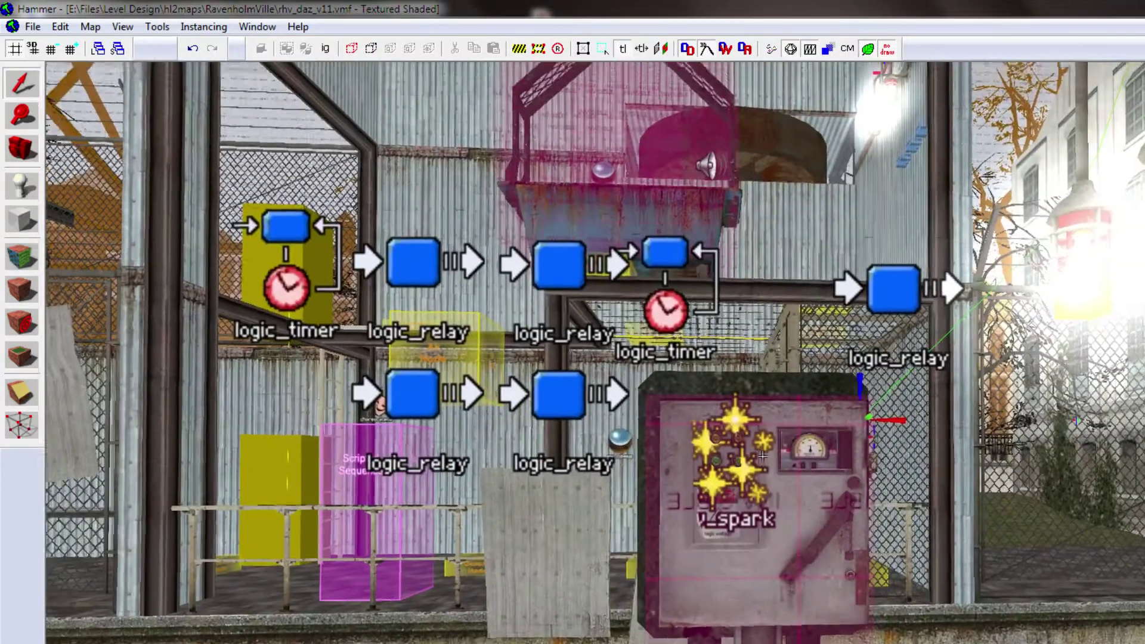
Inspect the env_spark on the electrical box and the danger signs and caged lamps on the corrugated wall.
key(z)
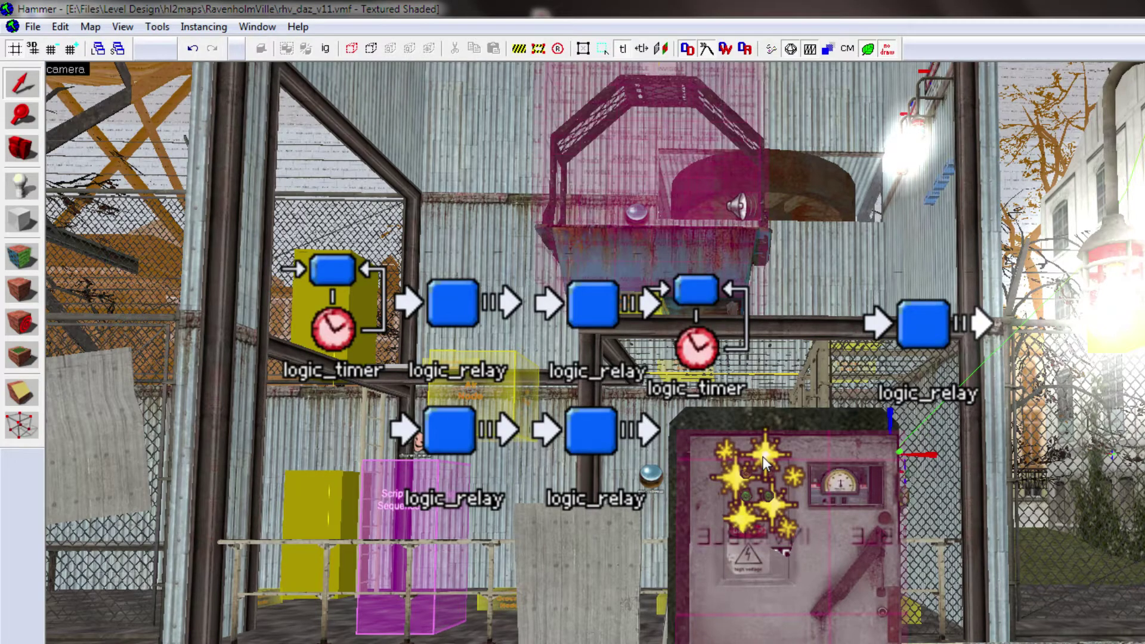
drag(760, 456, 764, 457)
click(740, 471)
key(Escape)
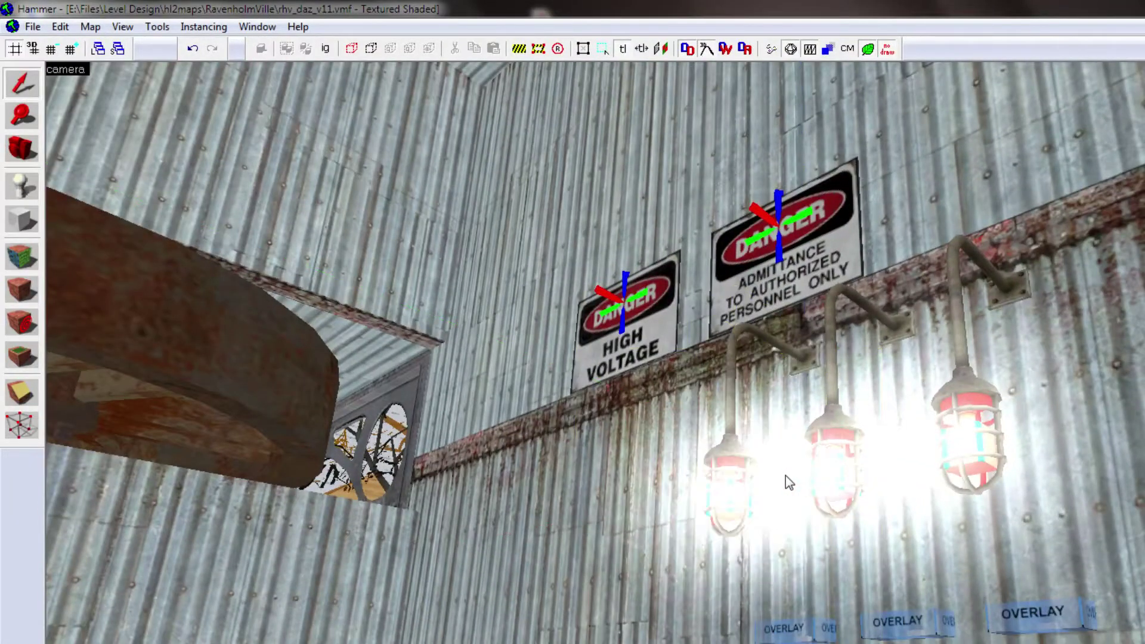
key(z)
key(s)
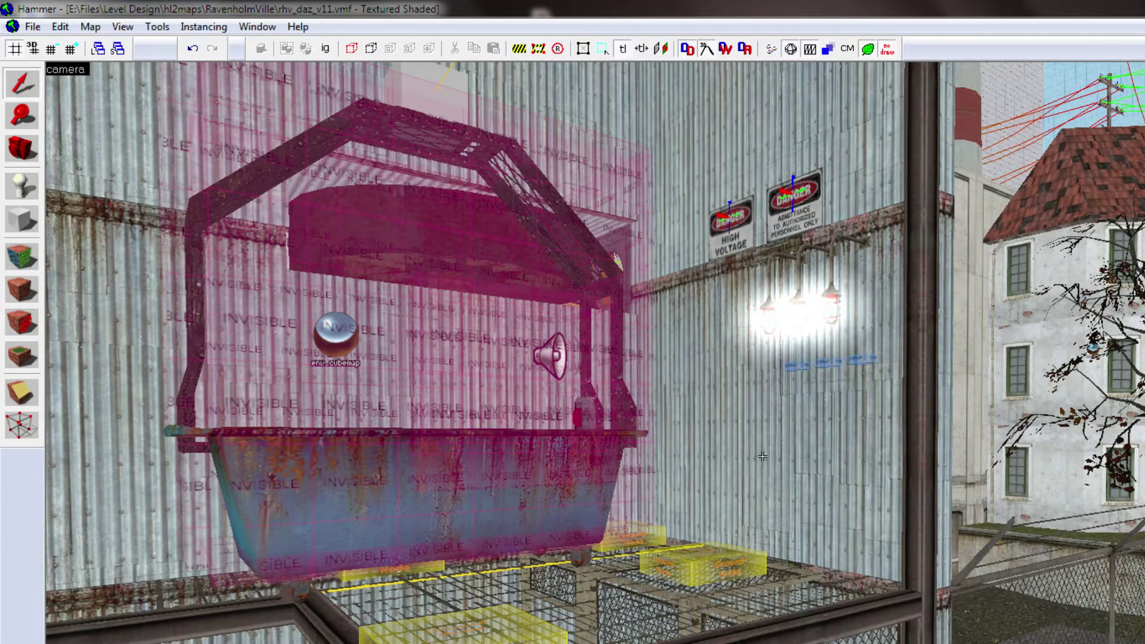
Examine the hanging cart's invisible brushwork, the grated floor beneath it, and the scripted sequence on the level below.
key(s)
key(d)
key(s)
key(a)
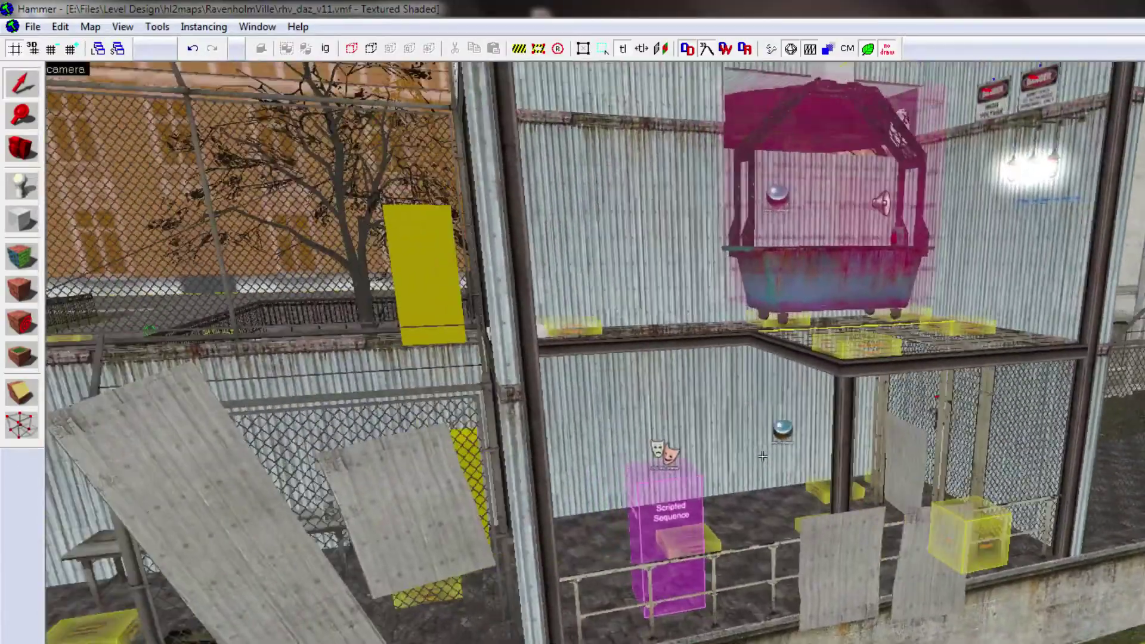
drag(763, 456, 762, 459)
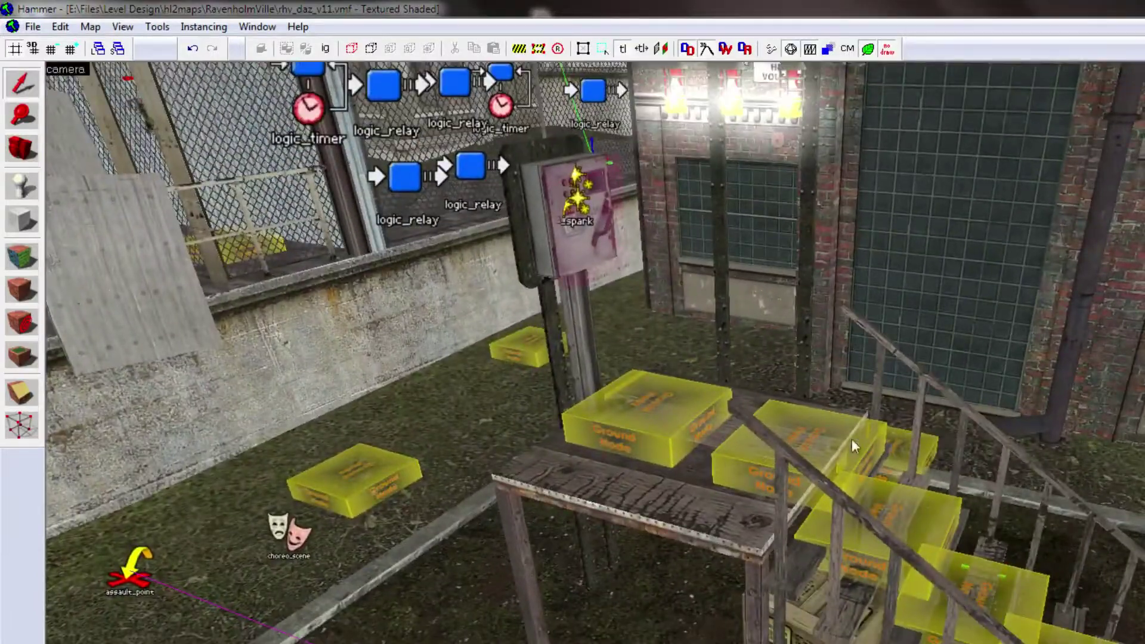
Examine the wooden platform with its ground nodes, the neighbouring concrete stairs, and the surroundings of the electrical box.
key(z)
key(d)
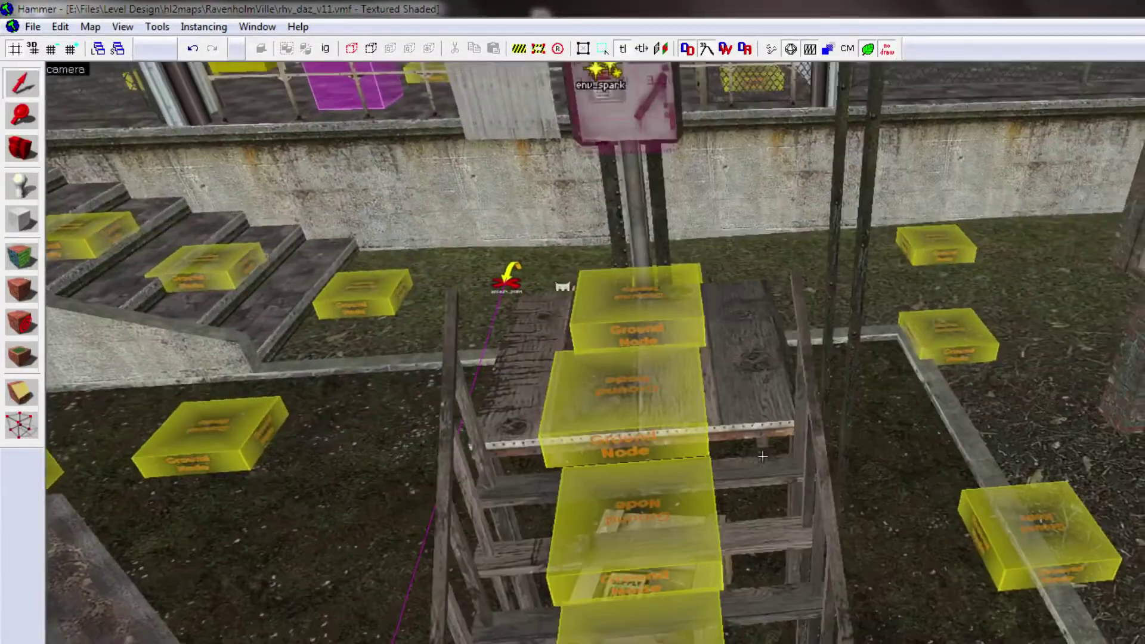
drag(763, 457, 763, 457)
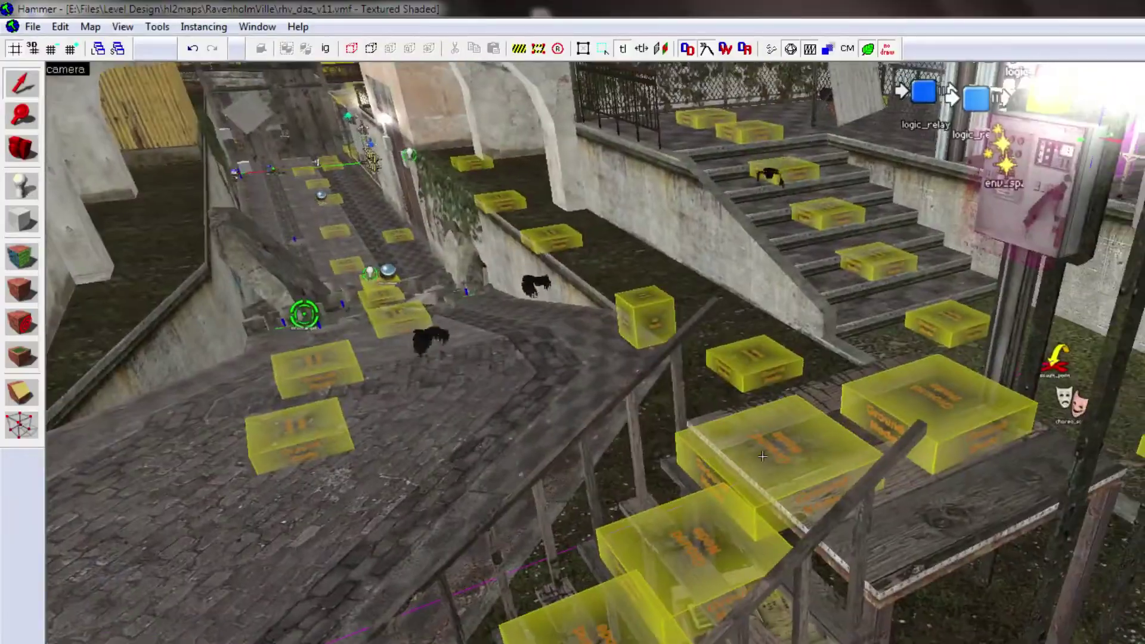
key(a)
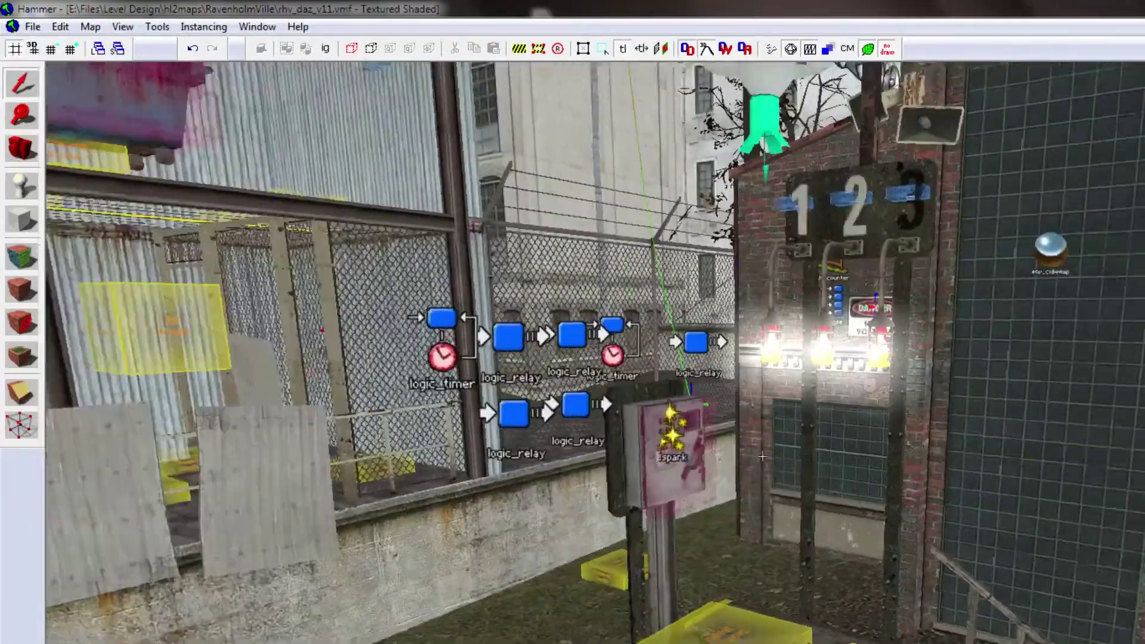
drag(763, 456, 762, 456)
key(d)
key(d)
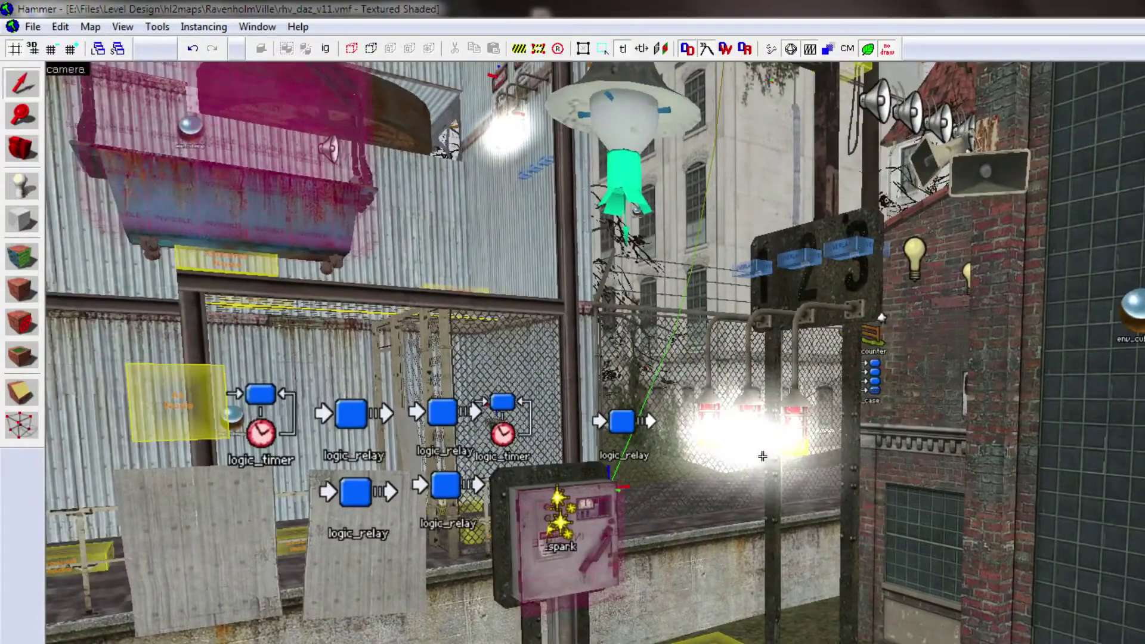
Examine the 1-2-3 signpost with its lamps, hanging light and nearby logic entities, leaving nothing selected.
key(z)
click(858, 333)
key(z)
key(z)
click(817, 436)
key(Escape)
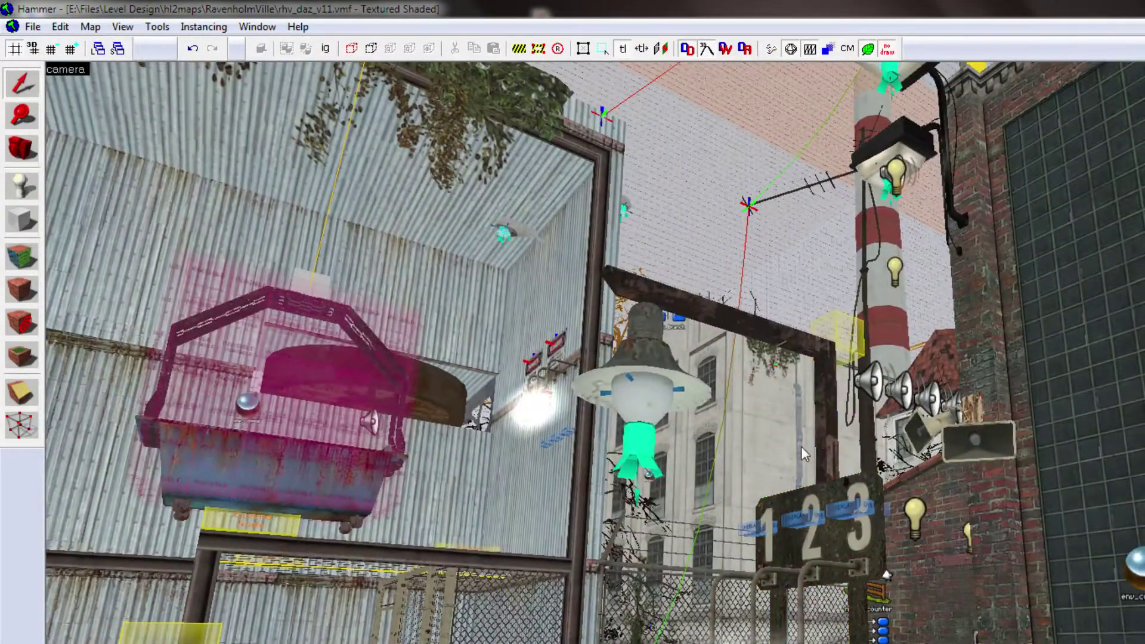
Examine the striped chimney, the wall-mounted floodlights, and the tank structure on the brick building's roof.
key(z)
key(a)
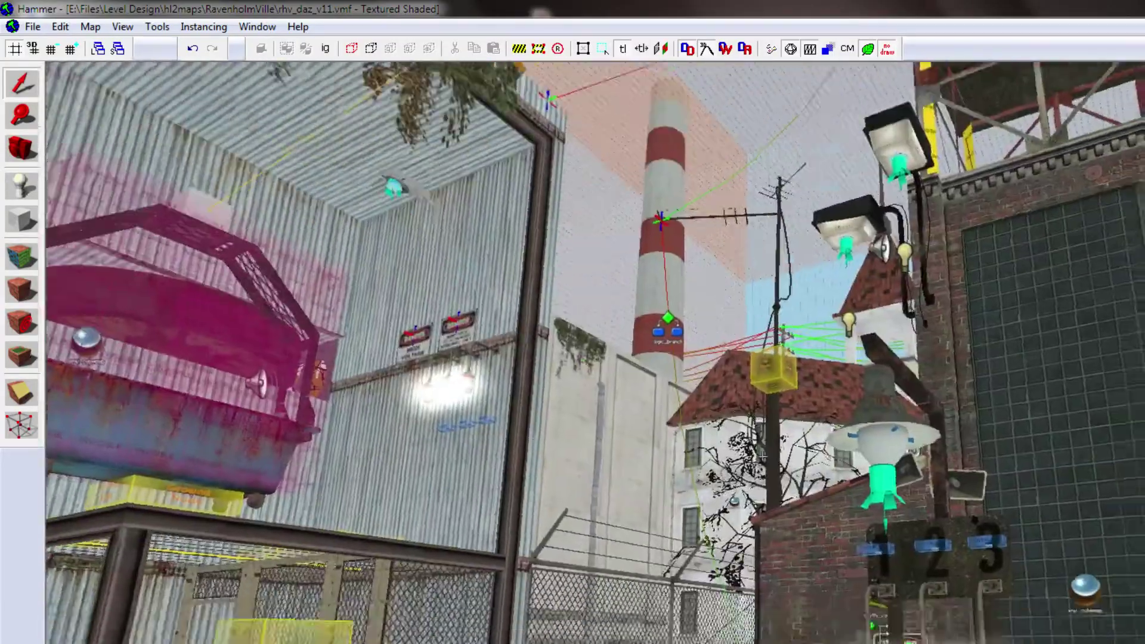
key(w)
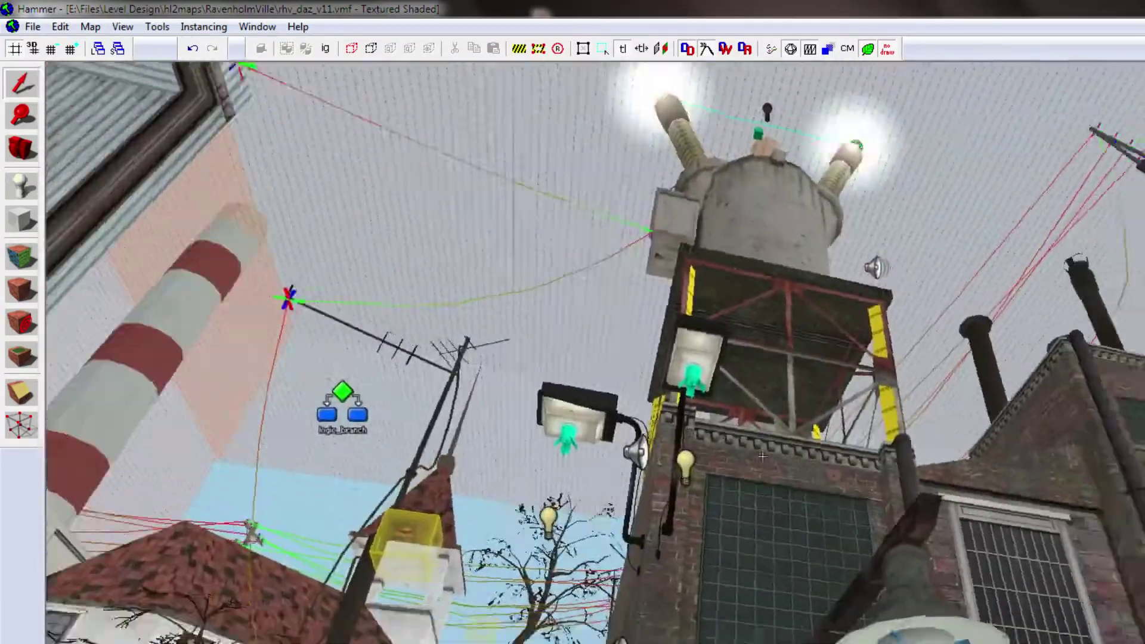
key(d)
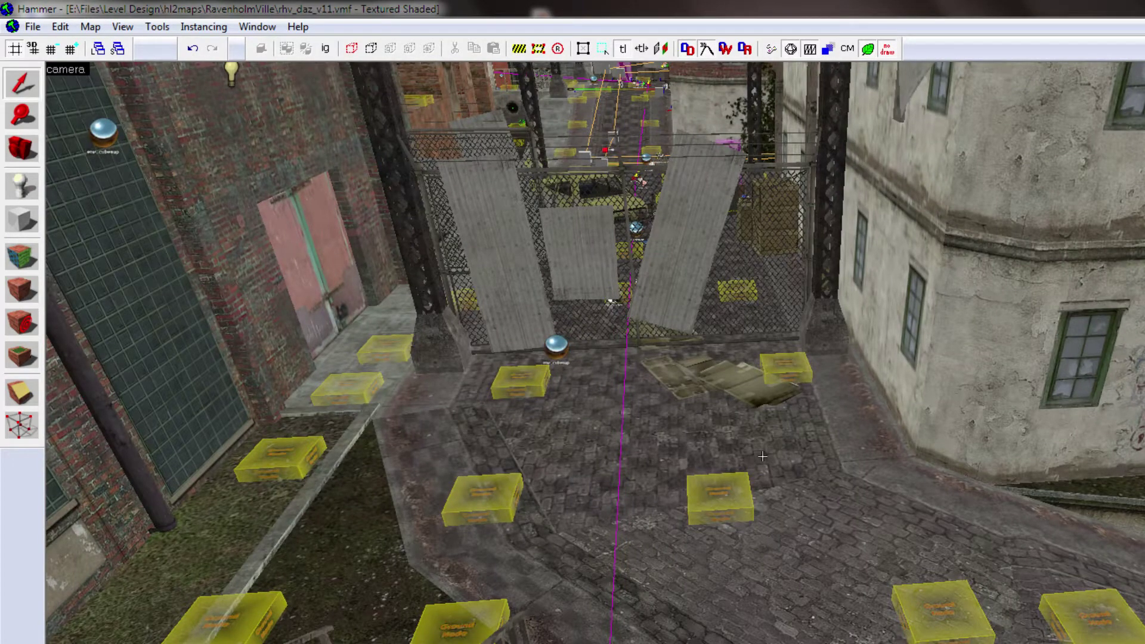
Examine the chain-link street gate with its corrugated sheets and the cobbled street with the yellow car beyond it.
key(w)
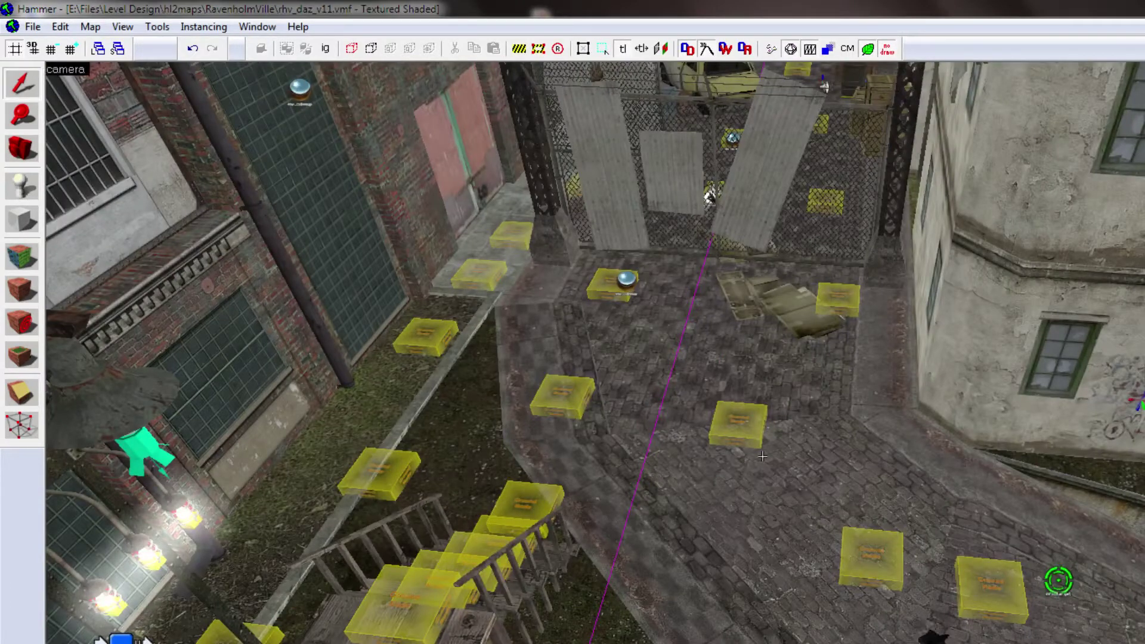
key(s)
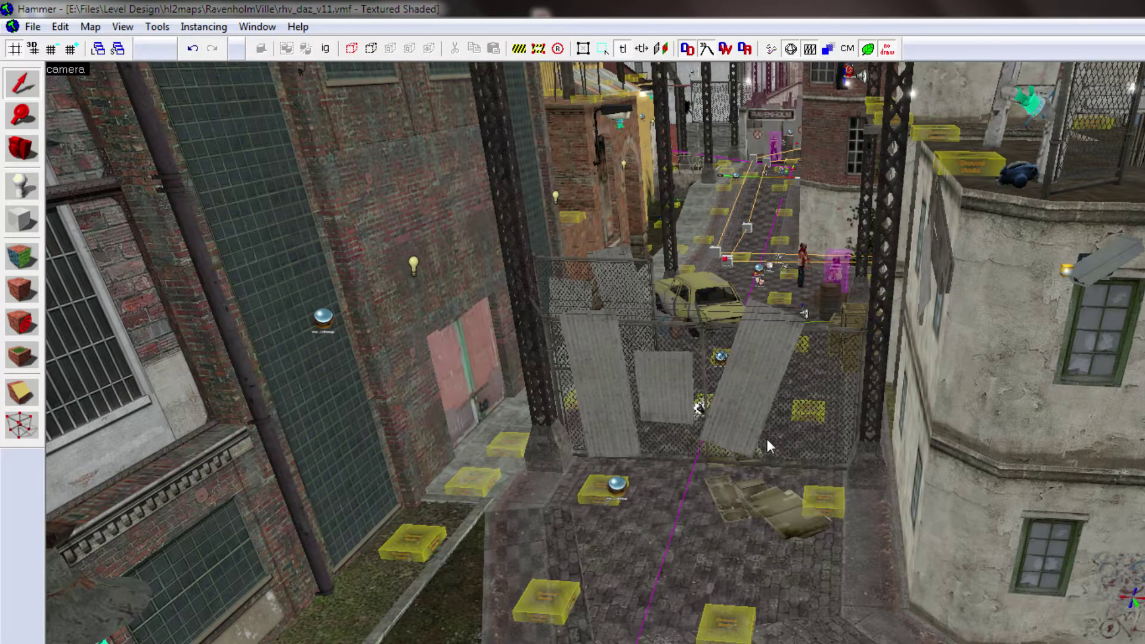
key(z)
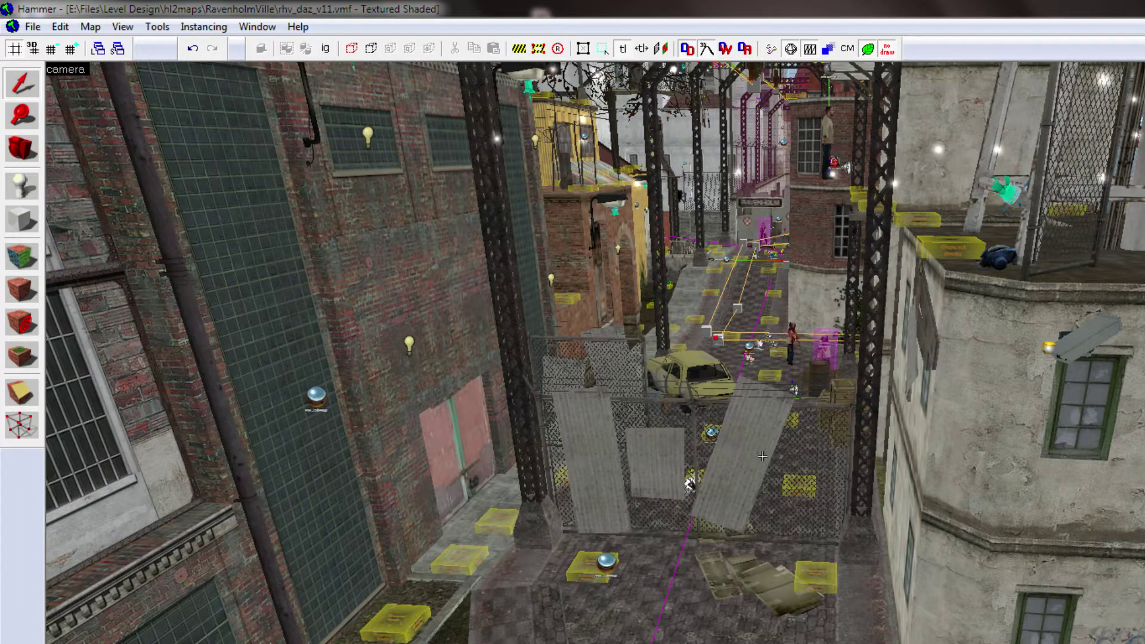
key(w)
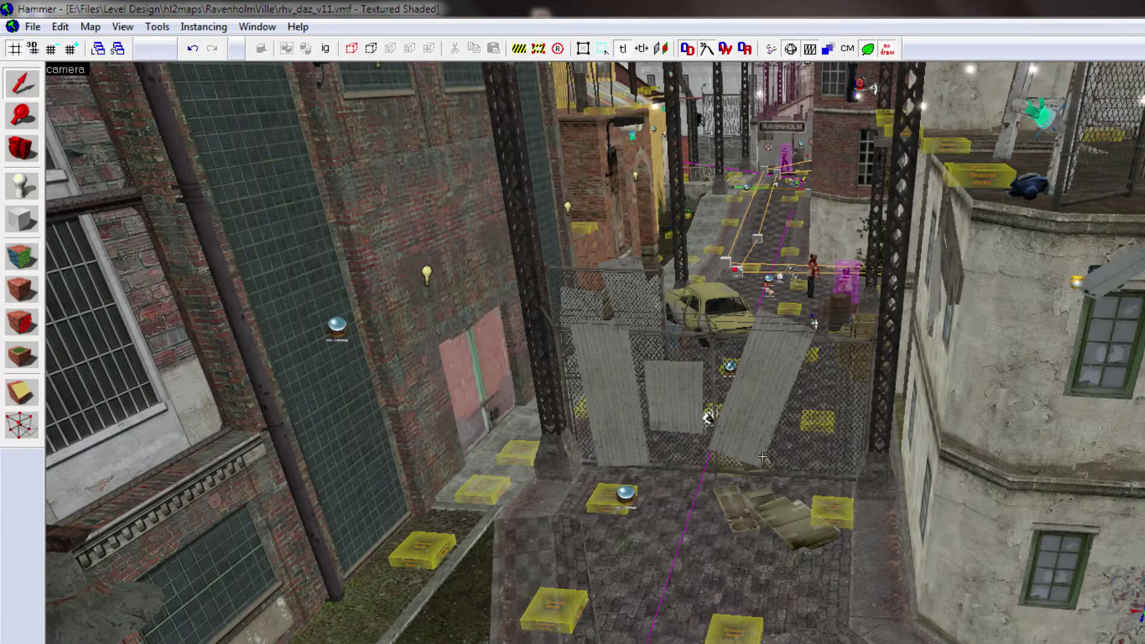
key(s)
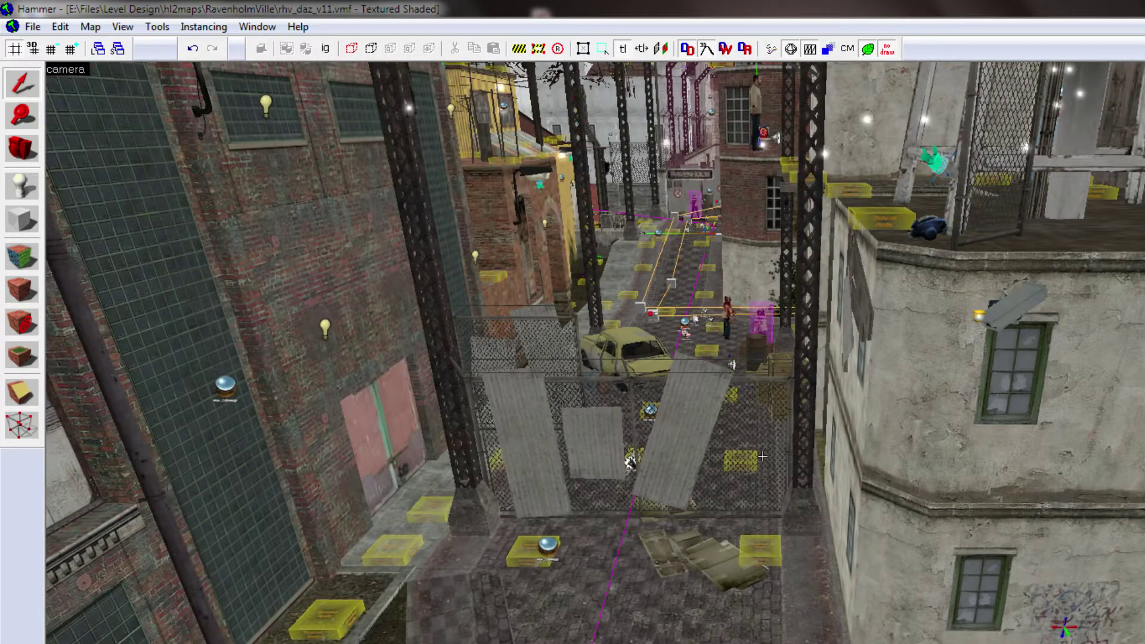
key(d)
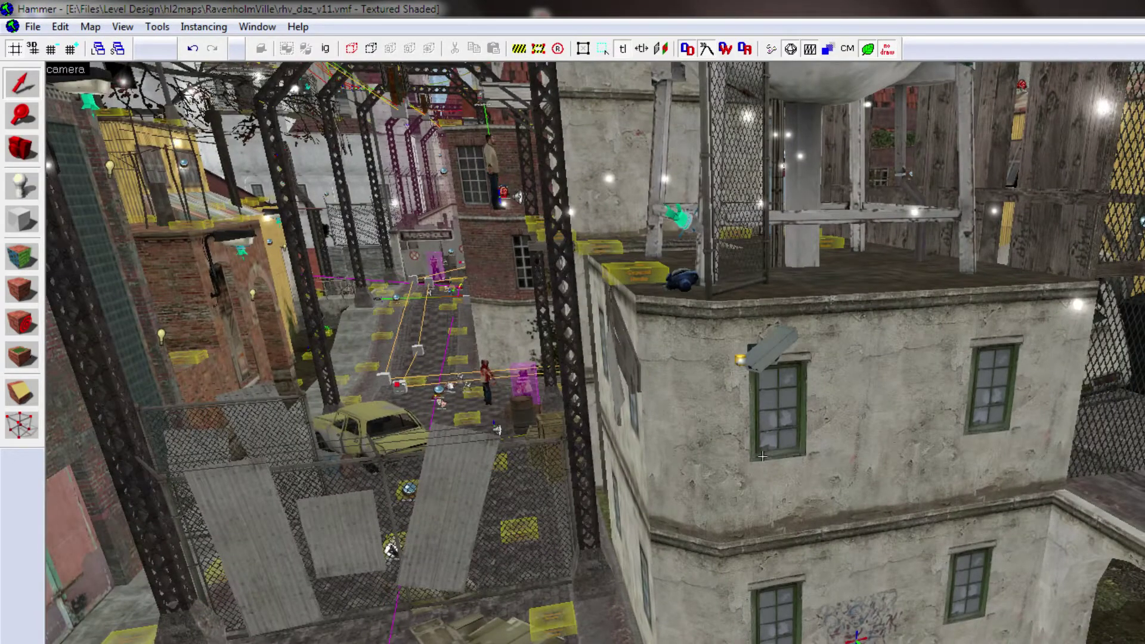
Examine the corner building's rooftop water tank, its fencing, and the lattice arches spanning the adjoining street.
key(d)
key(a)
key(a)
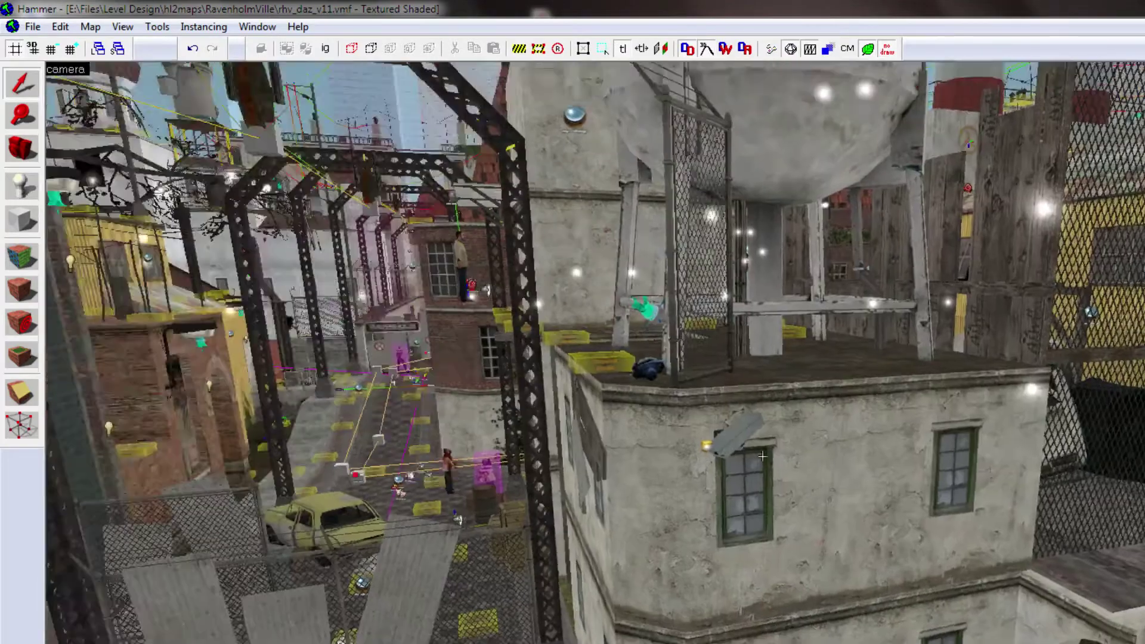
key(a)
key(w)
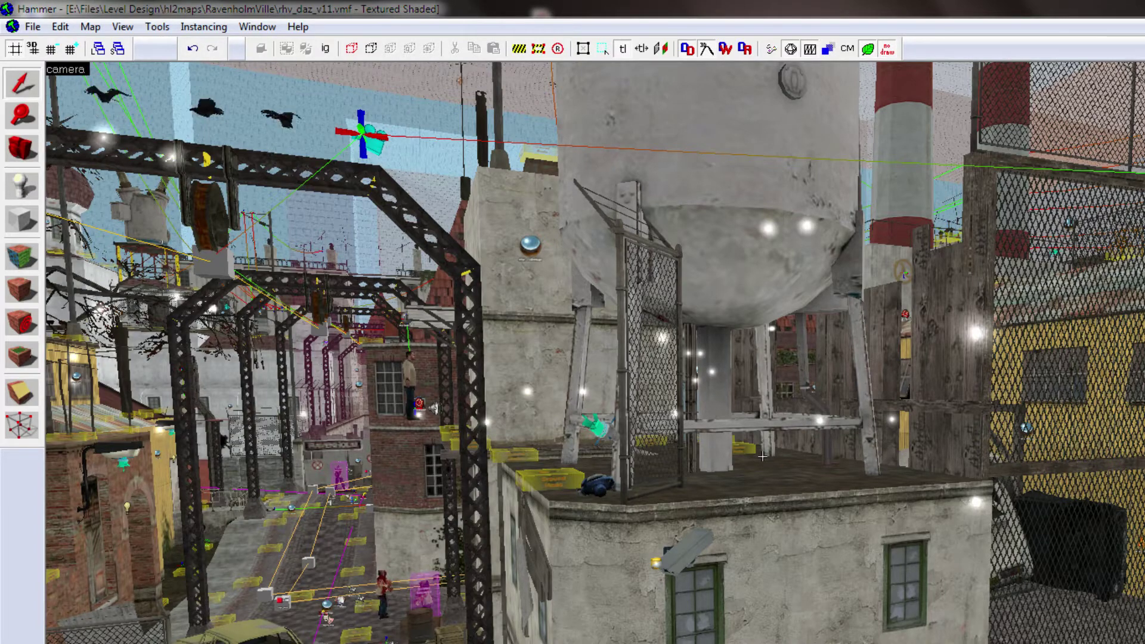
key(Down)
key(a)
key(Right)
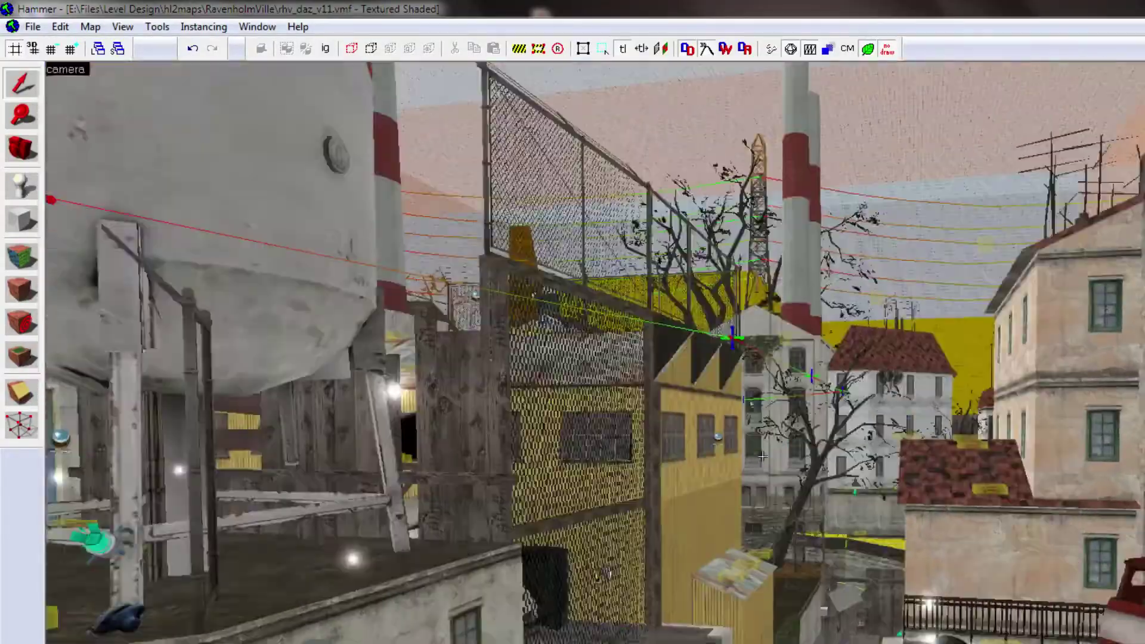
Examine the yellow corrugated building, the damaged road beside it, and the surrounding rooftops and brick facades.
key(w)
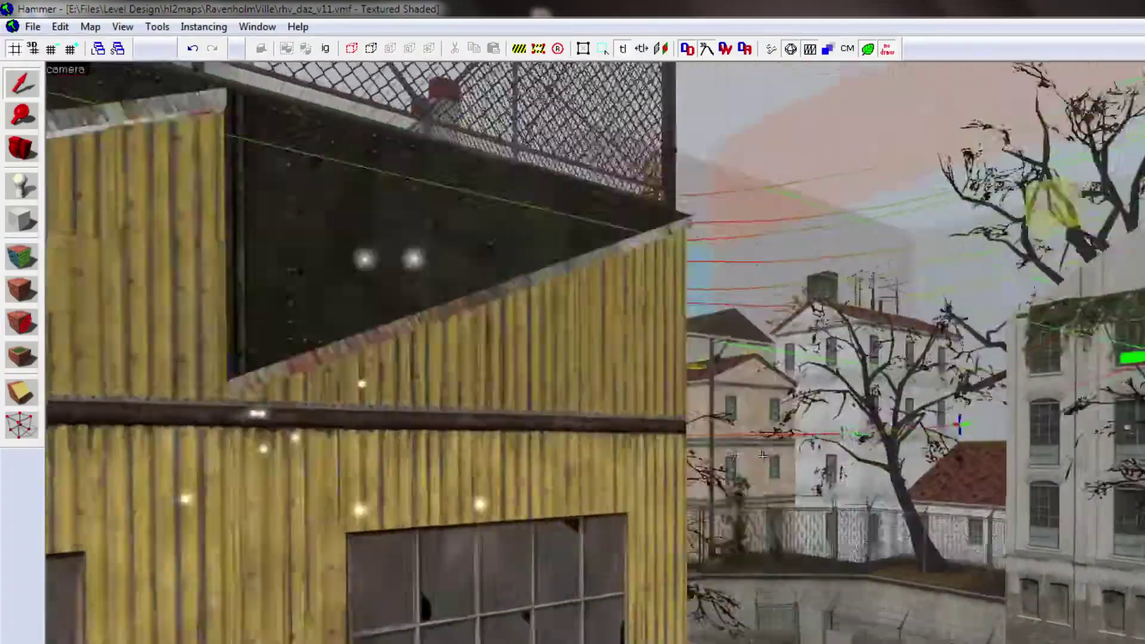
key(w)
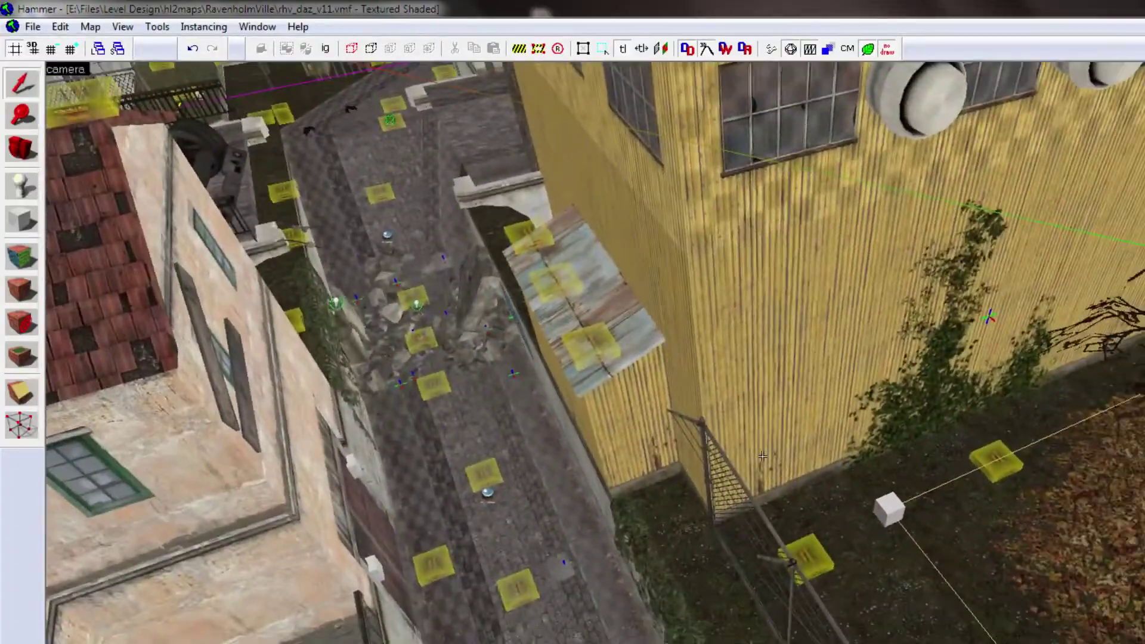
key(w)
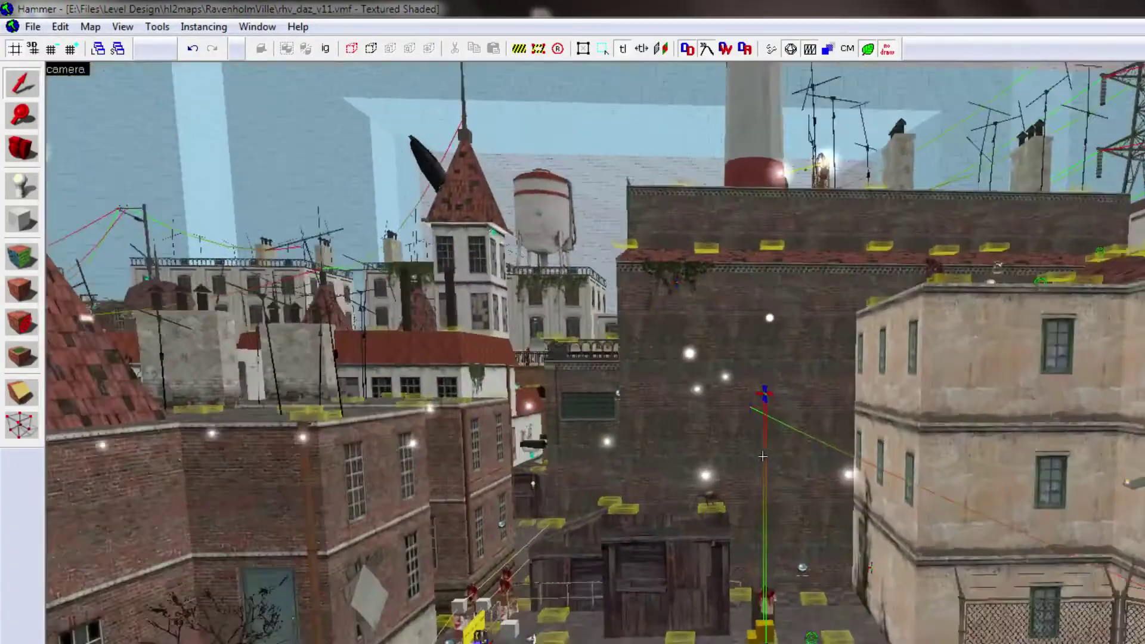
key(a)
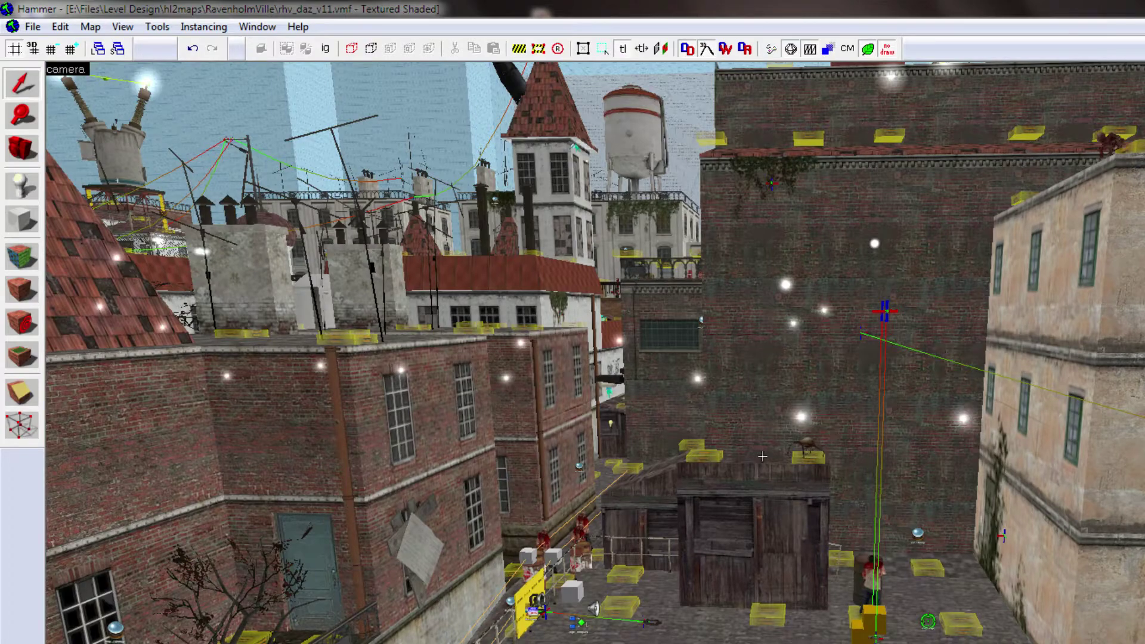
key(Left)
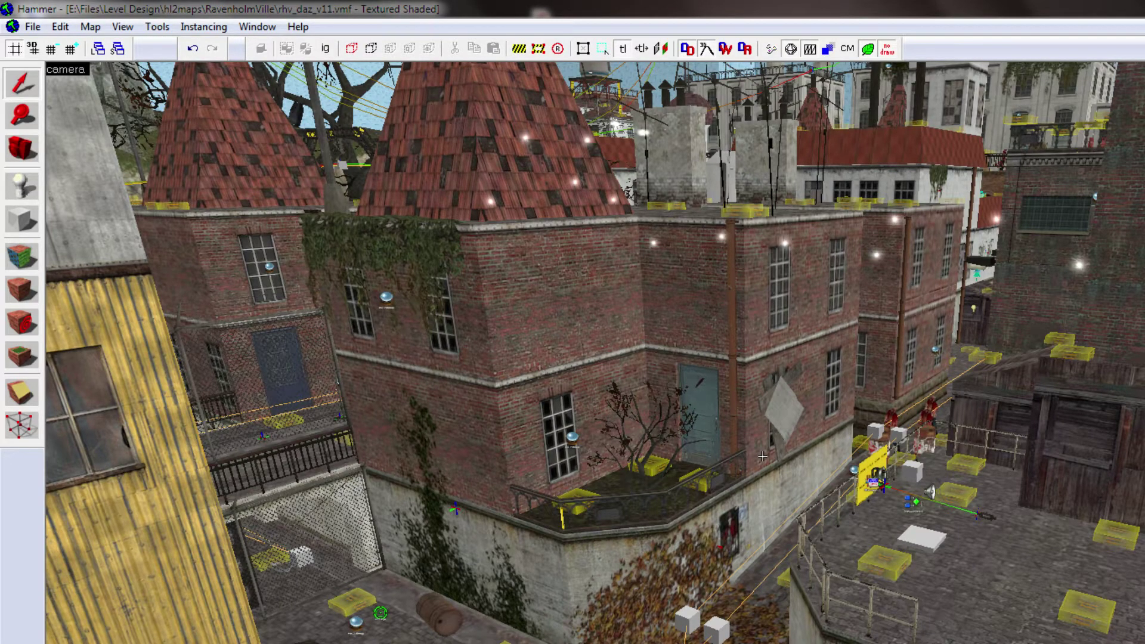
Examine the cobbled courtyard with its wooden shacks, zombie and stacked orange blocks, and the fenced yard nearby.
key(Right)
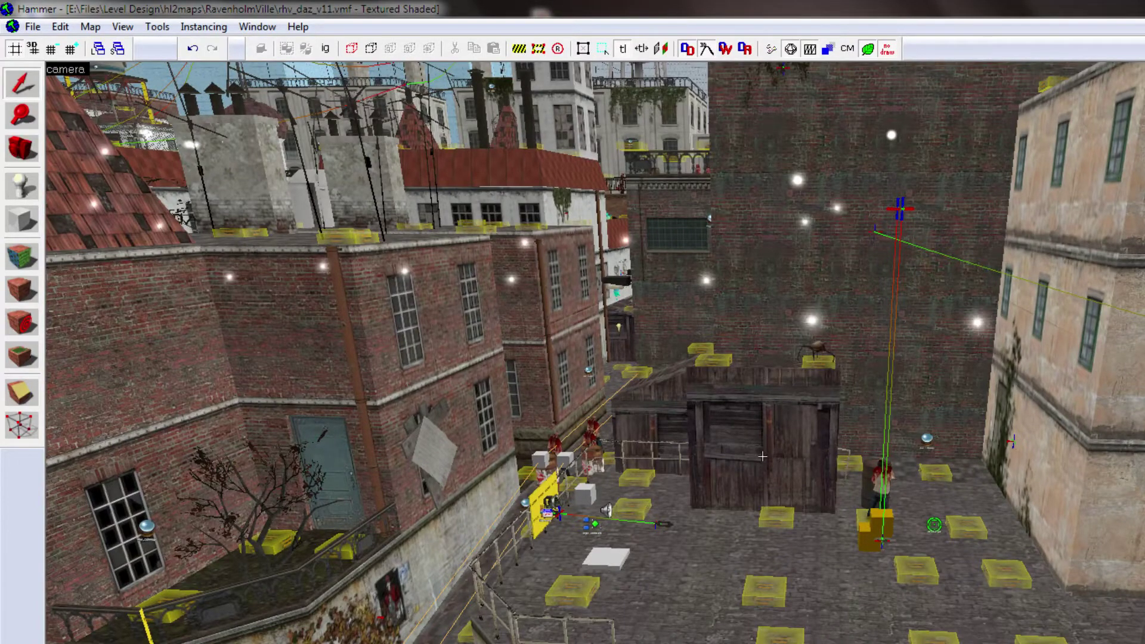
key(Right)
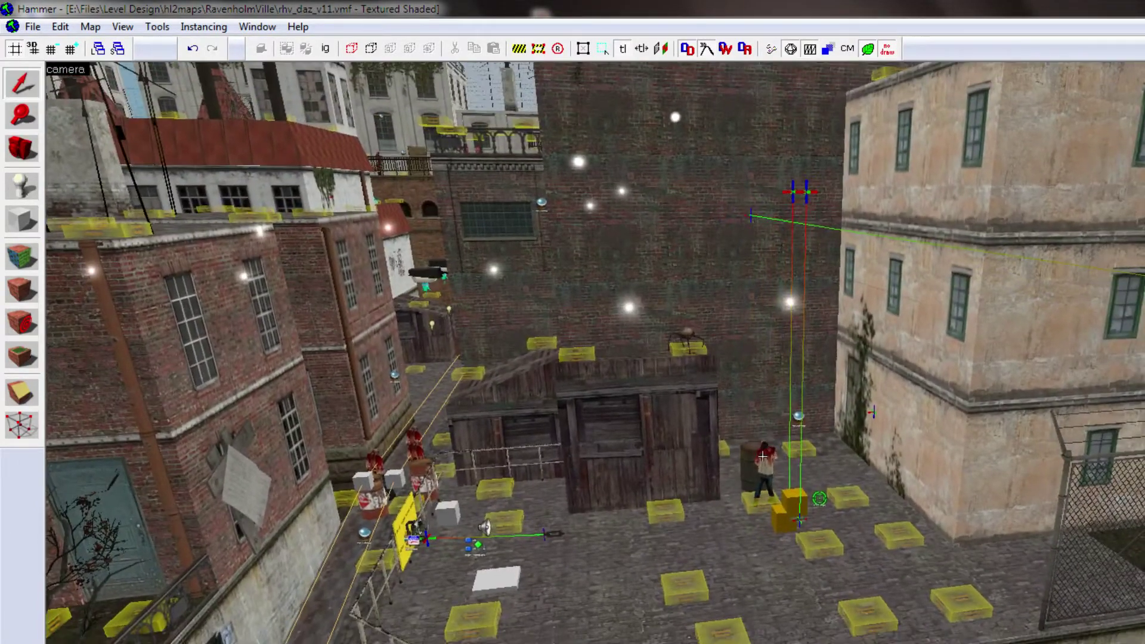
key(Right)
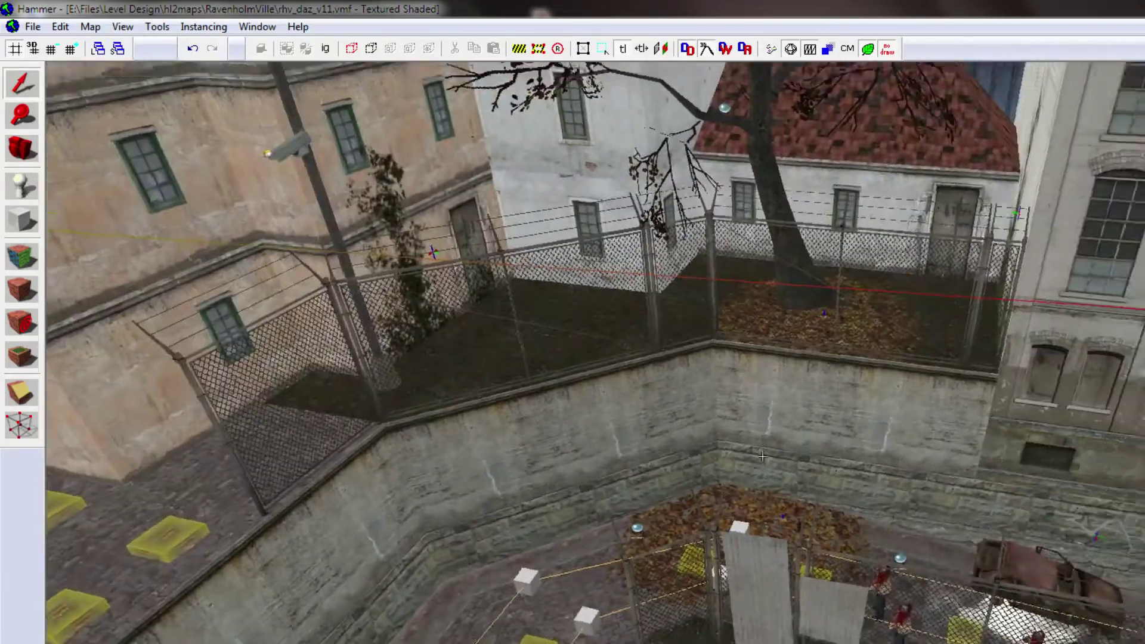
key(Right)
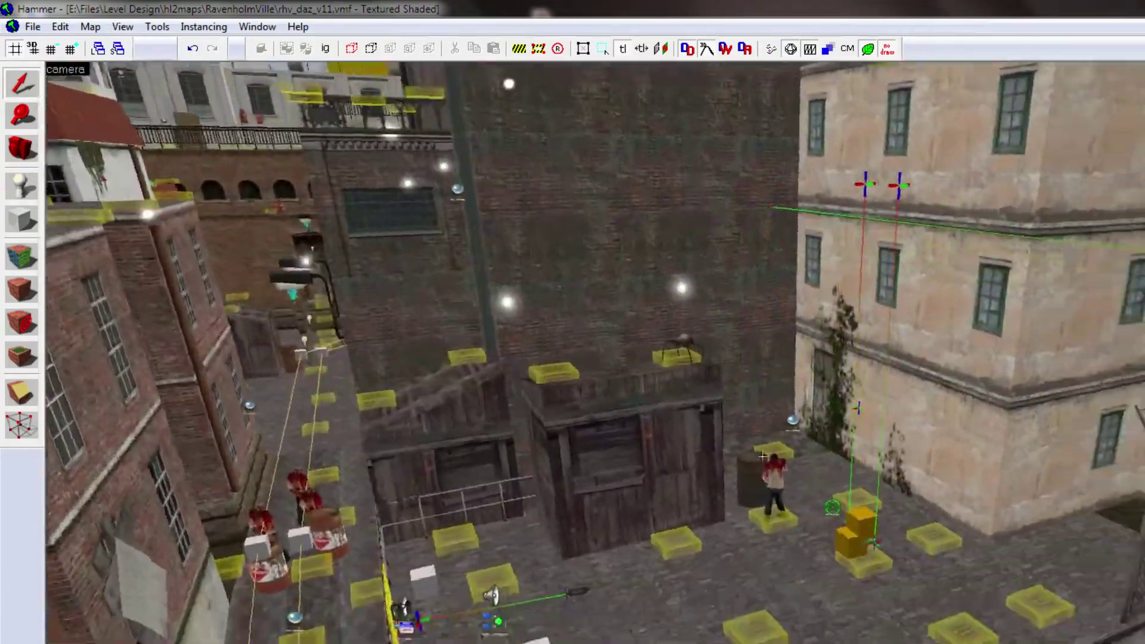
key(Left)
key(Right)
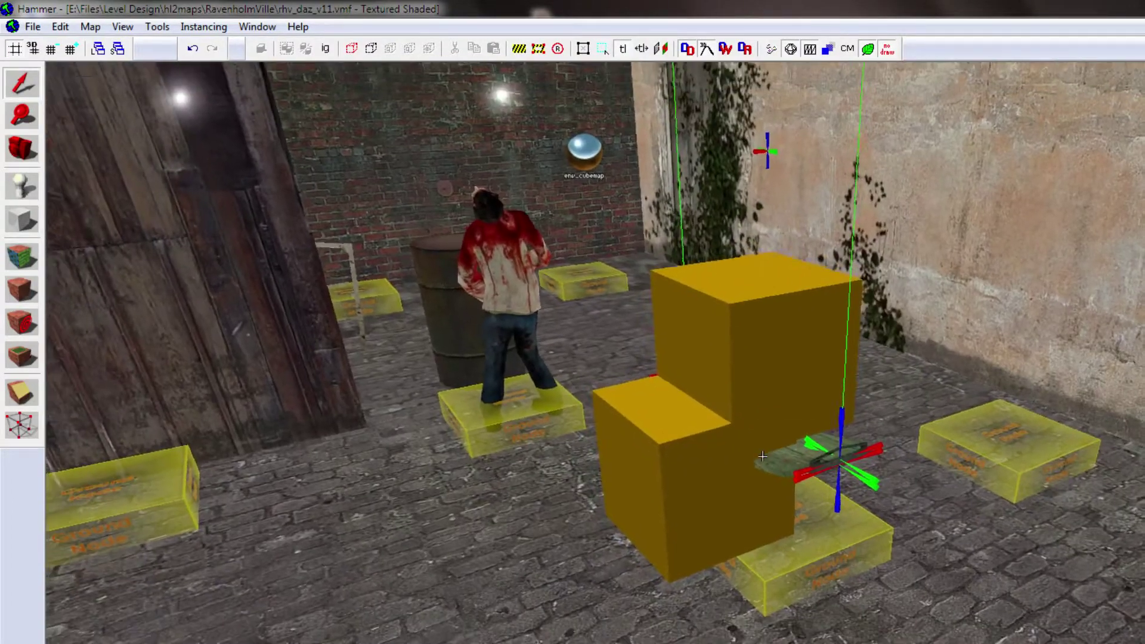
key(a)
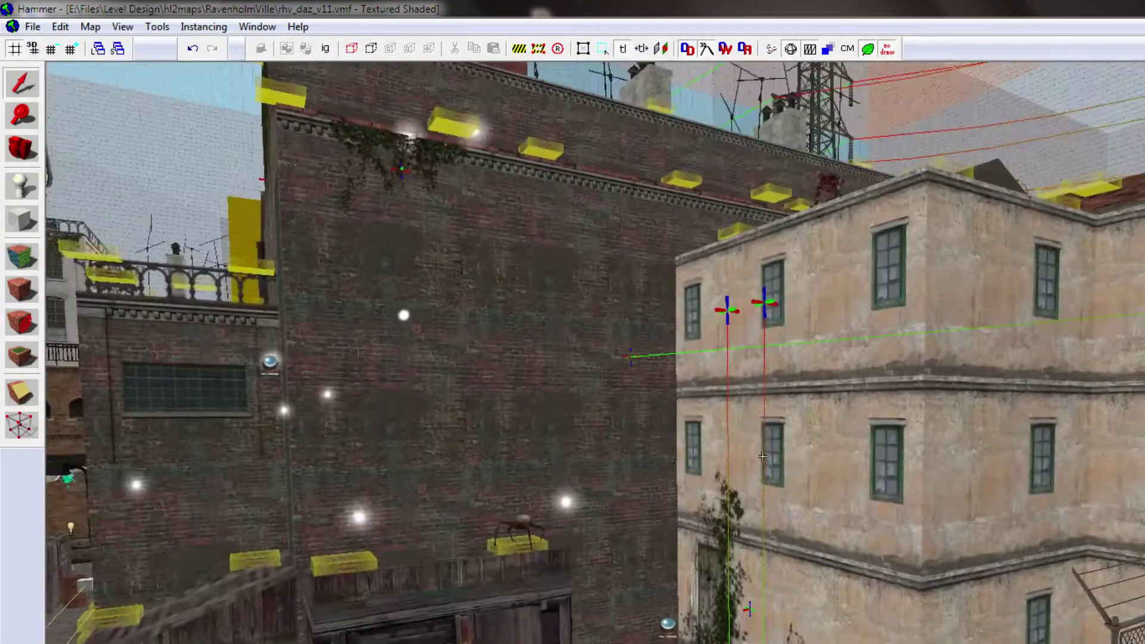
Examine the courtyard's wooden shacks, ground nodes and logic entities, along with the adjoining alley of zombies and barrels.
key(a)
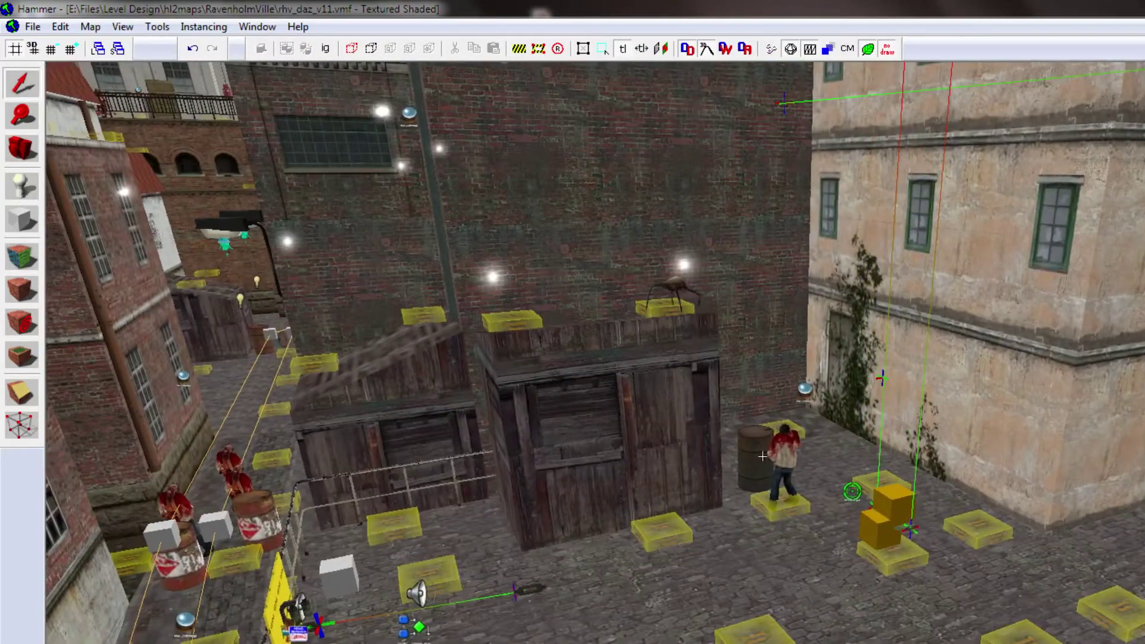
key(Left)
key(Right)
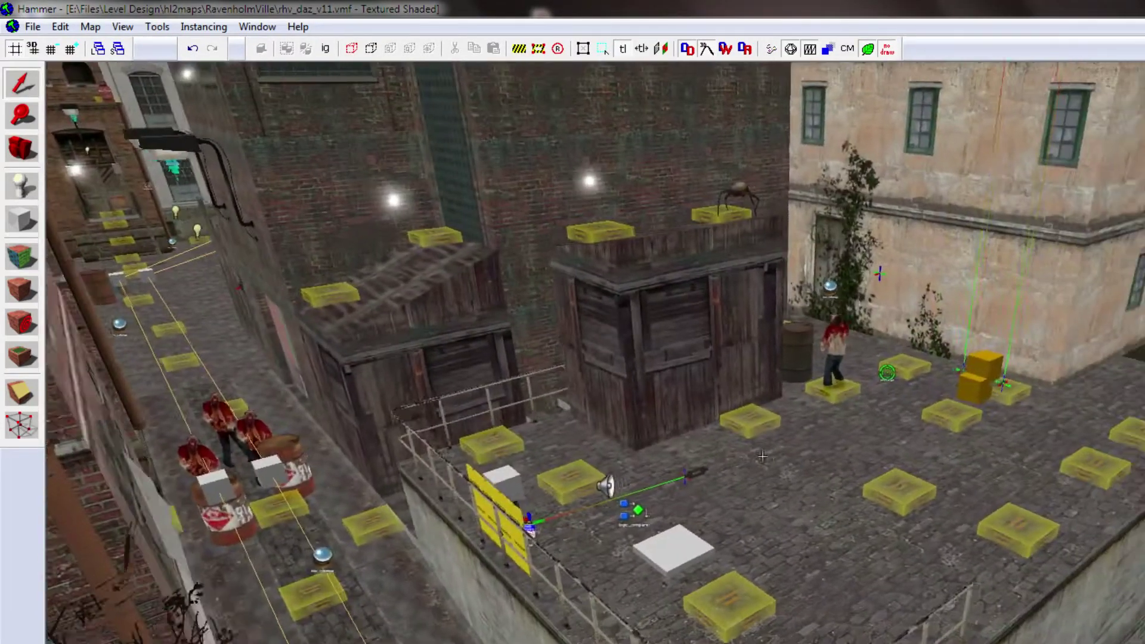
key(Right)
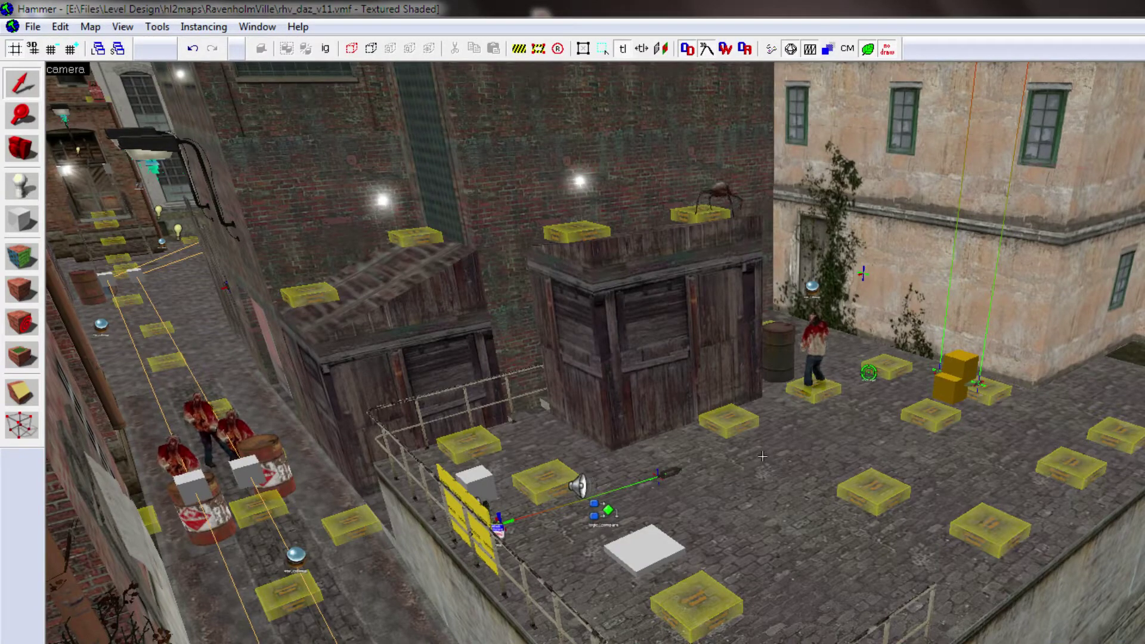
key(w)
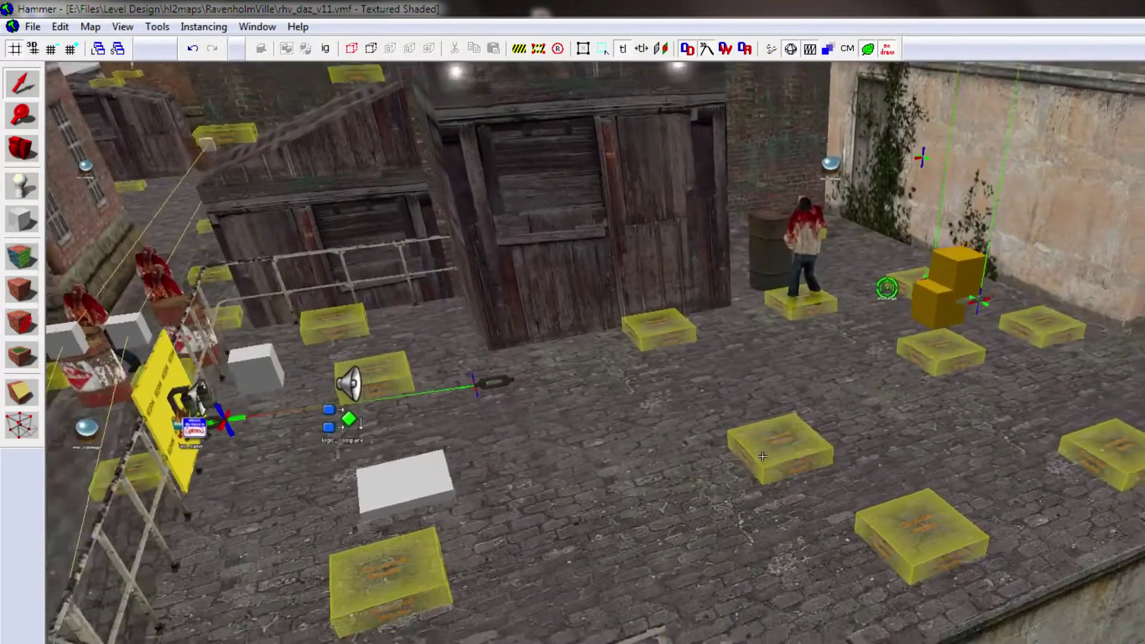
key(s)
key(Down)
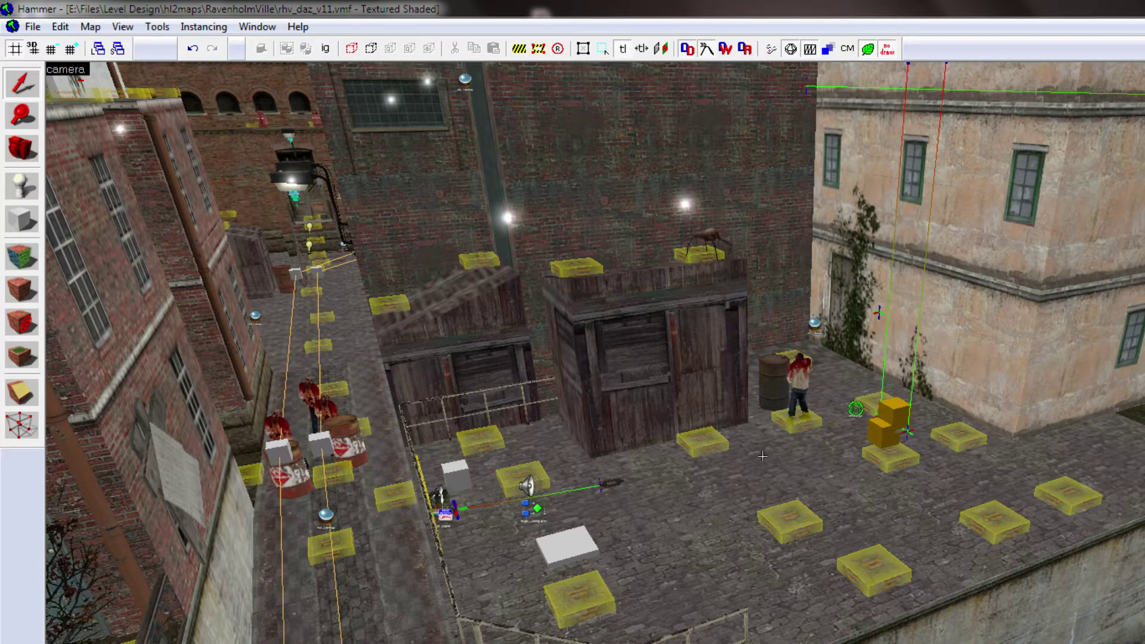
key(w)
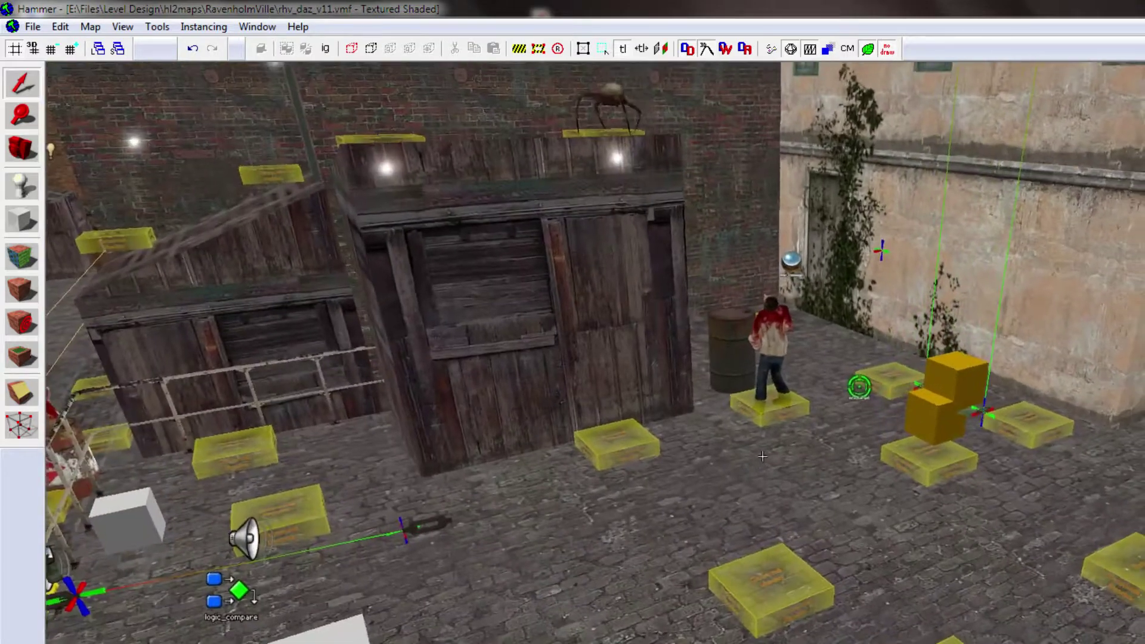
key(s)
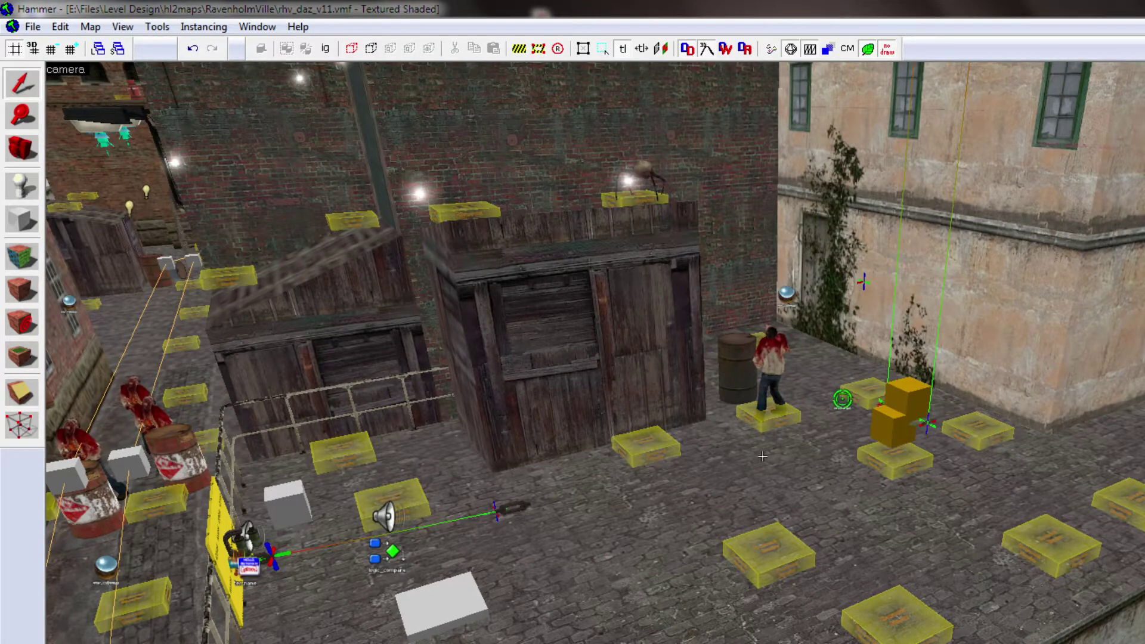
key(s)
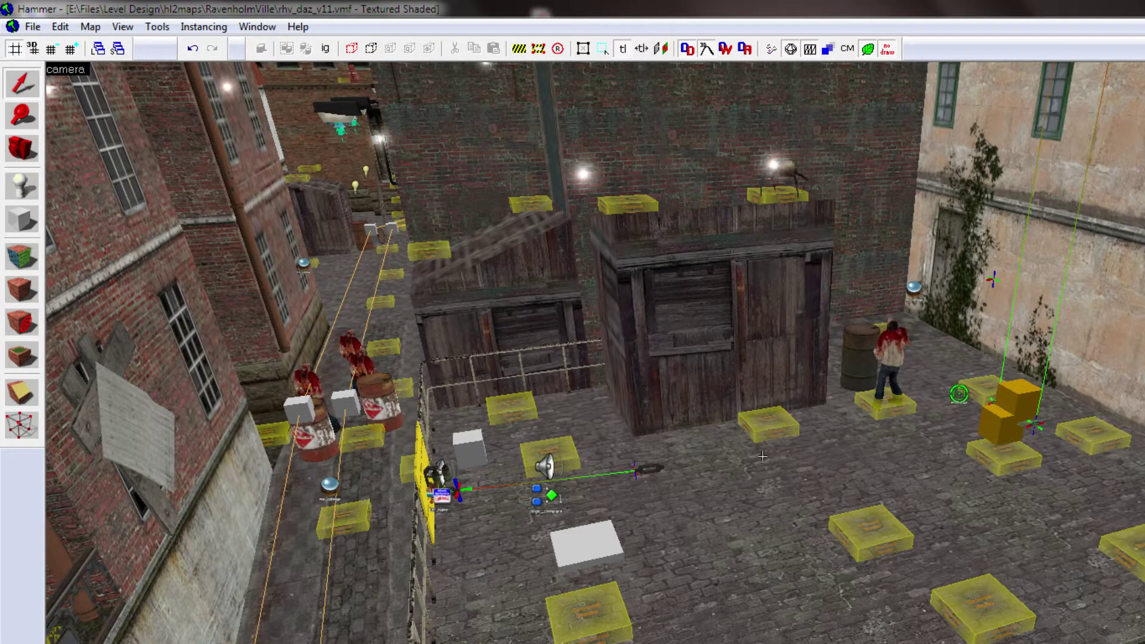
key(s)
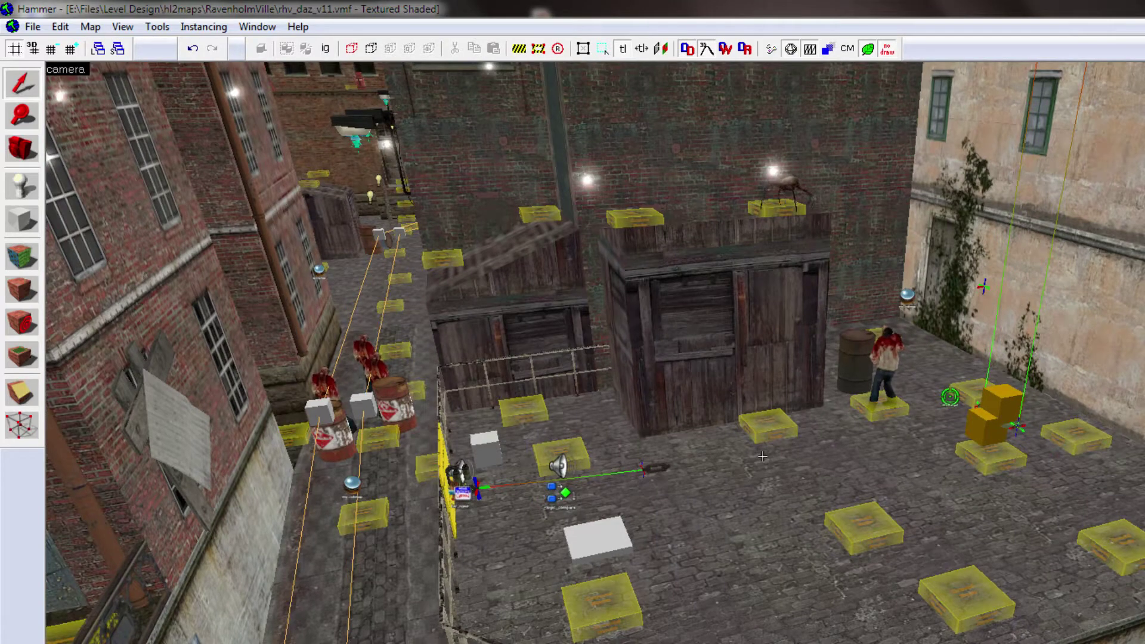
Examine the brick and plaster building facades, the yellow corrugated building, and the lit interior room with the blue door.
key(Up)
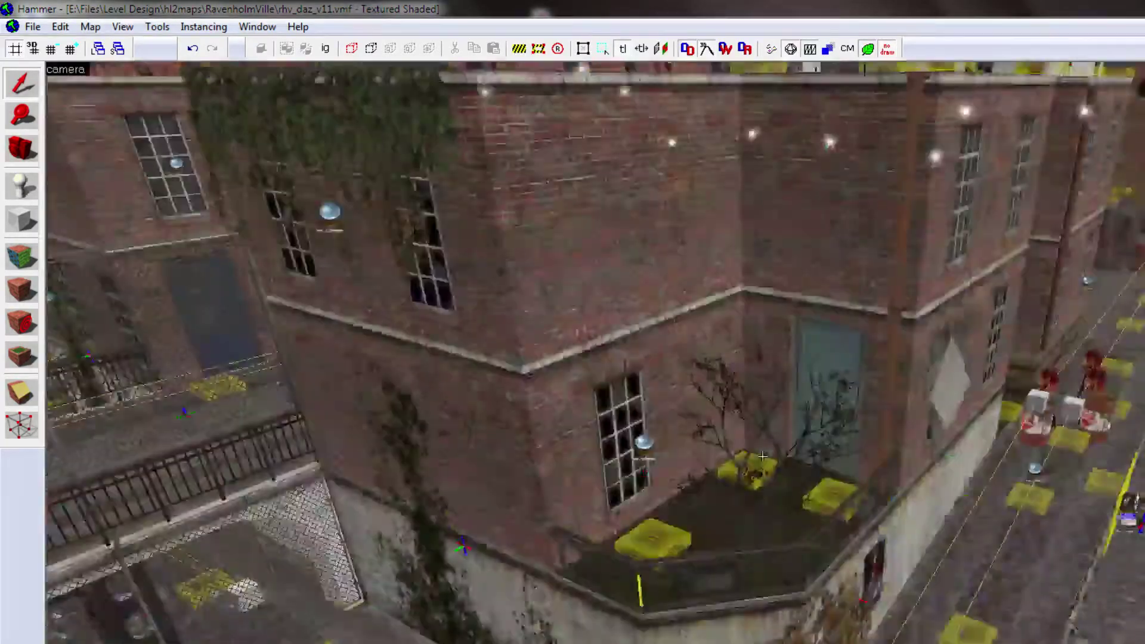
key(a)
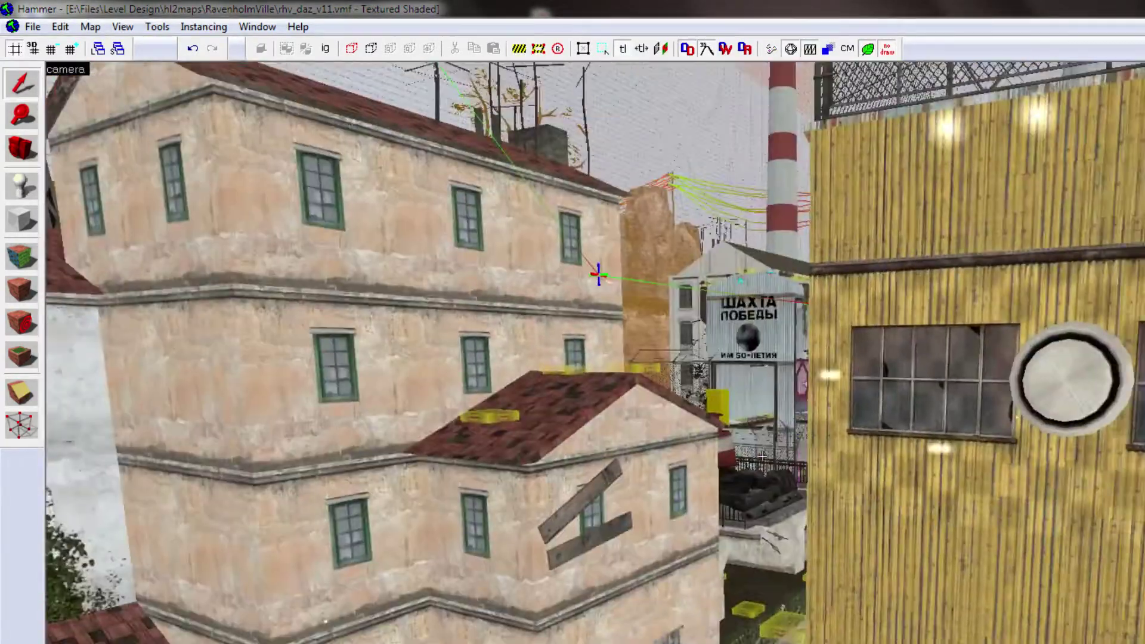
key(w)
key(w)
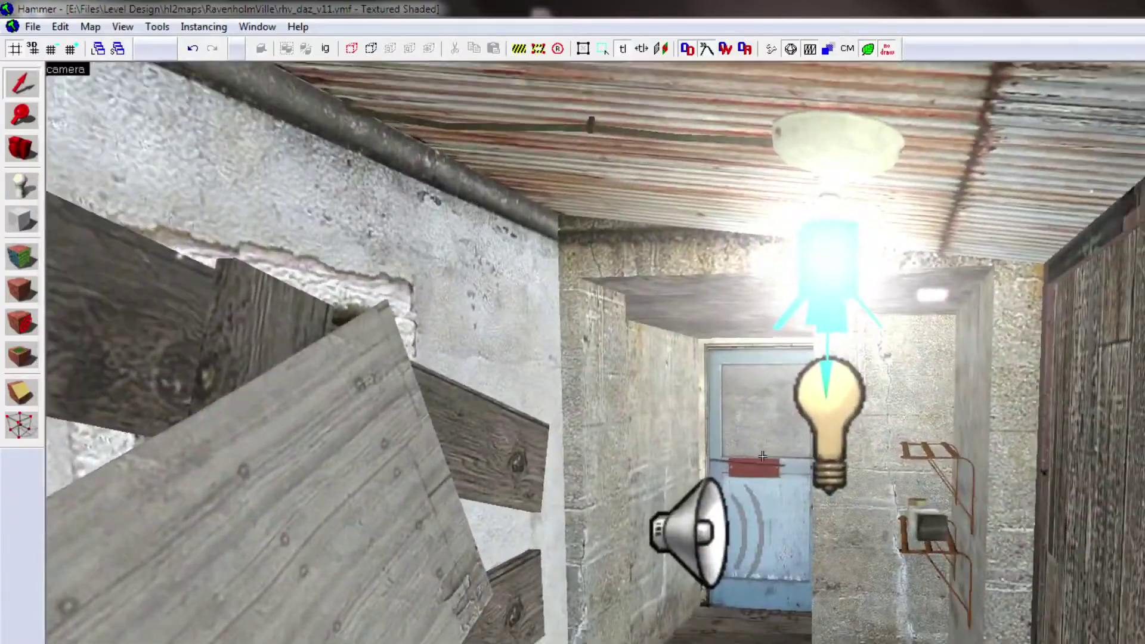
Inspect the particle system name shared by the three info_particle_system entities around the shotgun on the yellow corrugated wall.
key(w)
key(Up)
key(Up)
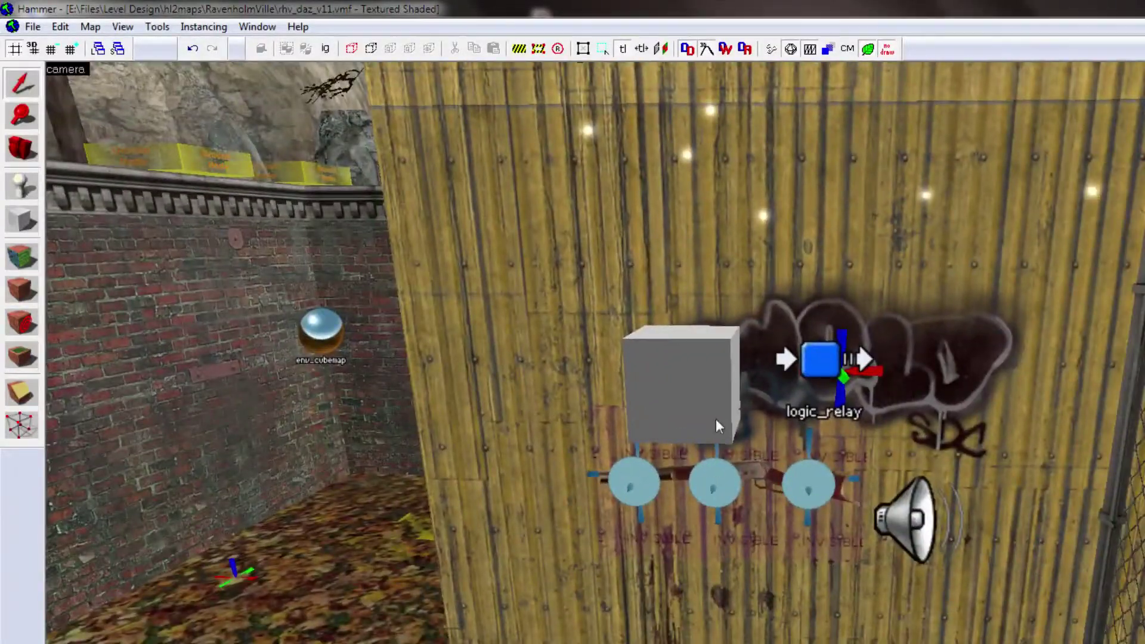
key(Up)
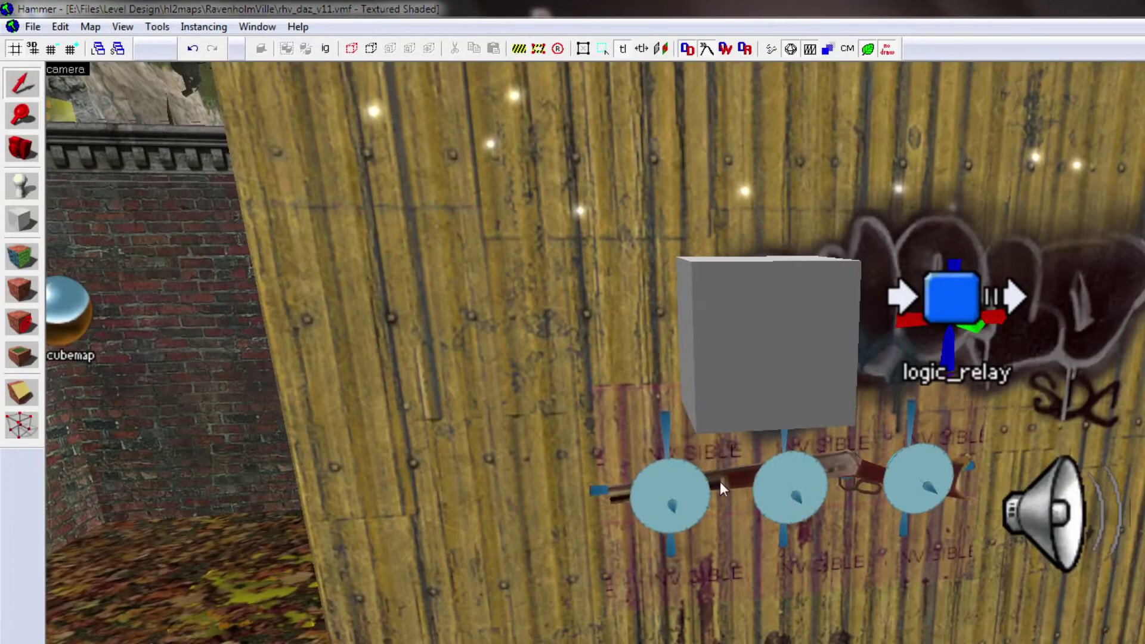
click(756, 487)
key(alt+Return)
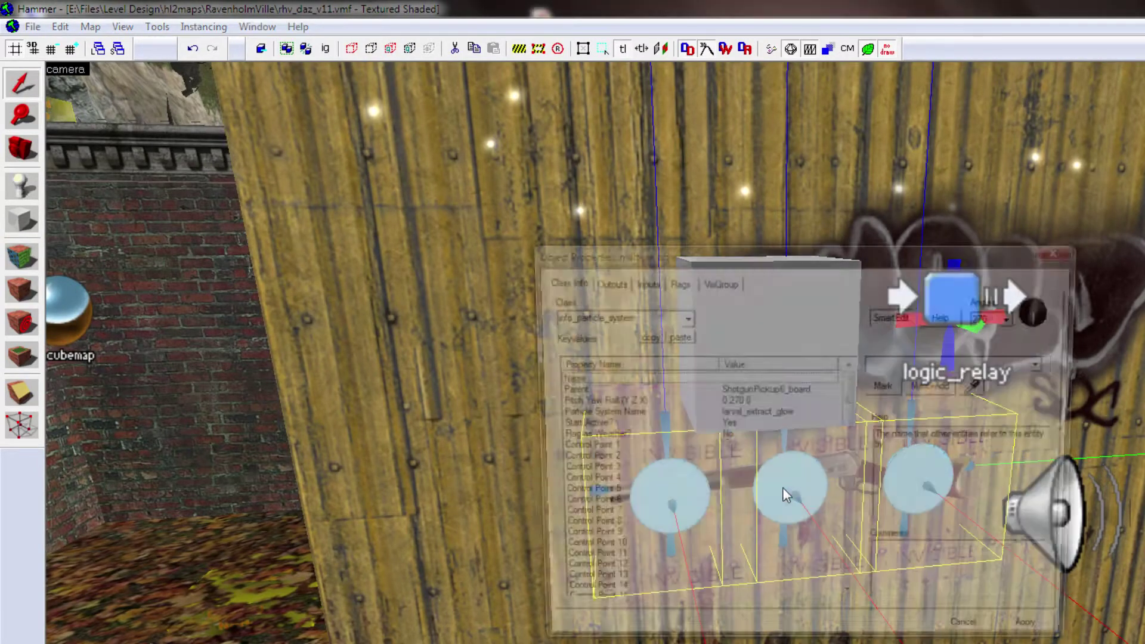
click(717, 417)
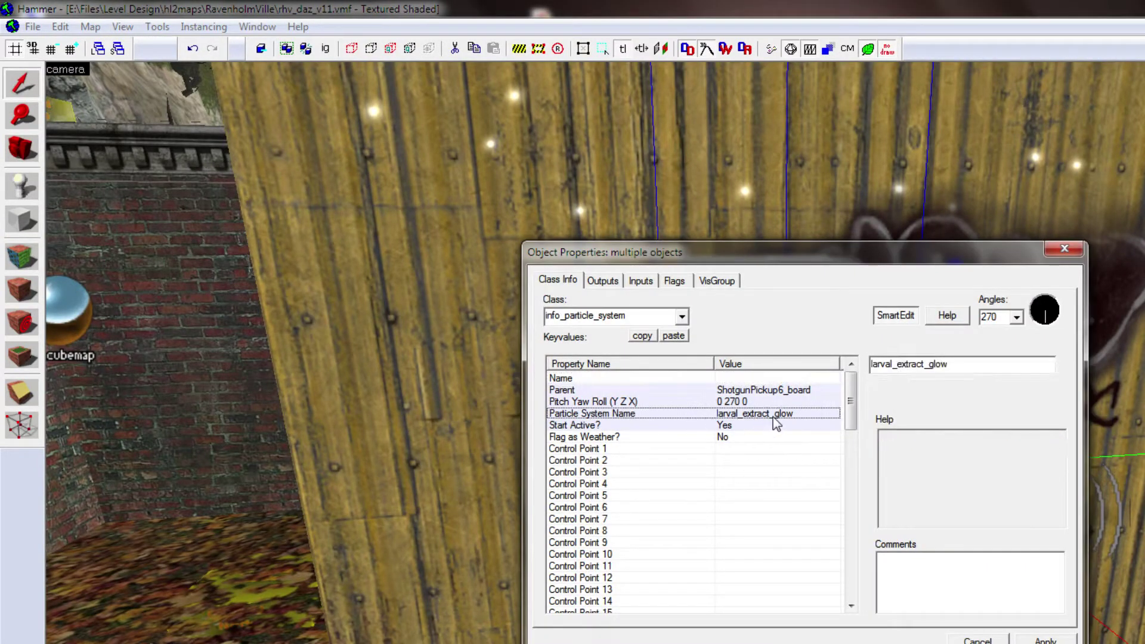
click(1065, 248)
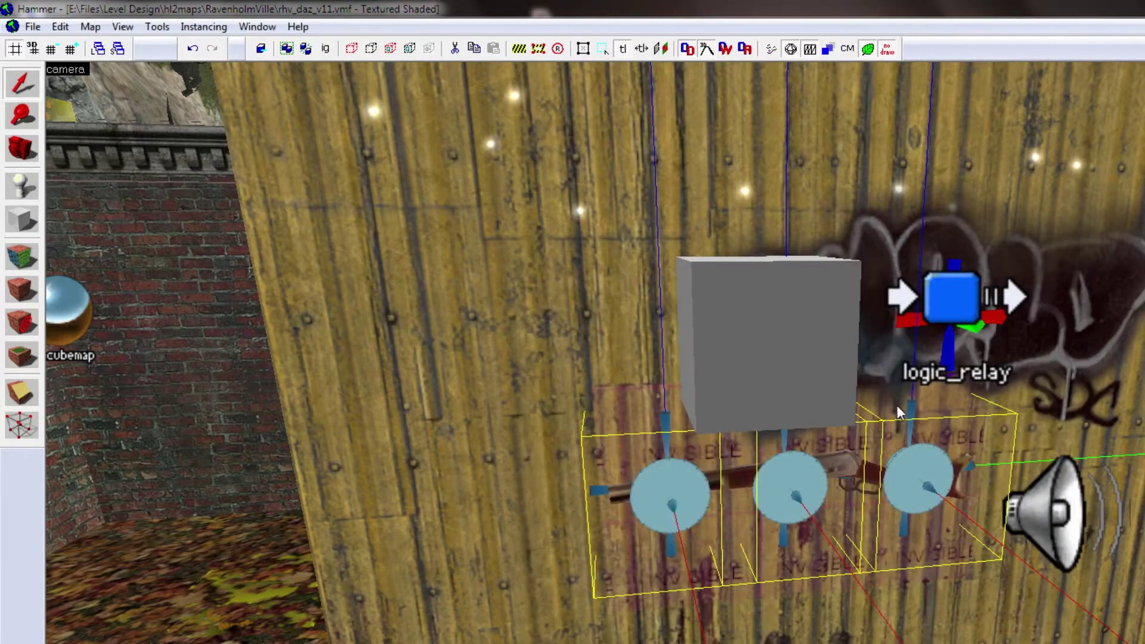
key(Escape)
Review the class info, flags and outputs of the ShotgunPickup6_board func_physbox behind the shotgun.
click(853, 542)
key(alt+Return)
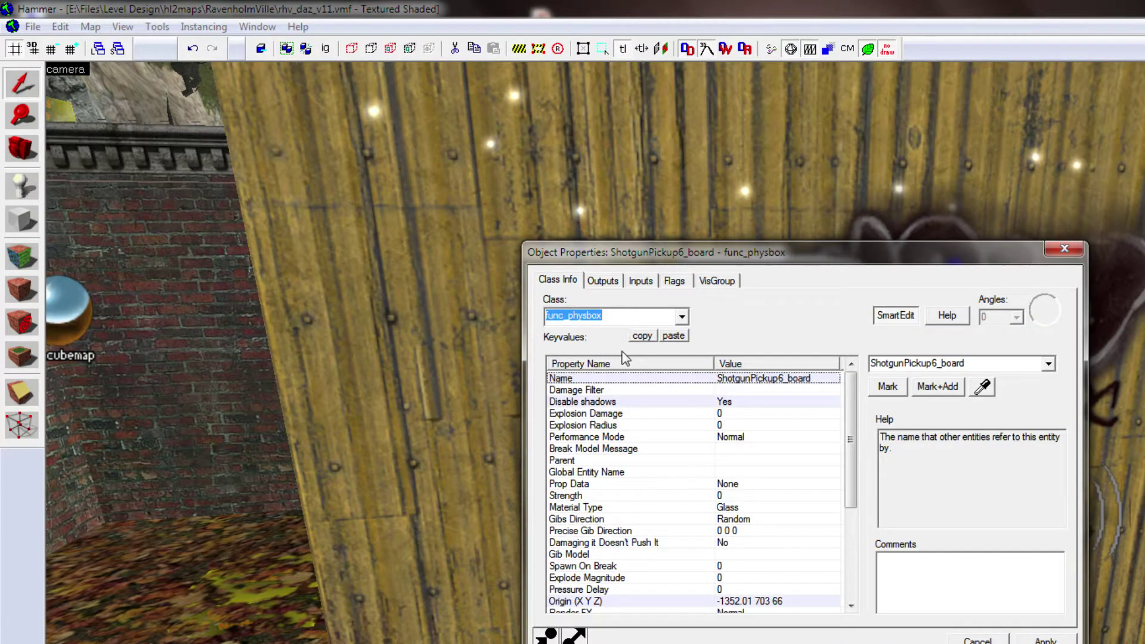
click(674, 280)
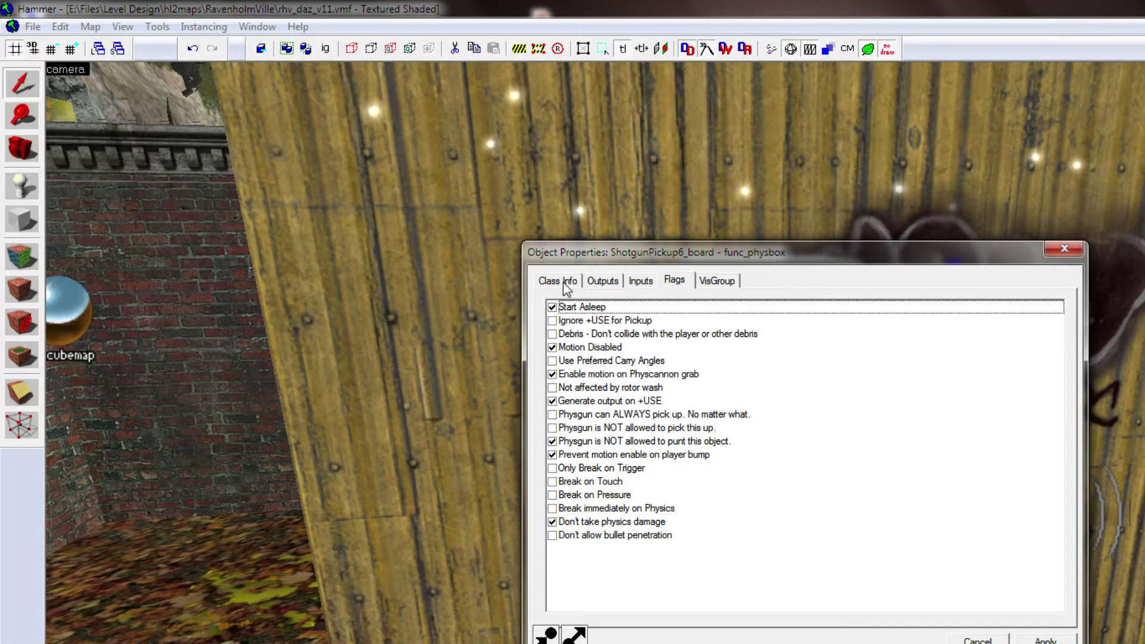
click(563, 282)
click(1051, 251)
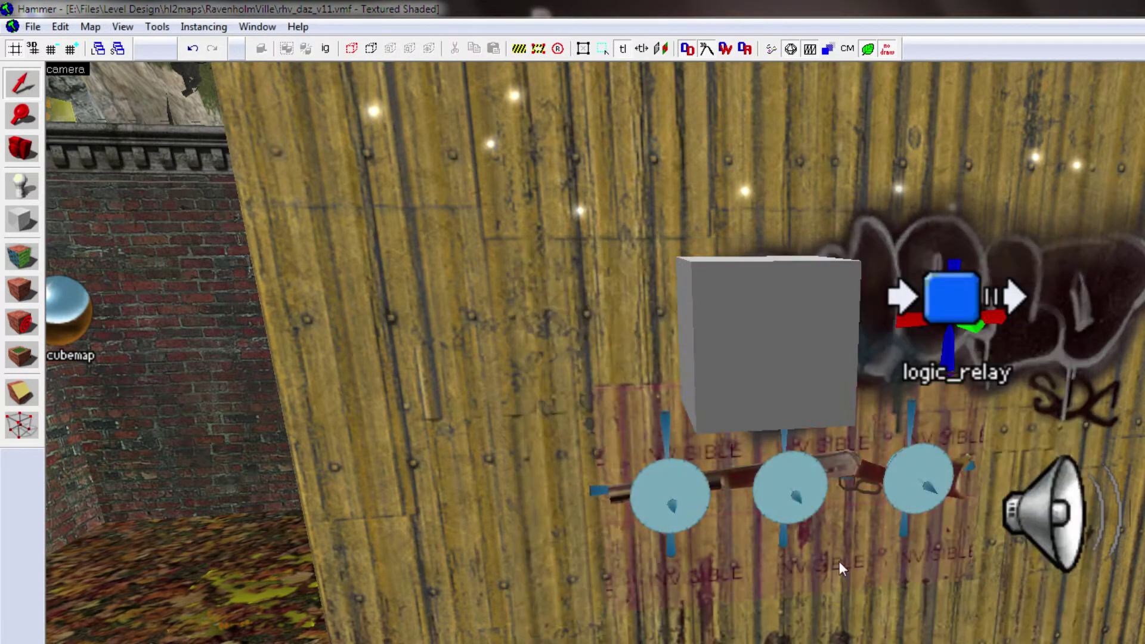
double_click(836, 565)
click(603, 280)
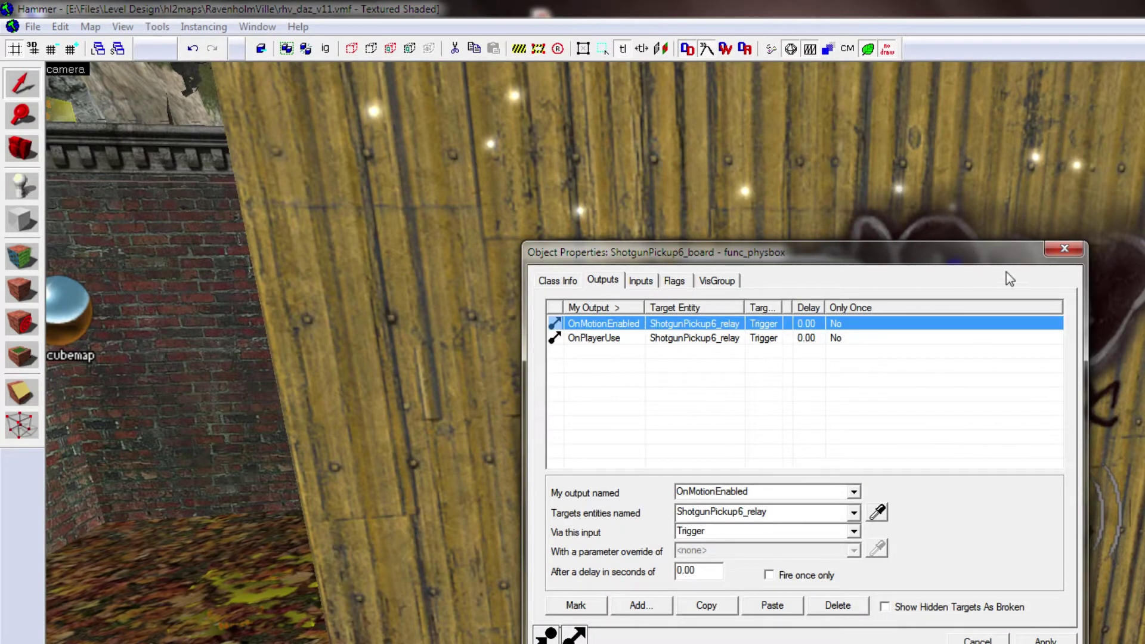
click(1063, 249)
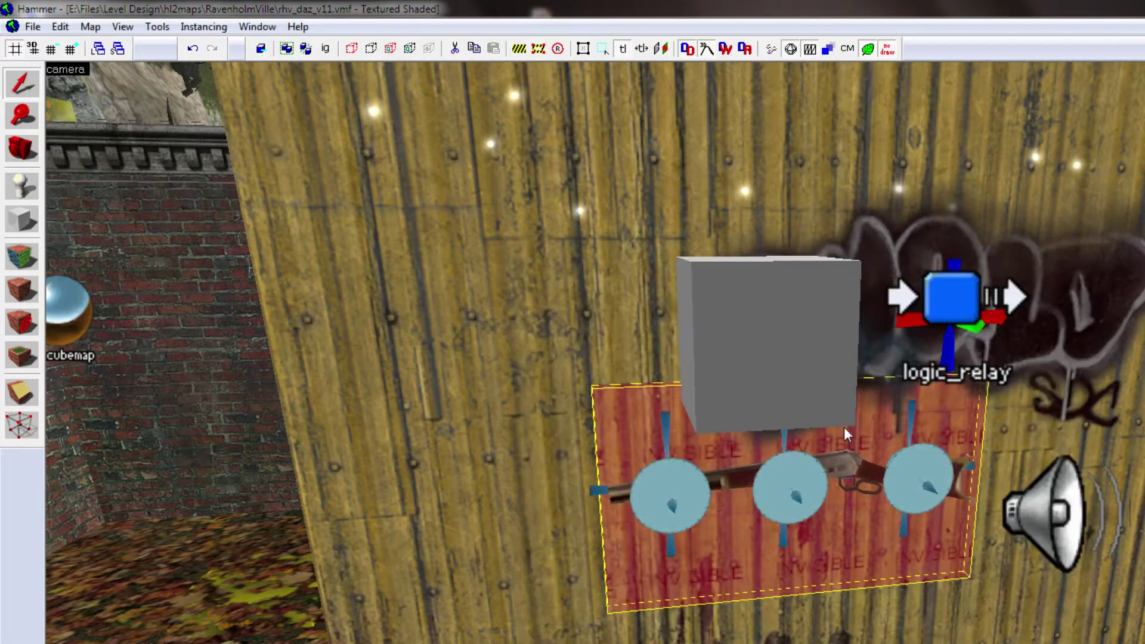
Check the properties of the grey box above the shotgun, highlight the invisible board, and clear the selection.
double_click(795, 343)
click(1065, 249)
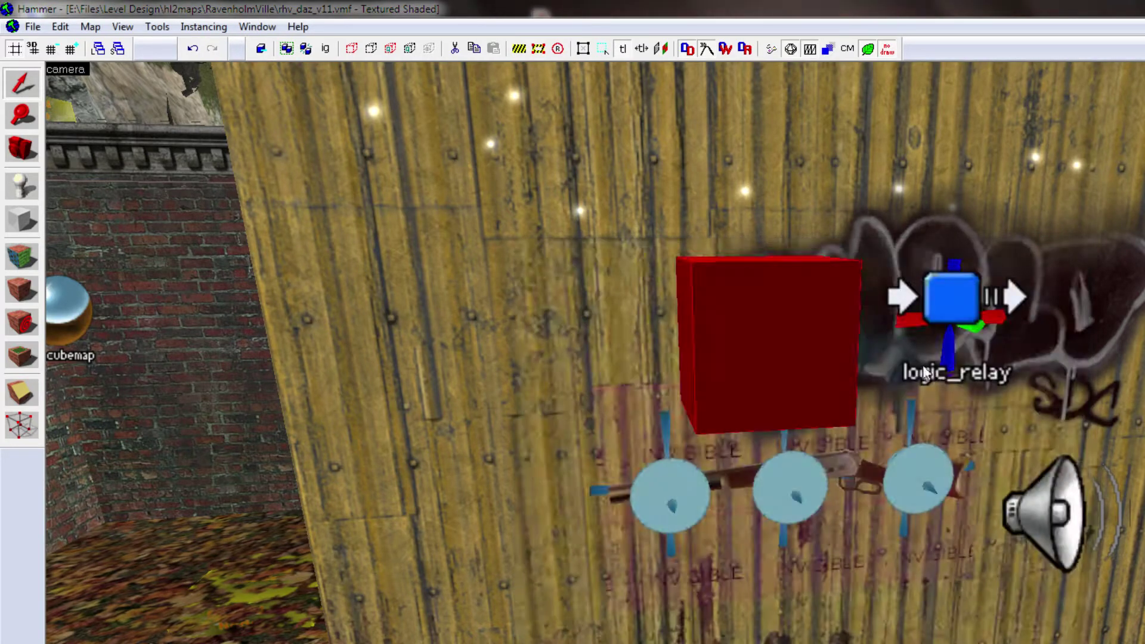
click(849, 548)
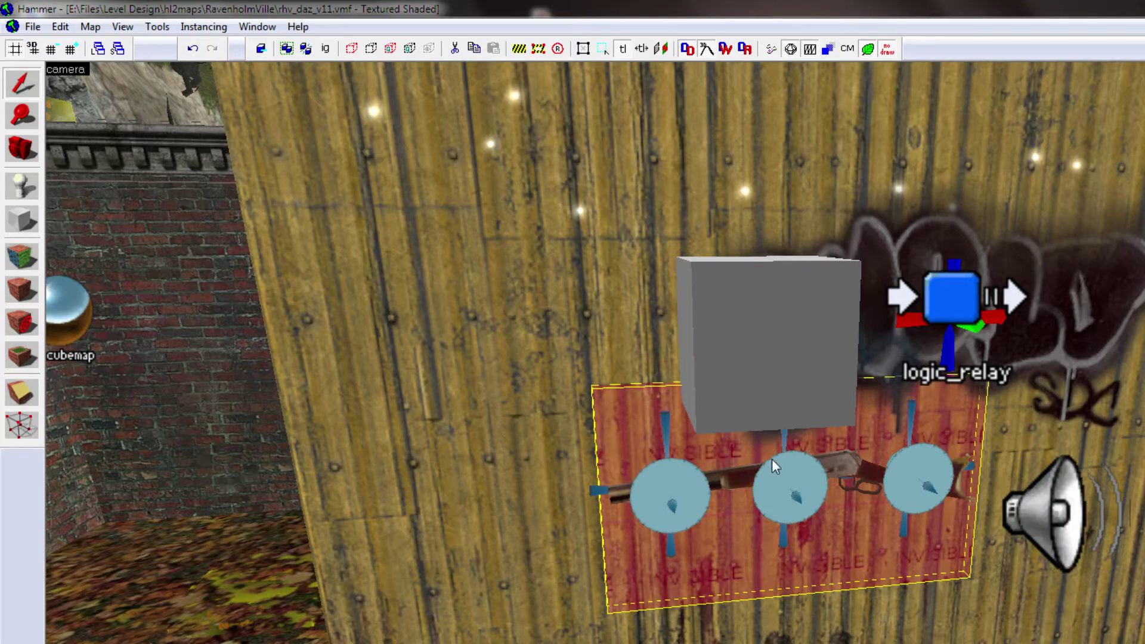
key(Escape)
Examine the yellow wall around the shotgun, the brick building with wall graffiti, and the truck above the arched walls.
key(z)
key(s)
key(a)
key(s)
key(Right)
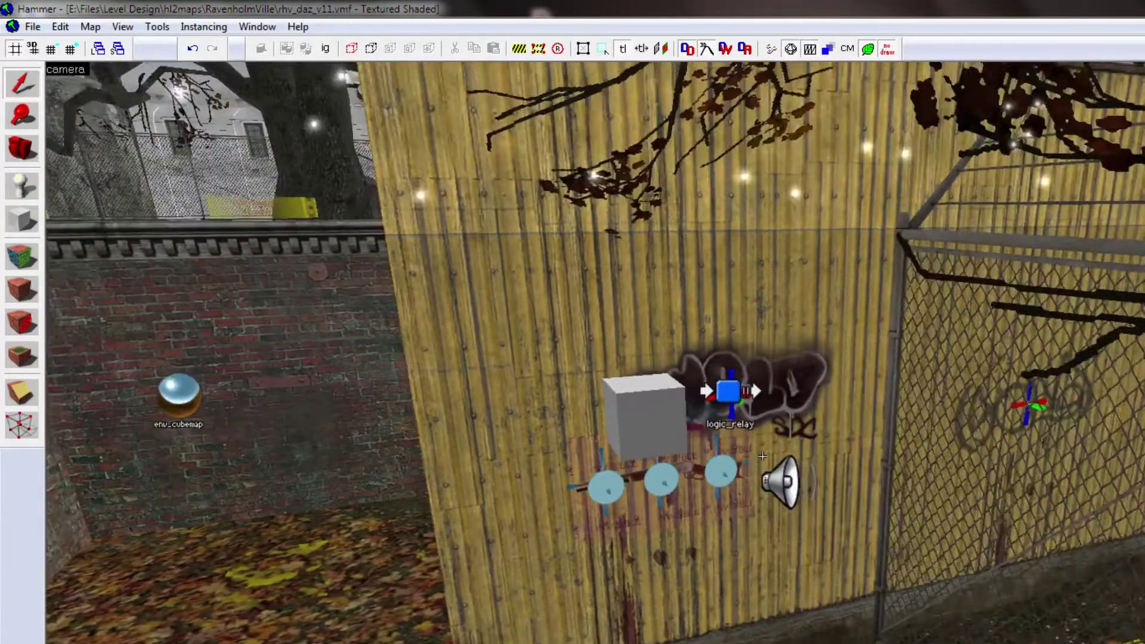
key(w)
key(Right)
key(w)
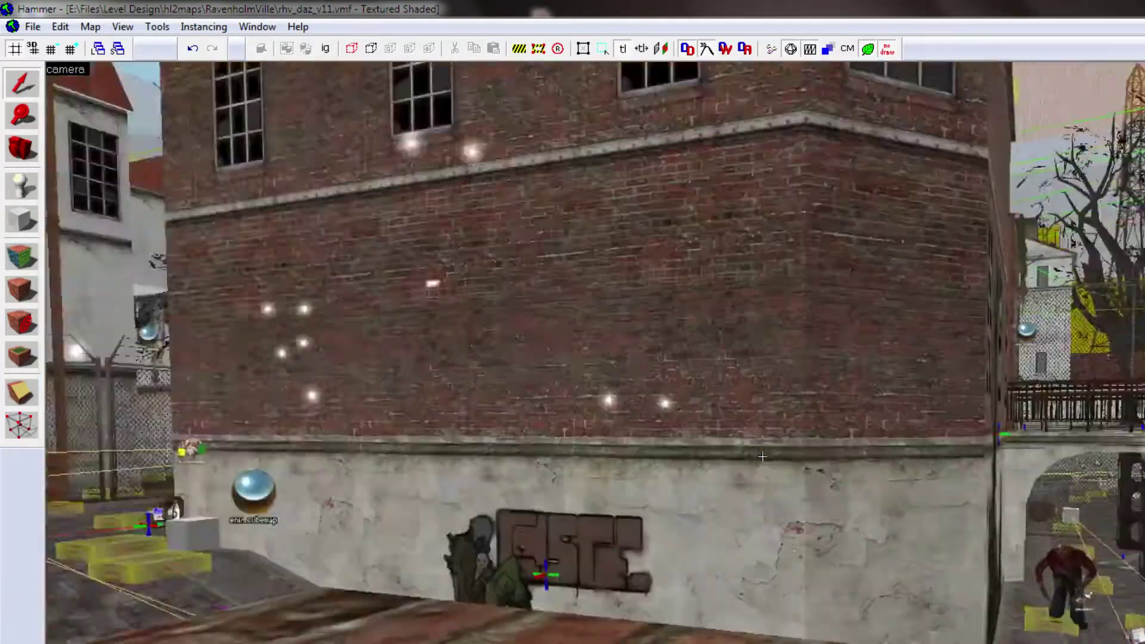
key(Right)
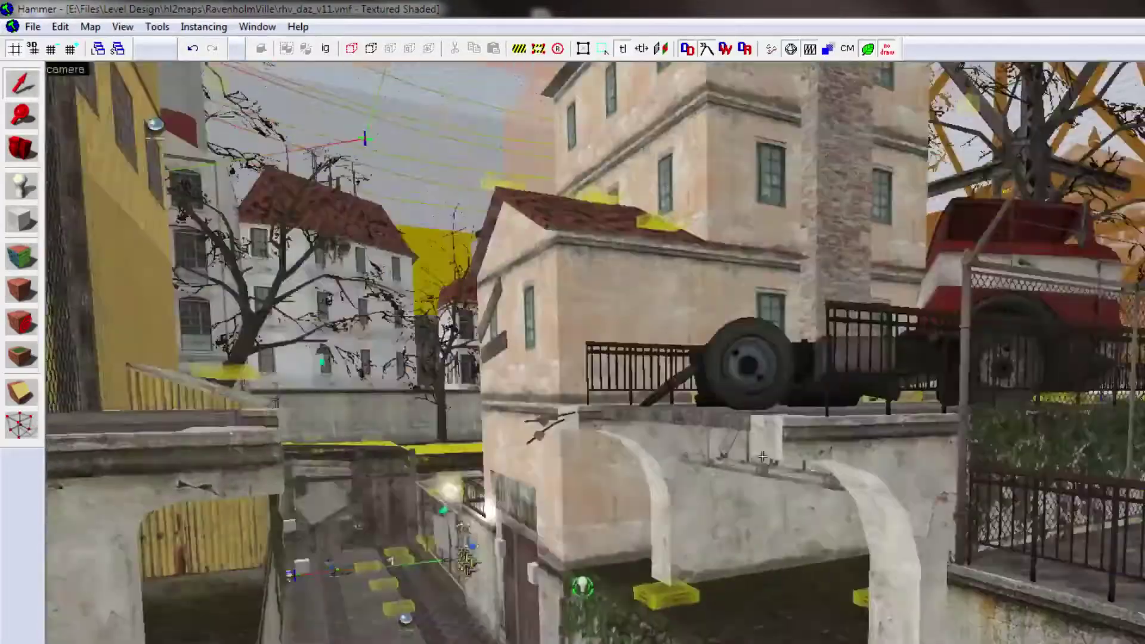
Review the outputs of the ShotgunCase logic_case on the concrete wall, keeping its properties window clear of the game_text entities.
key(w)
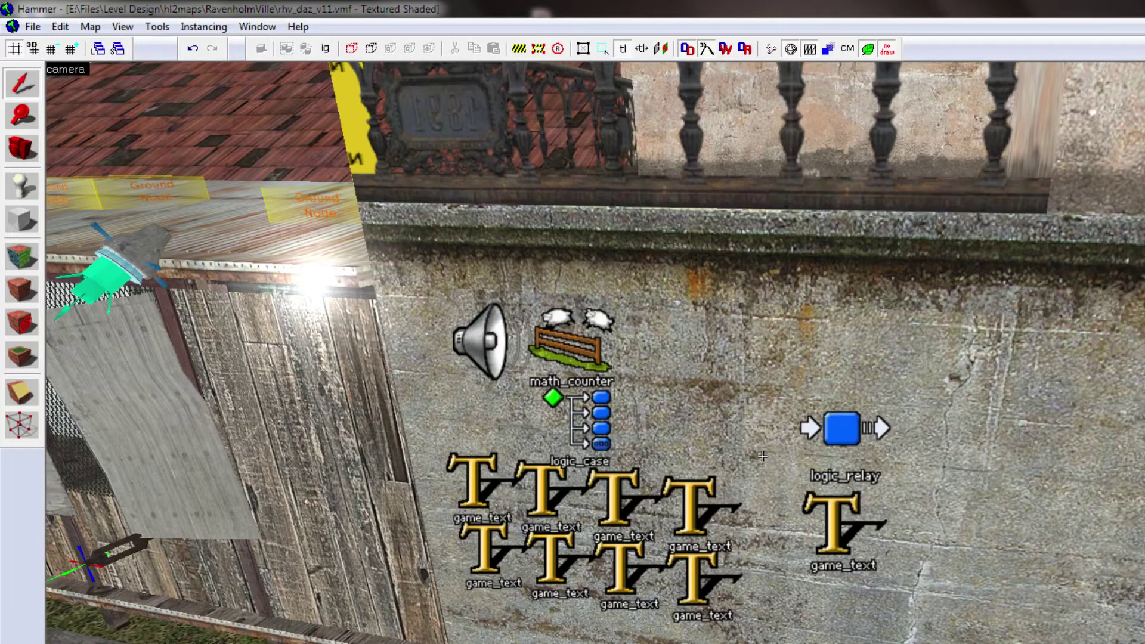
key(w)
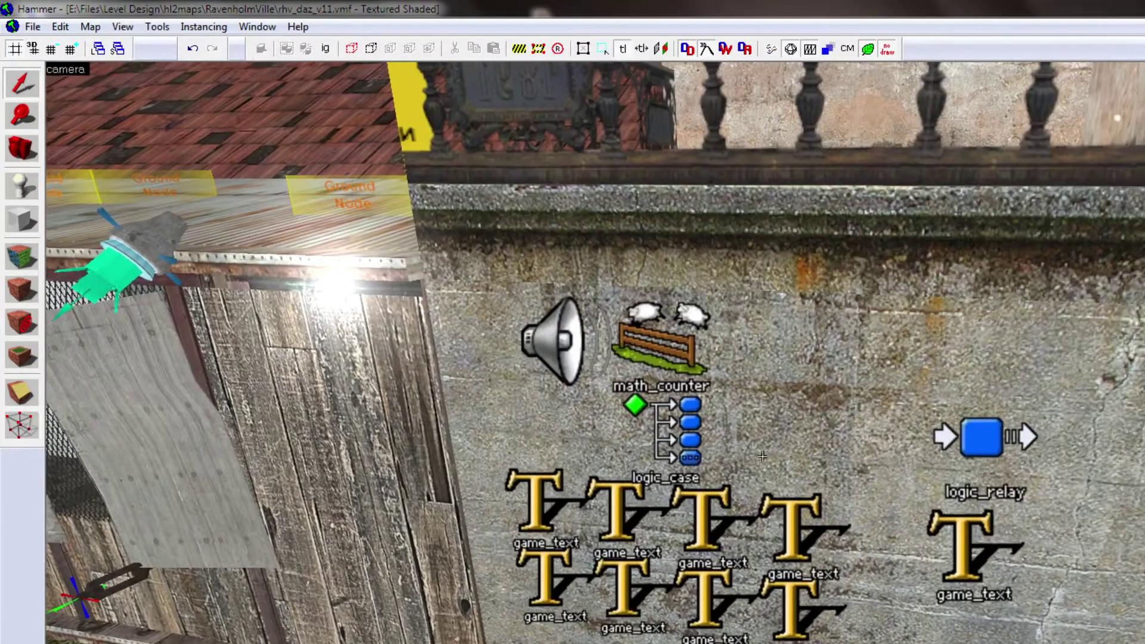
double_click(669, 433)
drag(726, 248, 1046, 97)
click(917, 240)
click(980, 250)
click(951, 329)
click(943, 252)
click(937, 322)
click(928, 130)
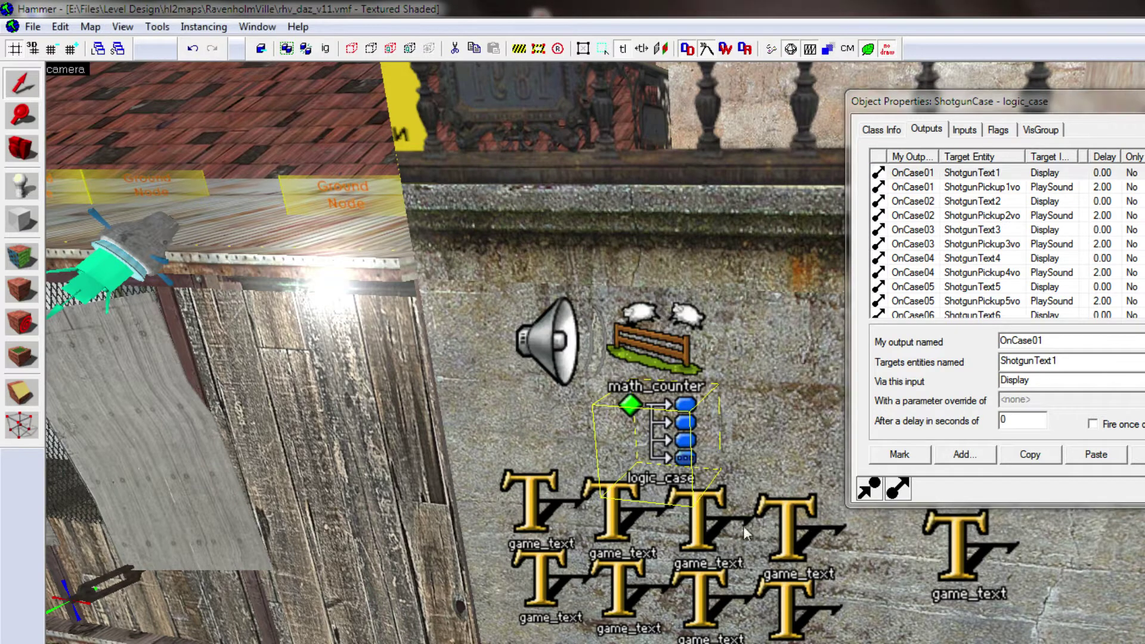
Inspect the OnCase01 outputs to ShotgunText1 and ShotgunPickup1vo, and the OnCase08 output to FoundAll.
click(981, 174)
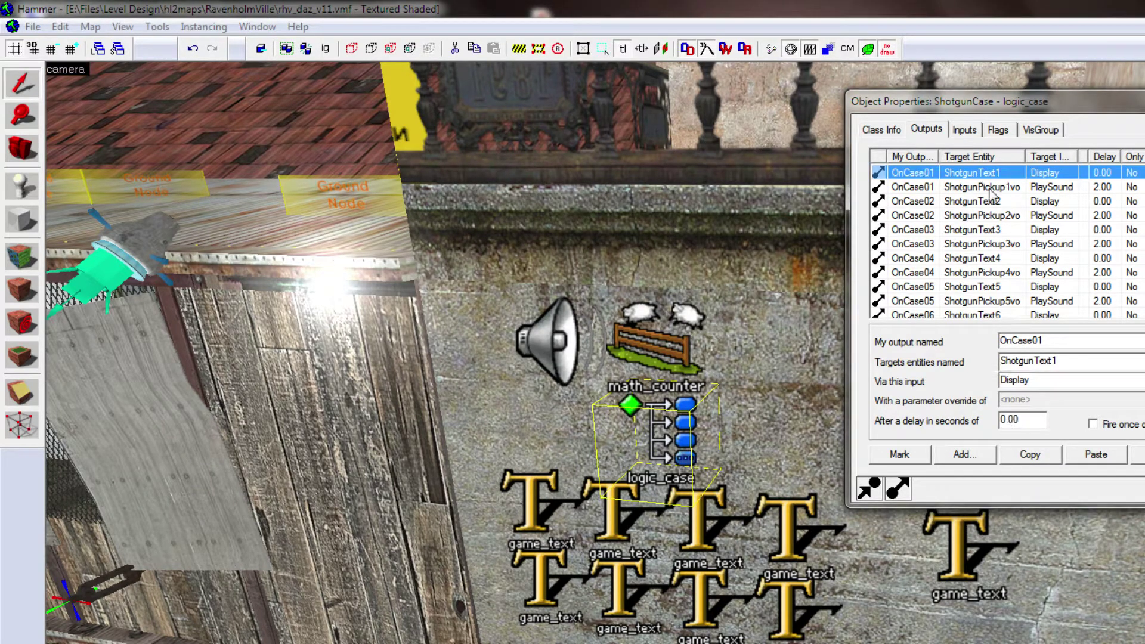
click(919, 188)
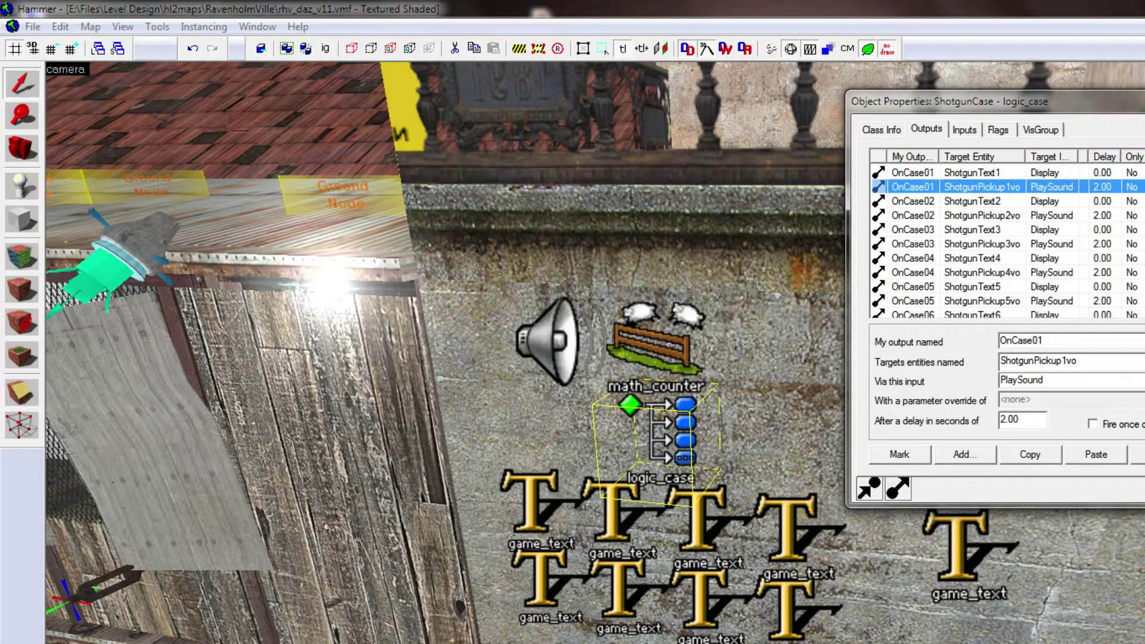
scroll(1007, 238, down, 3)
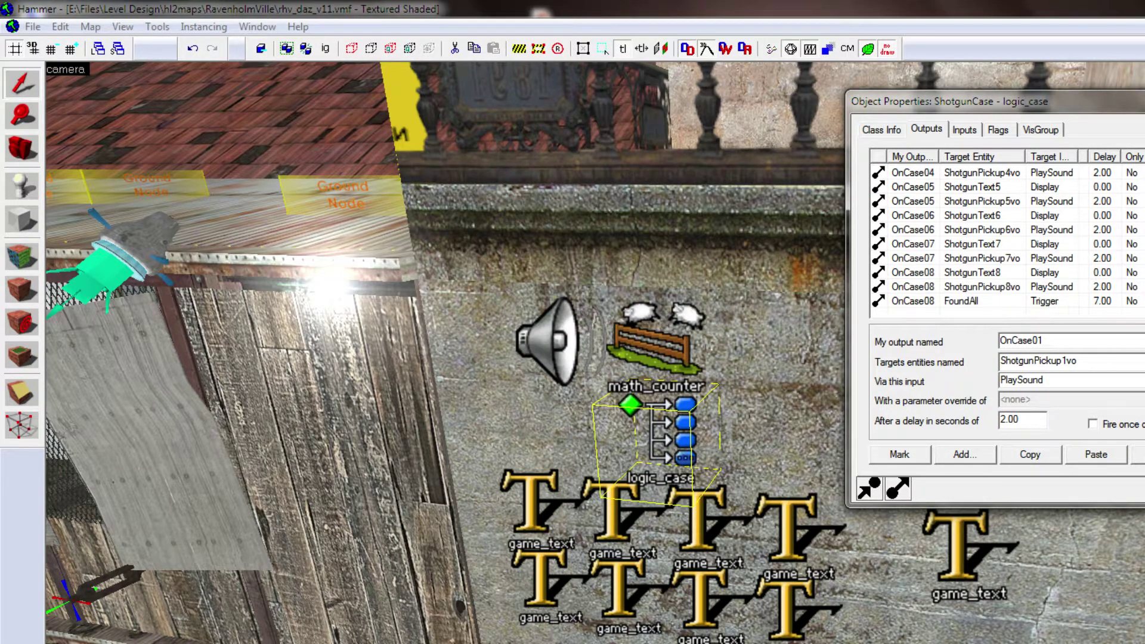
click(920, 301)
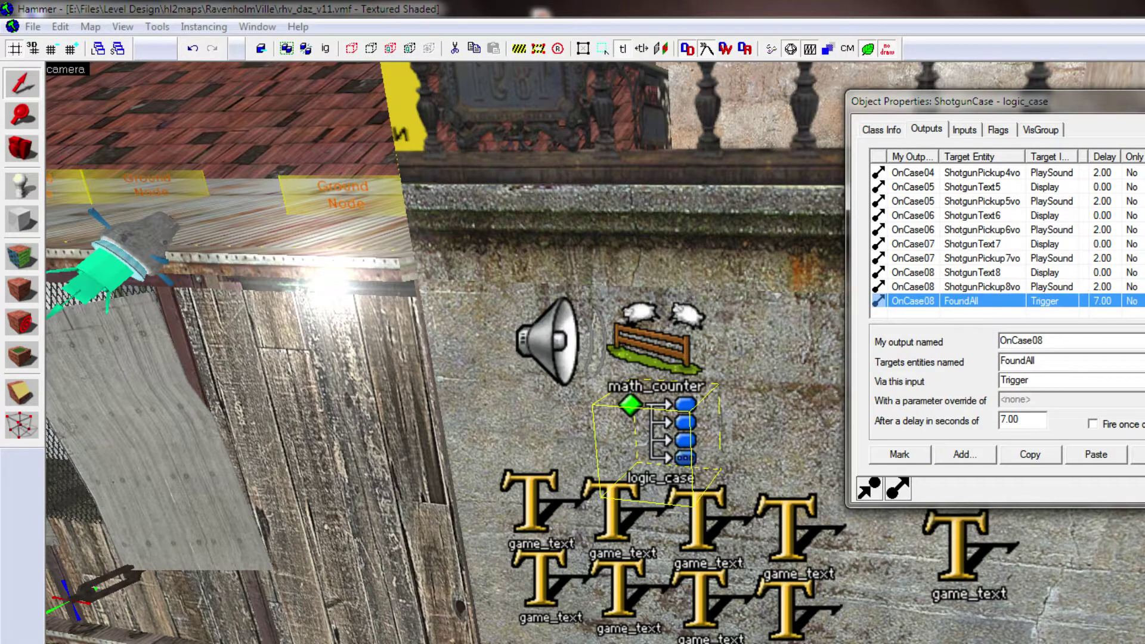
Inspect the message text property of the ShotgunText1 game_text entity.
key(Escape)
click(544, 514)
key(alt+Return)
click(1067, 240)
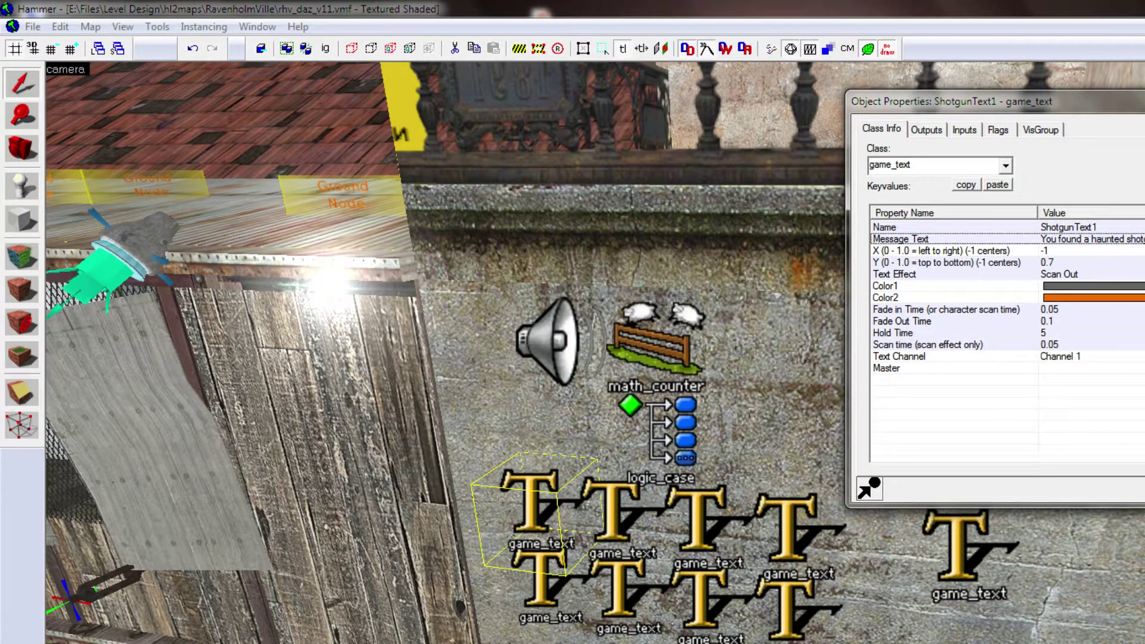
Close the ShotgunText1 properties and review the keyvalues and legal value range of the math_counter on the concrete wall.
key(Escape)
click(656, 320)
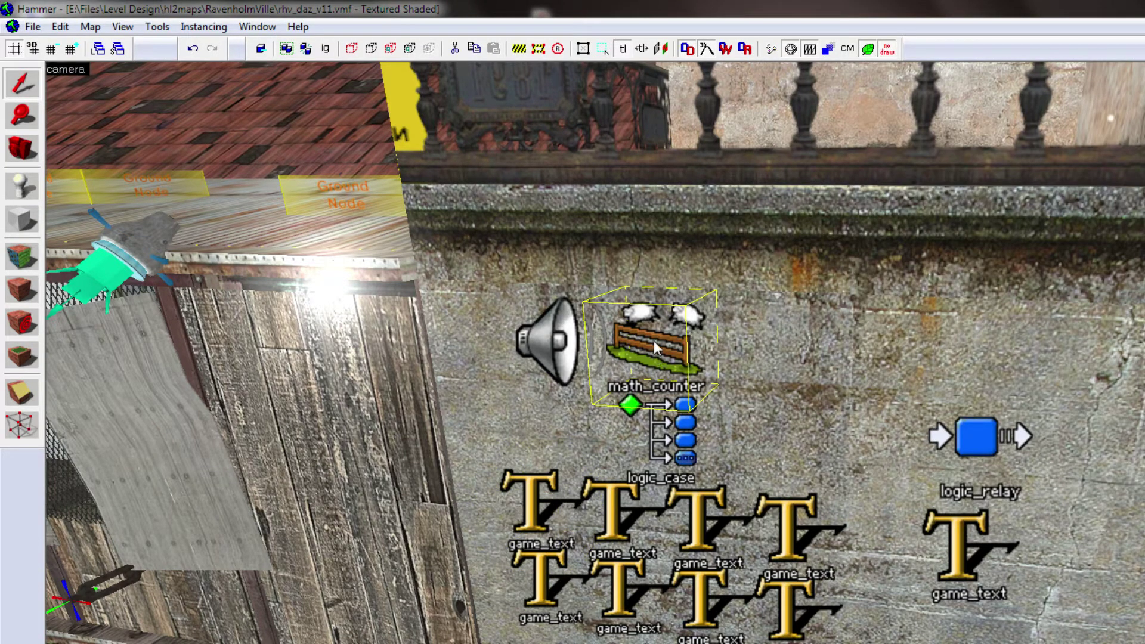
double_click(653, 341)
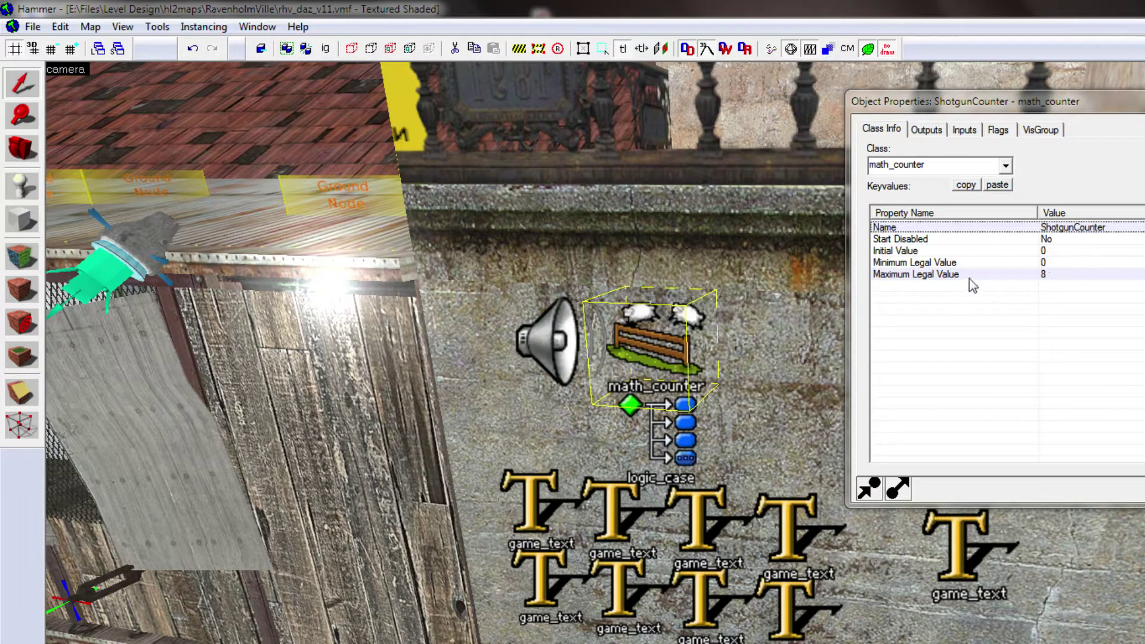
Inspect ShotgunCounter's Add inputs from the ShotgunPickup relays and its OutValue output to ShotgunCase.
click(963, 131)
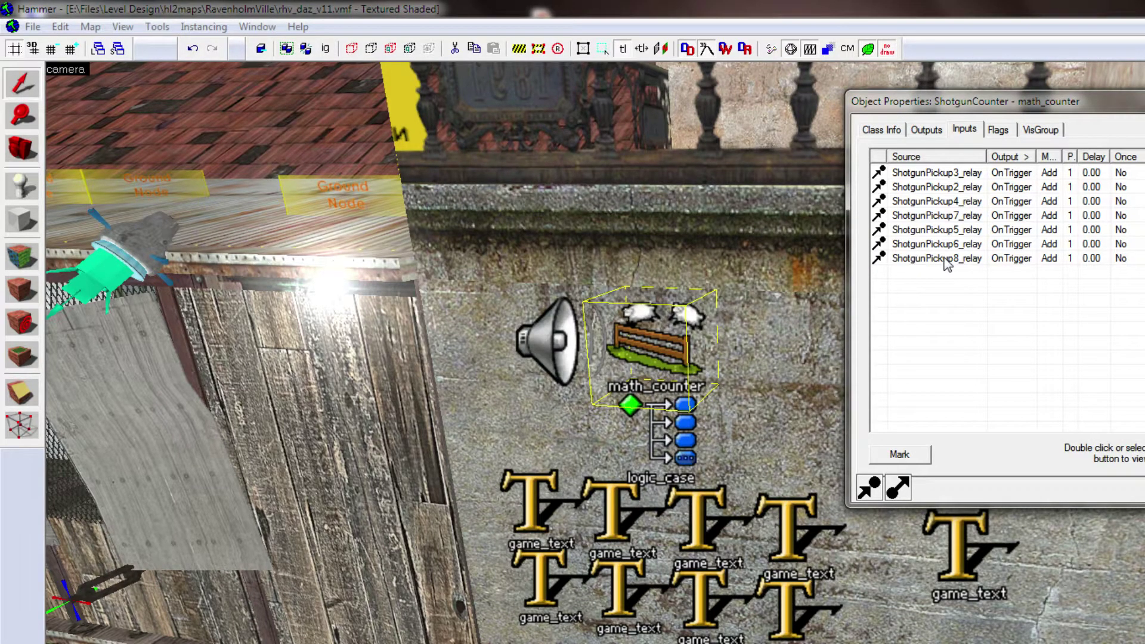
click(1017, 186)
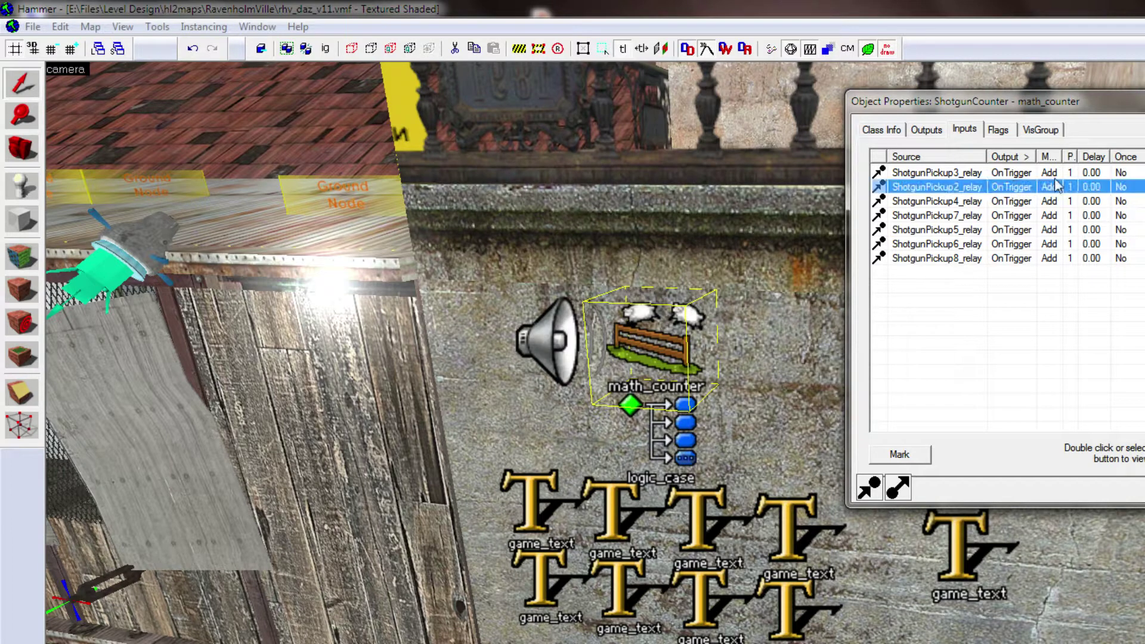
click(1068, 174)
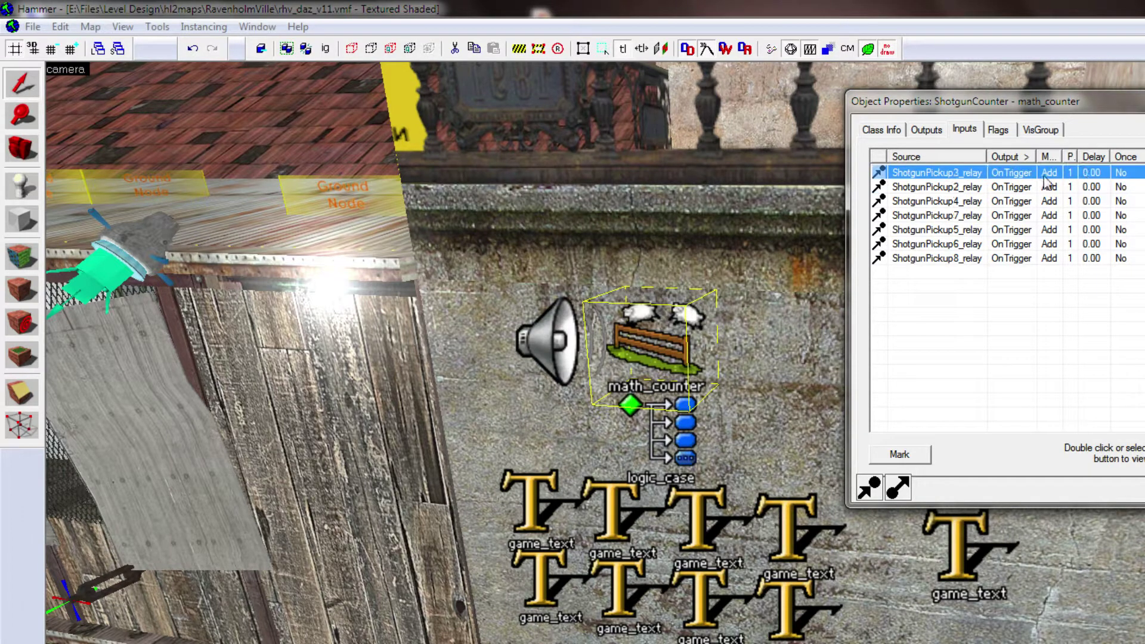
click(939, 135)
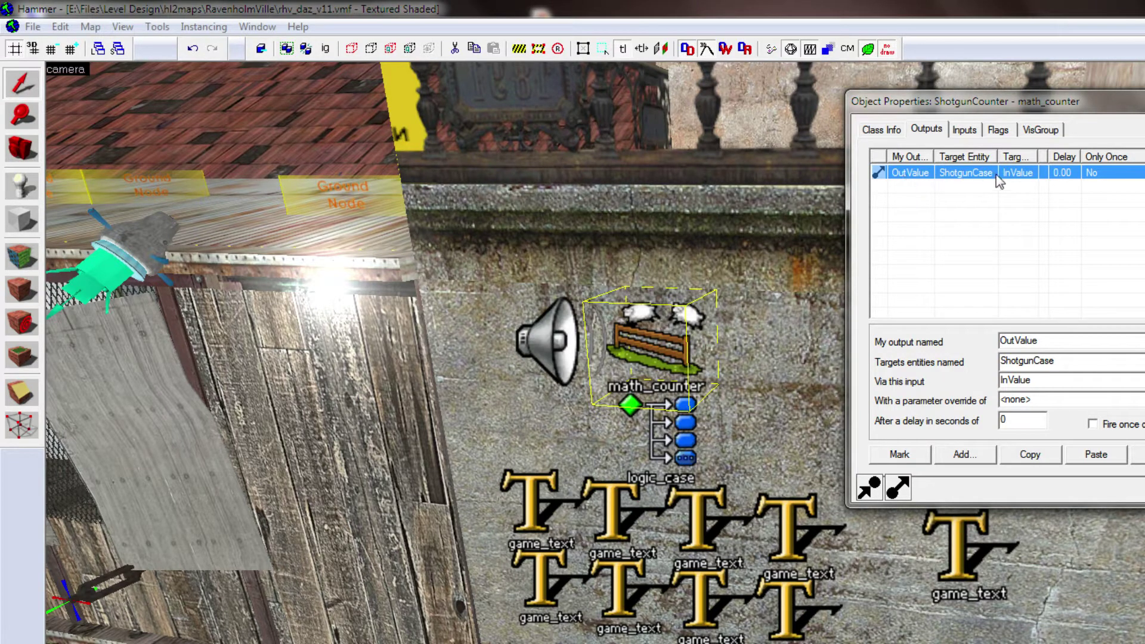
click(1144, 100)
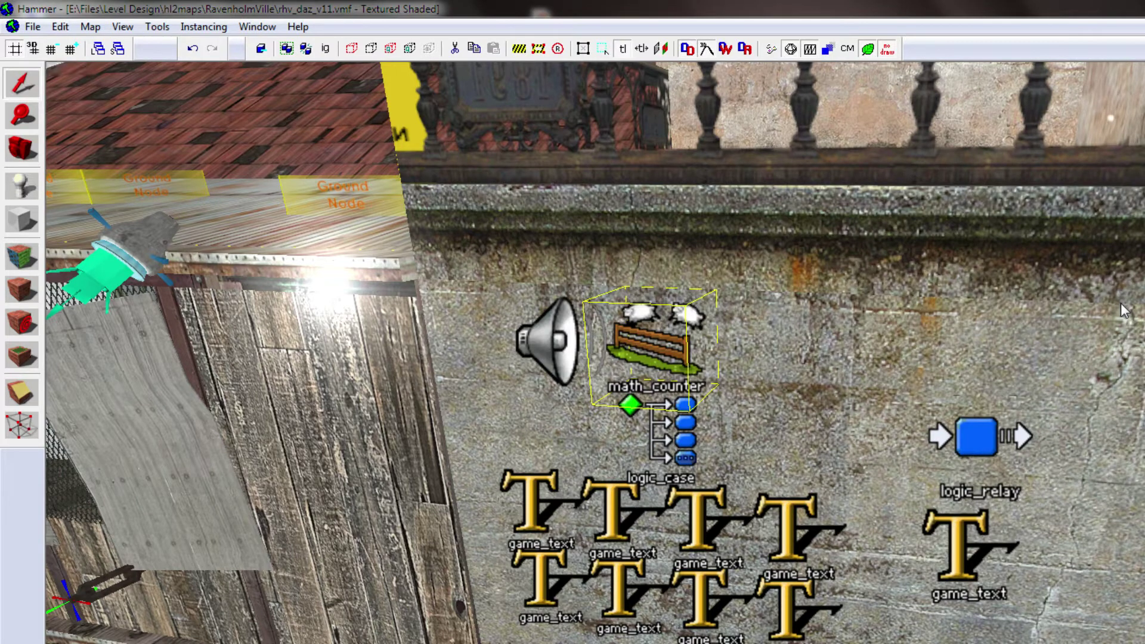
Review the case values of the ShotgunCase logic_case and its OnCase02 output to ShotgunPickup2vo.
double_click(681, 447)
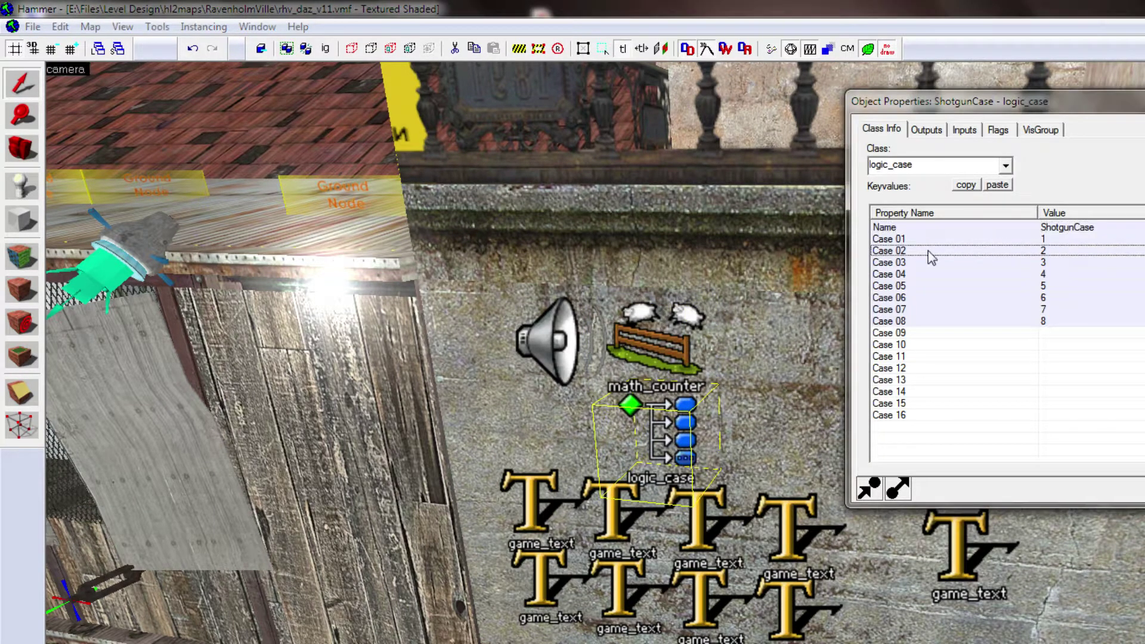
click(927, 130)
click(929, 217)
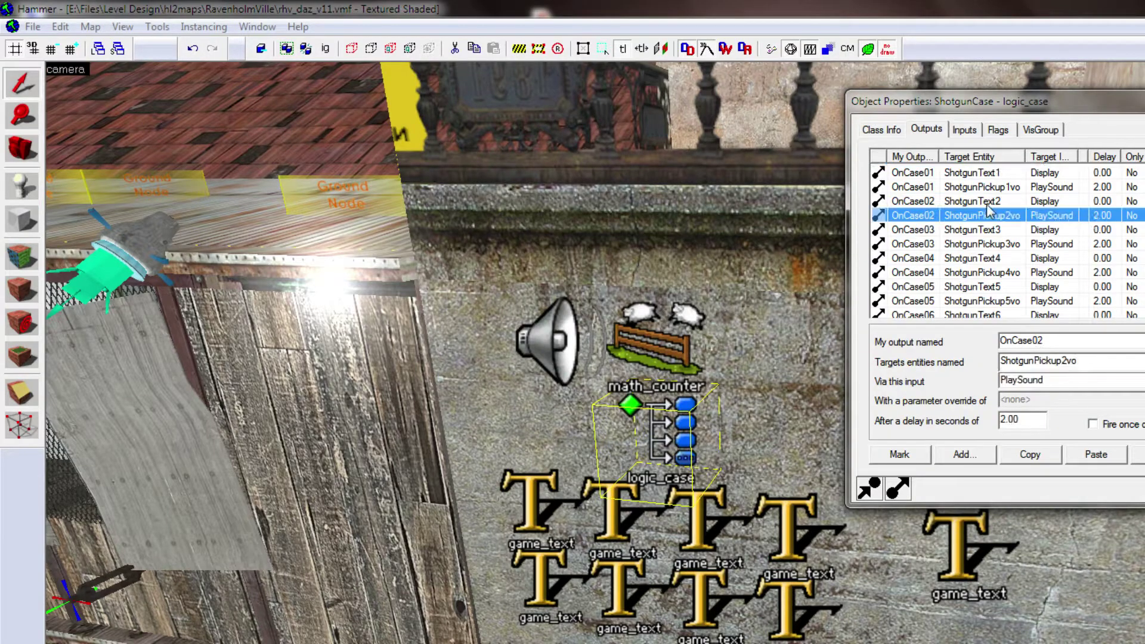
click(1103, 158)
key(Escape)
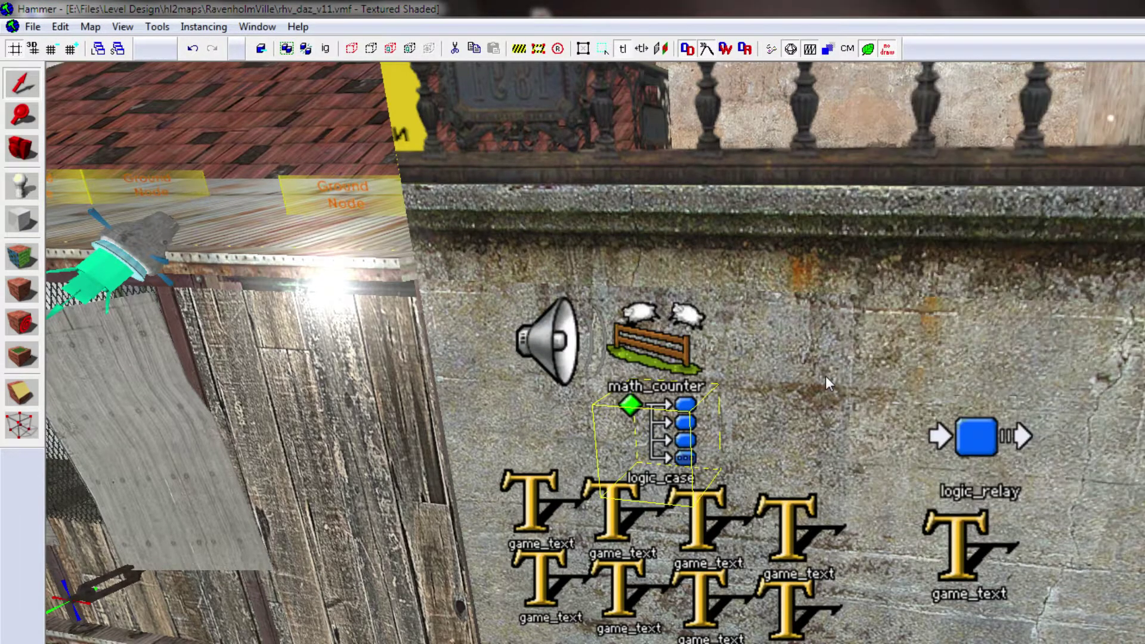
key(Escape)
Examine the game_text entities on the wall, the fenced corrugated-metal yard, and the tall brick facade with barred windows.
key(z)
key(z)
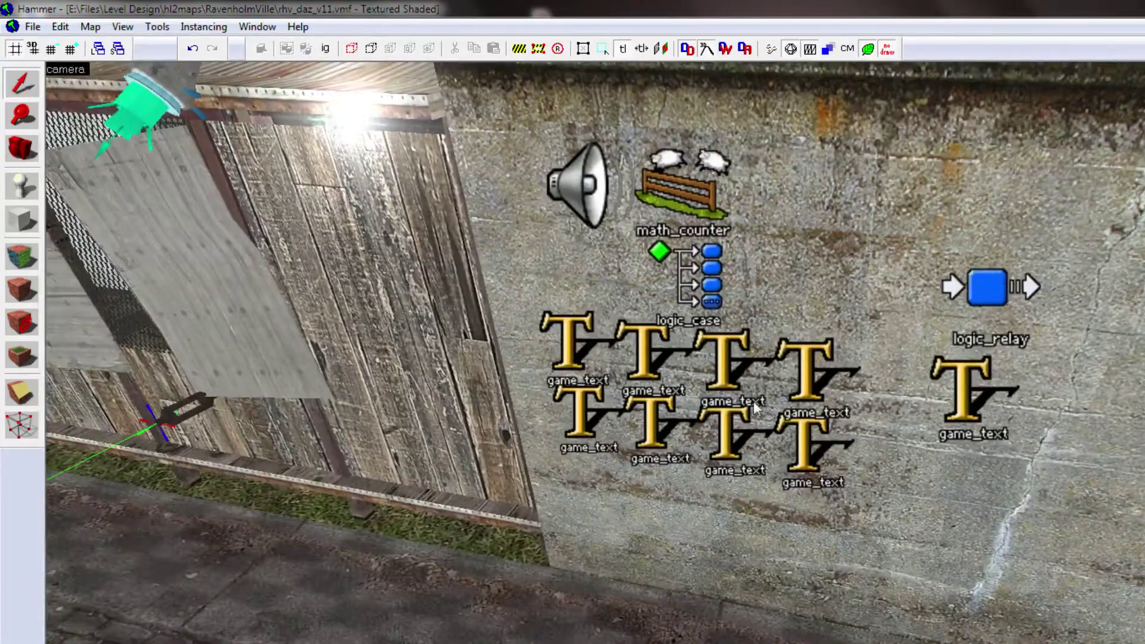
key(z)
key(s)
key(w)
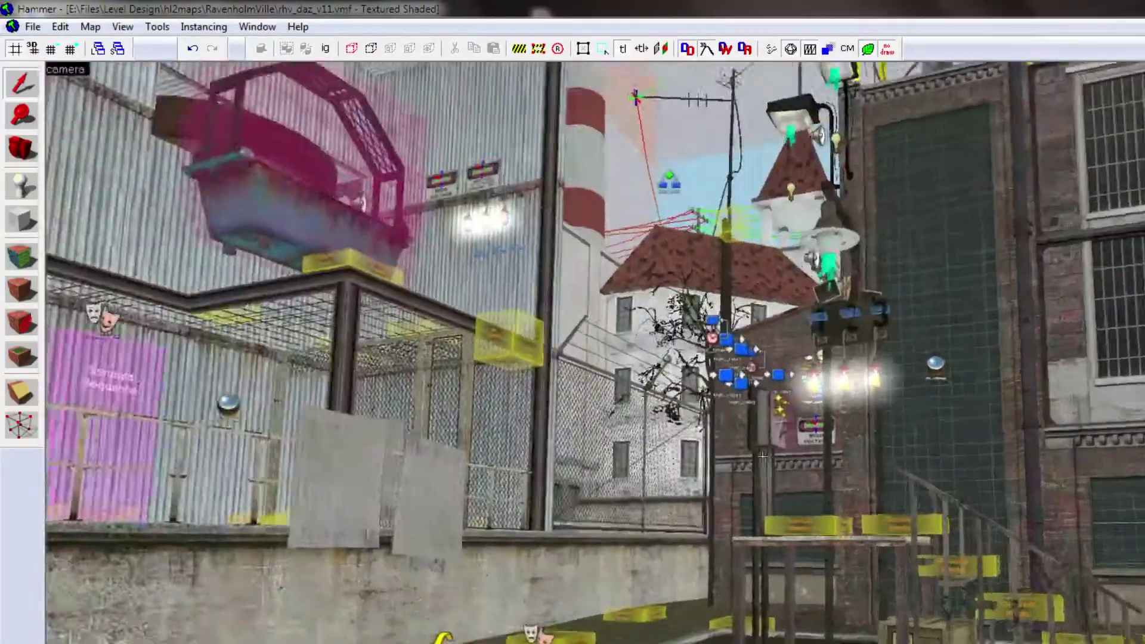
key(w)
key(w)
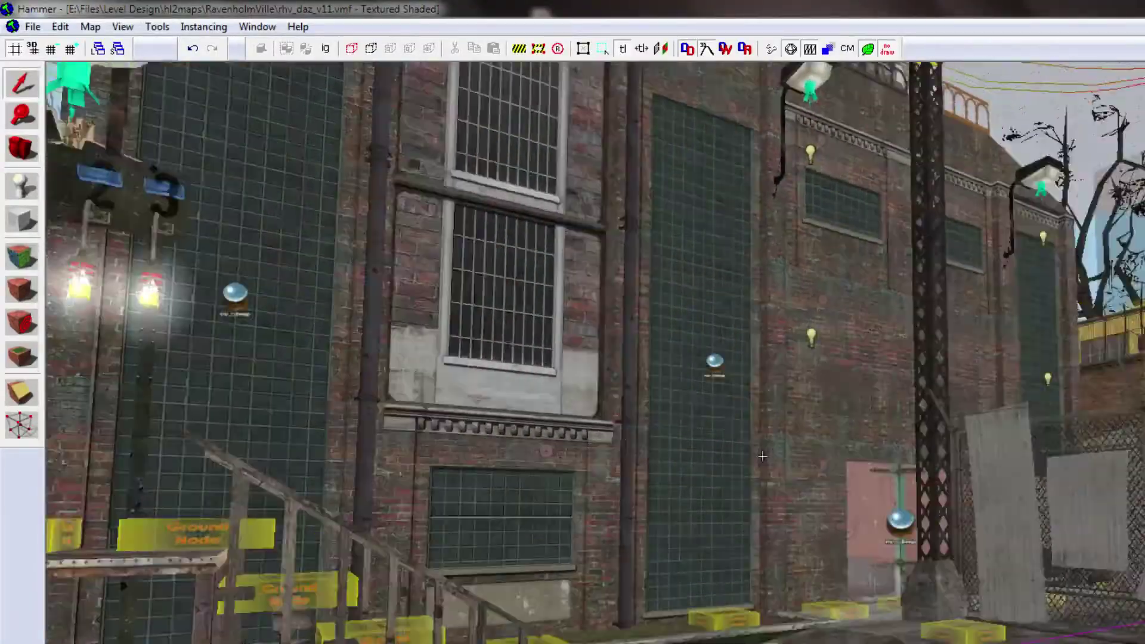
Examine the yellow corrugated building, the brick archway, and the lattice arches over the street leading to the Ravenholm sign.
key(w)
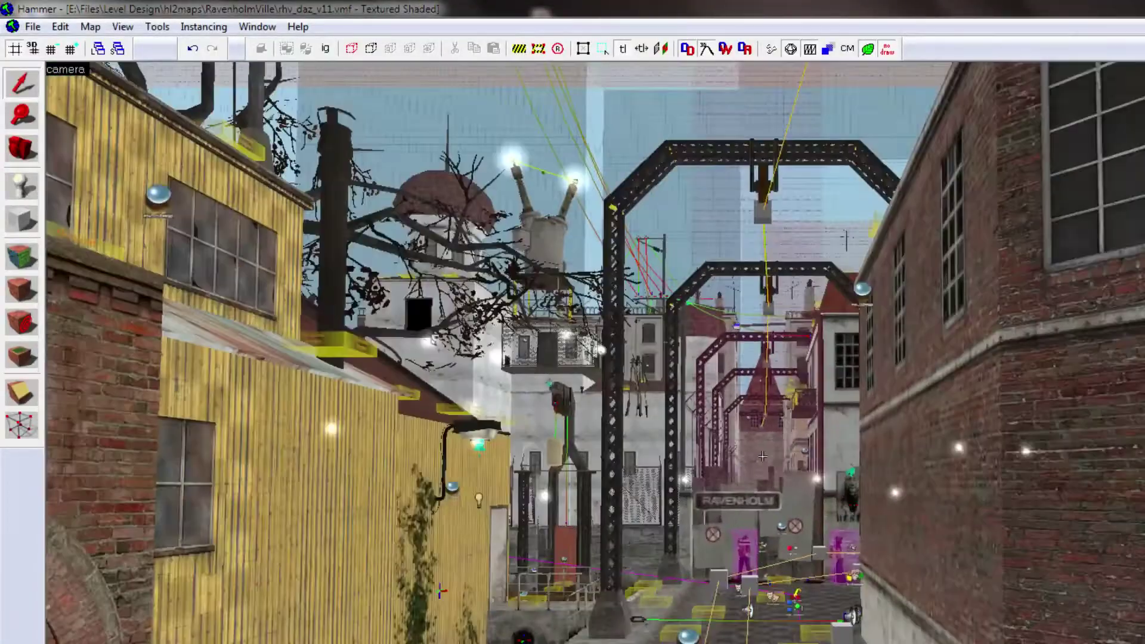
key(w)
key(s)
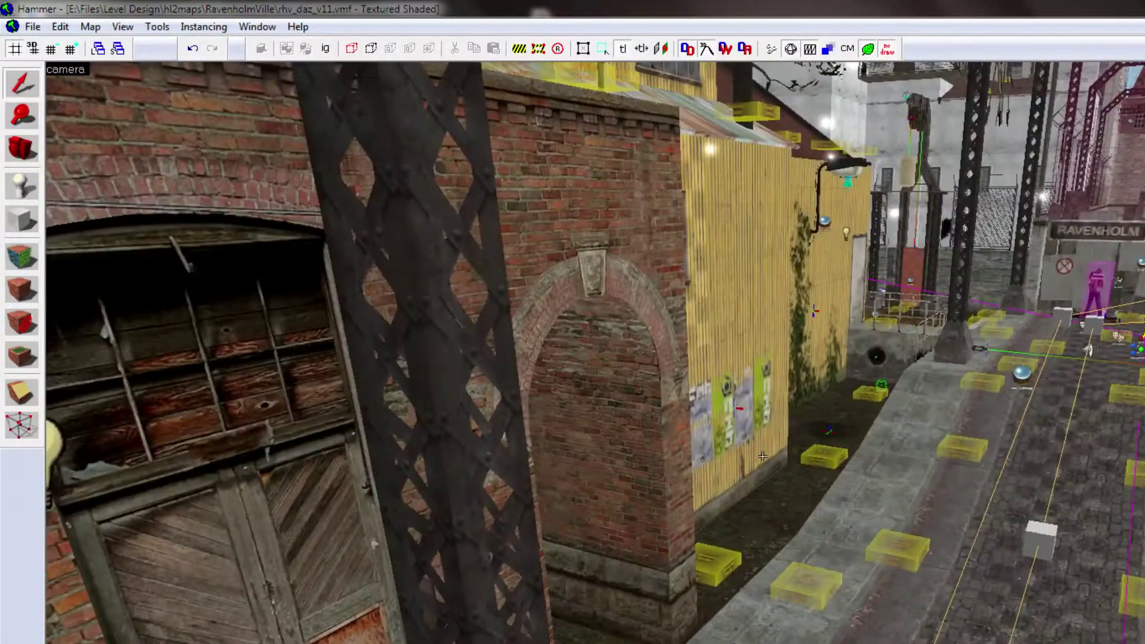
key(s)
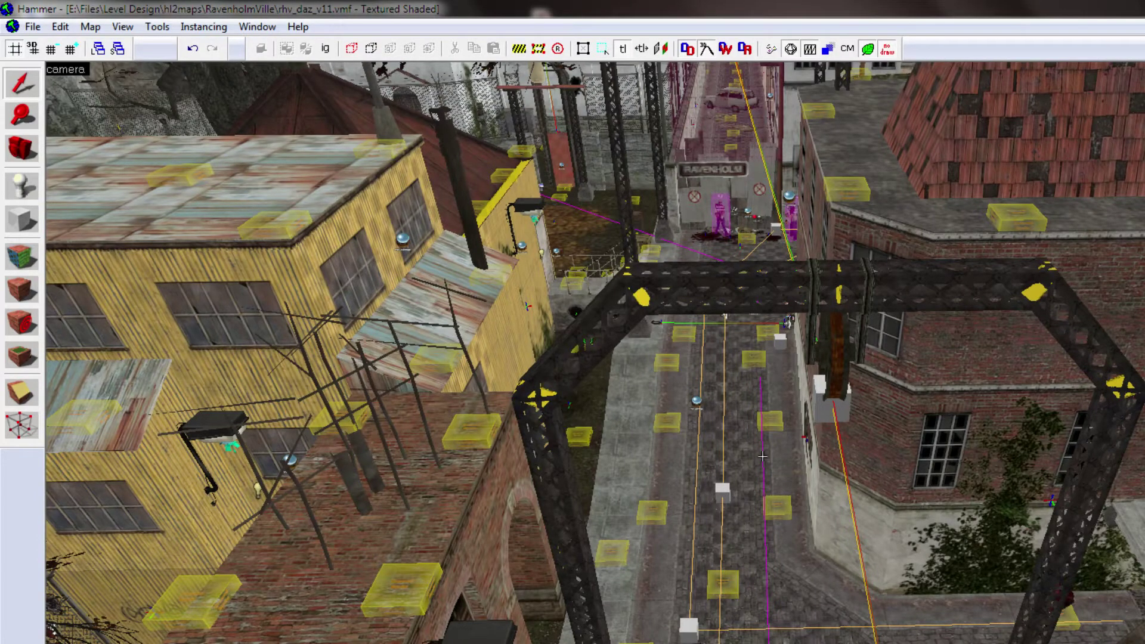
key(w)
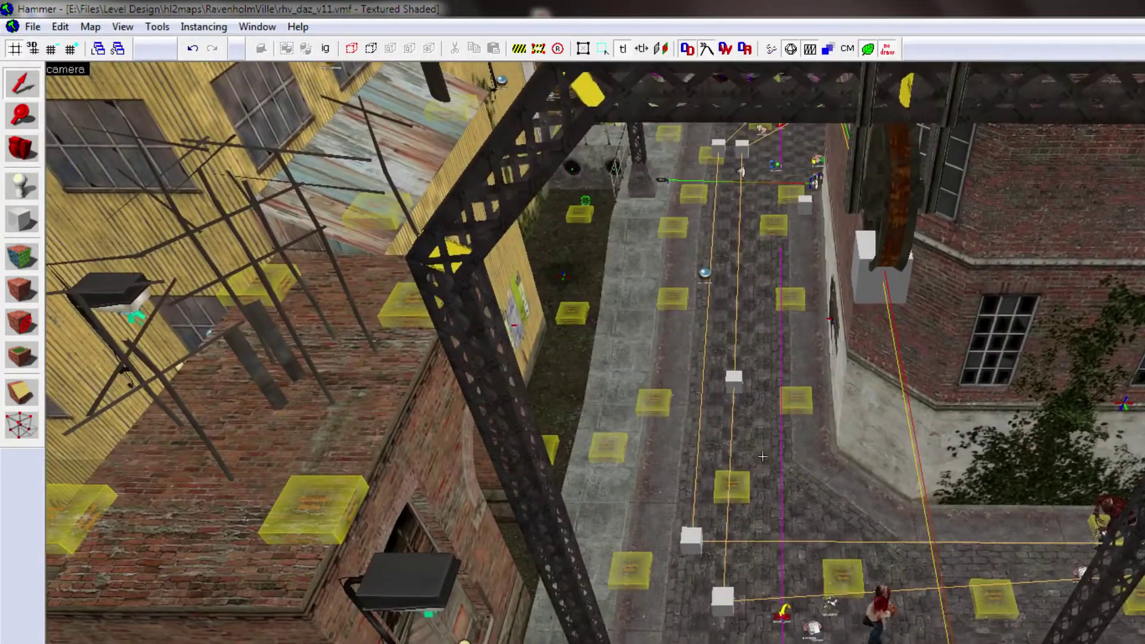
key(w)
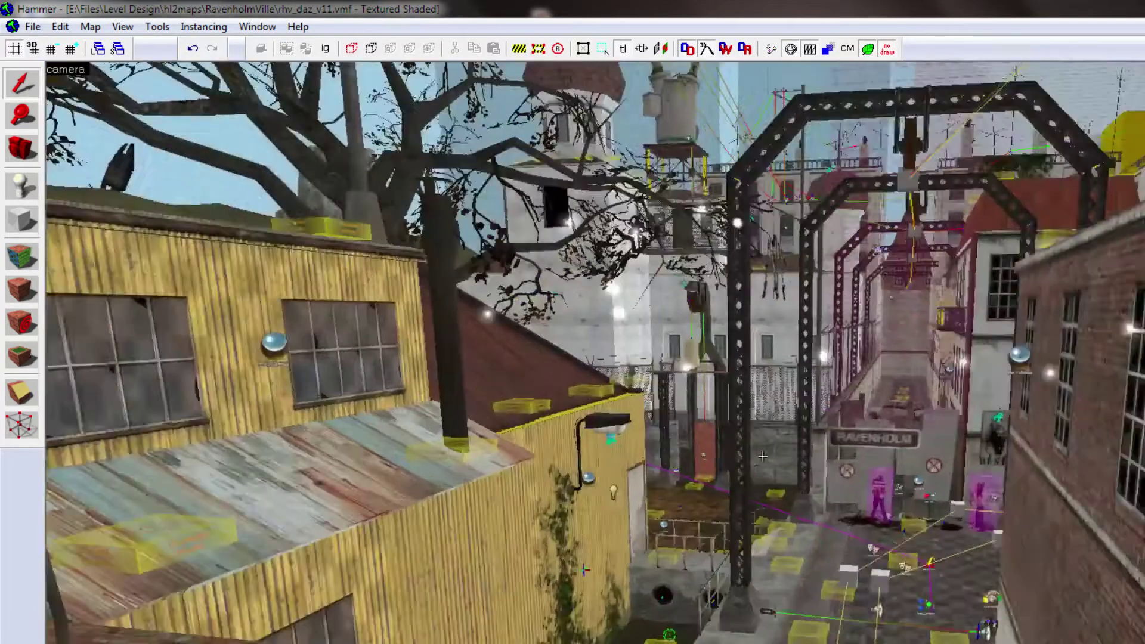
Examine the graffitied stone wall, the chain-link fence, and the hanging counterweight outside the white church.
key(w)
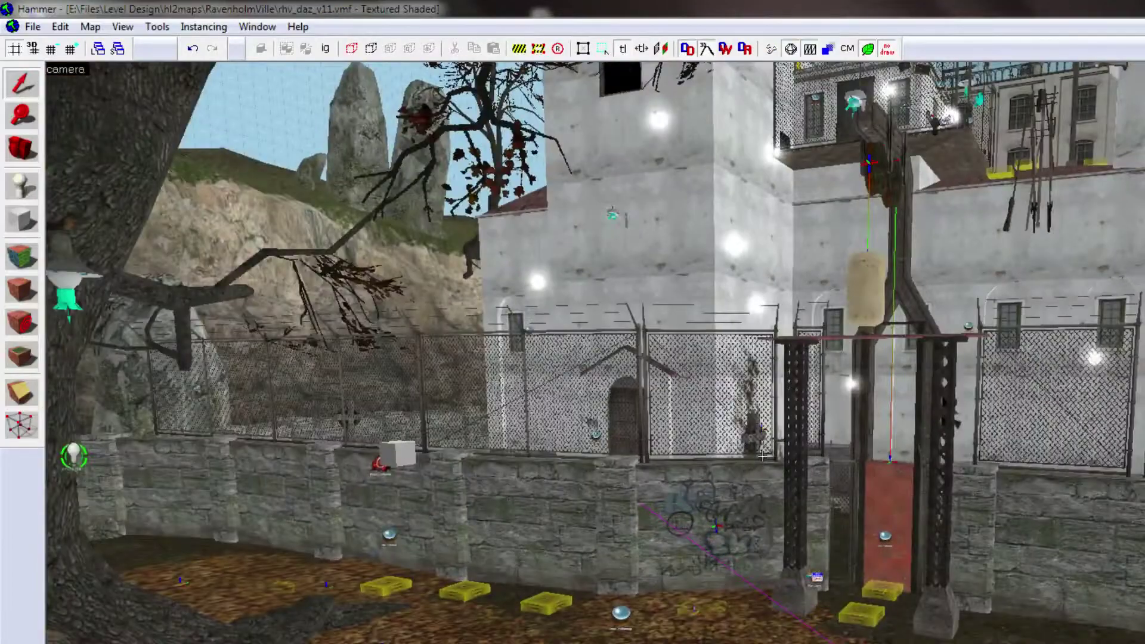
key(w)
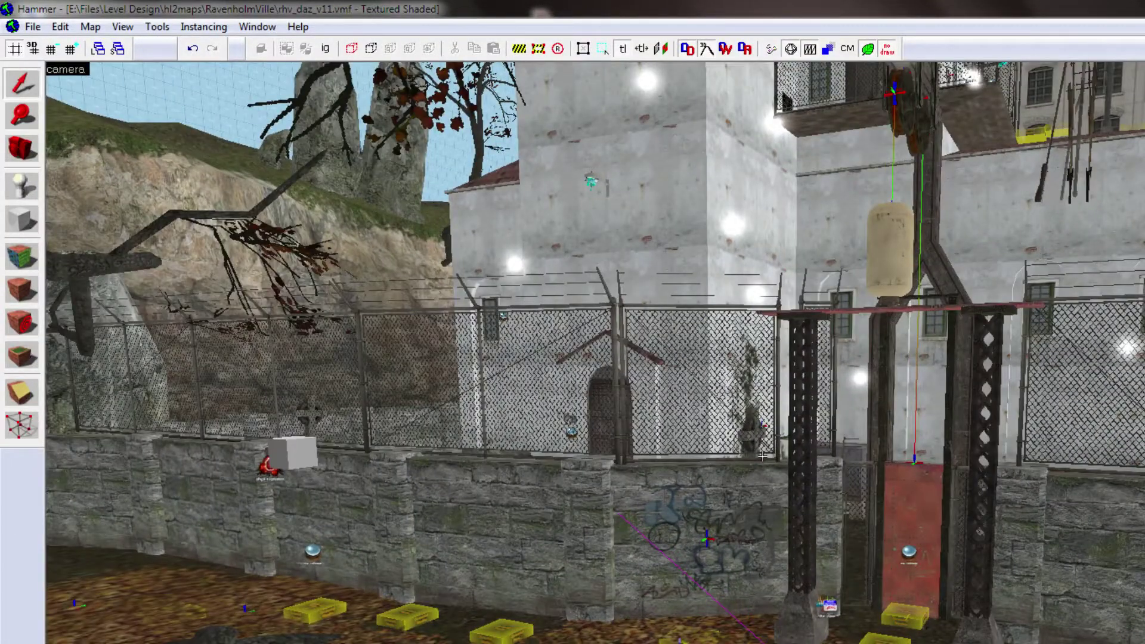
key(a)
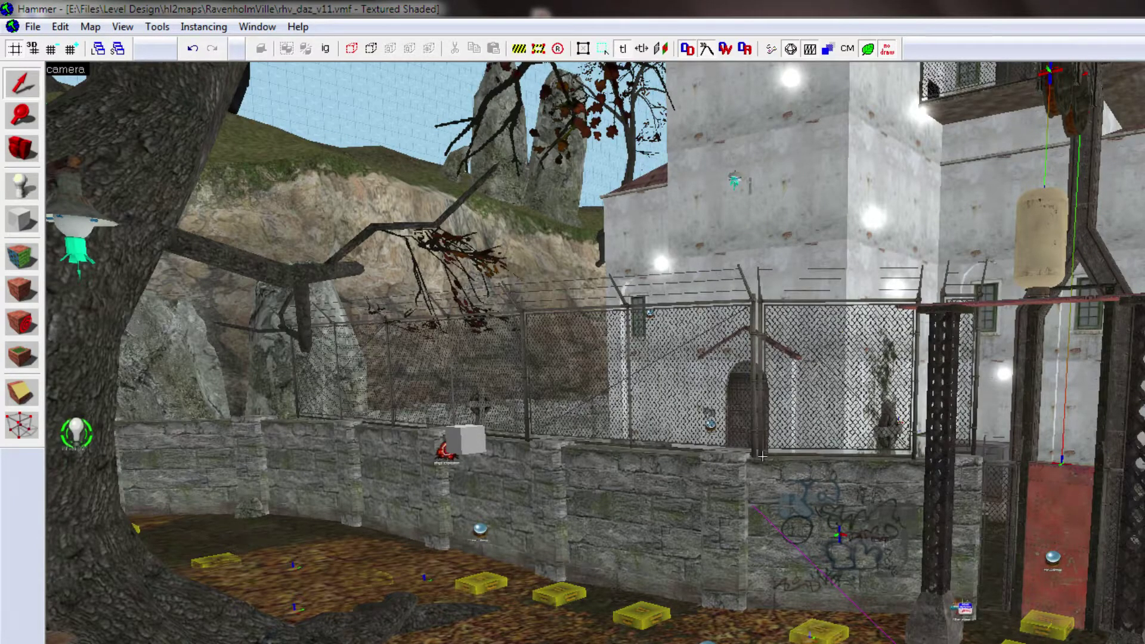
Move into the church and examine its timber supports and the large cross behind the balcony.
key(a)
key(w)
key(d)
key(w)
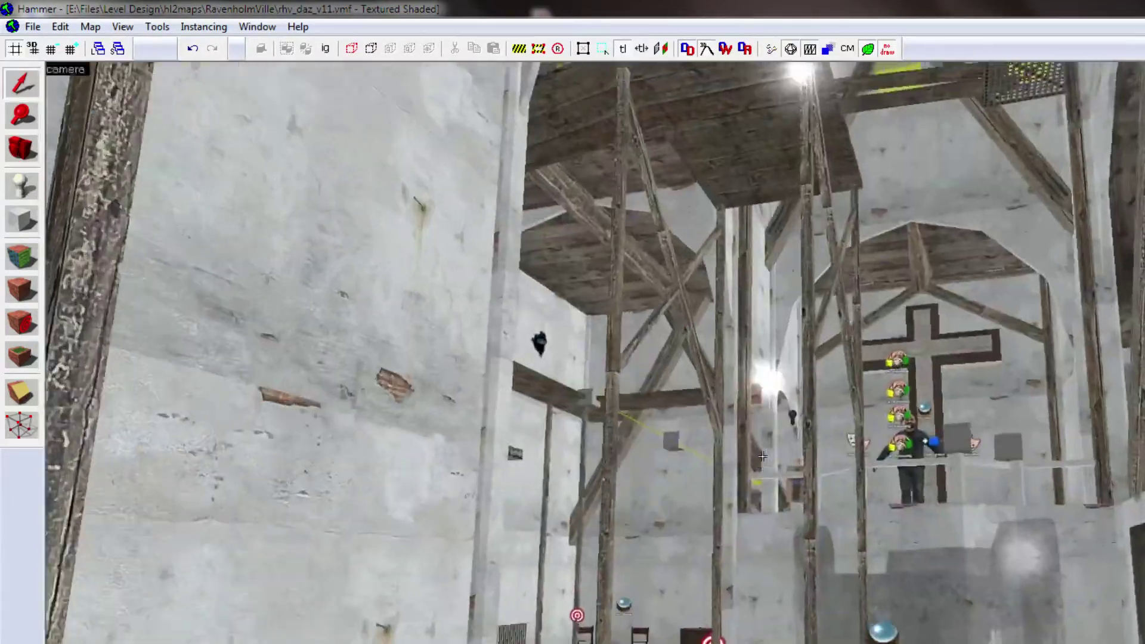
key(s)
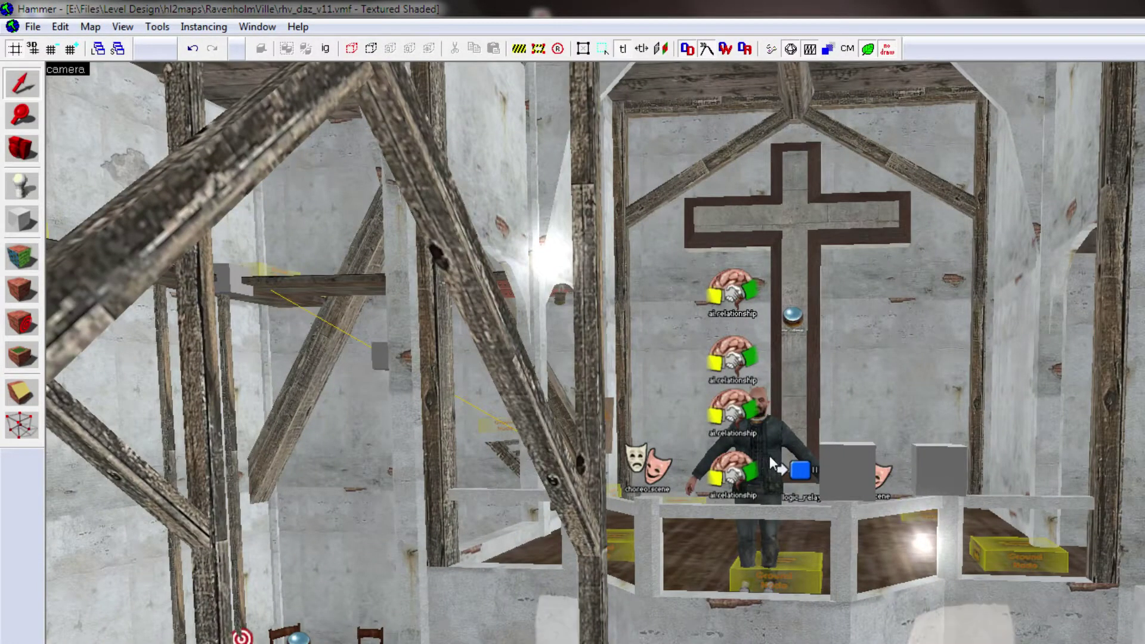
key(w)
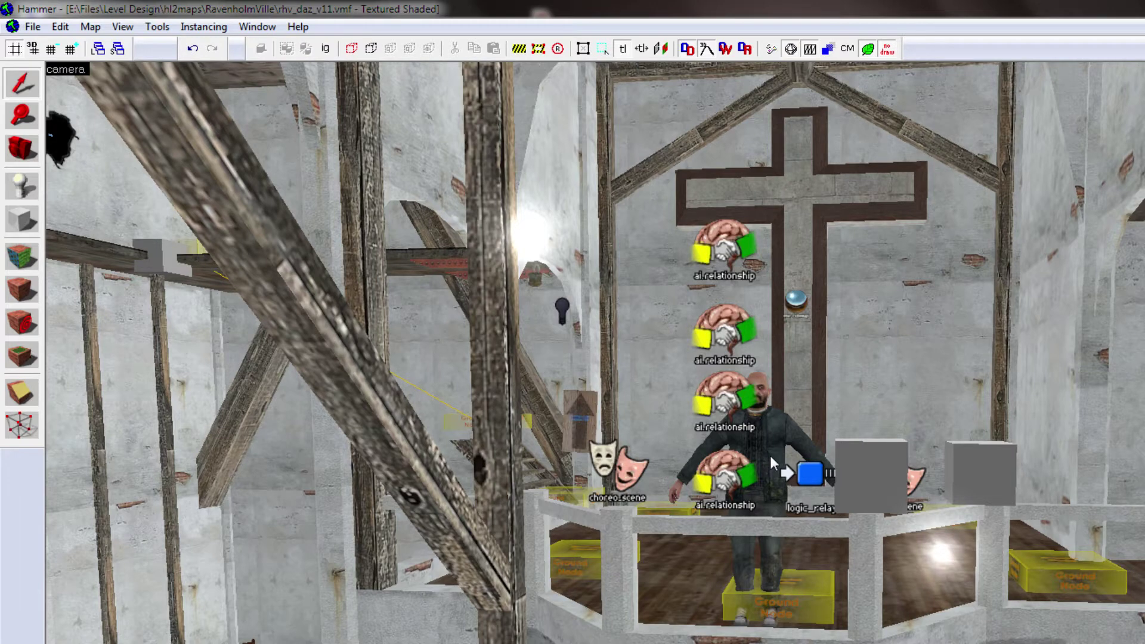
Examine the ai_relationship, choreo scene and logic_relay entities around the balcony figure, and the church hall with the wooden table.
key(z)
key(s)
key(z)
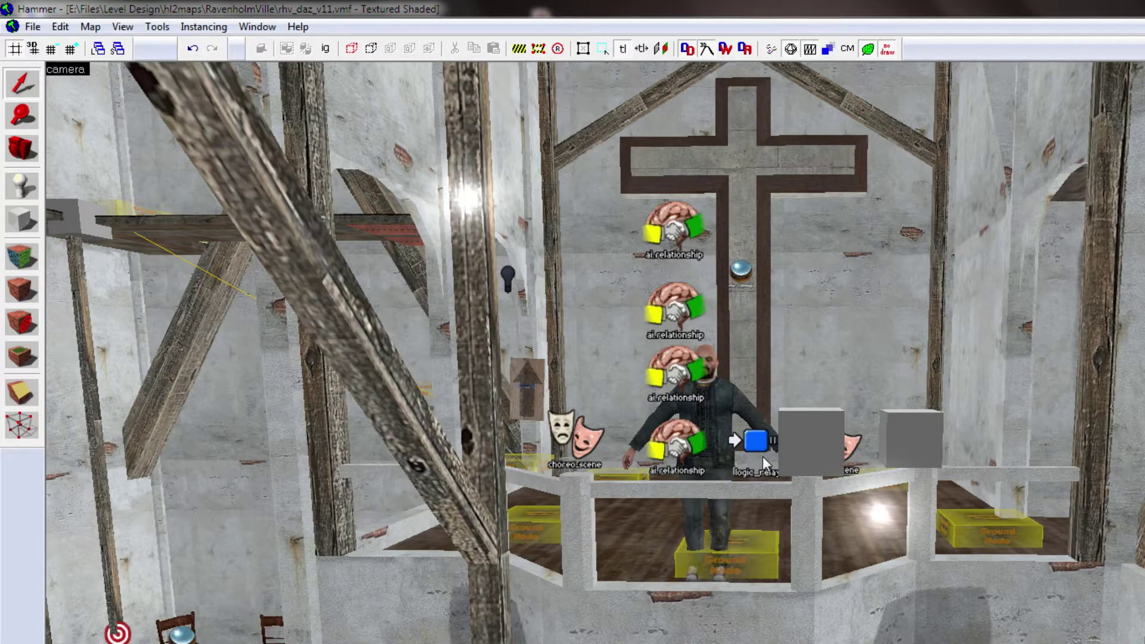
key(z)
key(Down)
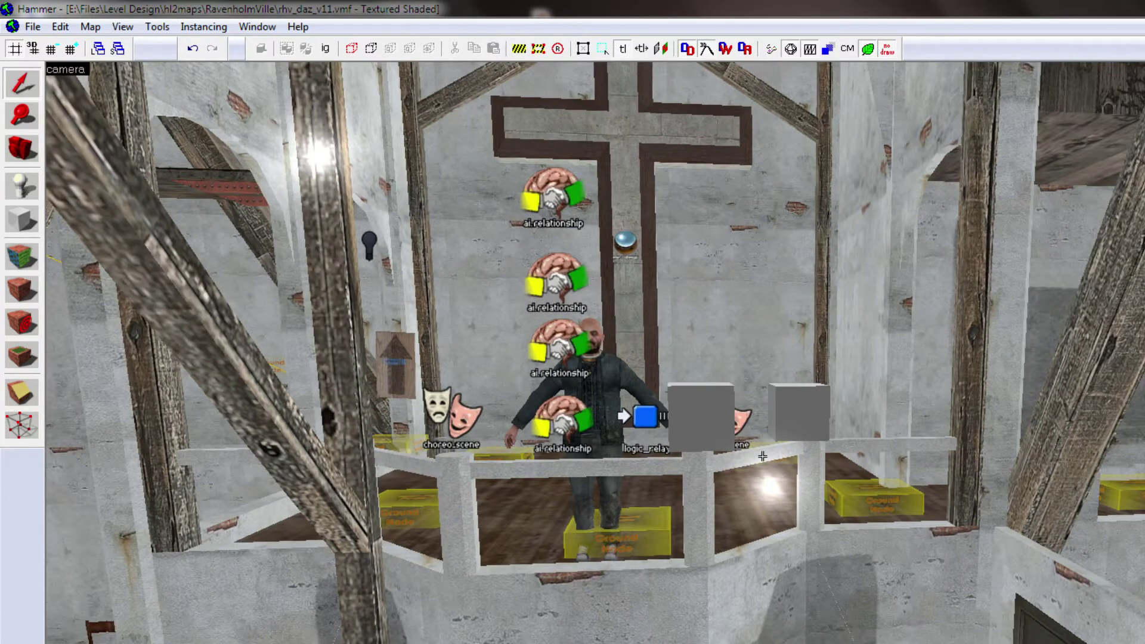
key(w)
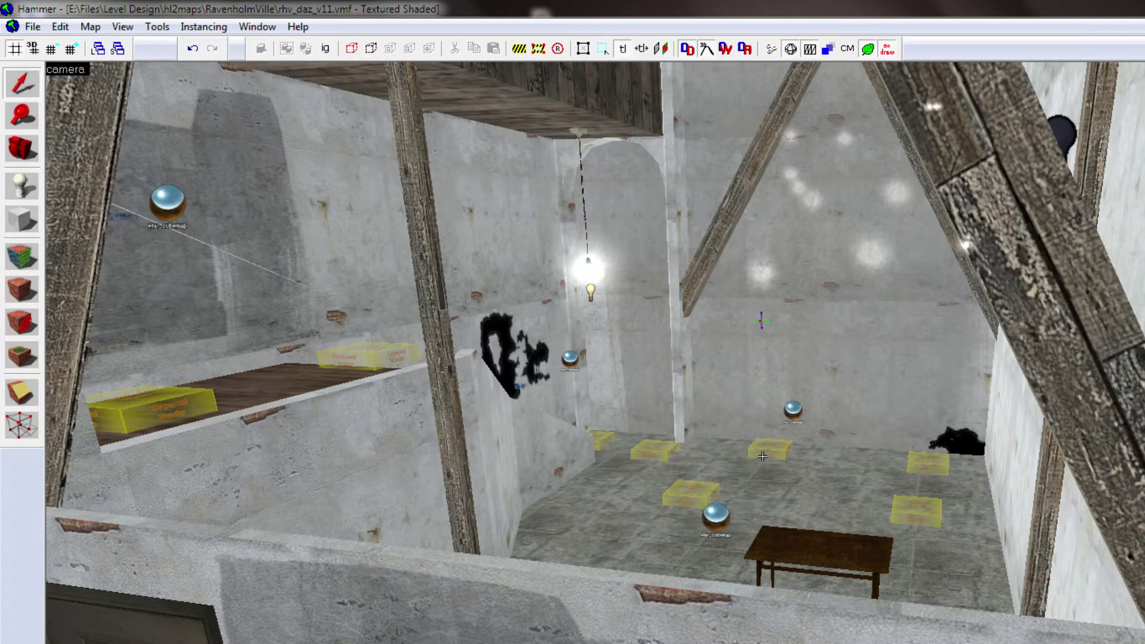
key(w)
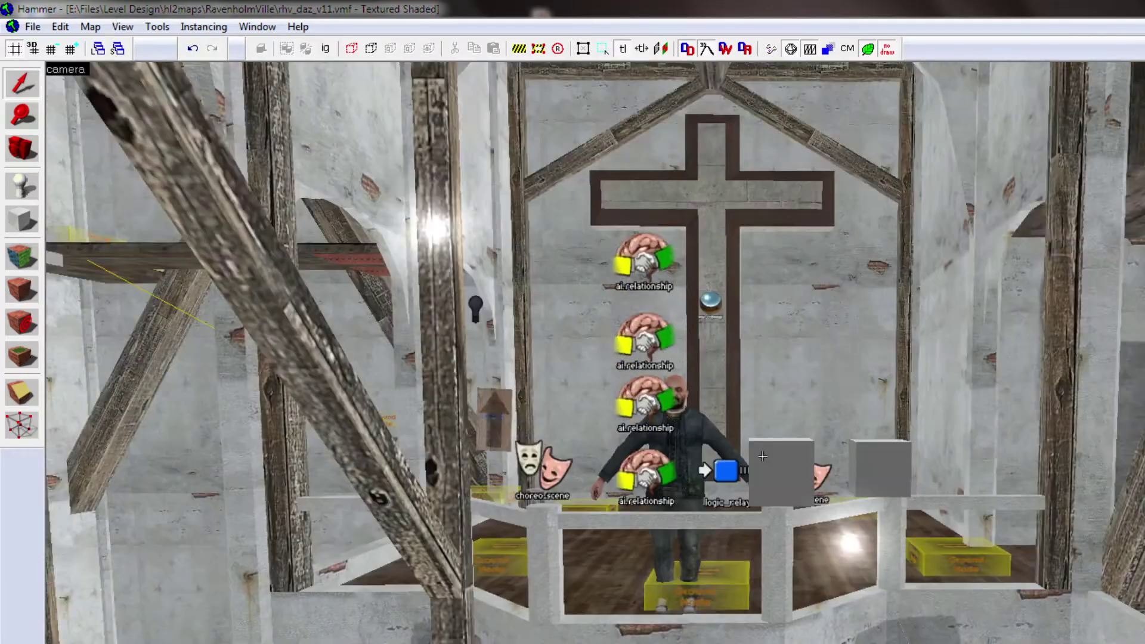
Examine the yellow building beyond the fence and the env_soundscape on the white wall beside the studded wooden doors.
key(w)
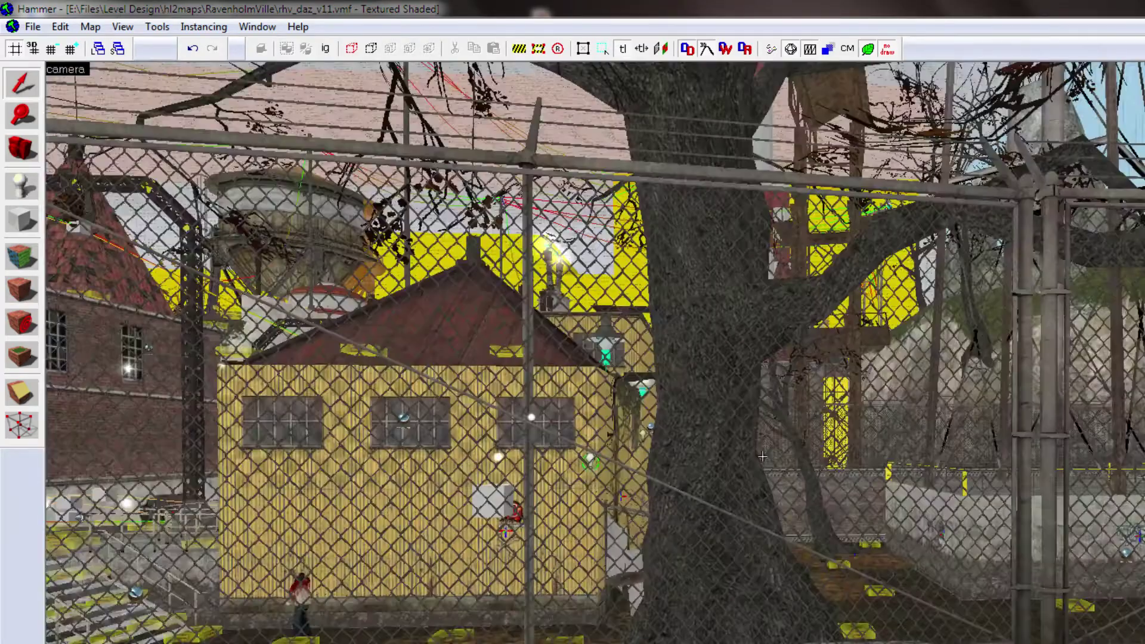
key(w)
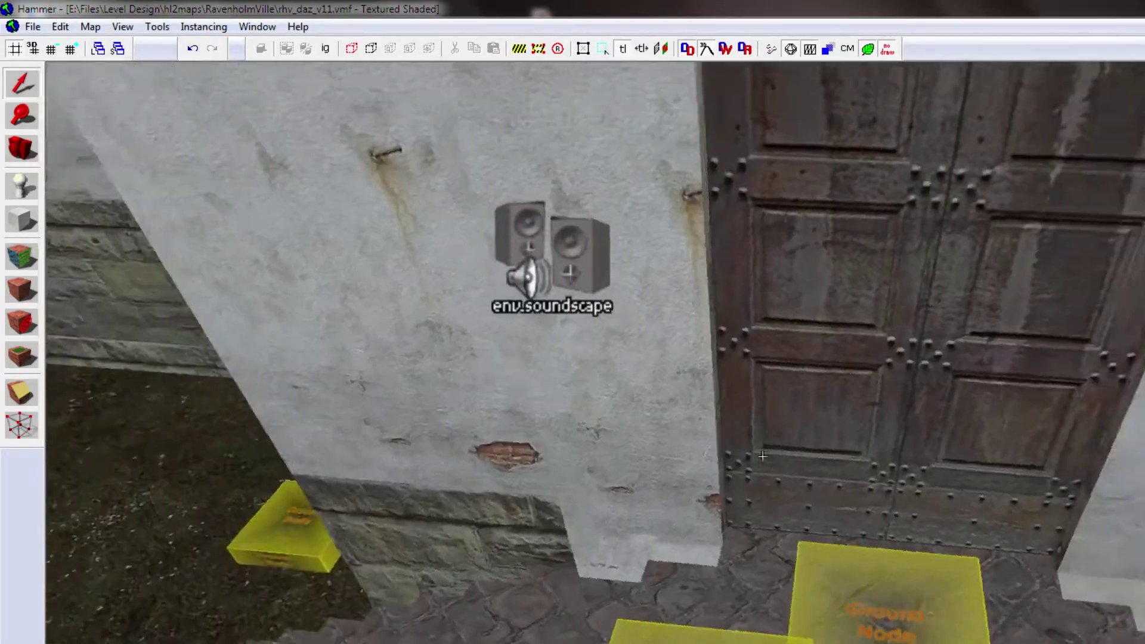
key(s)
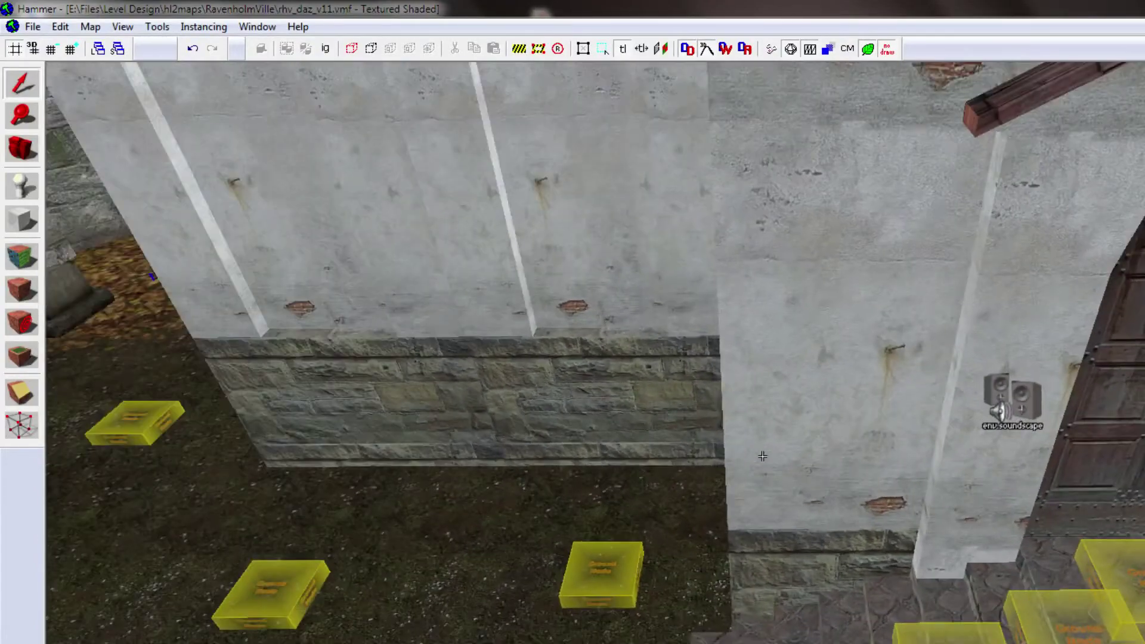
Examine the cobbled courtyard's ground nodes and the logic_compare setup beside the railing and yellow nodraw panel.
key(w)
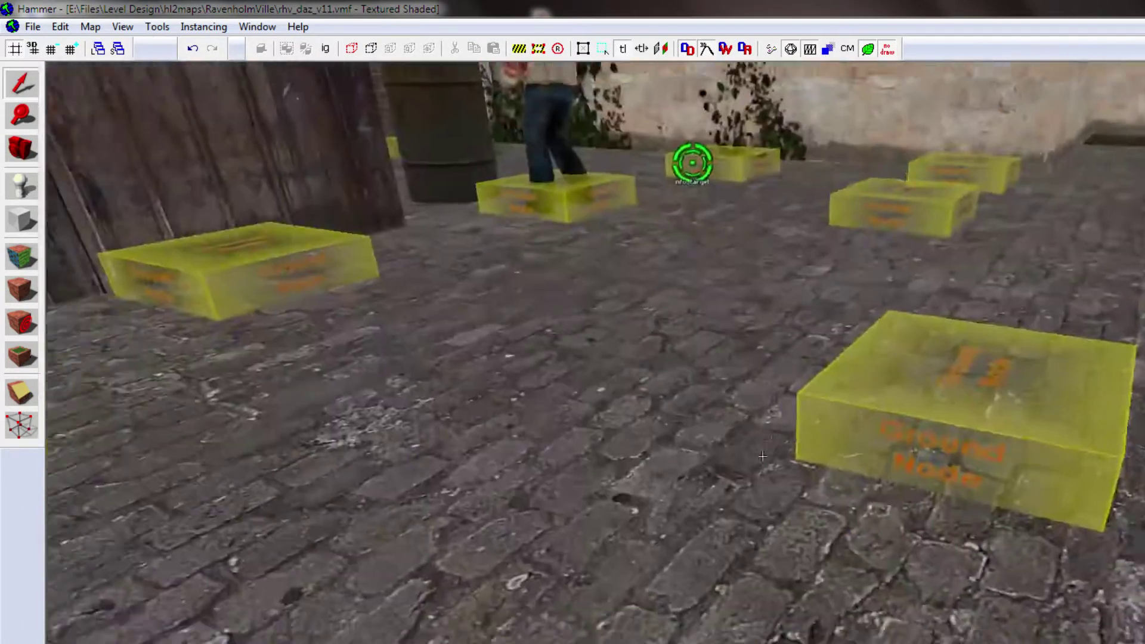
key(Up)
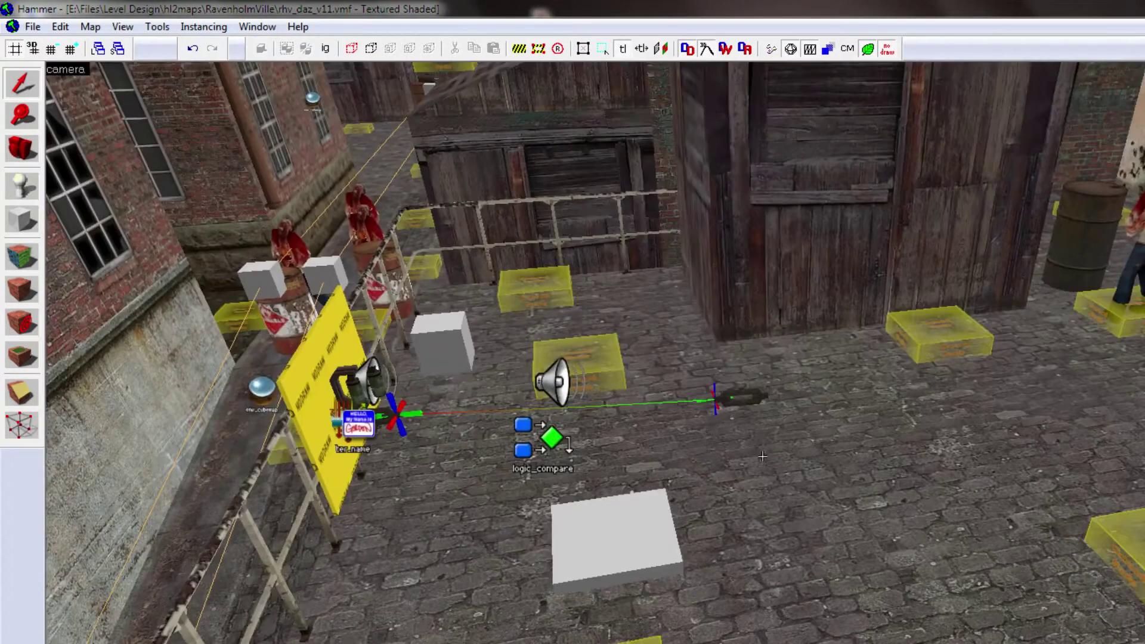
key(Left)
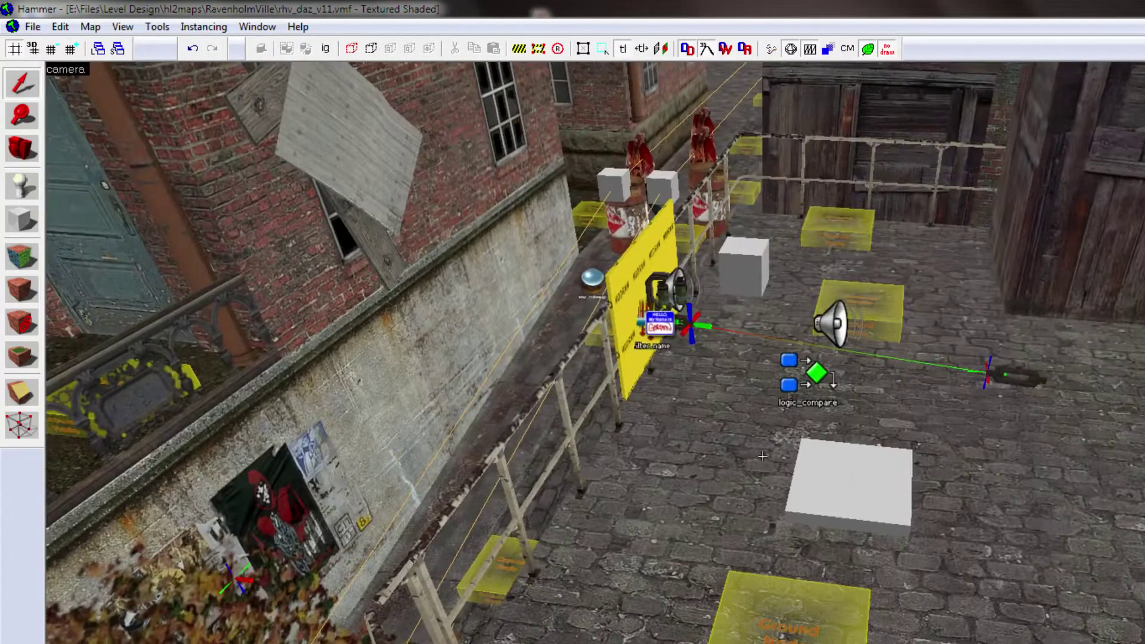
key(s)
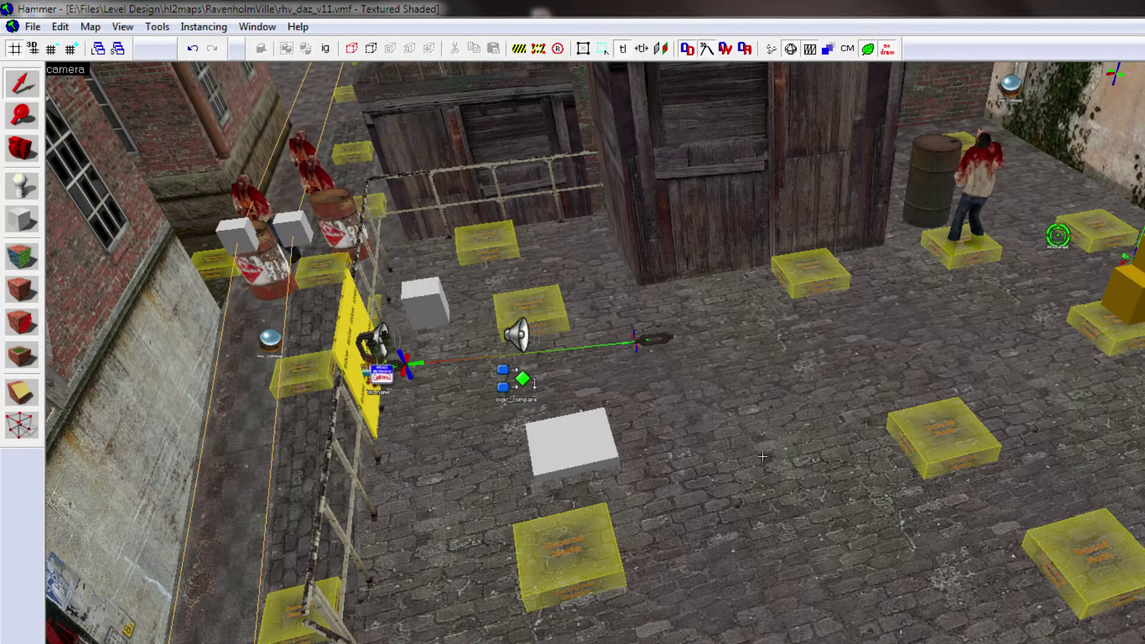
Look around the courtyard's railing and wooden sheds, the alley beside it, and the brick building with the blue door.
key(Up)
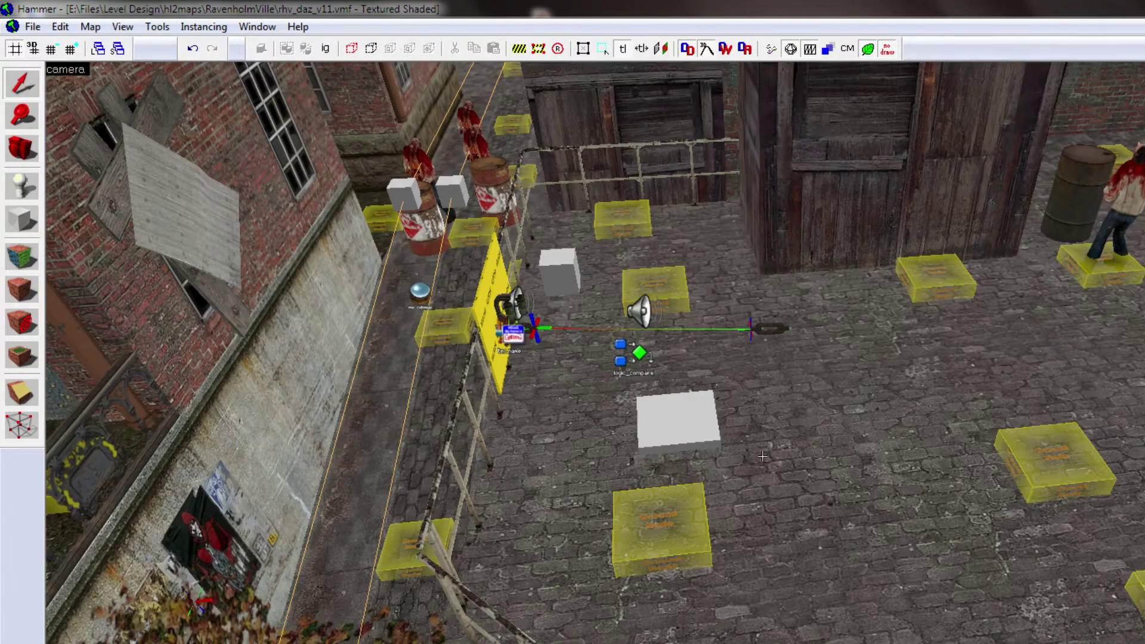
key(a)
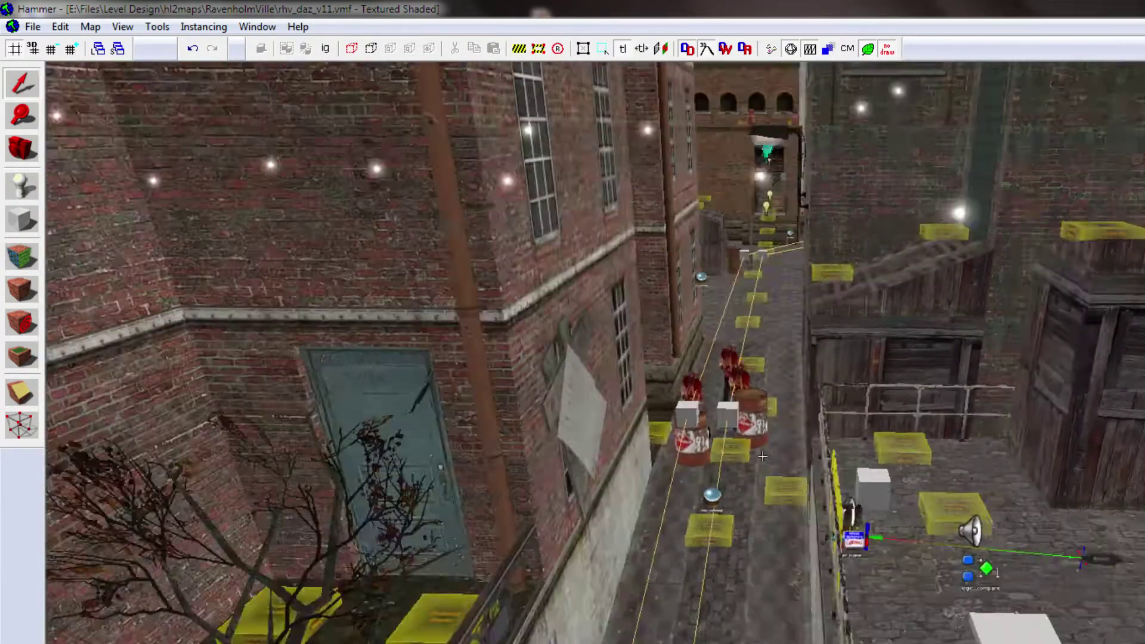
key(Right)
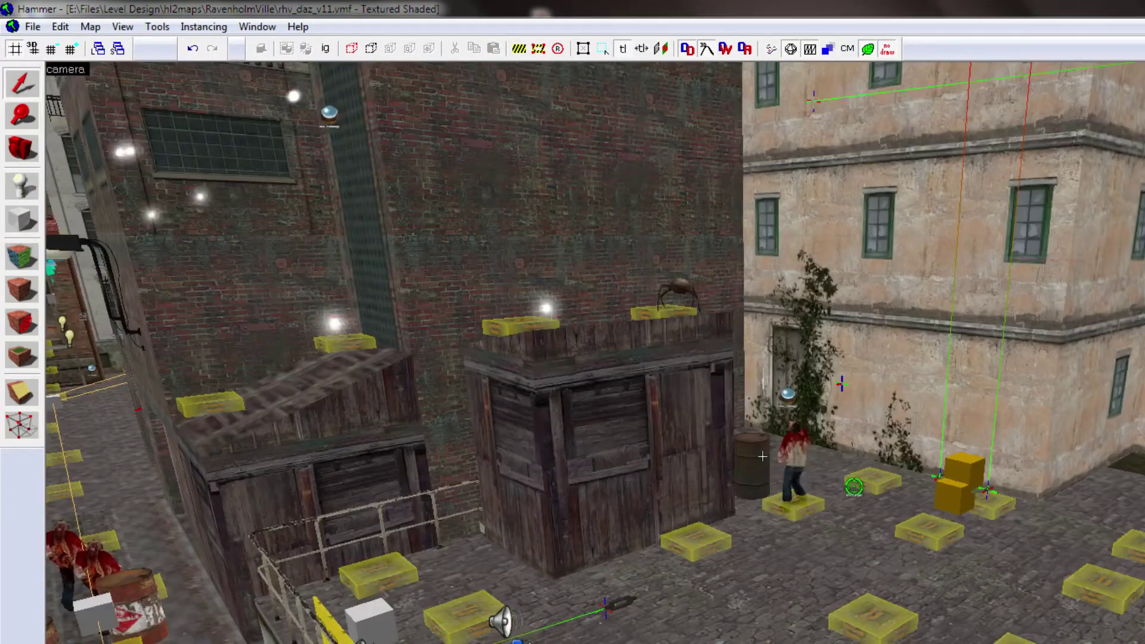
key(Left)
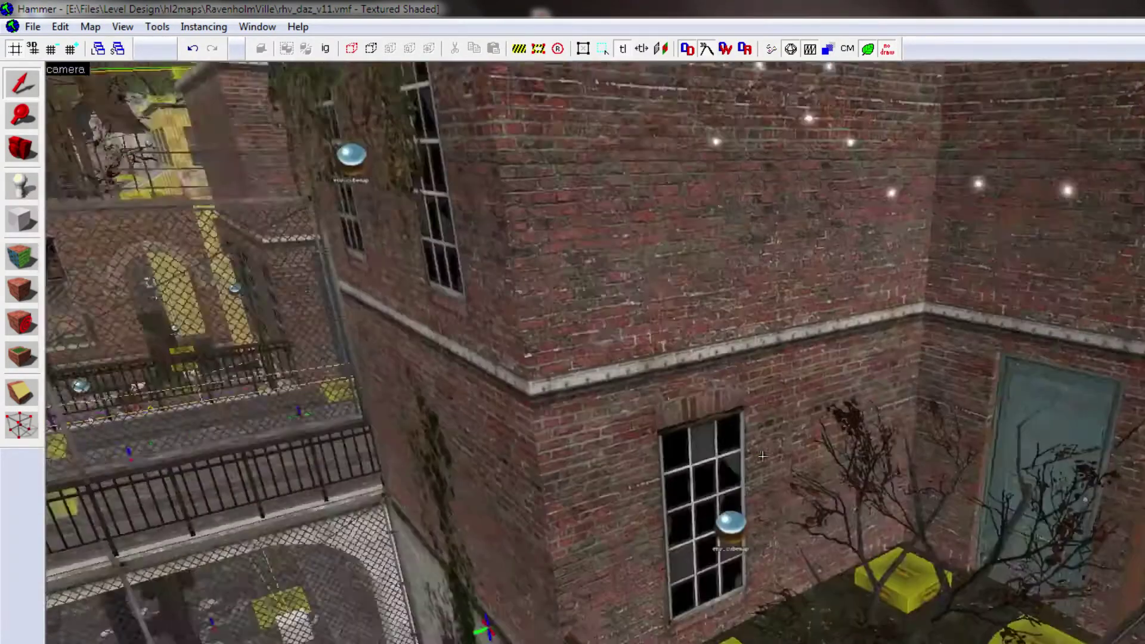
key(Down)
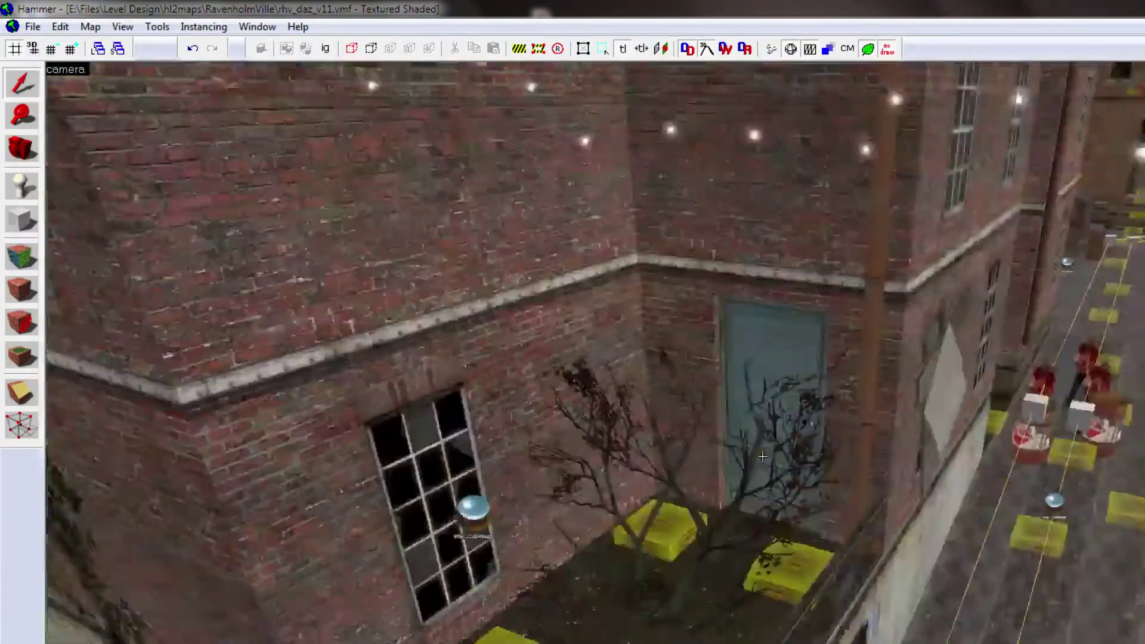
Examine the cobbled street's env_cubemap, ground nodes and blood decals, and the rusty white door in the yellow corrugated building.
key(w)
key(w)
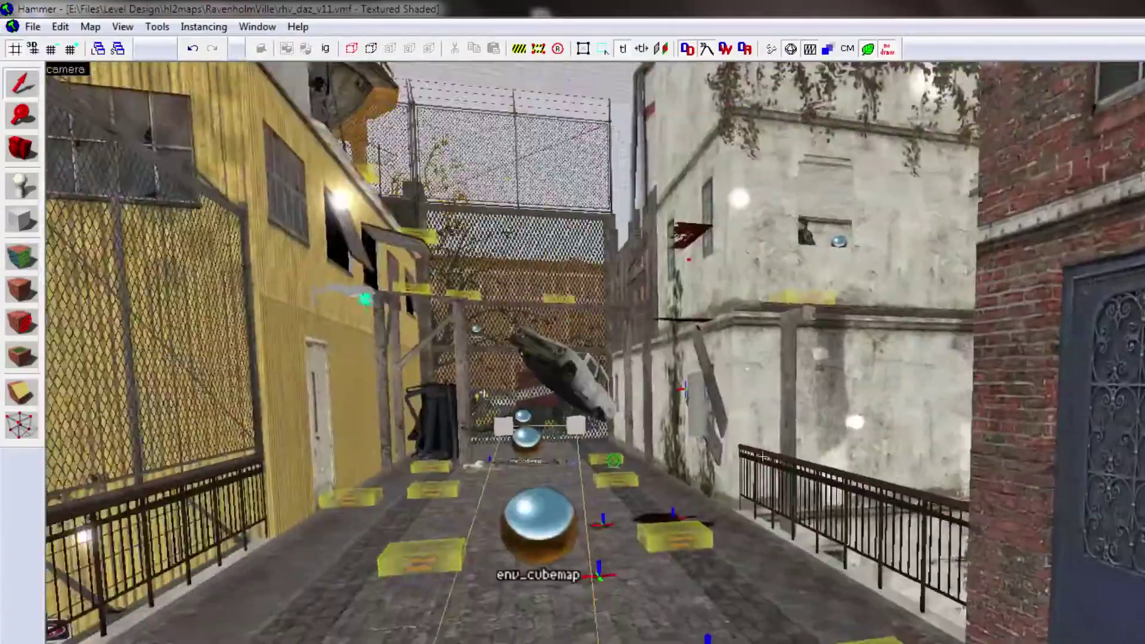
key(s)
key(z)
key(z)
key(s)
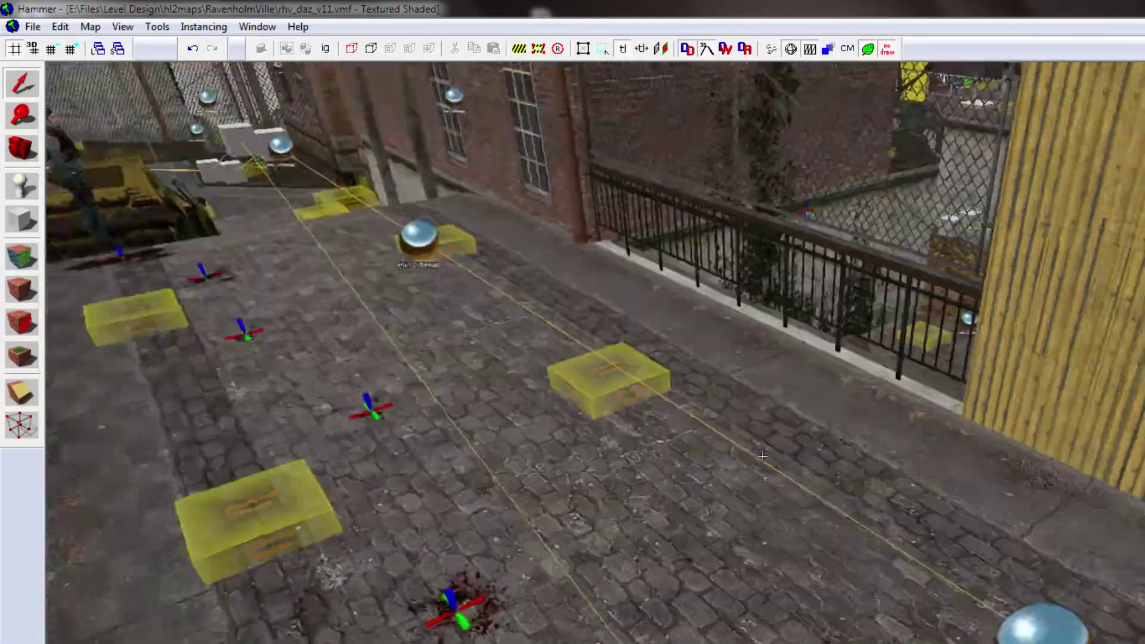
key(z)
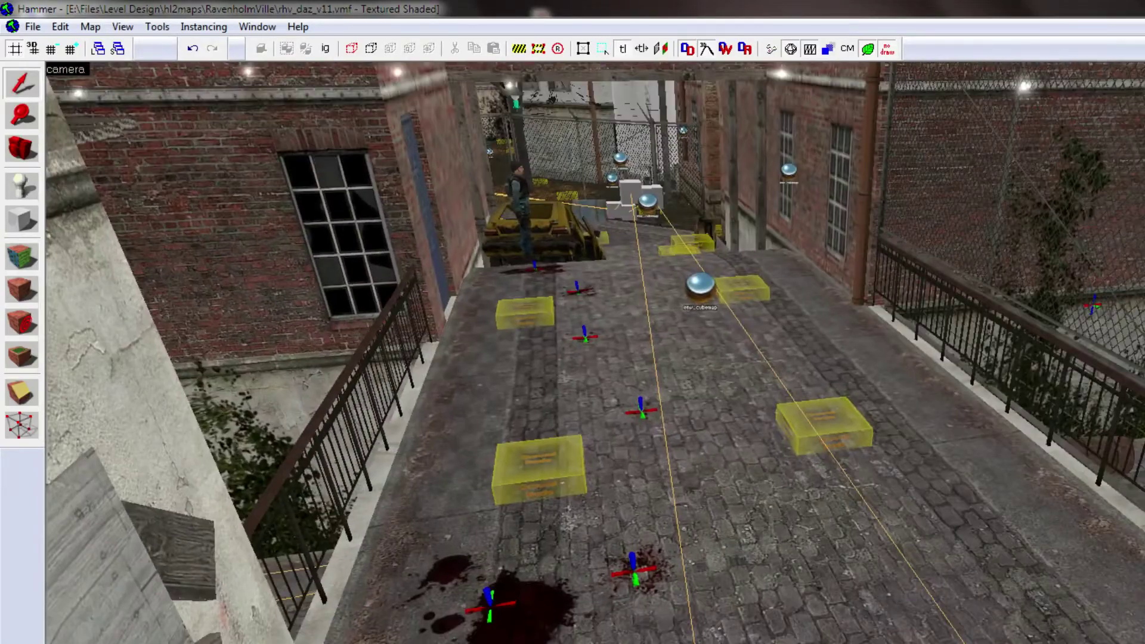
key(z)
key(z)
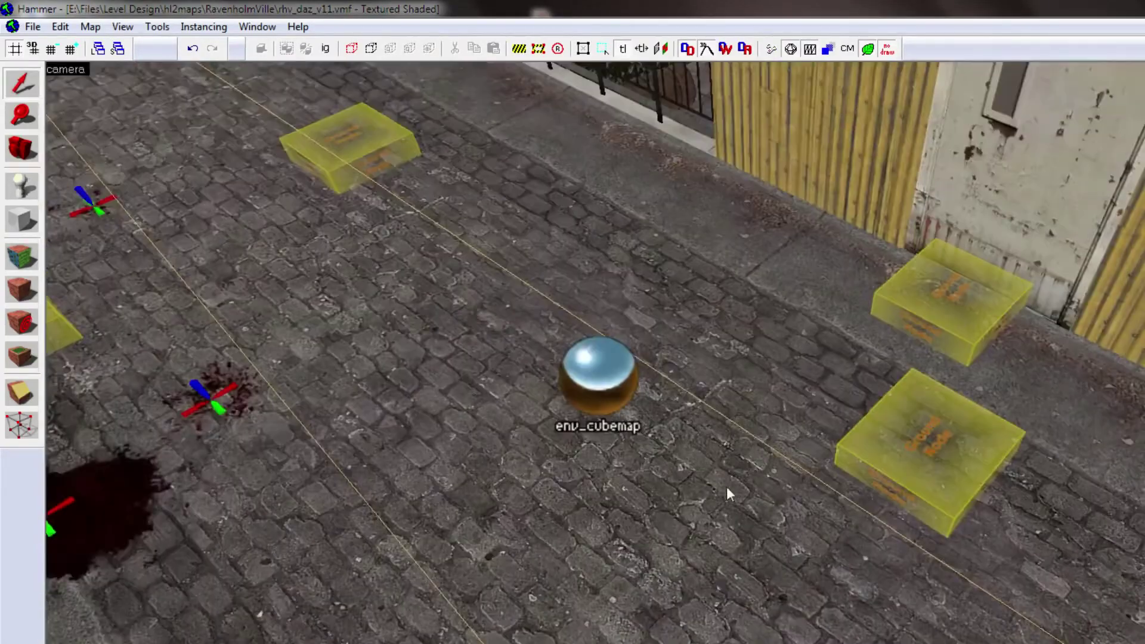
key(z)
key(z)
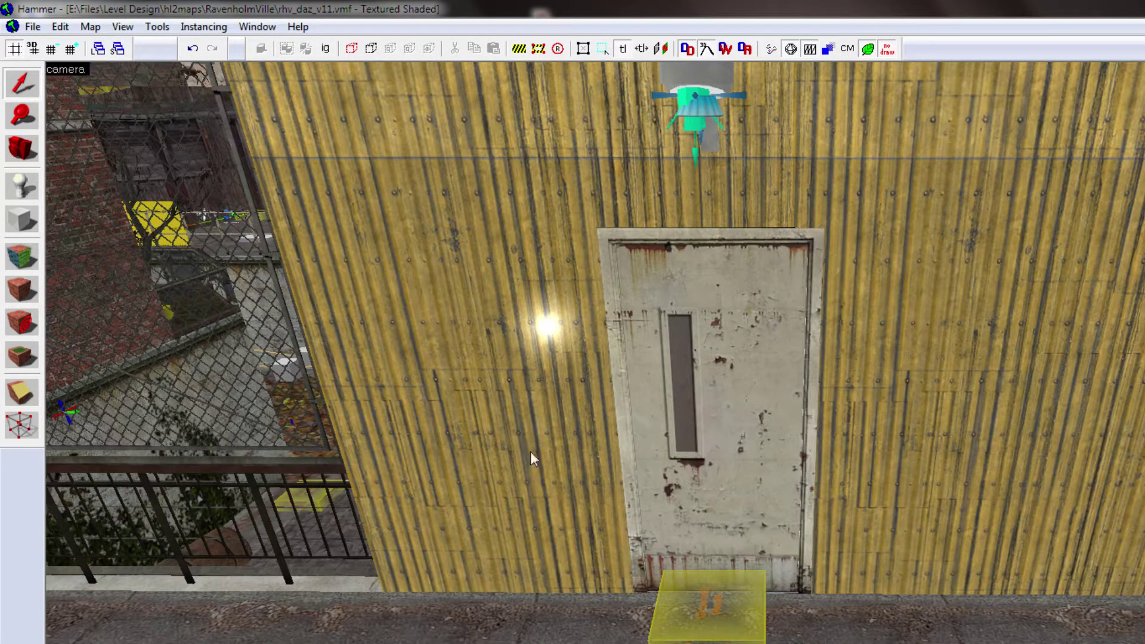
key(z)
Tour the timber-framed alley, the assault_point and choreo_scene near the concrete steps, and the metal arches around the Ravenholm sign.
key(w)
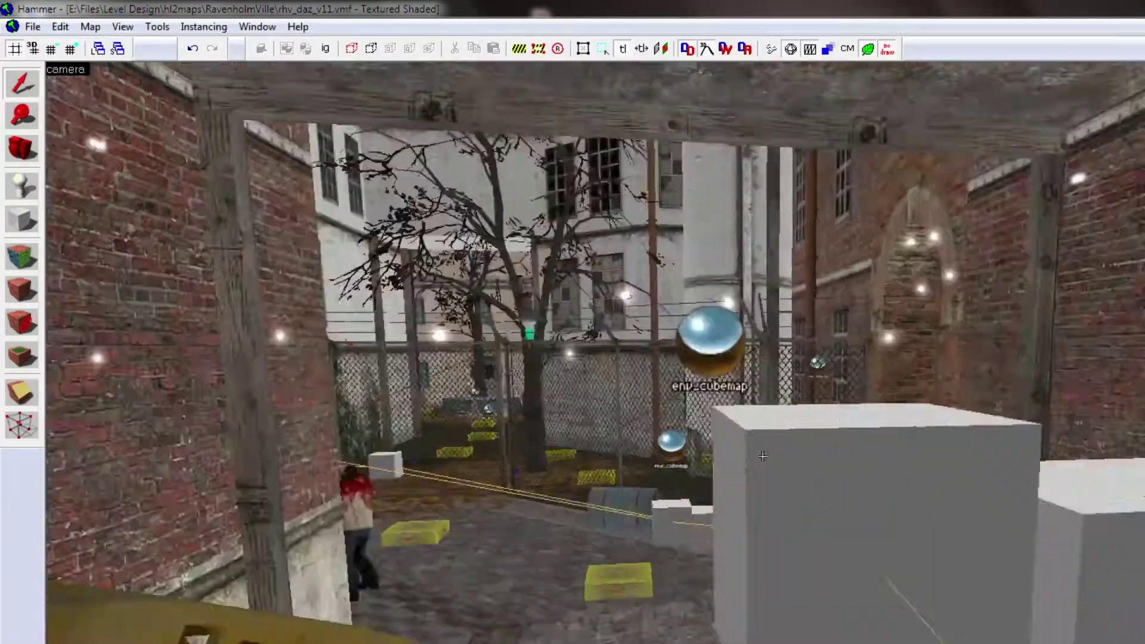
key(Up)
key(Right)
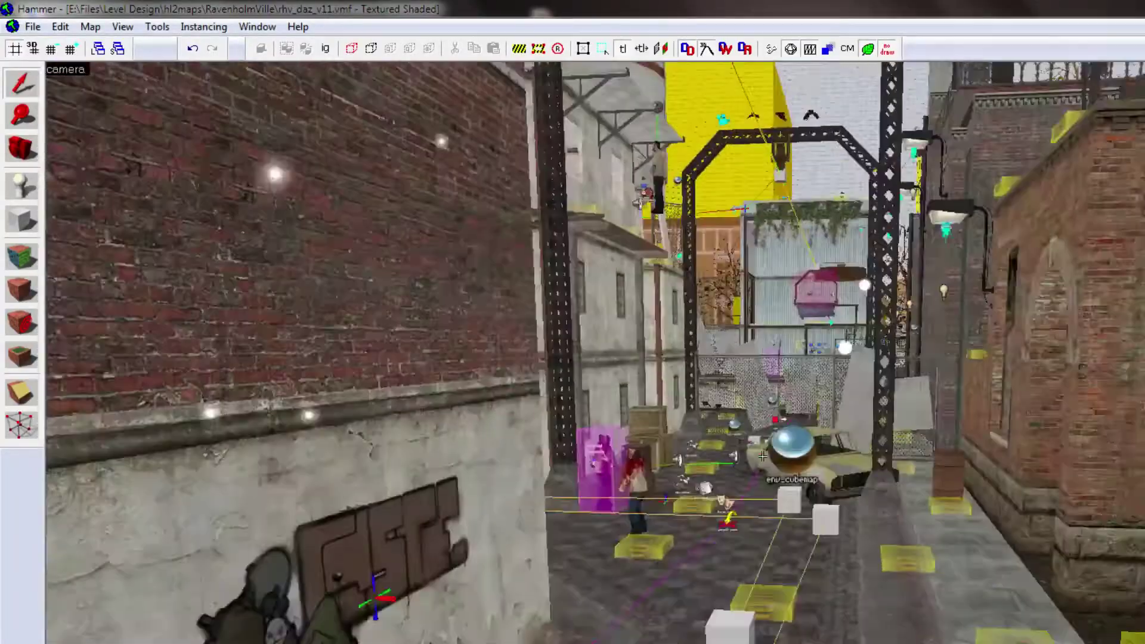
key(w)
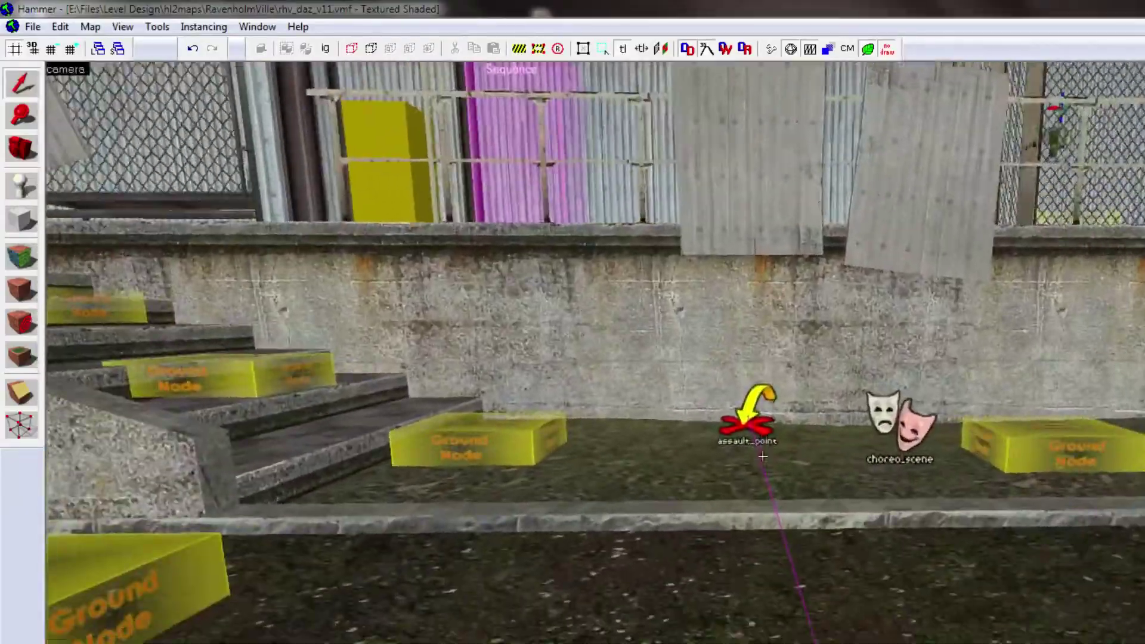
key(s)
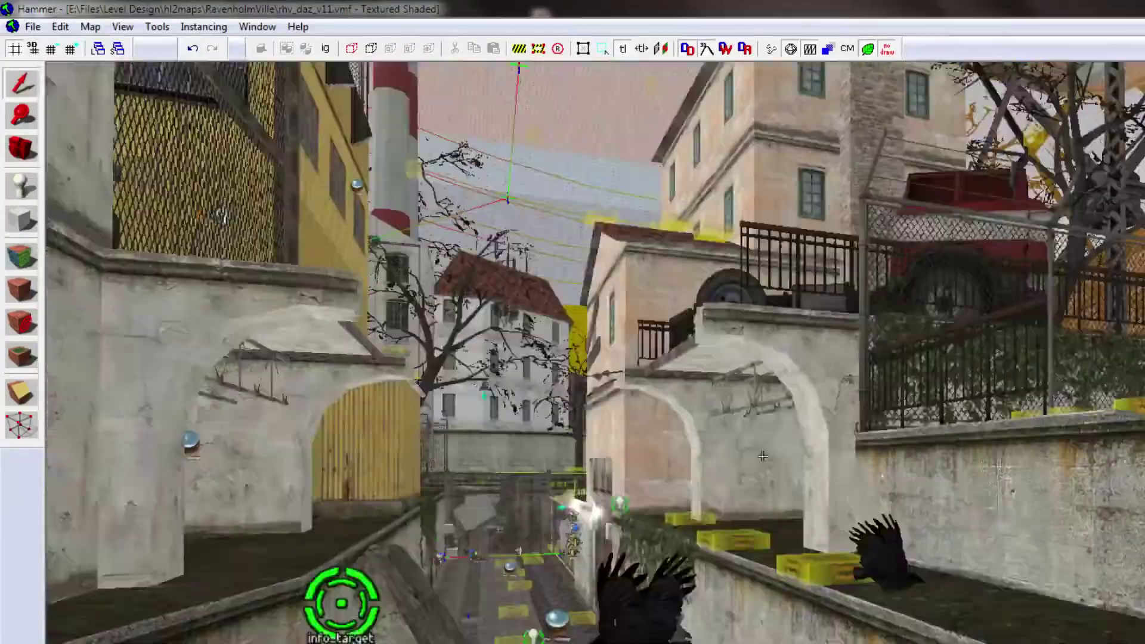
key(w)
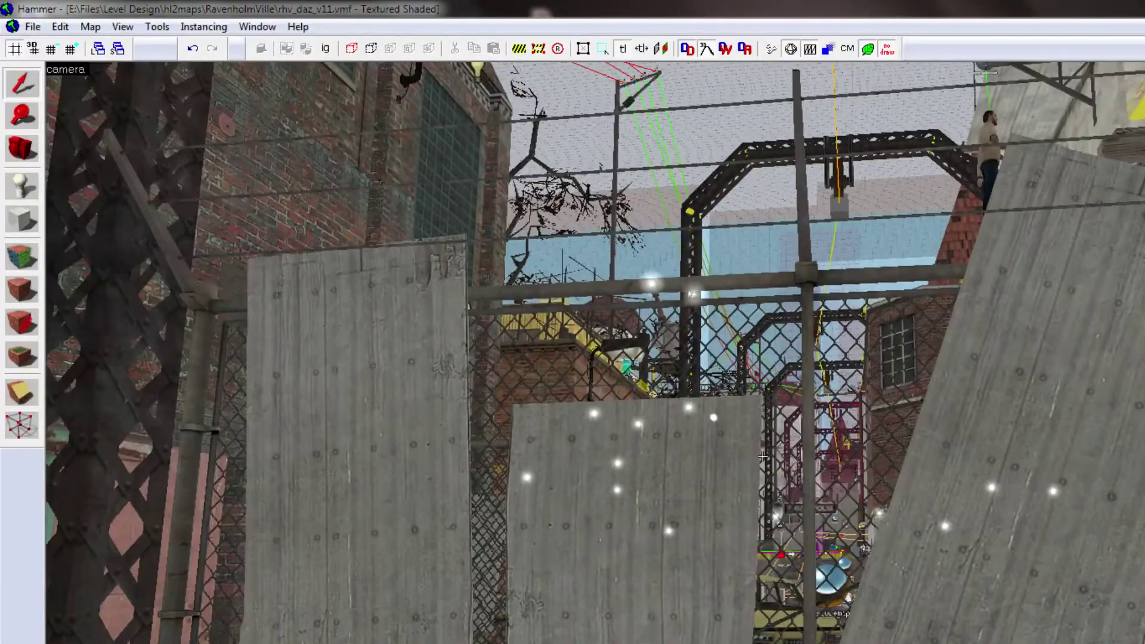
key(w)
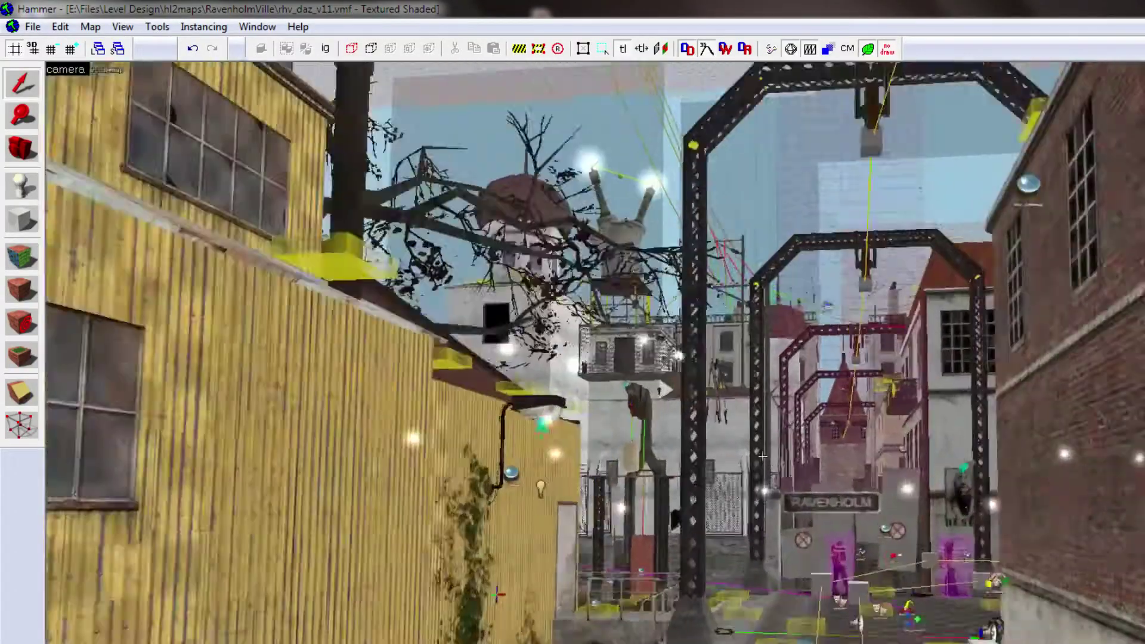
key(Left)
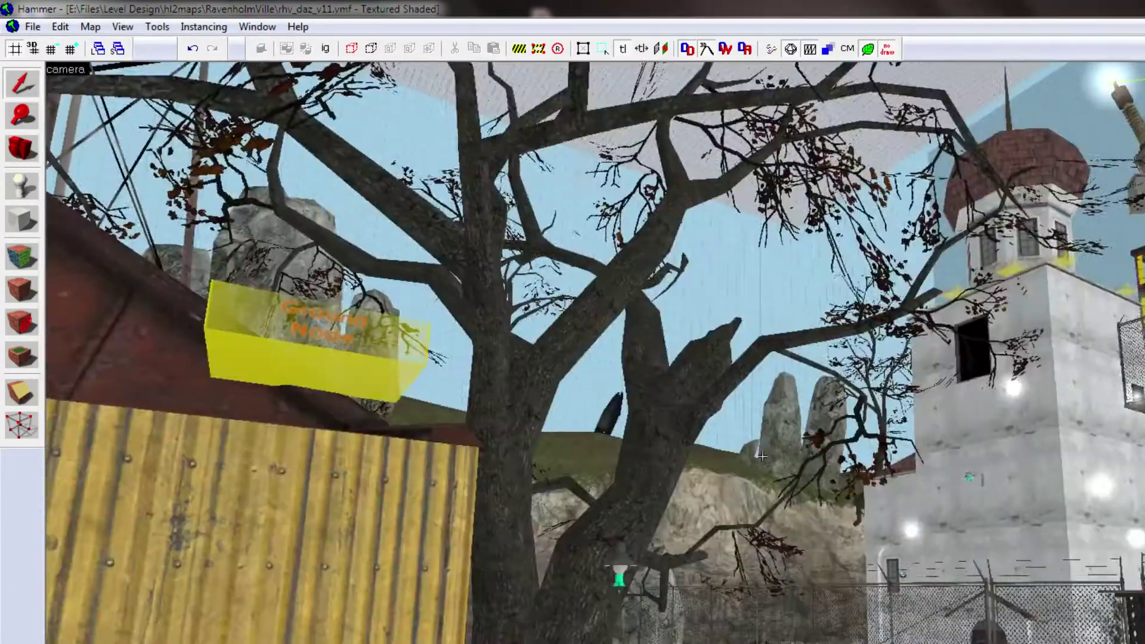
key(Right)
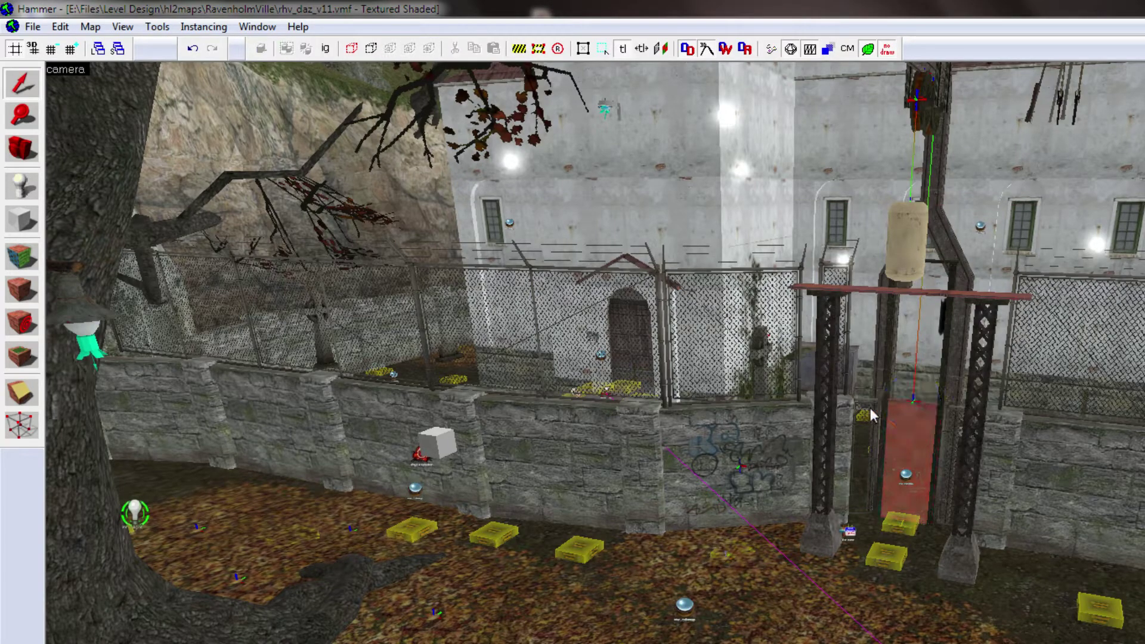
Examine the leaf-covered yard's ground nodes, large tree and stone wall from around the stairs beside the yellow building's door.
key(z)
key(w)
key(d)
key(s)
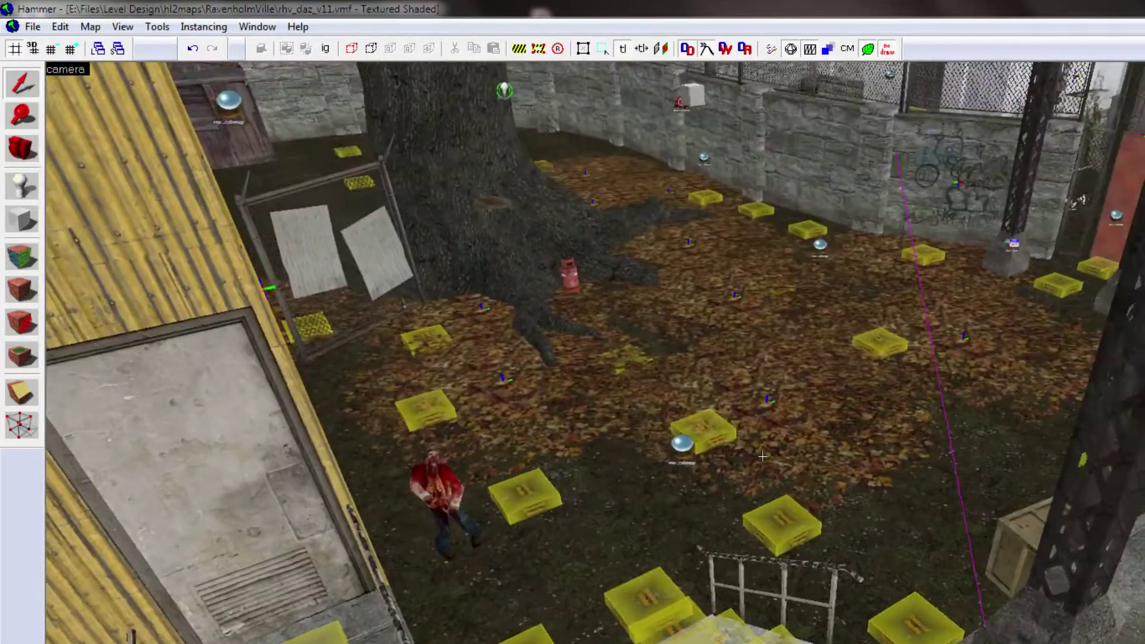
key(w)
key(z)
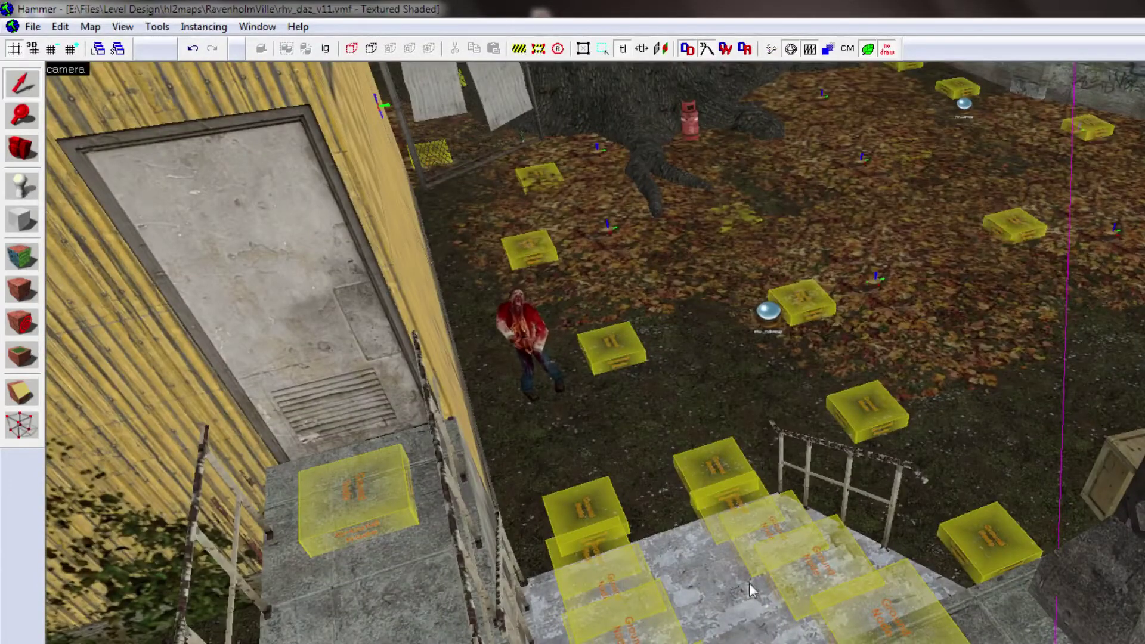
key(z)
key(s)
key(w)
key(s)
key(z)
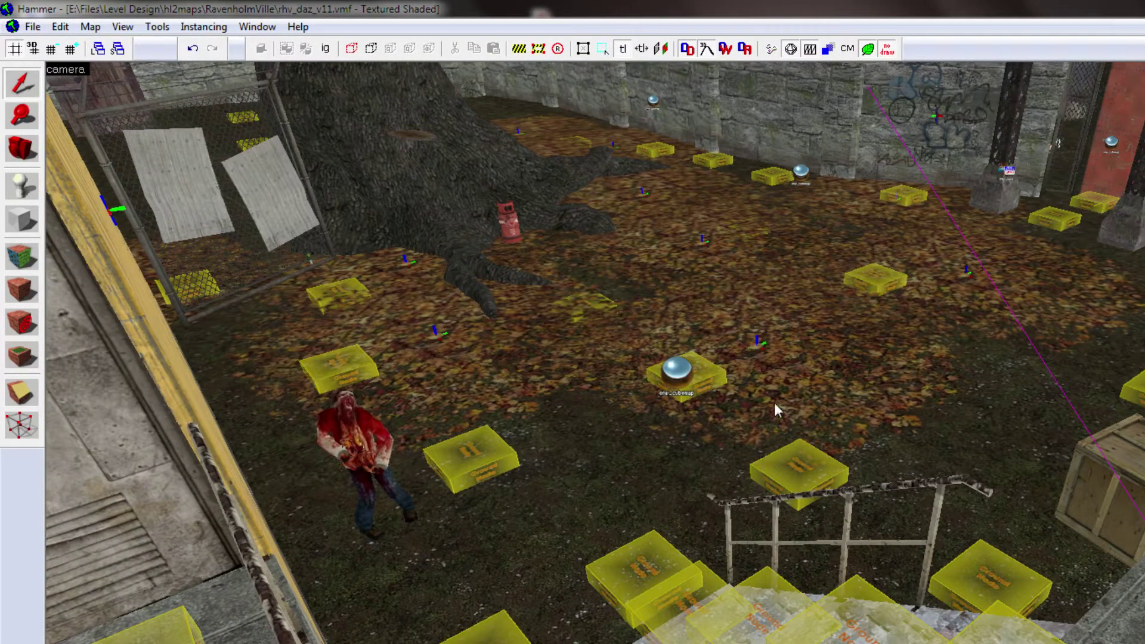
key(z)
key(d)
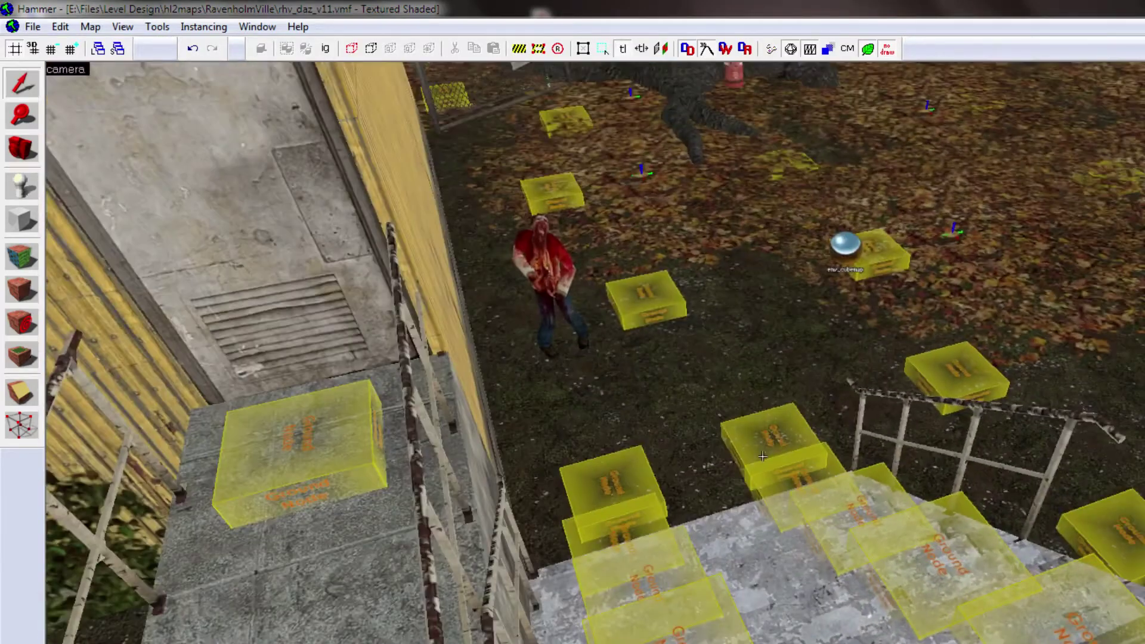
key(w)
key(z)
key(Up)
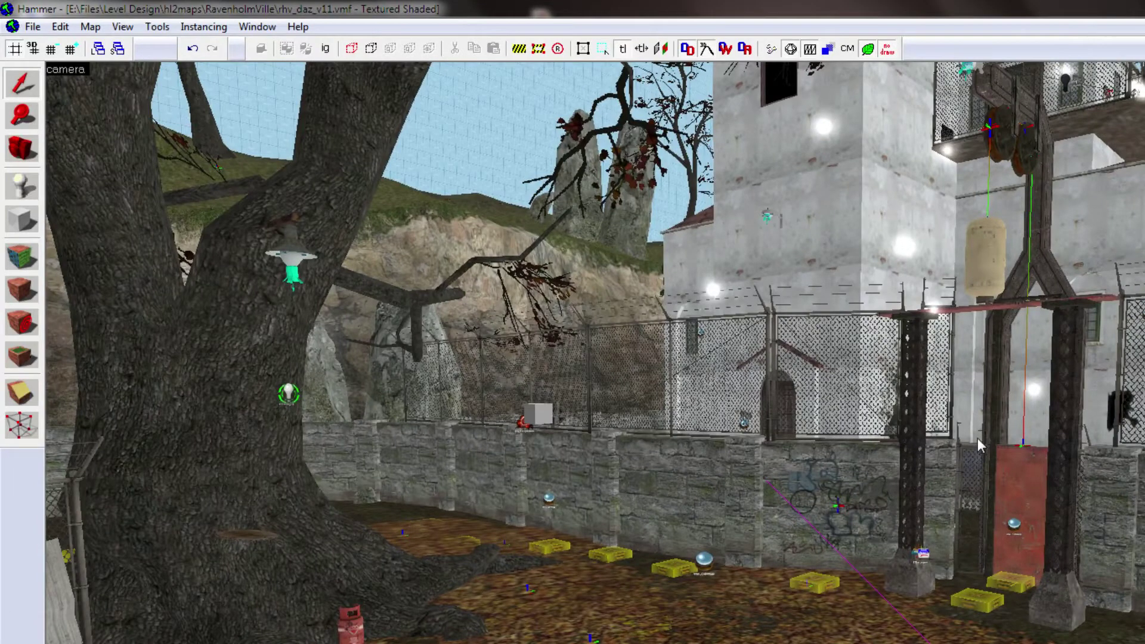
Highlight the gate's inner post and the yard's leaf-covered ground surface, and clear the selection.
click(990, 399)
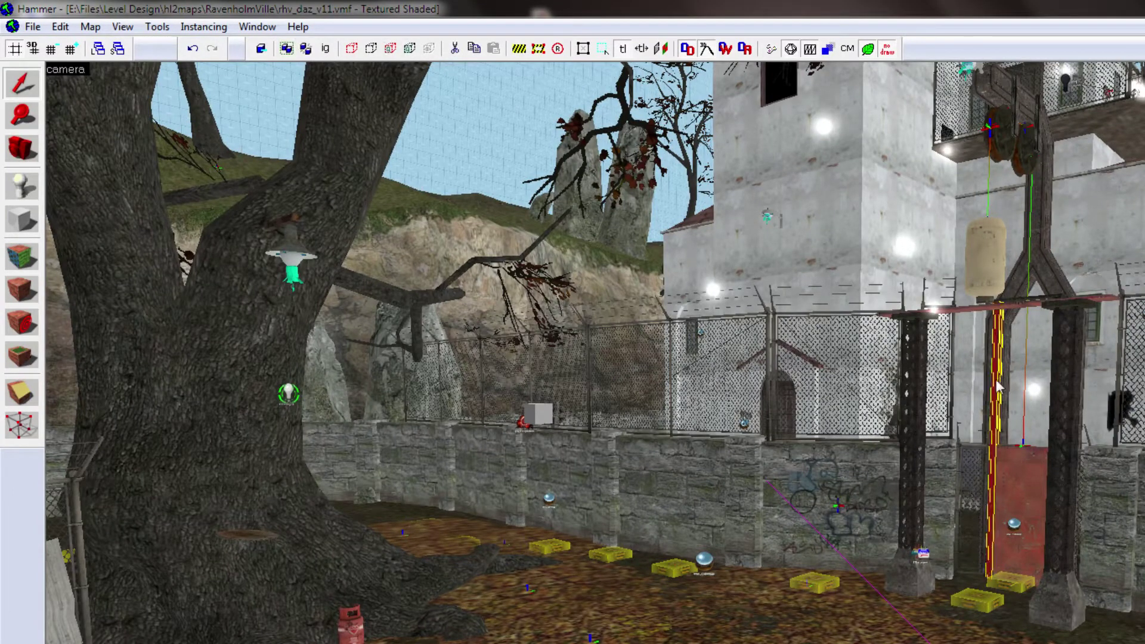
click(638, 594)
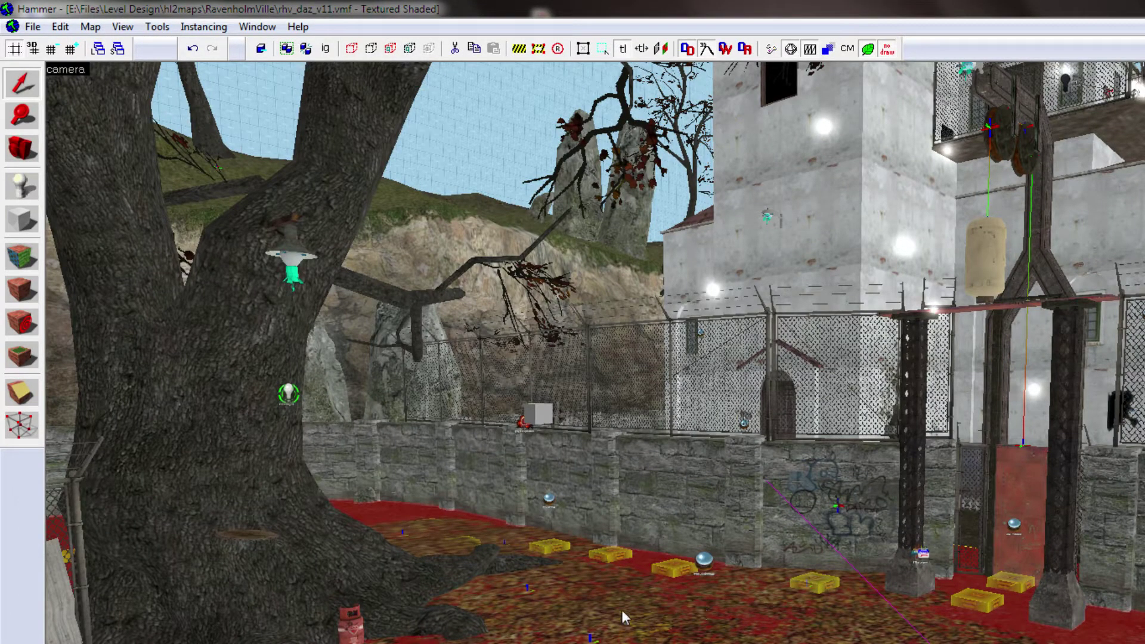
key(Escape)
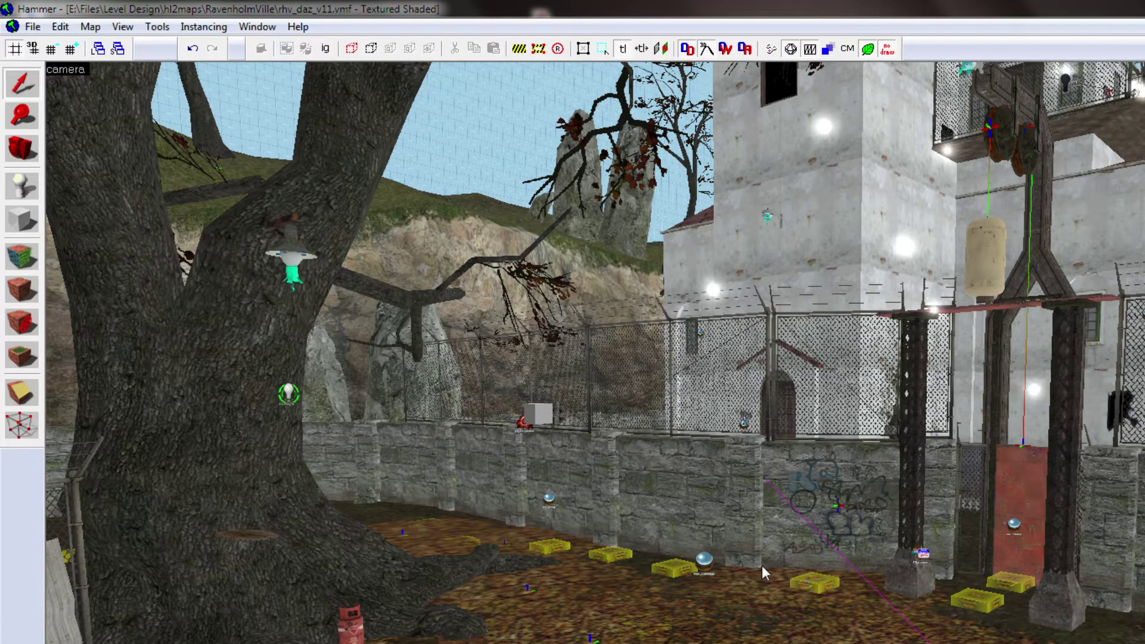
Examine the yard's large tree, the fenced stone wall, the hoisted red gate and the white tower building beyond it.
key(z)
key(w)
key(d)
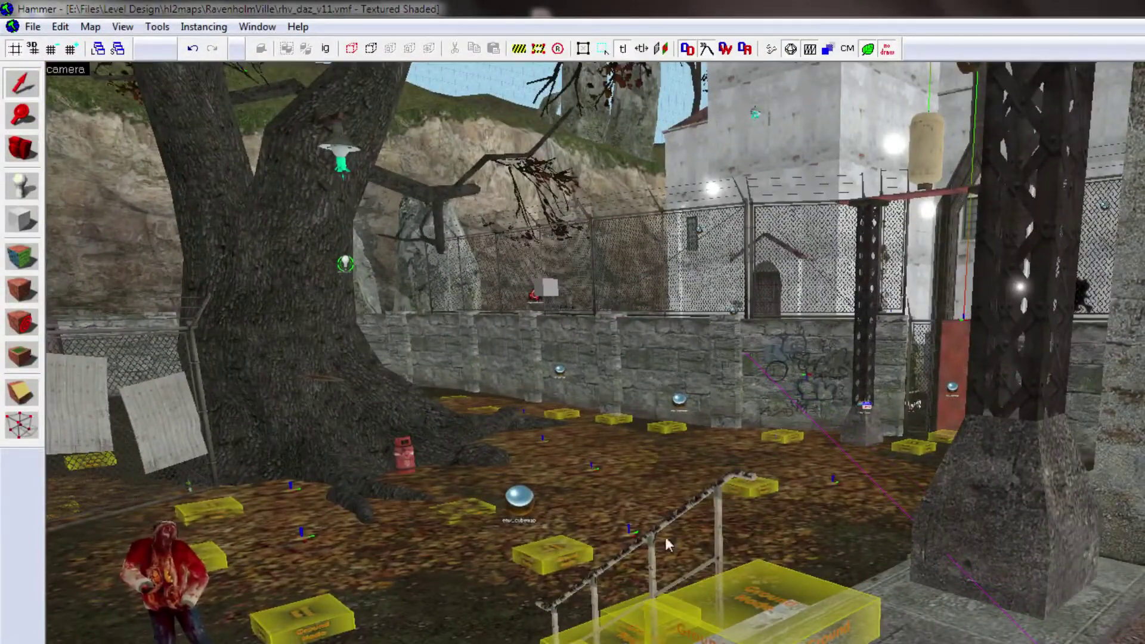
key(z)
key(a)
key(z)
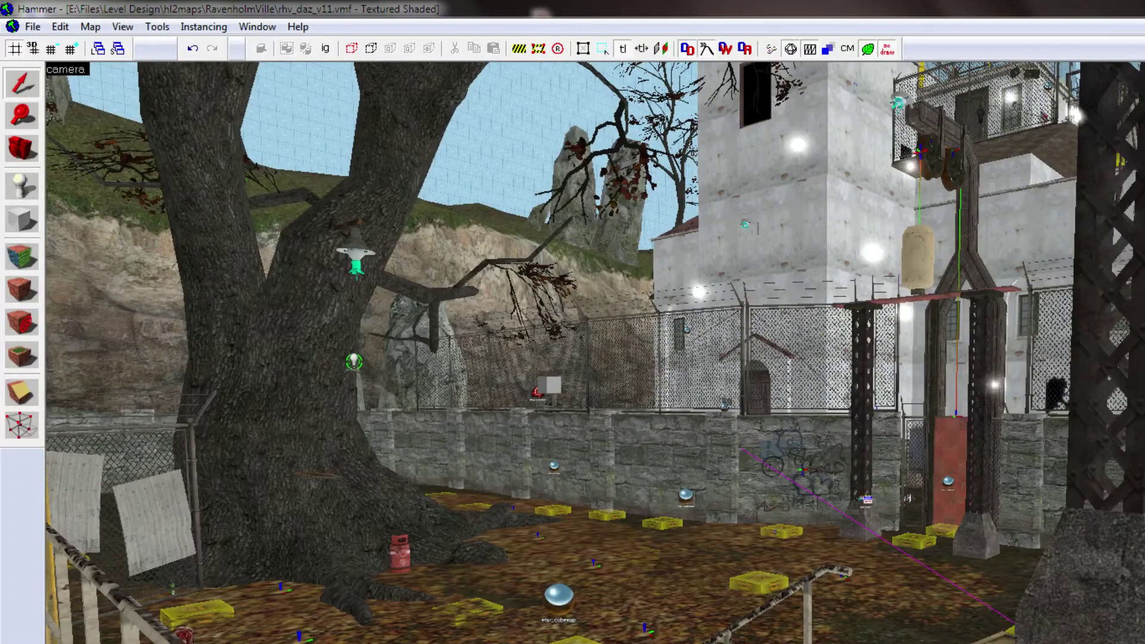
key(w)
key(z)
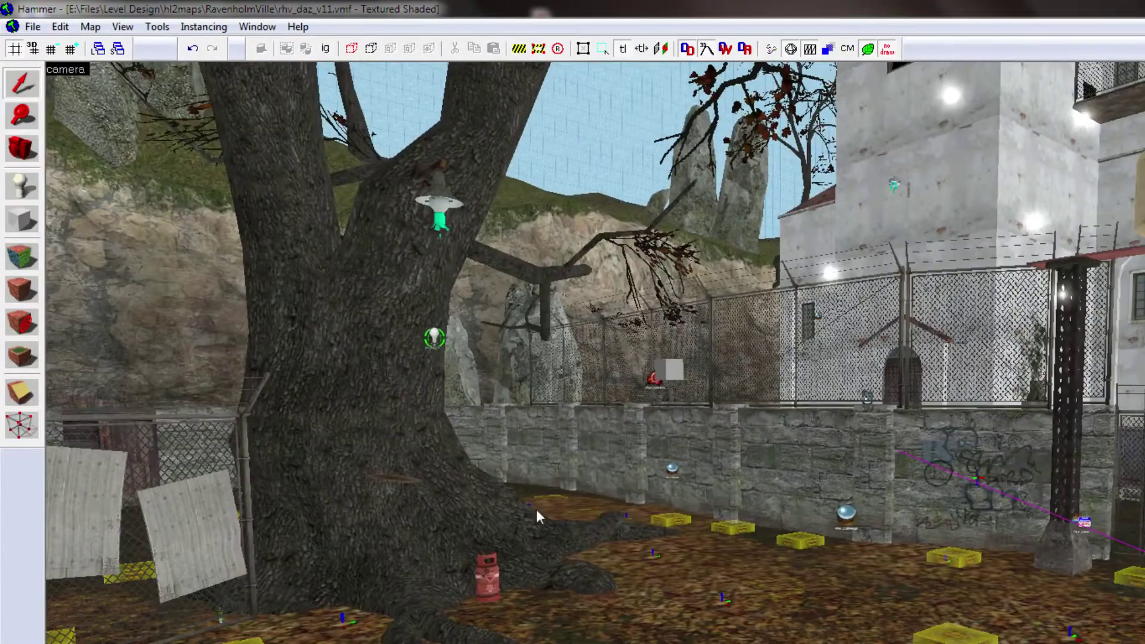
key(z)
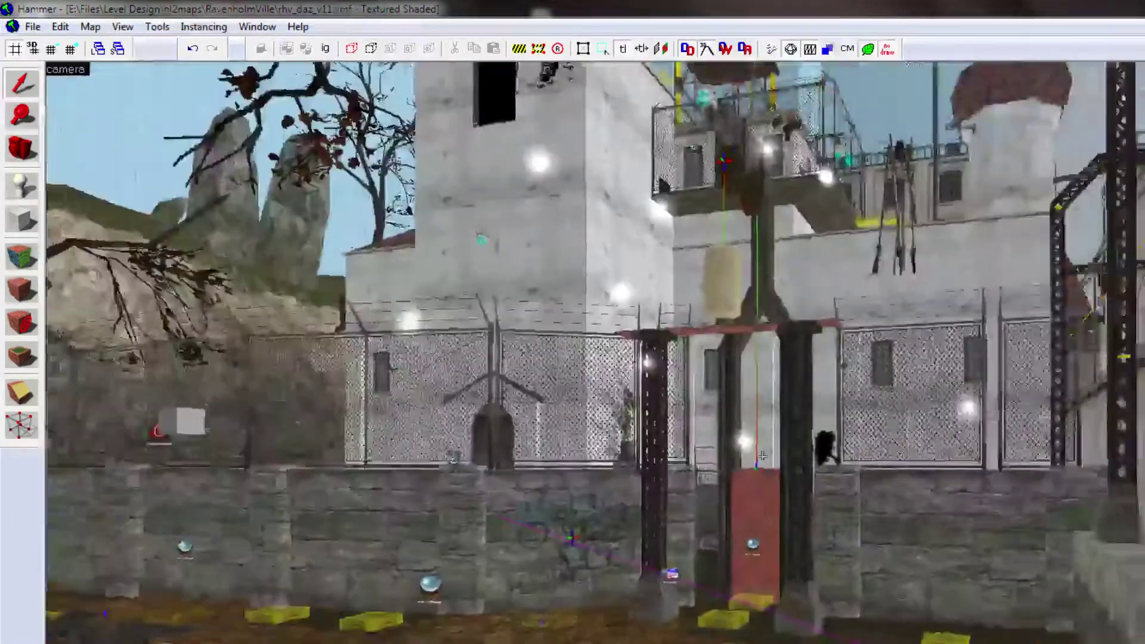
key(z)
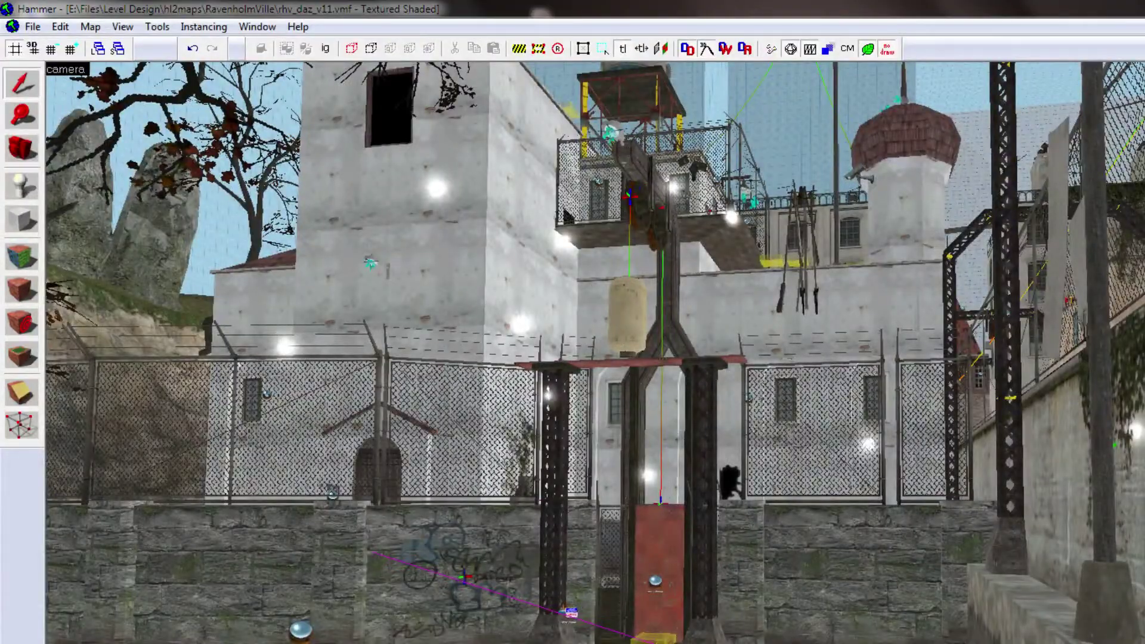
Move past the yellow building to the street and view the scripted sequence and logic_auto below the RESIST poster.
key(z)
key(w)
key(Left)
key(Left)
key(Left)
key(Left)
key(Left)
key(Left)
key(Left)
key(Left)
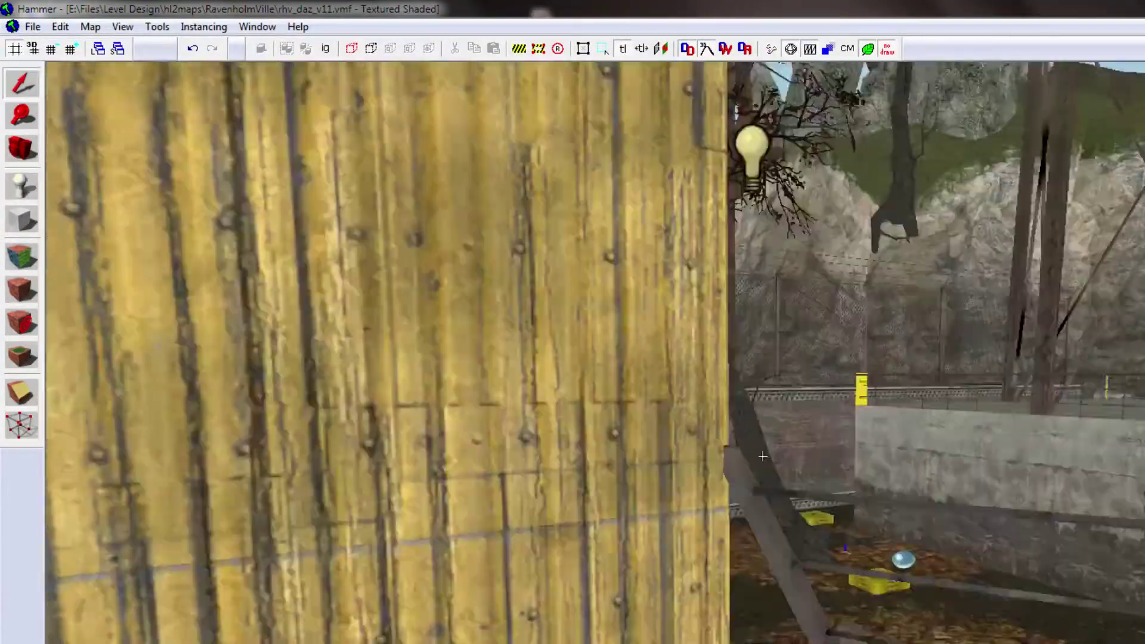
key(Up)
key(Up)
key(Up)
key(Up)
key(Up)
key(Up)
key(Up)
key(Up)
key(Right)
key(Right)
key(Right)
key(Right)
key(Right)
key(Right)
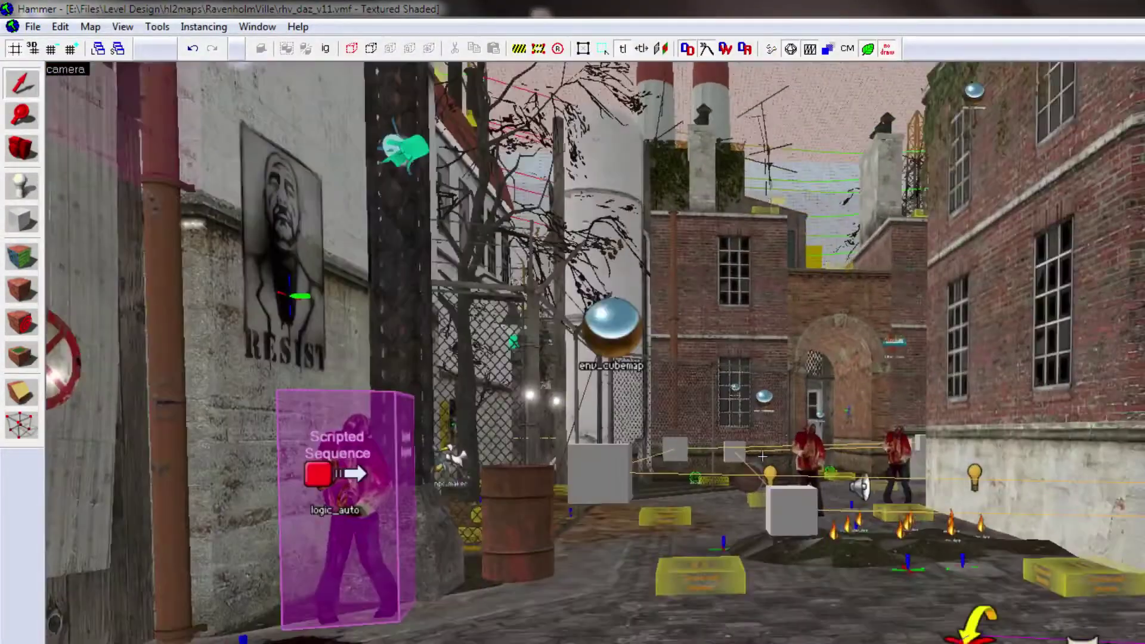
Move into the yellow corrugated warehouse and view its girders, ventilation ducts and hanging lamps.
key(Right)
key(Right)
key(Right)
key(Right)
key(Right)
key(Up)
key(Up)
key(Up)
key(Up)
key(Up)
key(Up)
key(Up)
key(Up)
key(Up)
key(Up)
key(Up)
key(Up)
key(Up)
key(Up)
key(Up)
key(Up)
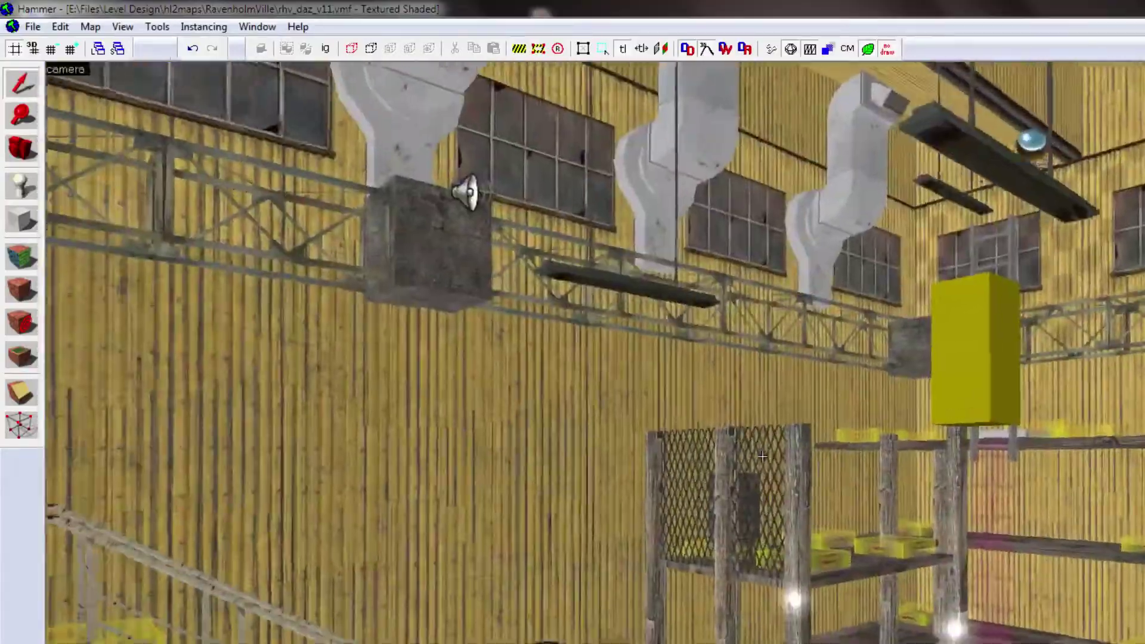
Examine the warehouse's wooden shelving with its ground nodes, tyre stacks and barrels, and the yellow blocks on the ladder.
key(Page_Up)
key(Page_Up)
key(Page_Up)
key(Page_Up)
key(Page_Up)
key(Page_Up)
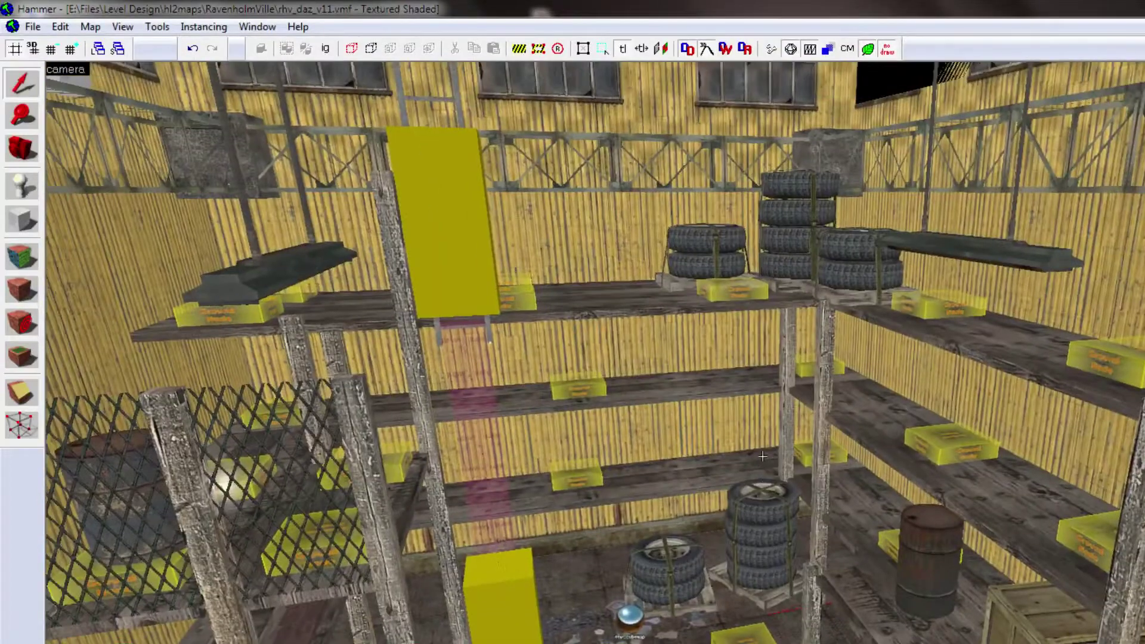
Move in on the warehouse shelving and view the ladder with its yellow blocks and the ground nodes on each shelf.
key(Right)
key(Right)
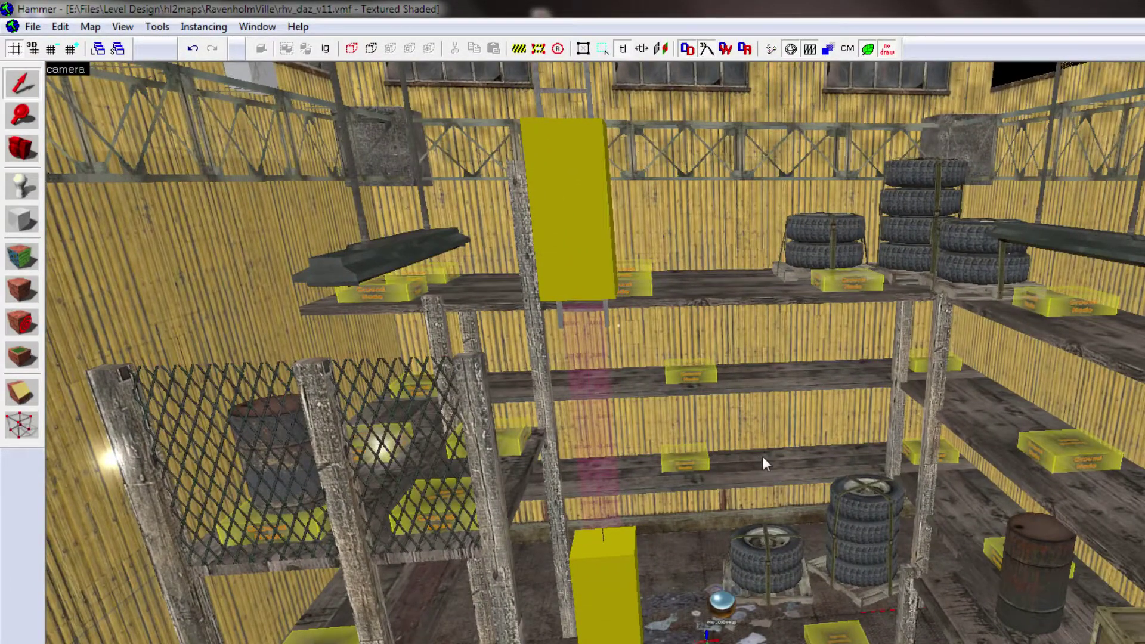
key(z)
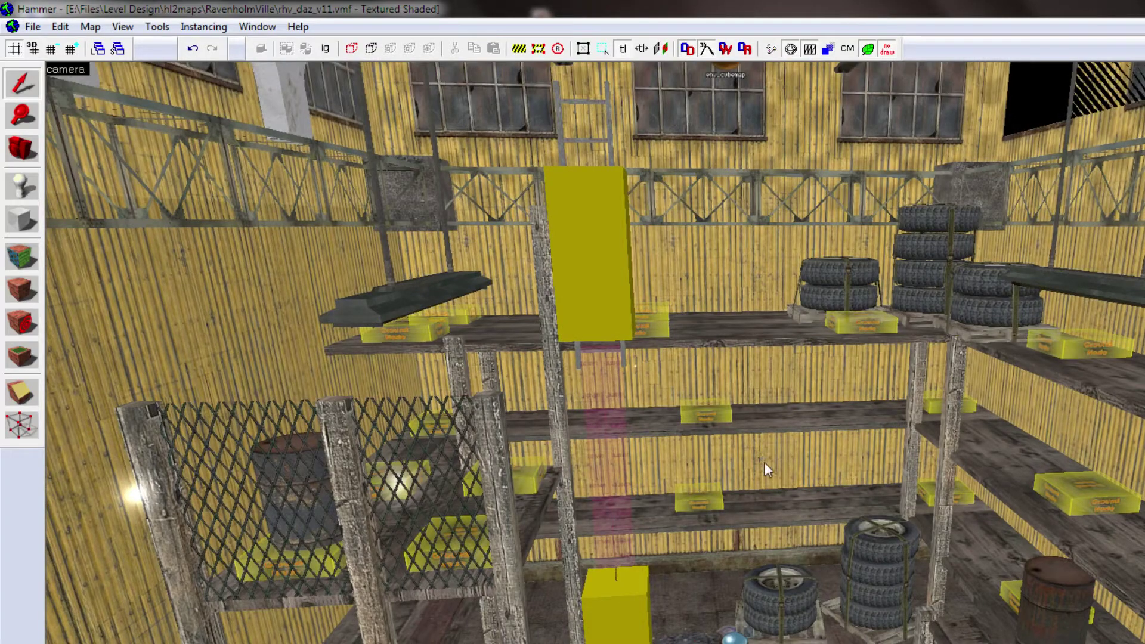
key(z)
key(w)
key(w)
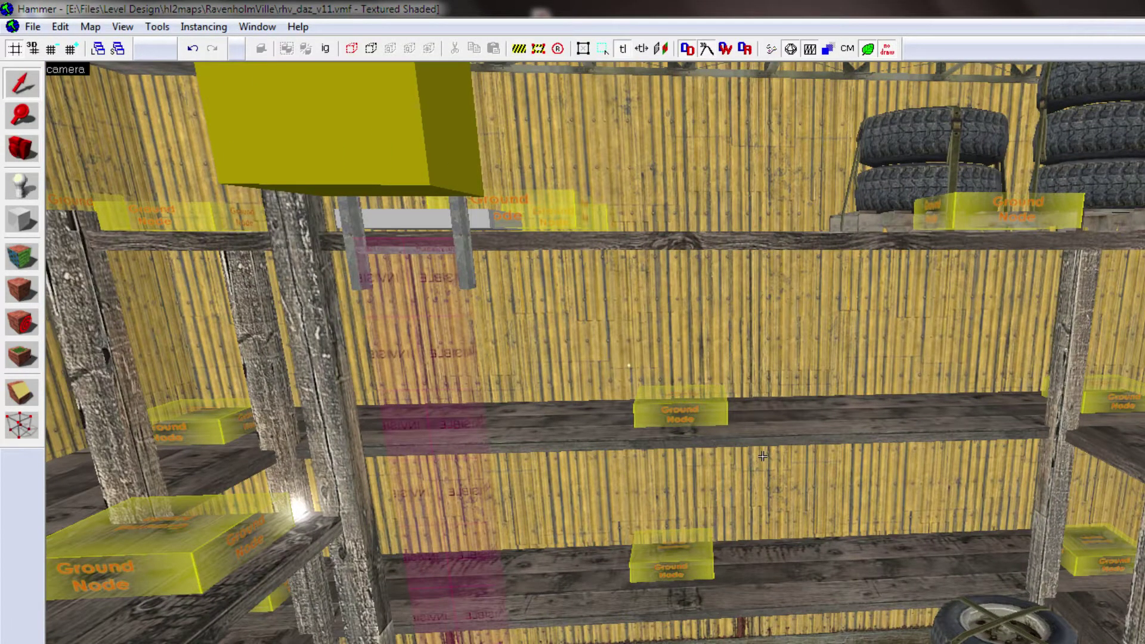
key(Down)
key(Down)
key(Right)
key(Right)
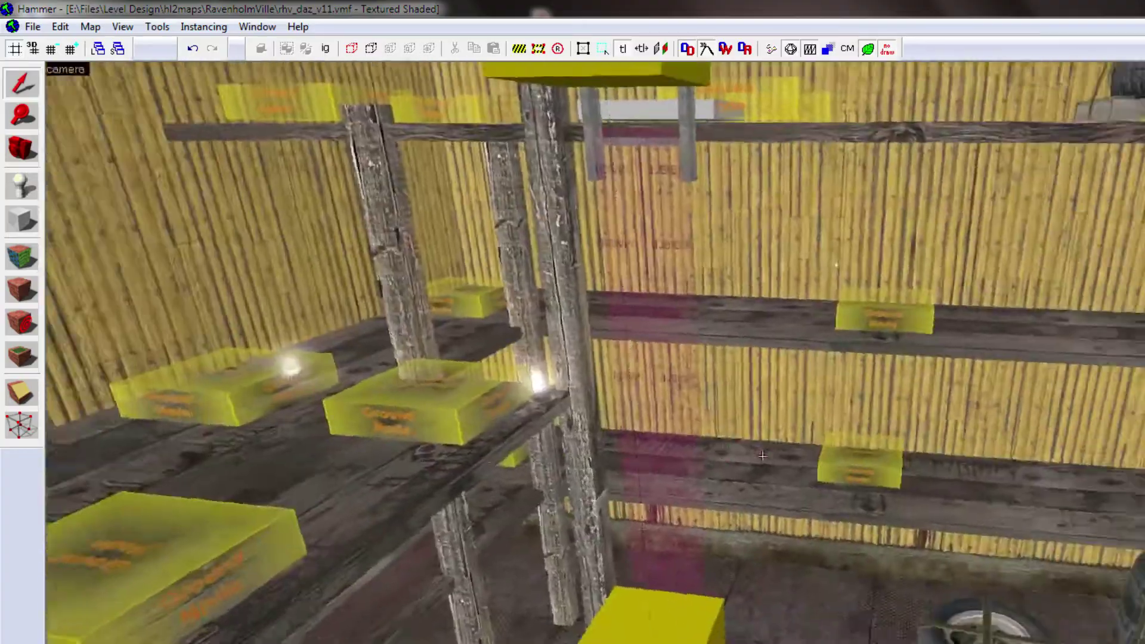
key(s)
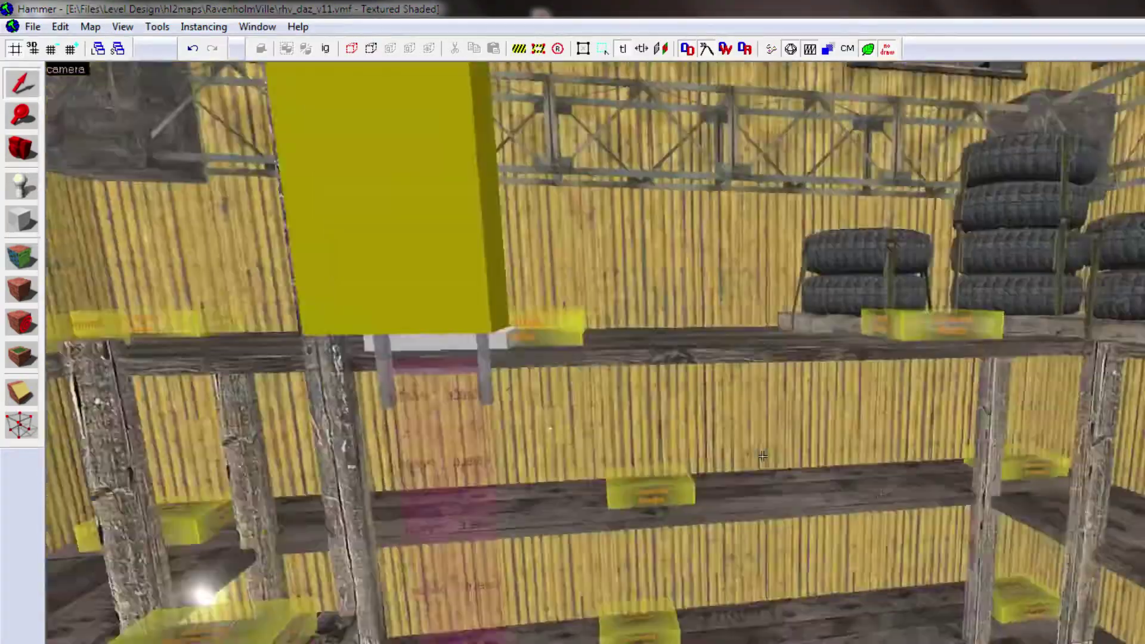
key(w)
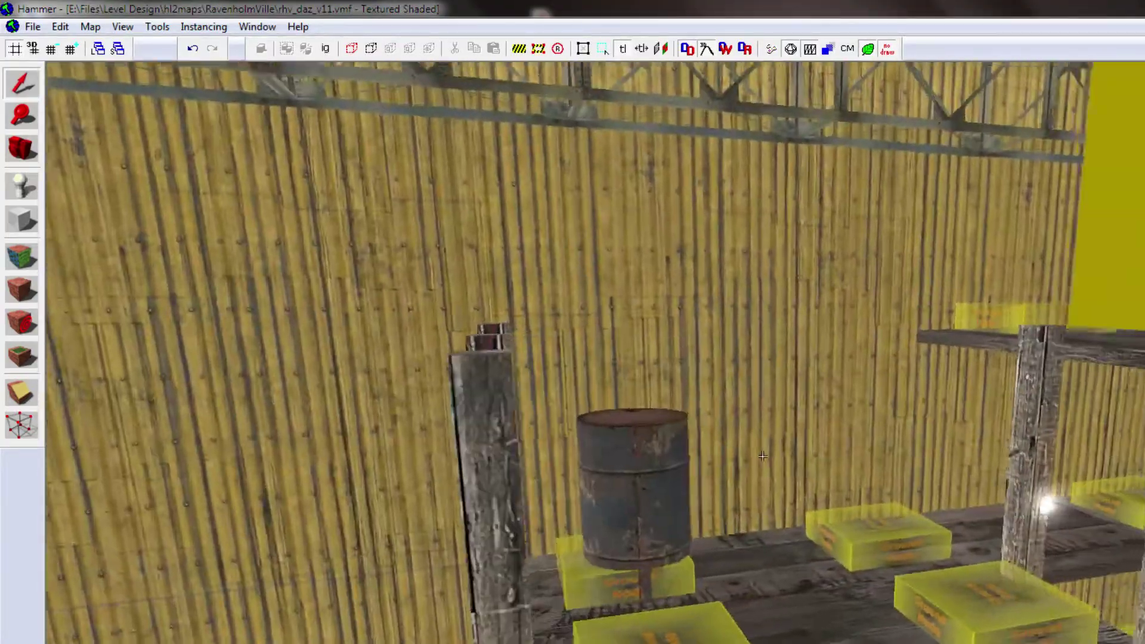
Approach the rusty barrel on the warehouse shelf, select it to show its bounds, and clear the selection.
key(z)
click(784, 496)
click(777, 575)
key(Escape)
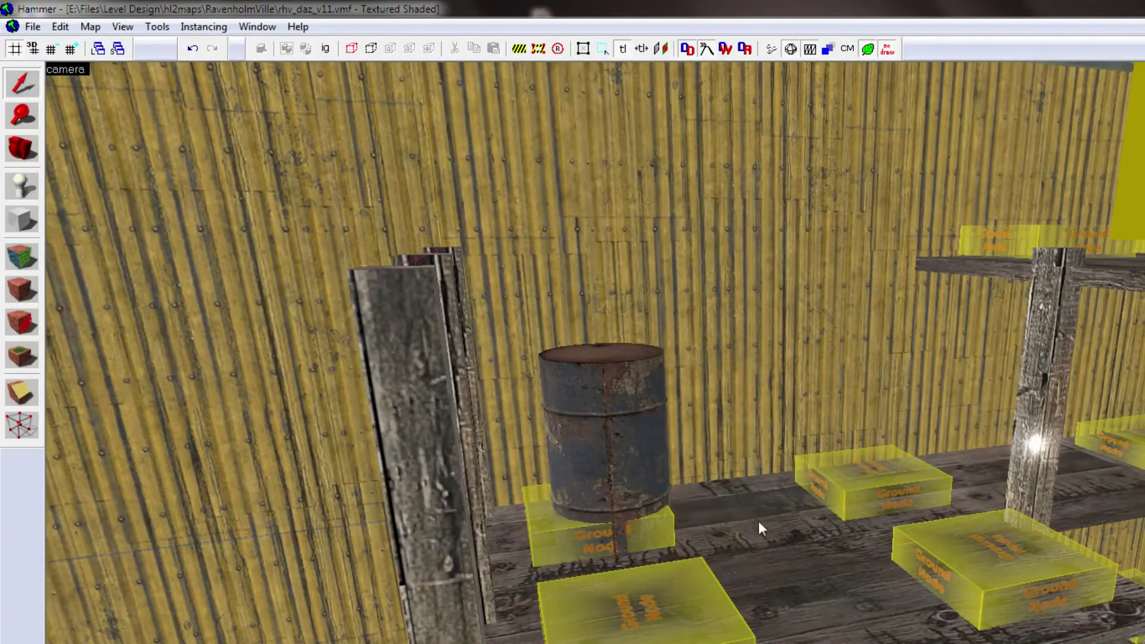
key(z)
key(Down)
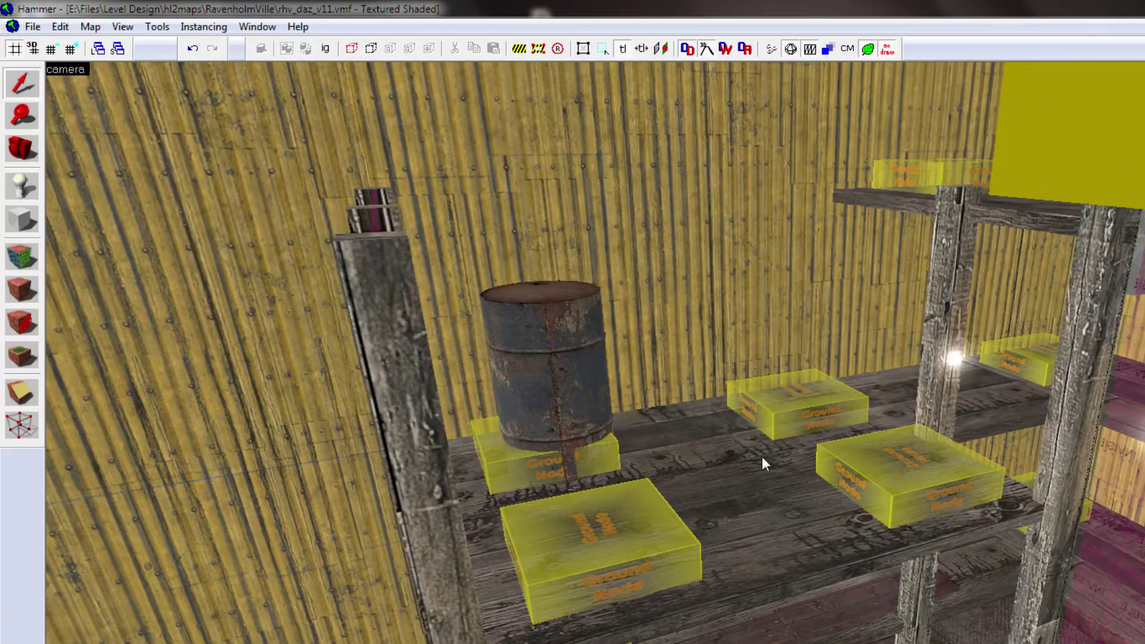
click(576, 372)
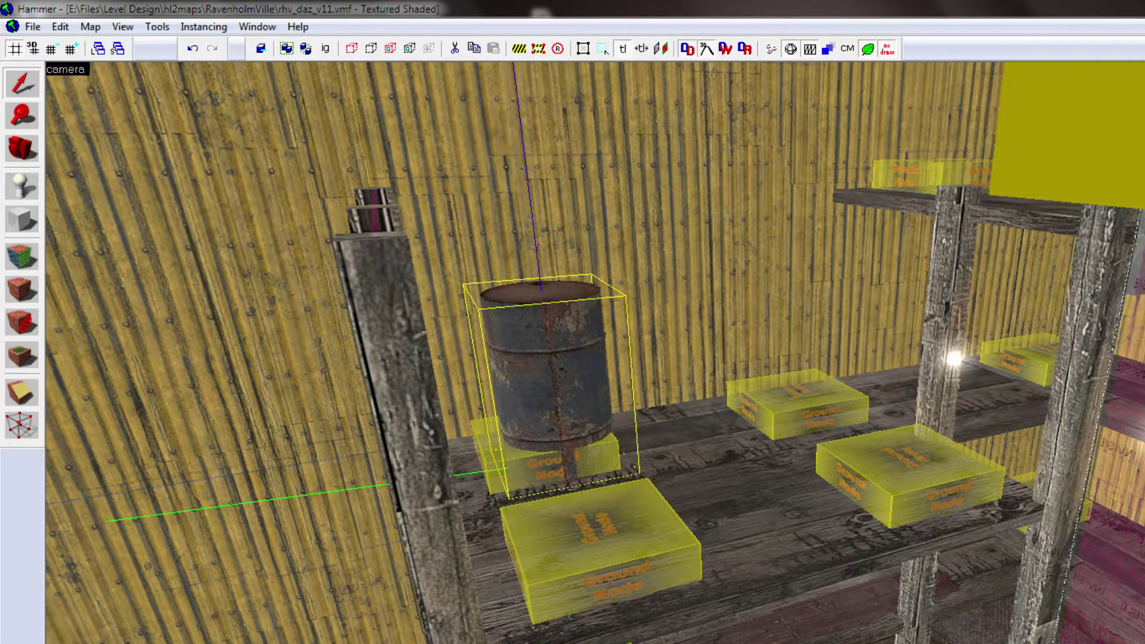
key(Escape)
Select the chain-link fence beside the barrel, view it together with the wooden posts, and deselect it.
key(z)
key(a)
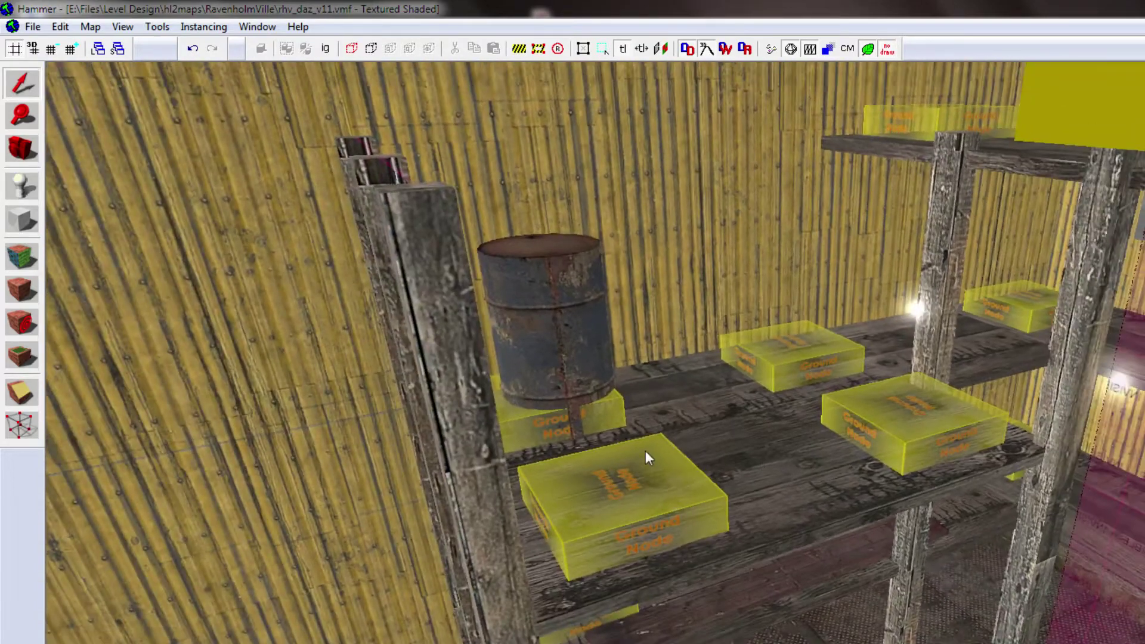
key(z)
key(a)
key(z)
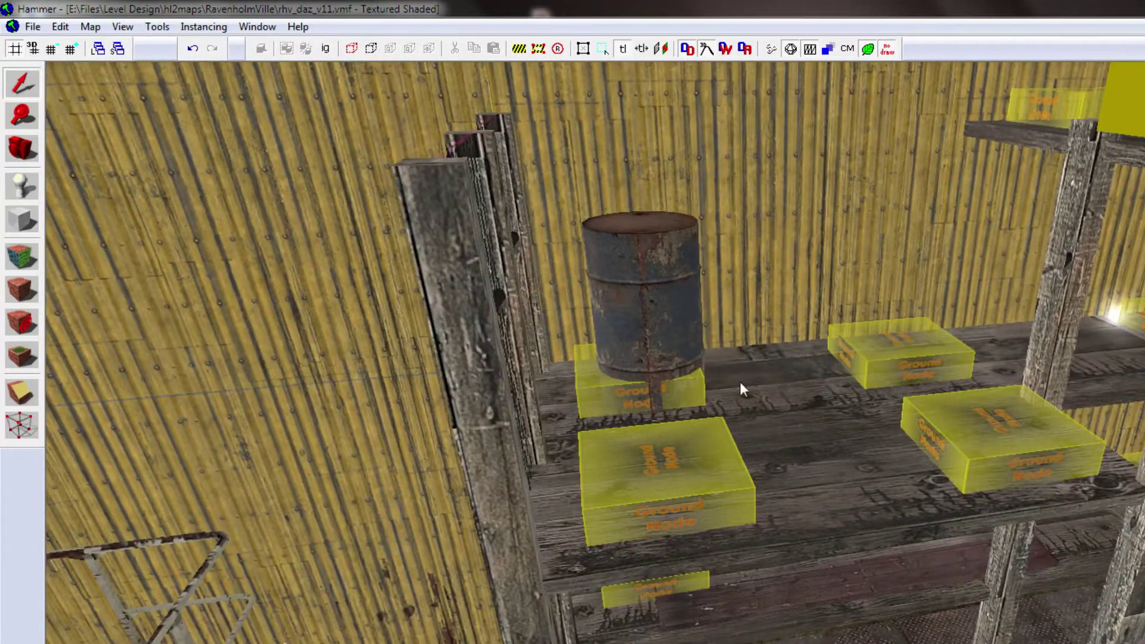
key(s)
key(z)
click(606, 400)
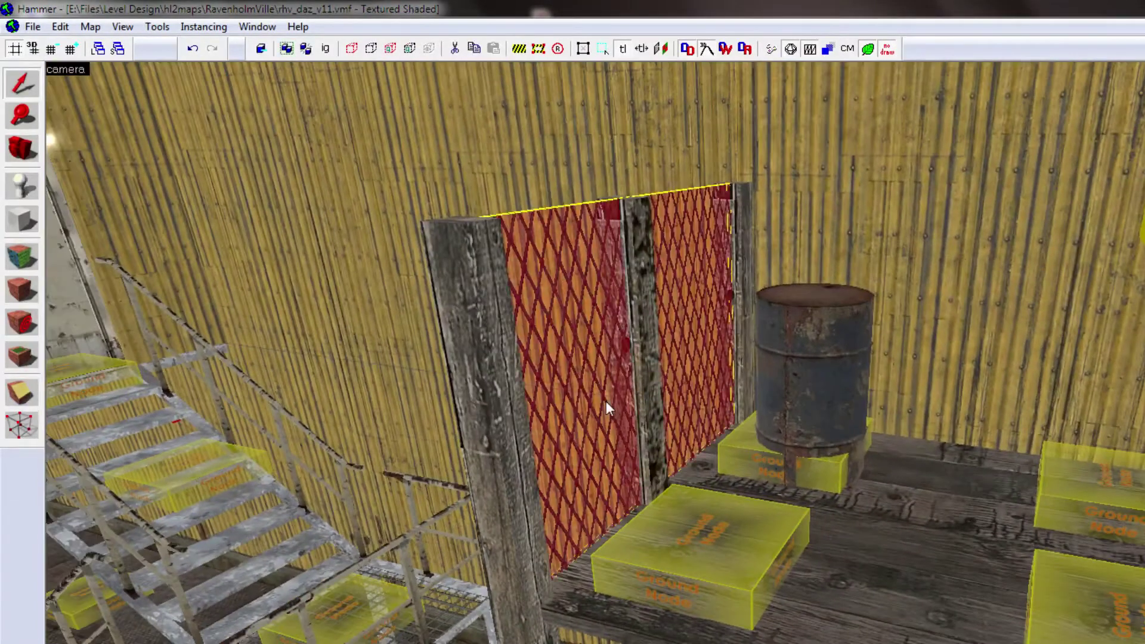
key(z)
key(z)
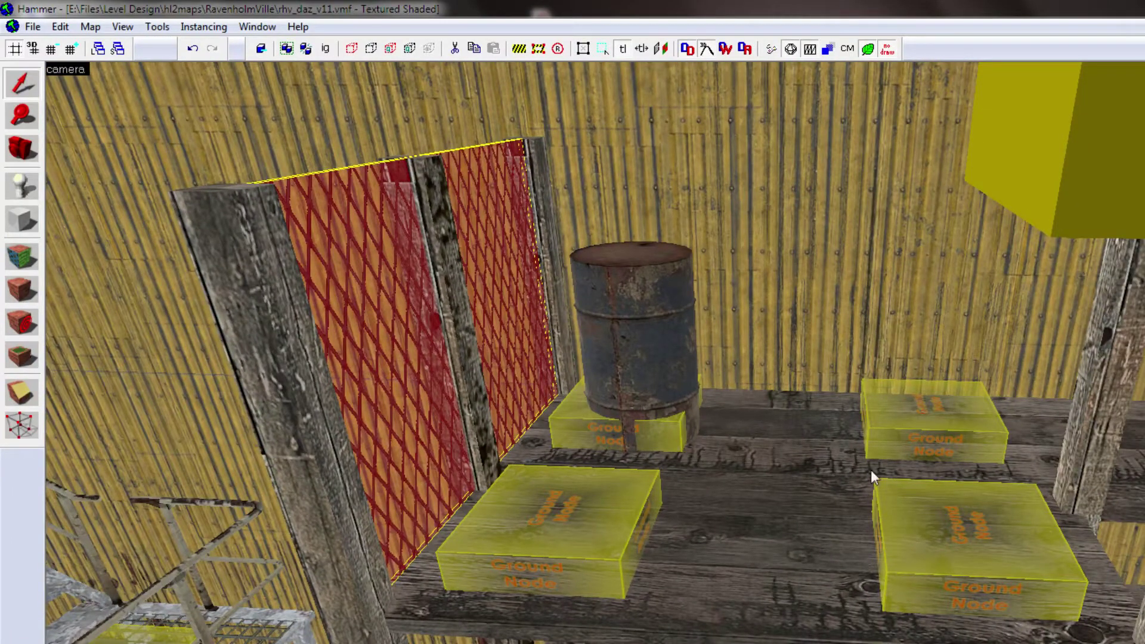
key(Escape)
Move up to the top shelf and inspect its wooden planks, ground nodes and strapped tyre stacks.
key(z)
key(a)
key(w)
key(z)
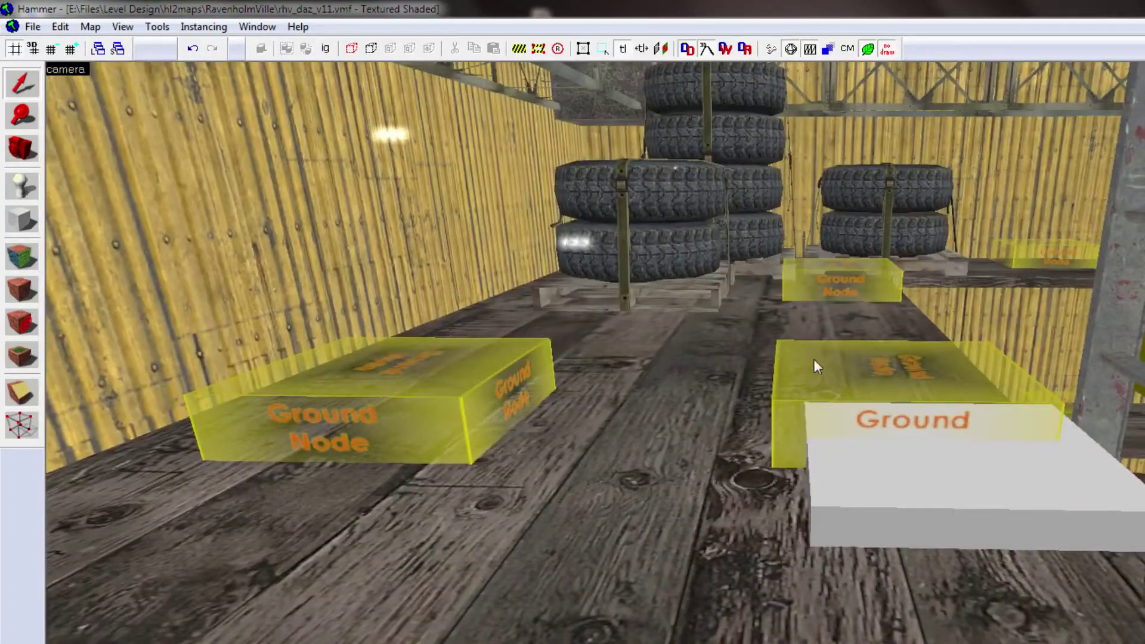
click(787, 327)
click(655, 321)
key(Escape)
key(z)
Examine the top of the ladder, the white block beside the ground node, and the girders around the warehouse walls.
key(w)
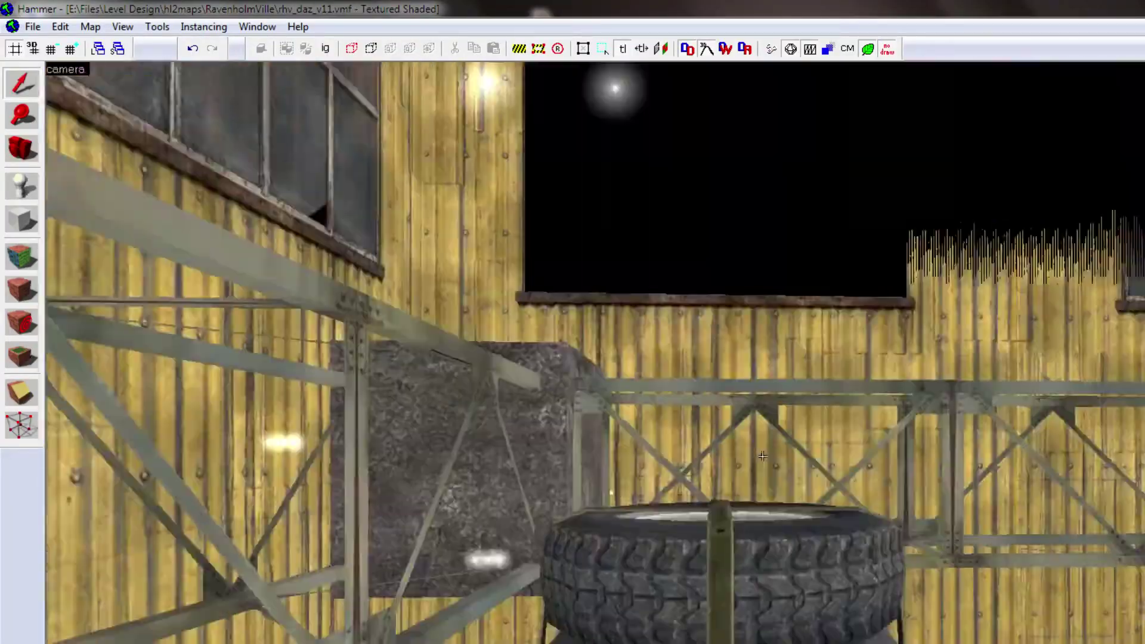
key(w)
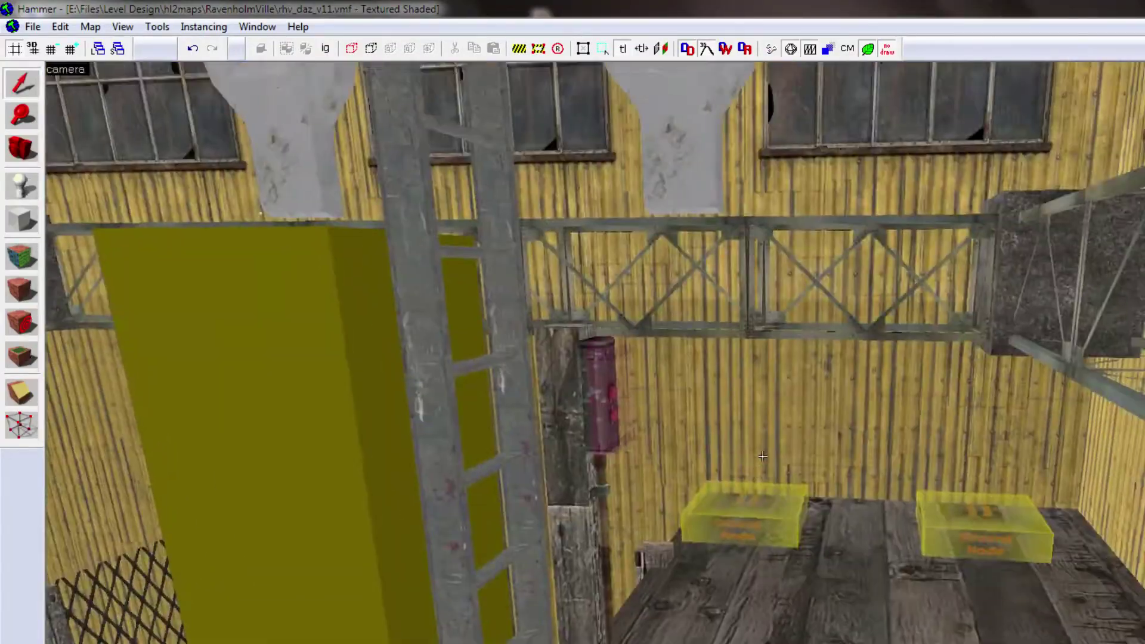
key(w)
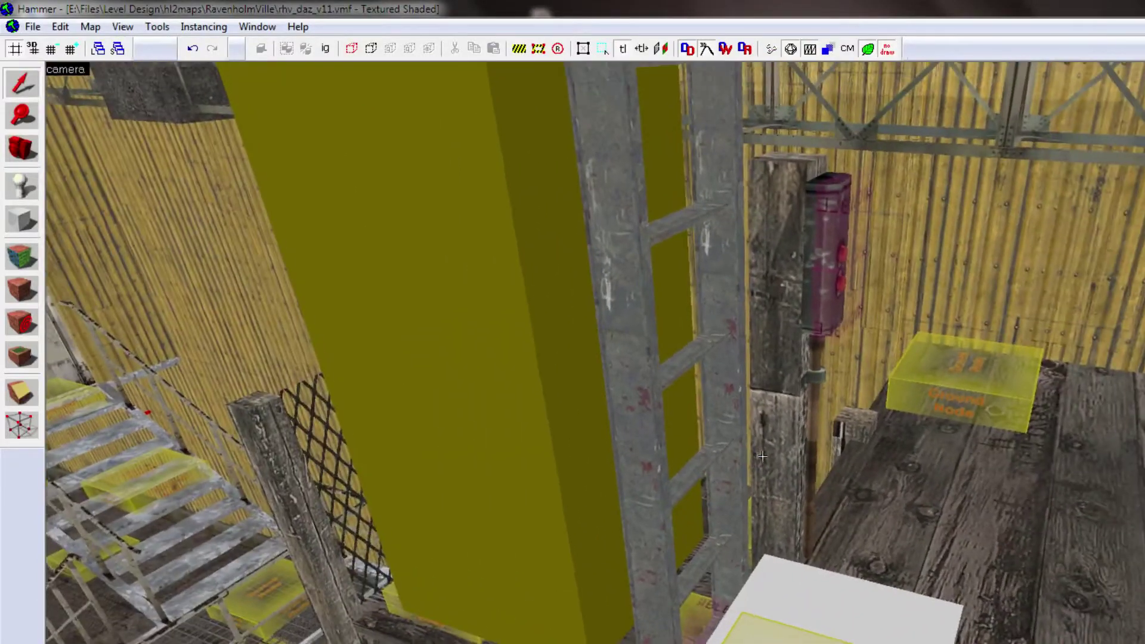
key(z)
key(z)
key(w)
key(z)
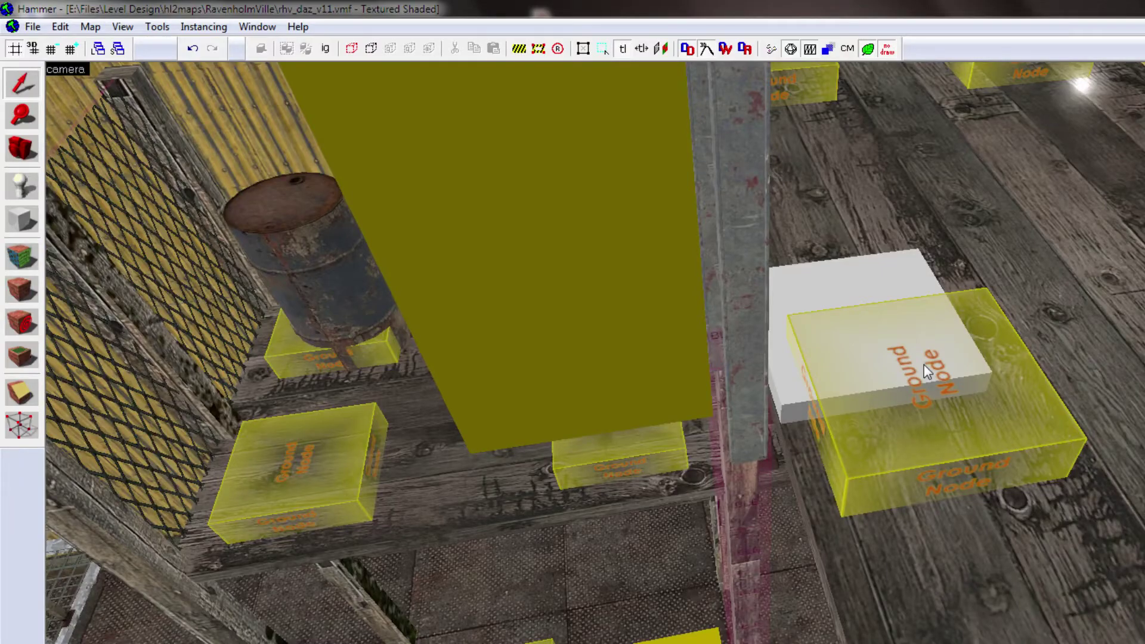
key(z)
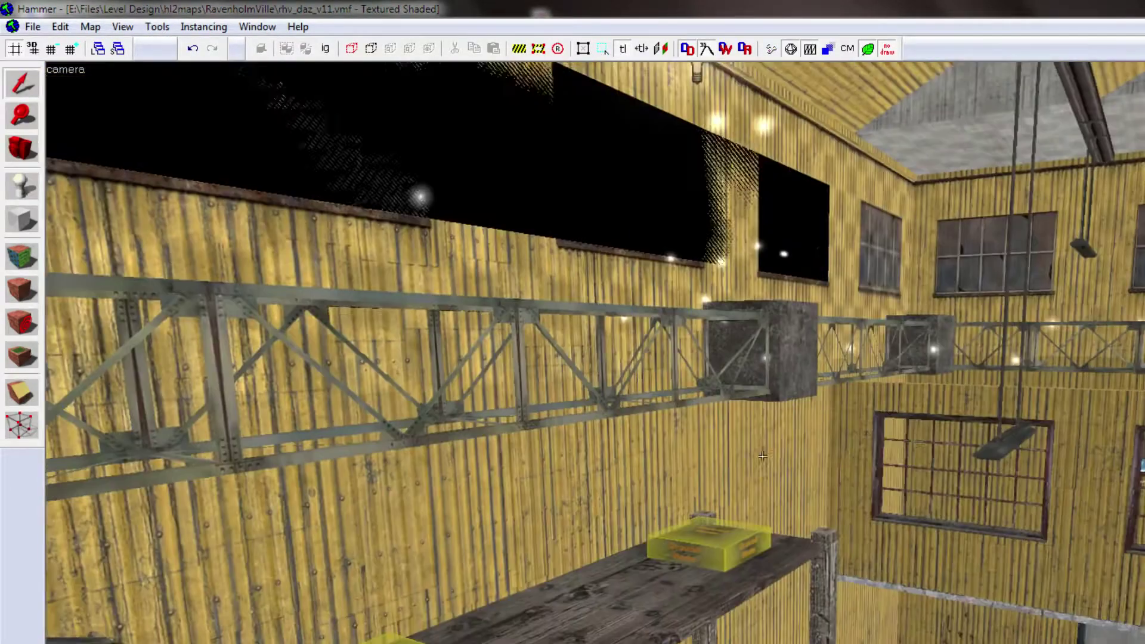
Move to the double doors under the EXIT sign and view their red bar, env_spark, filter_name and scripted sequence outside.
key(d)
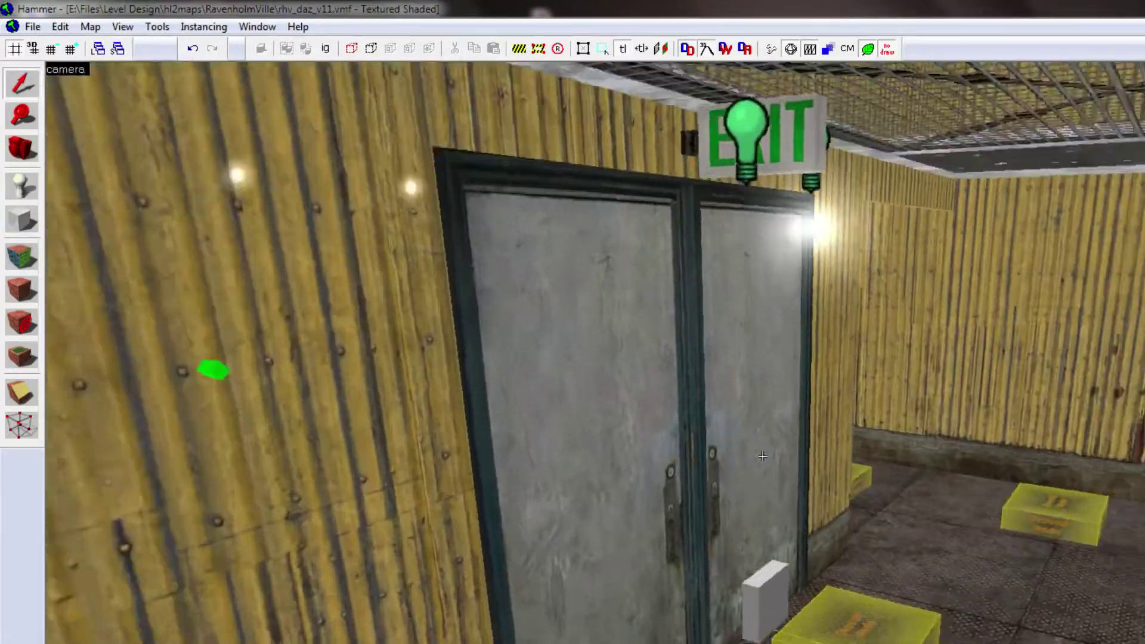
key(s)
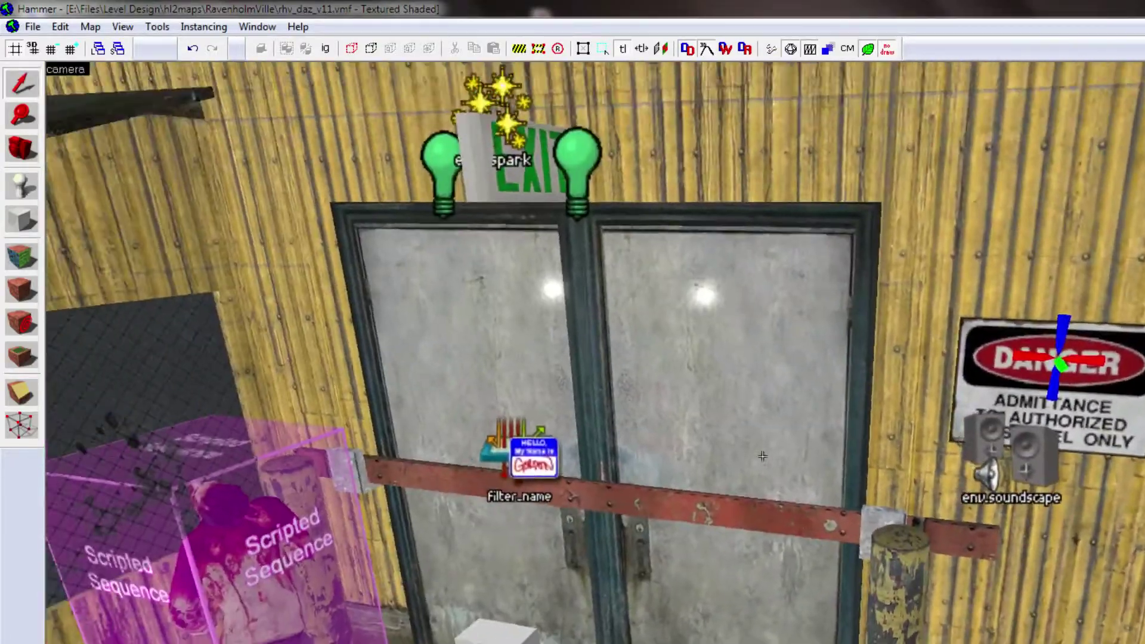
key(z)
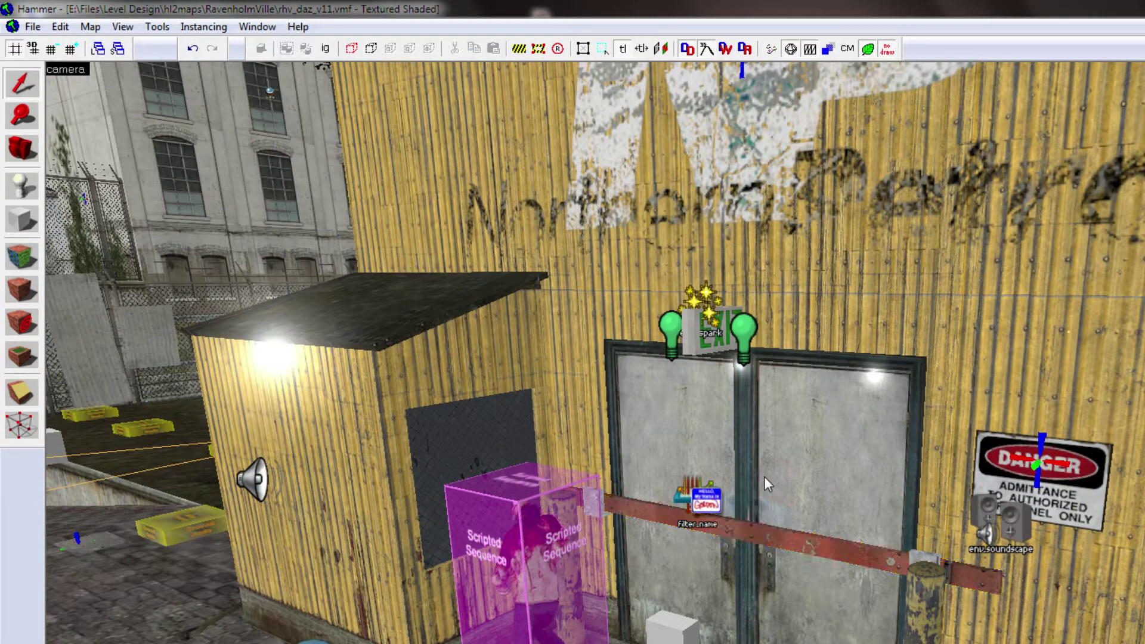
key(z)
key(w)
key(s)
key(w)
key(w)
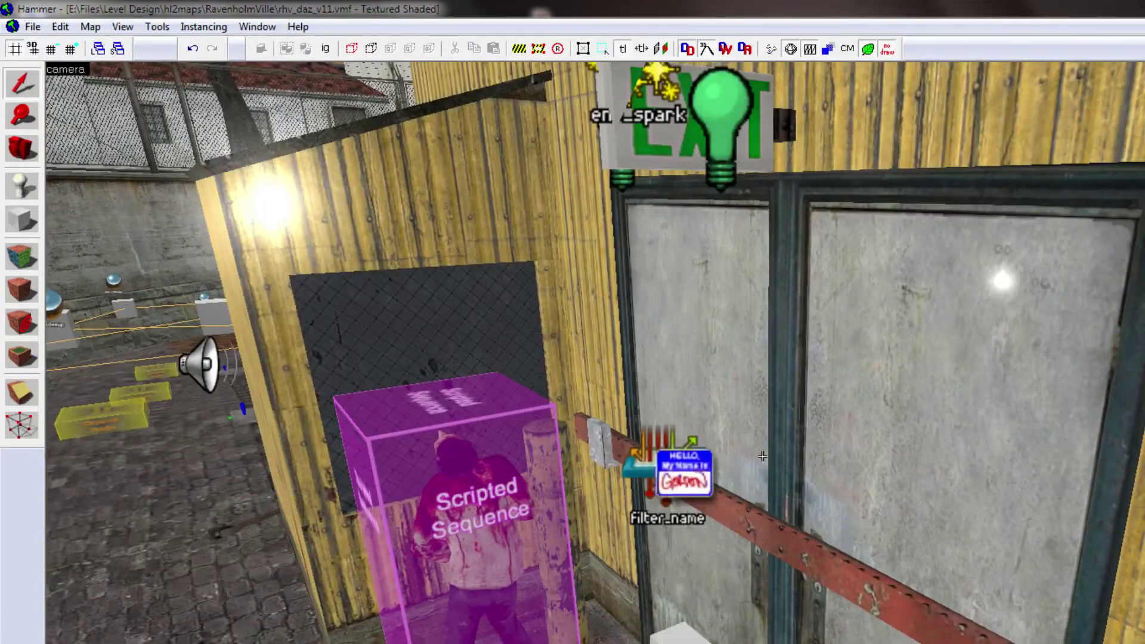
Examine the yellow lean-to with its mesh window and sound entity, and the face graffiti along the building's outer wall.
key(w)
key(a)
key(z)
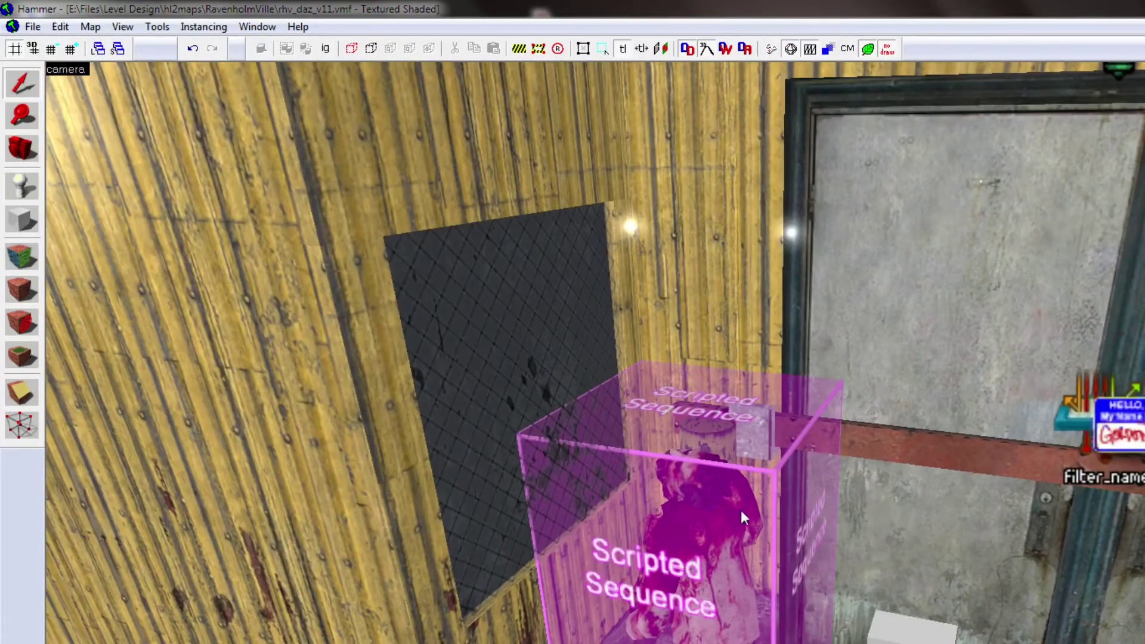
key(z)
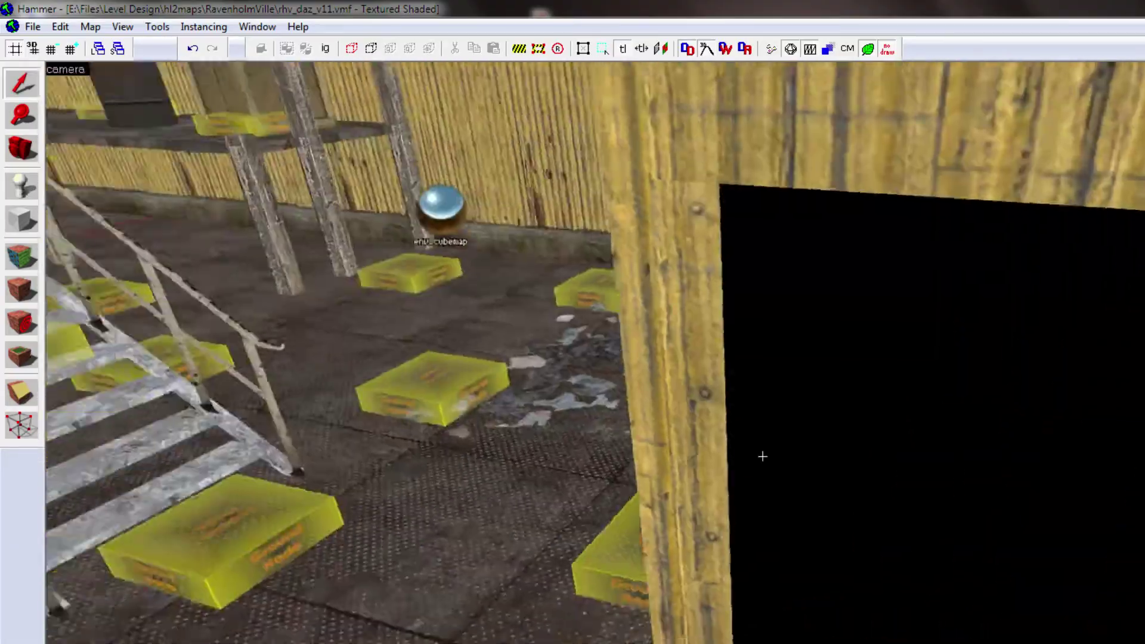
key(s)
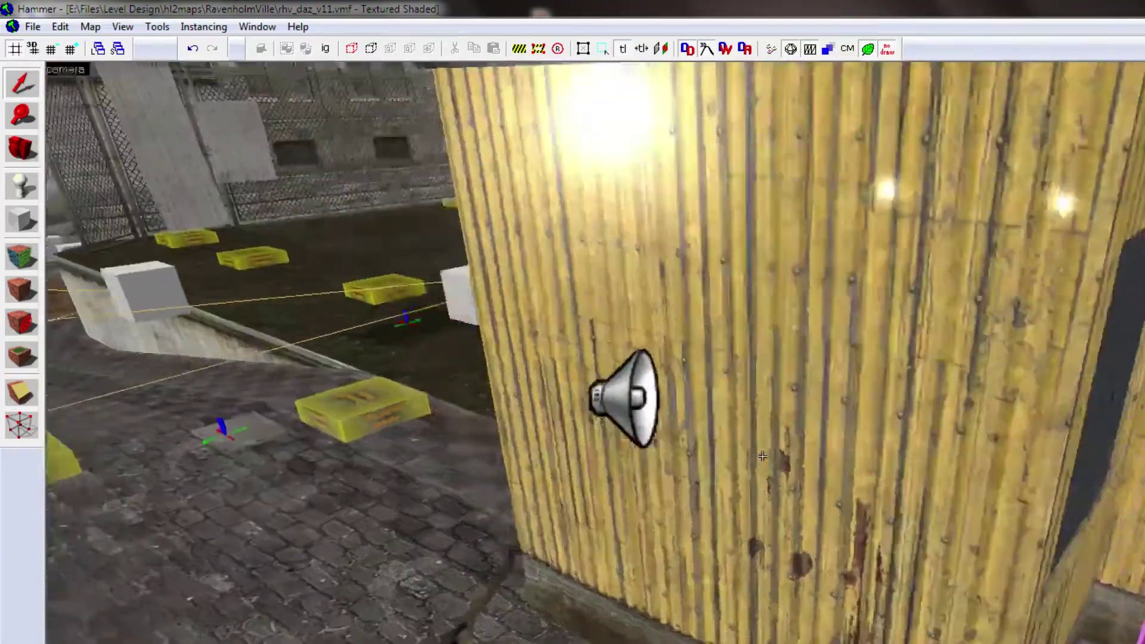
key(w)
key(s)
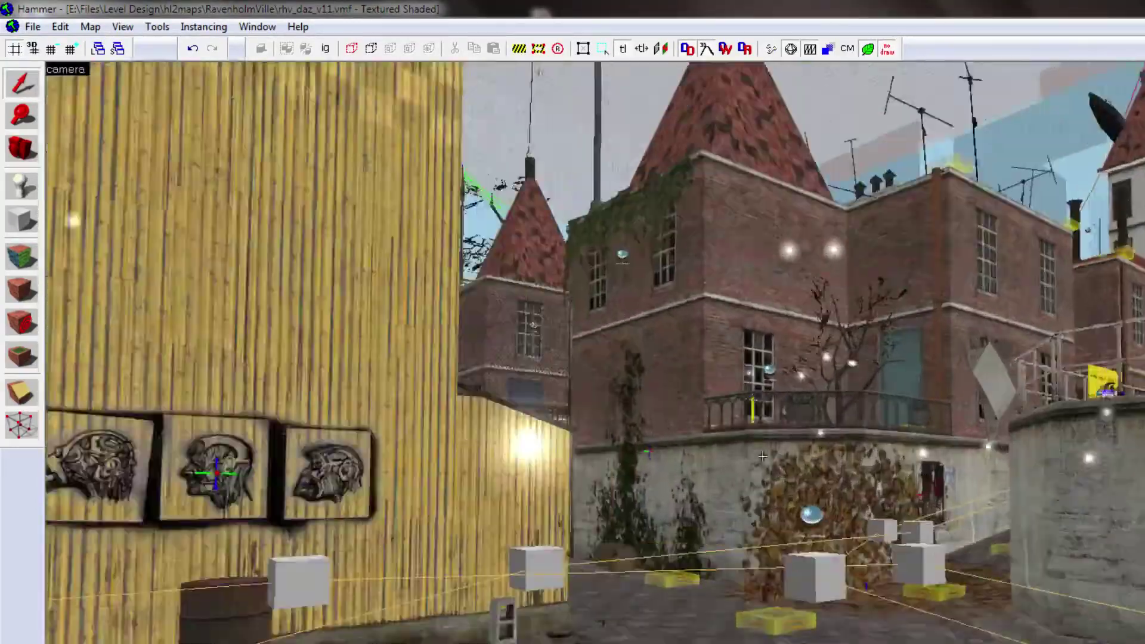
key(w)
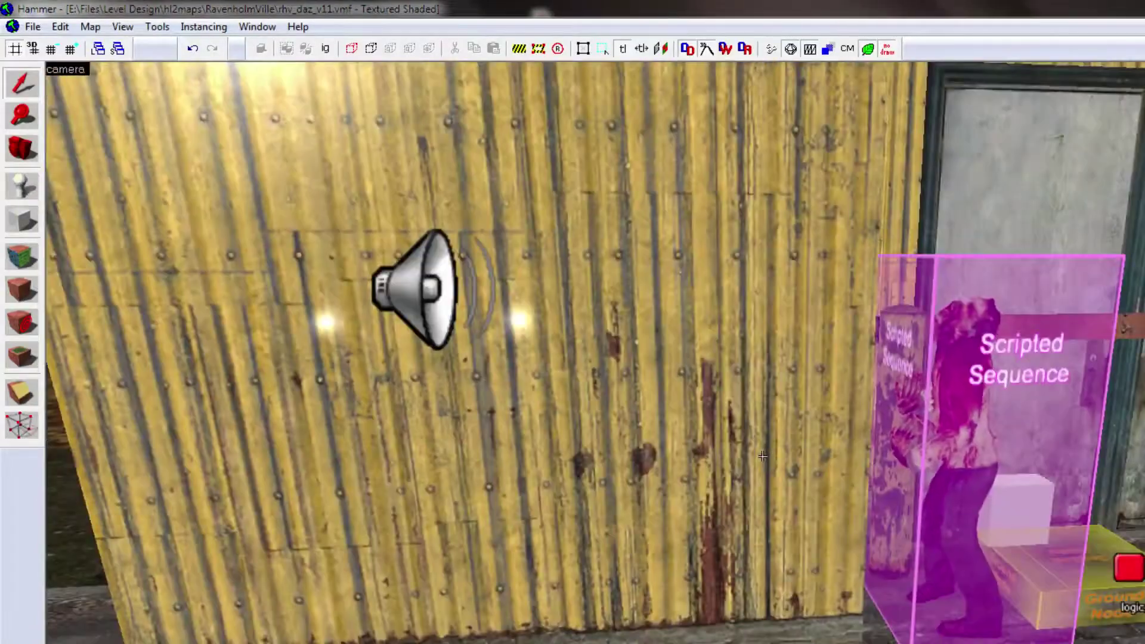
Pass through the lean-to wall and view the red bar, metal bracket and weathered bollard outside the double doors.
key(s)
key(w)
key(w)
key(Right)
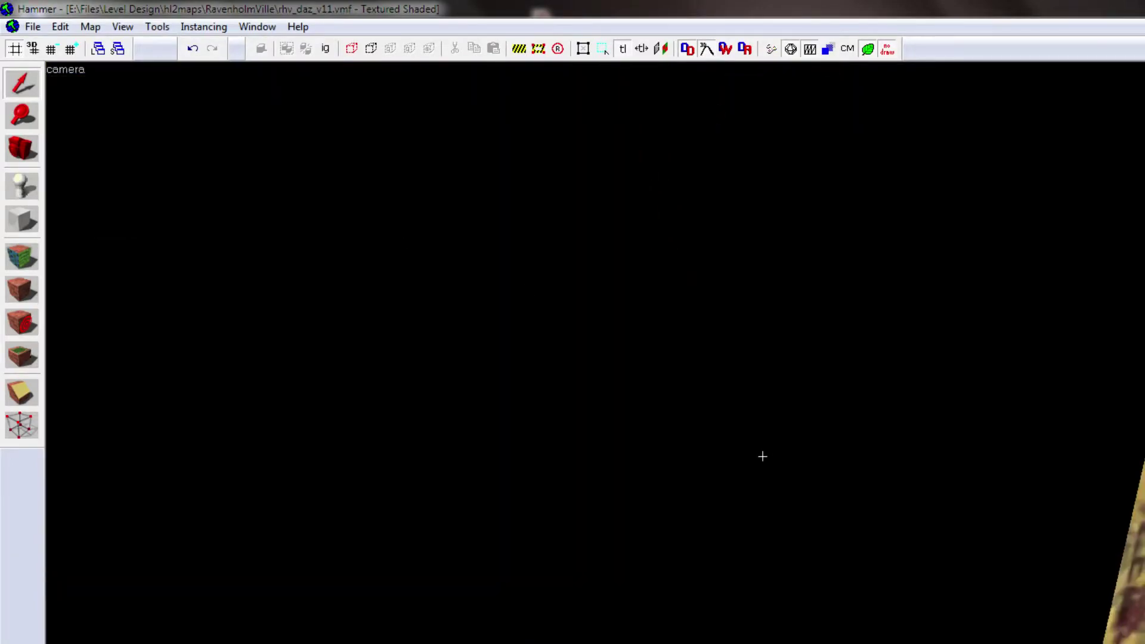
key(Right)
key(Right)
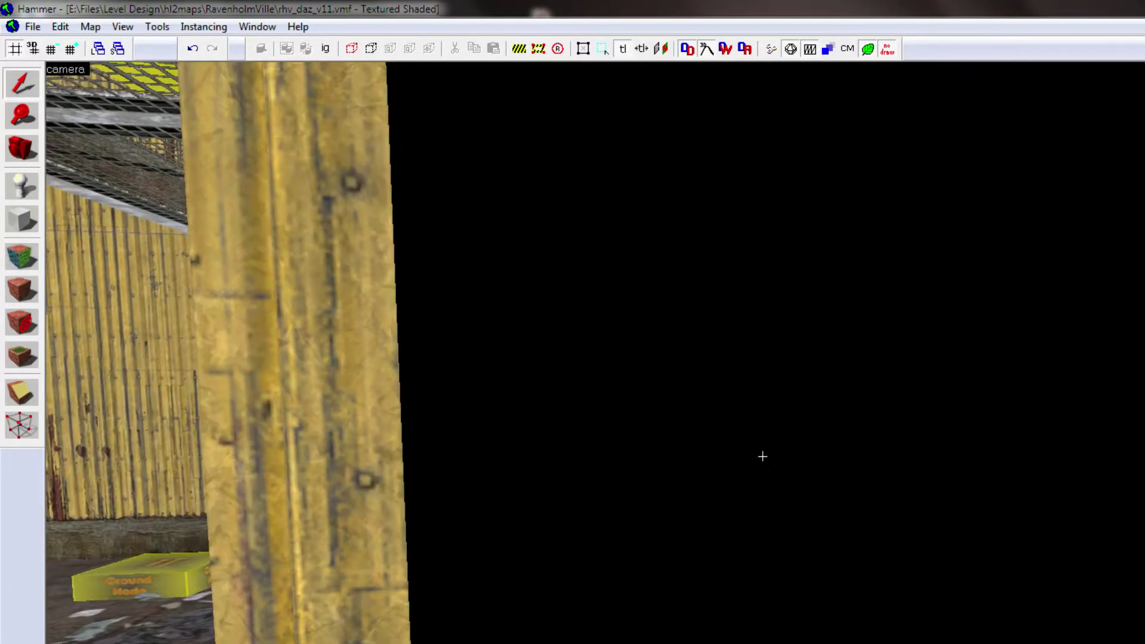
key(s)
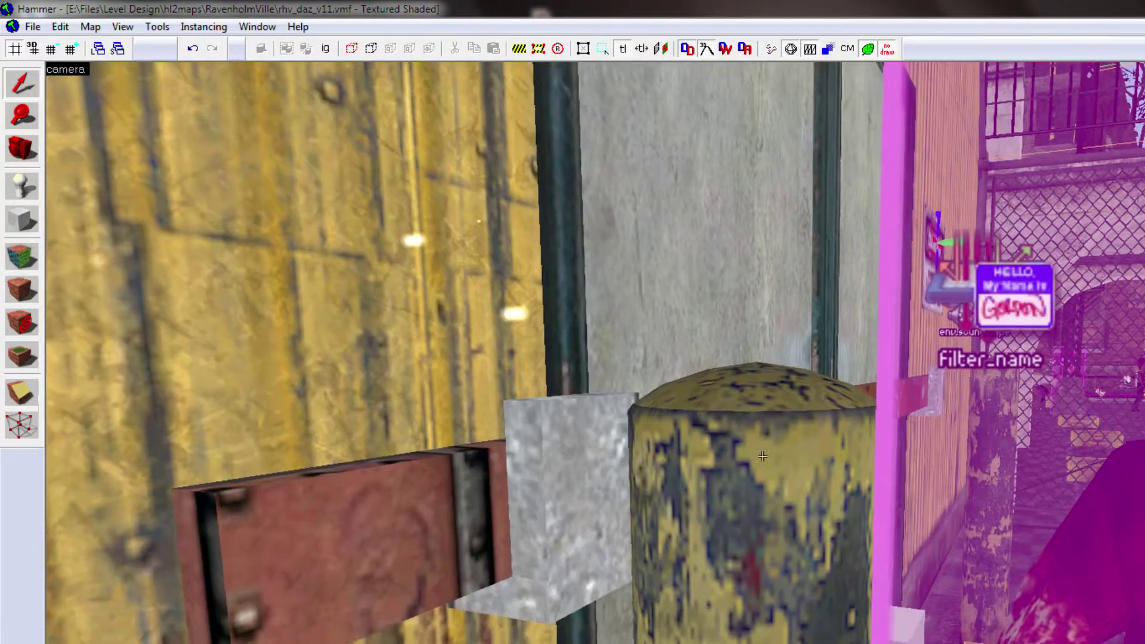
Move back inside to the double doors by the radiator and select the door leaves one after the other.
key(w)
key(s)
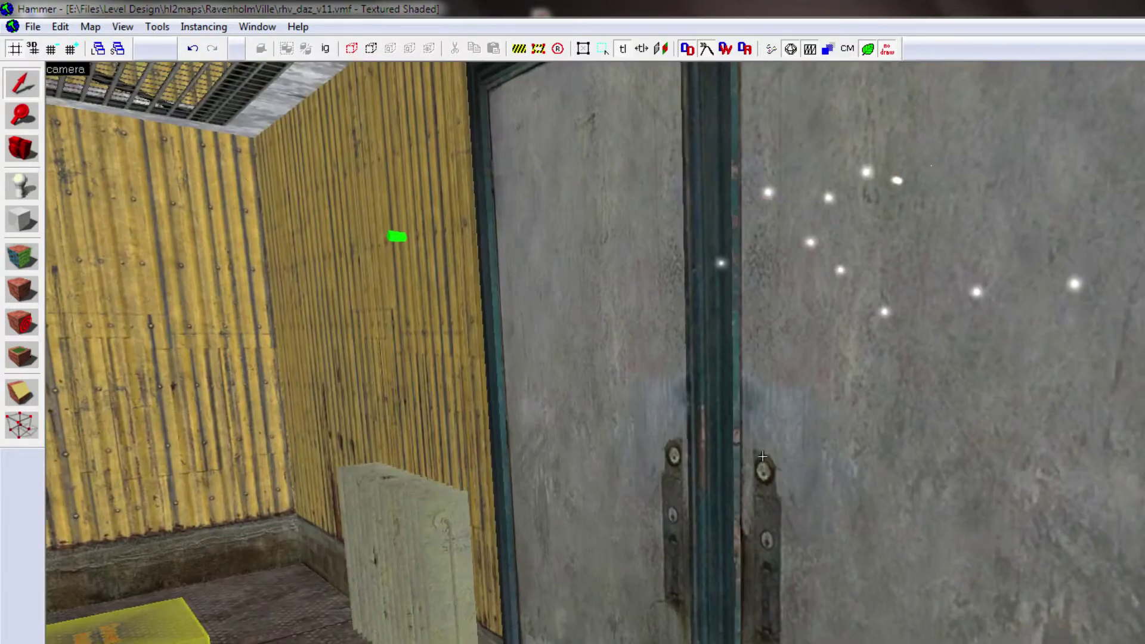
key(a)
key(z)
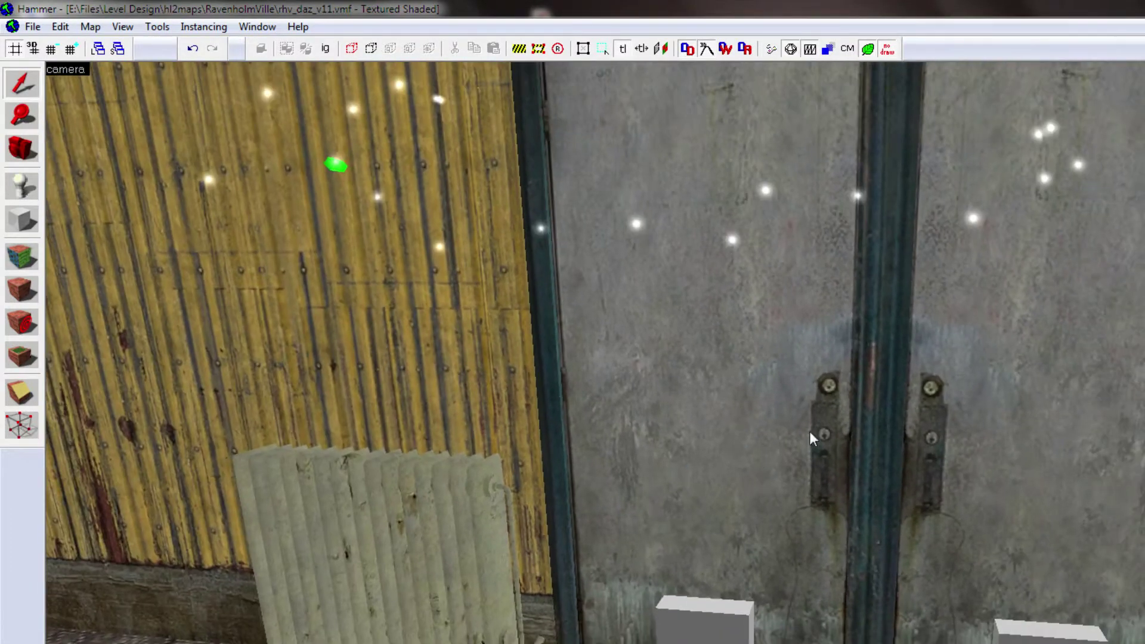
click(738, 435)
click(937, 433)
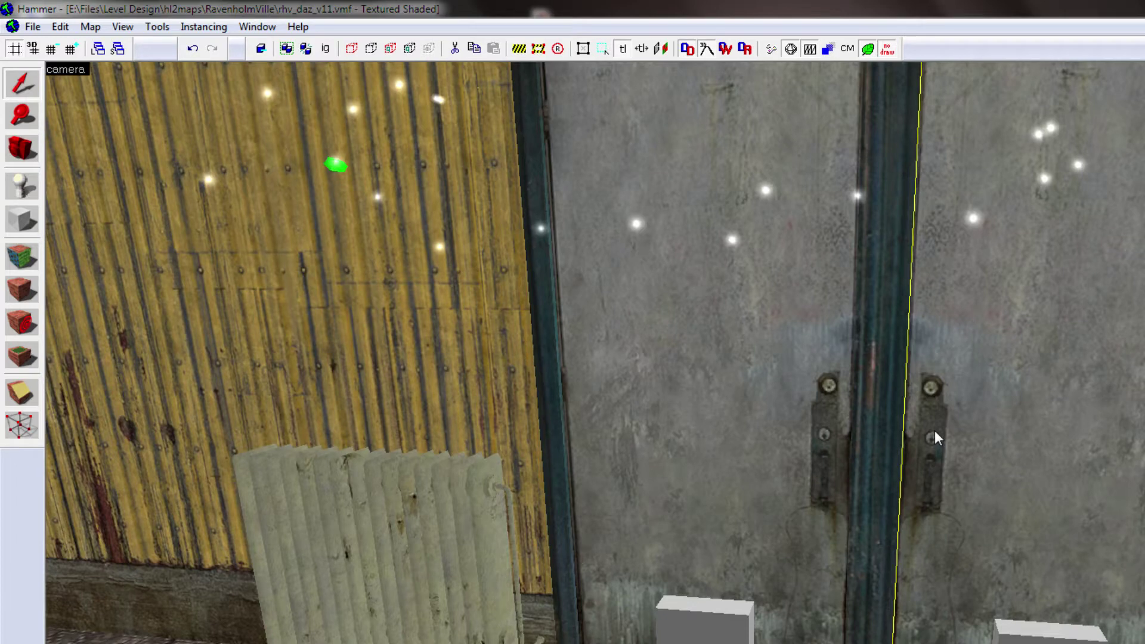
key(z)
key(d)
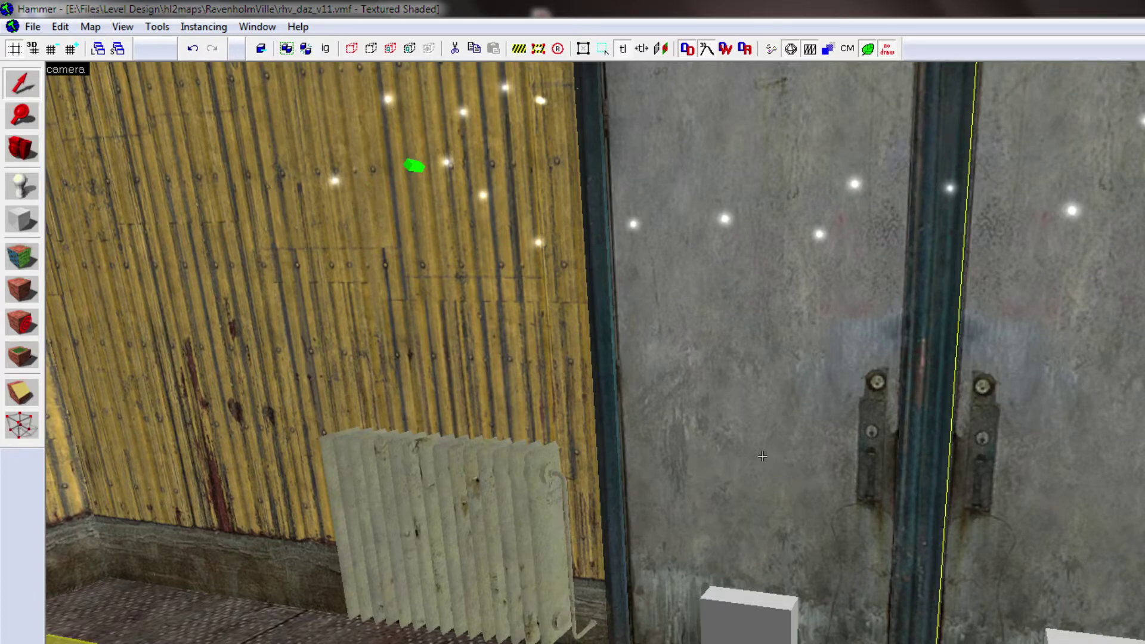
Deselect the door leaf and back outside to view the double doors with their red bar, filter_name and scripted sequence.
key(s)
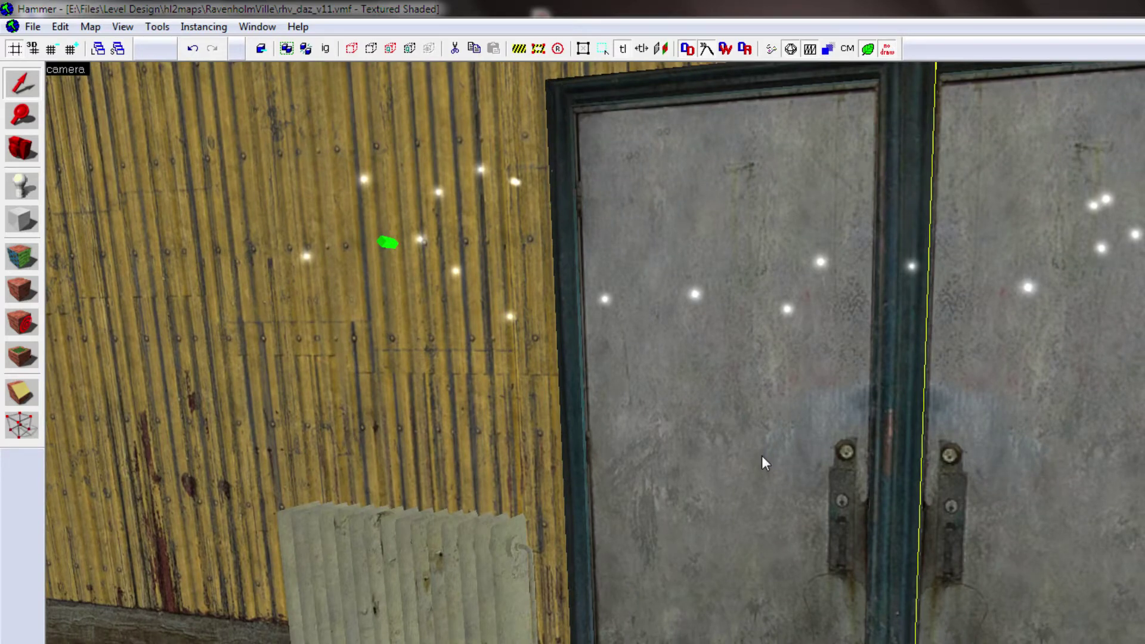
key(Escape)
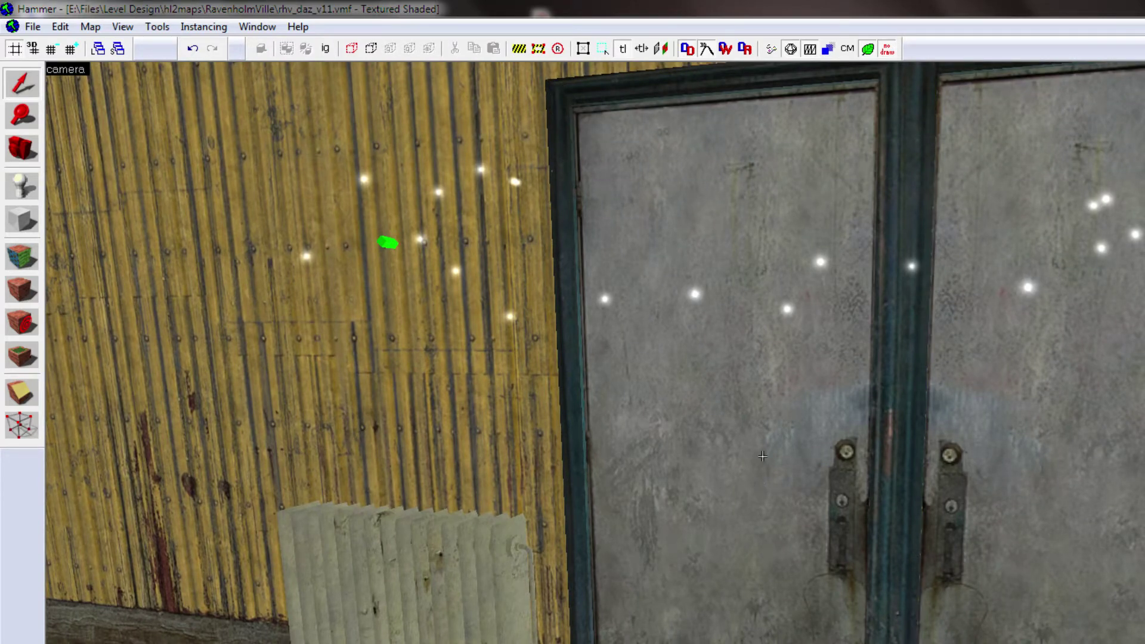
key(s)
key(d)
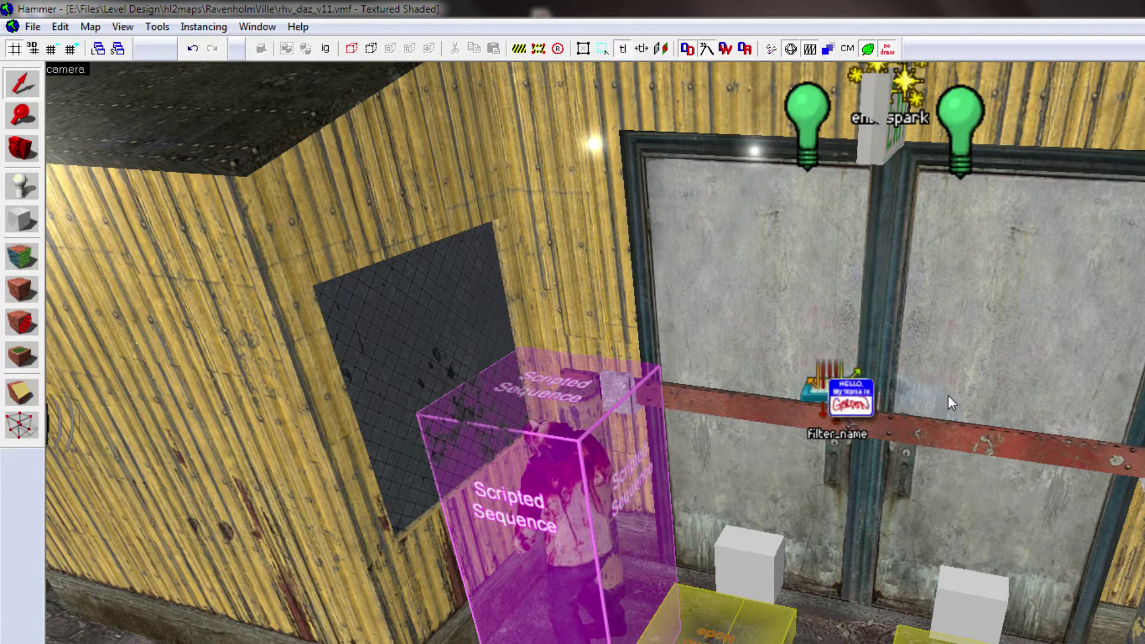
key(z)
key(d)
key(a)
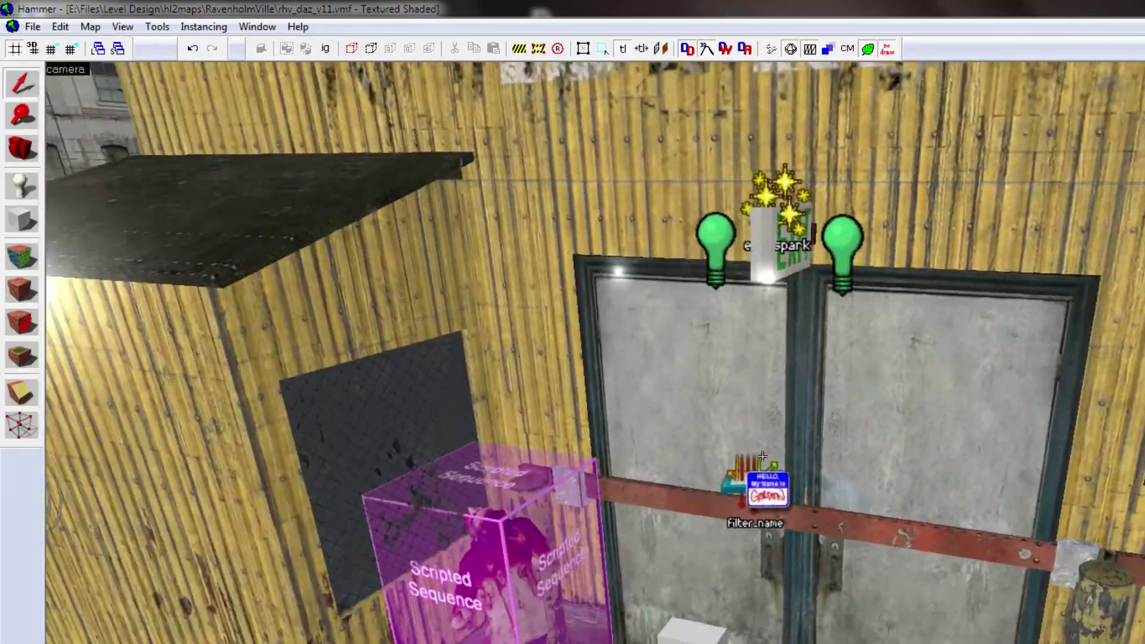
key(a)
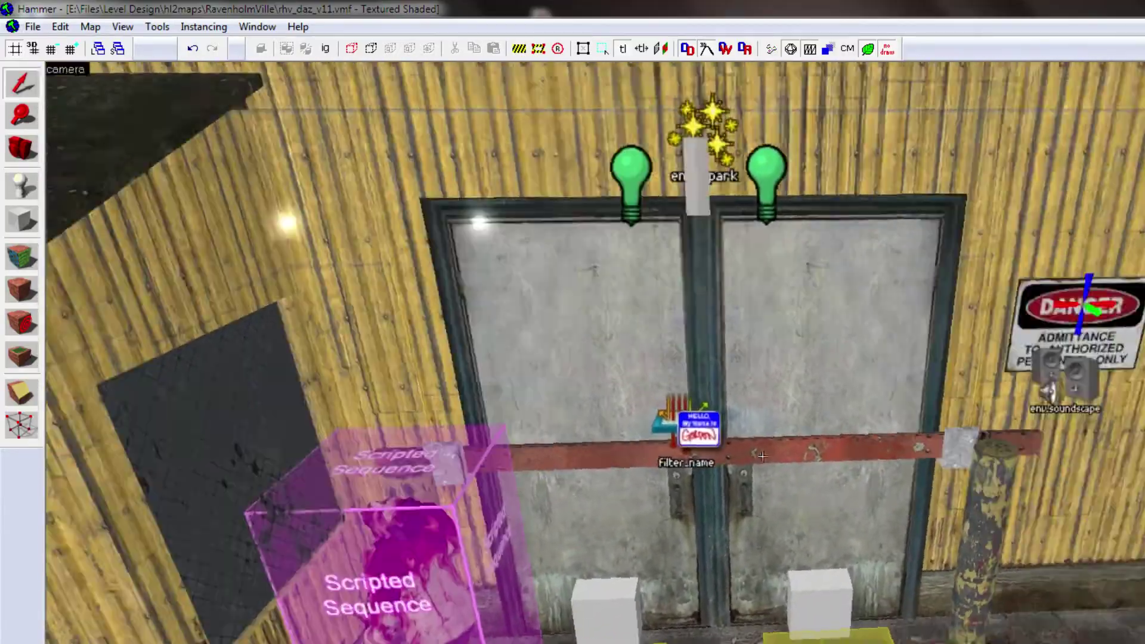
Fly from the double doors through the brick alley and streets to the red truck and fenced yard.
key(w)
key(s)
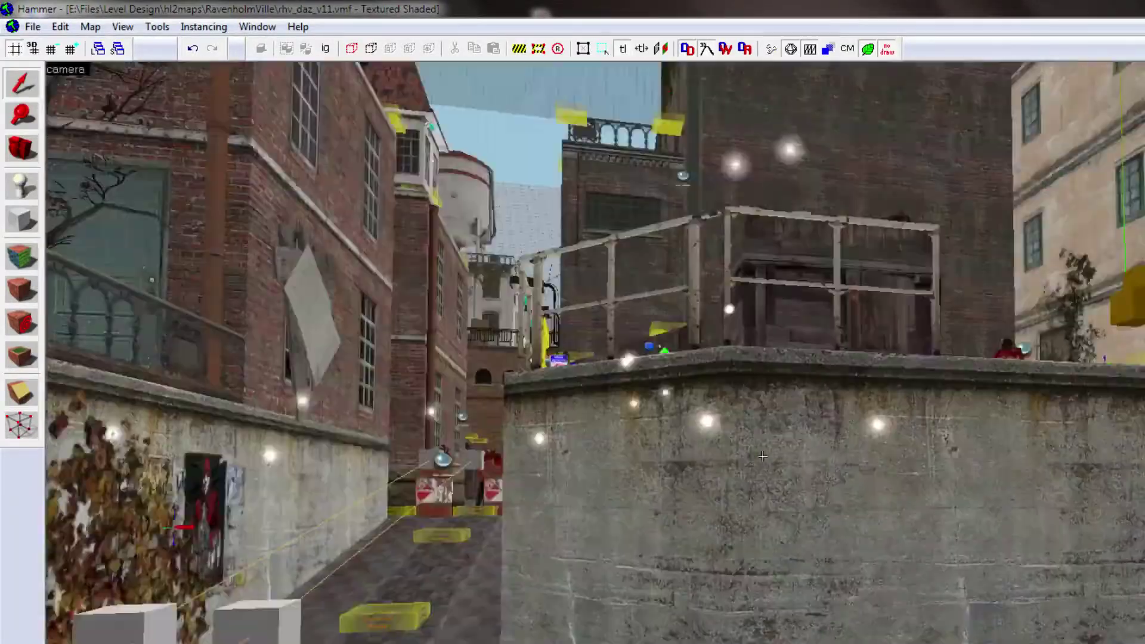
key(a)
key(w)
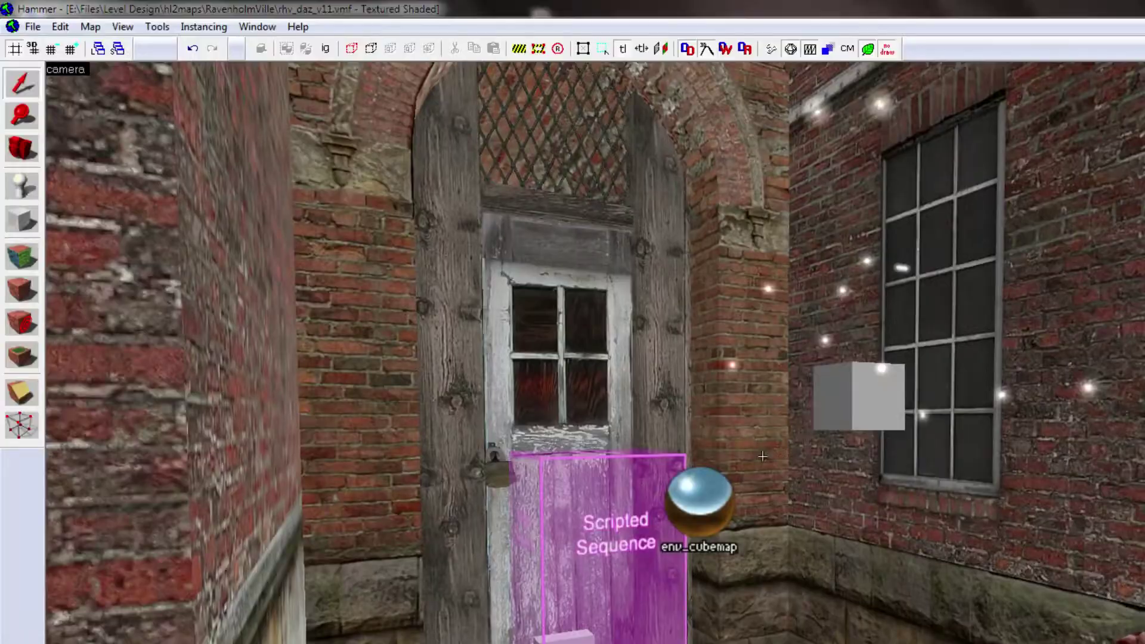
key(w)
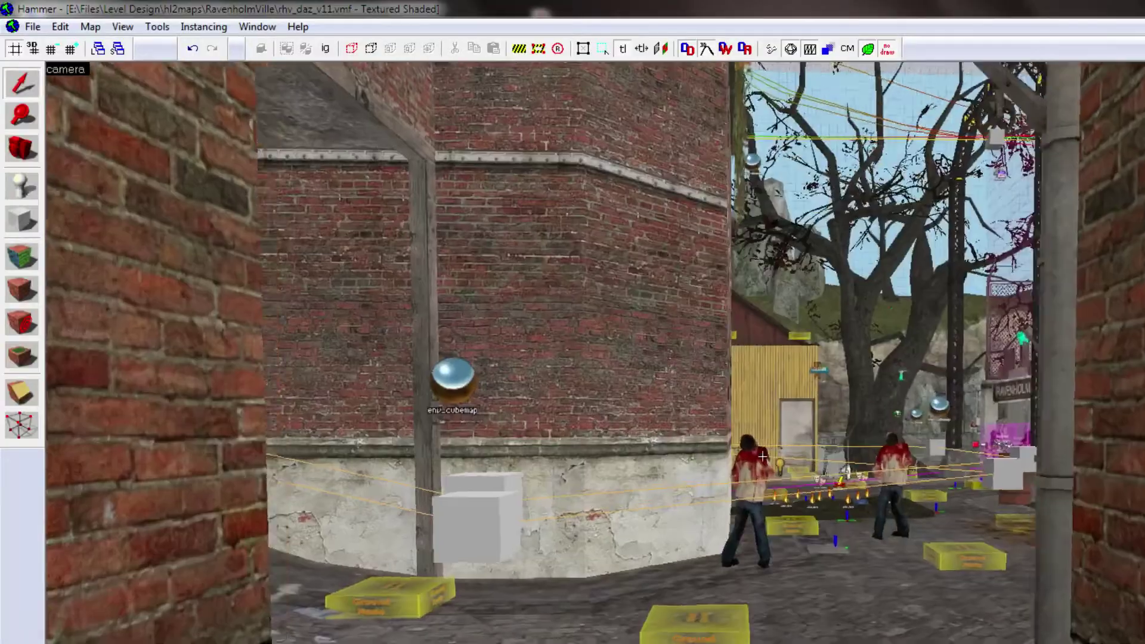
key(w)
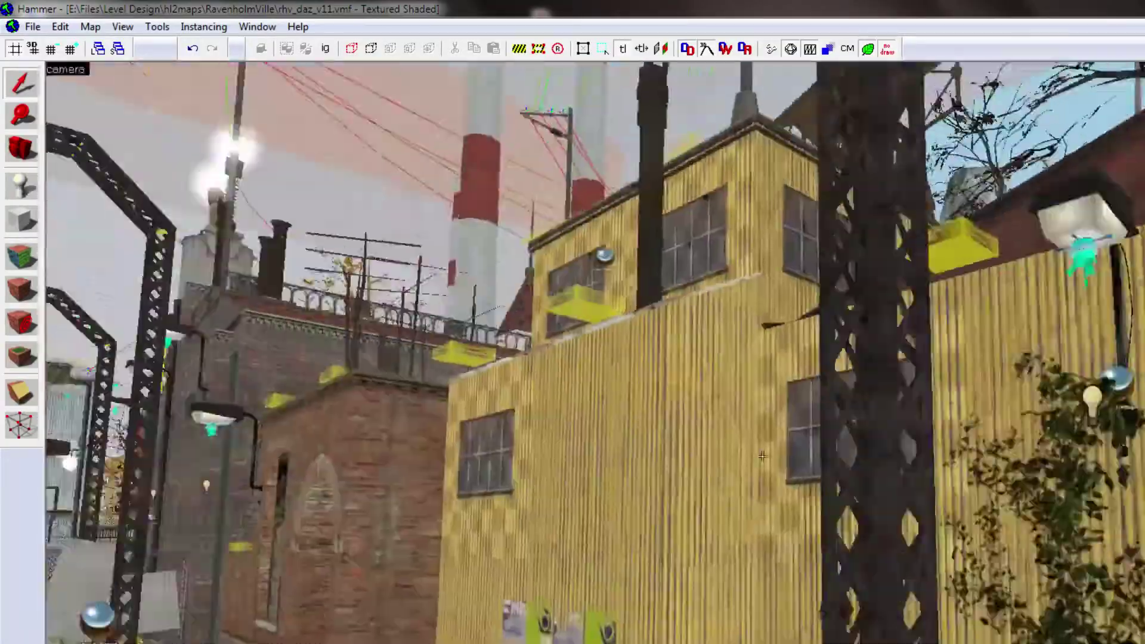
key(w)
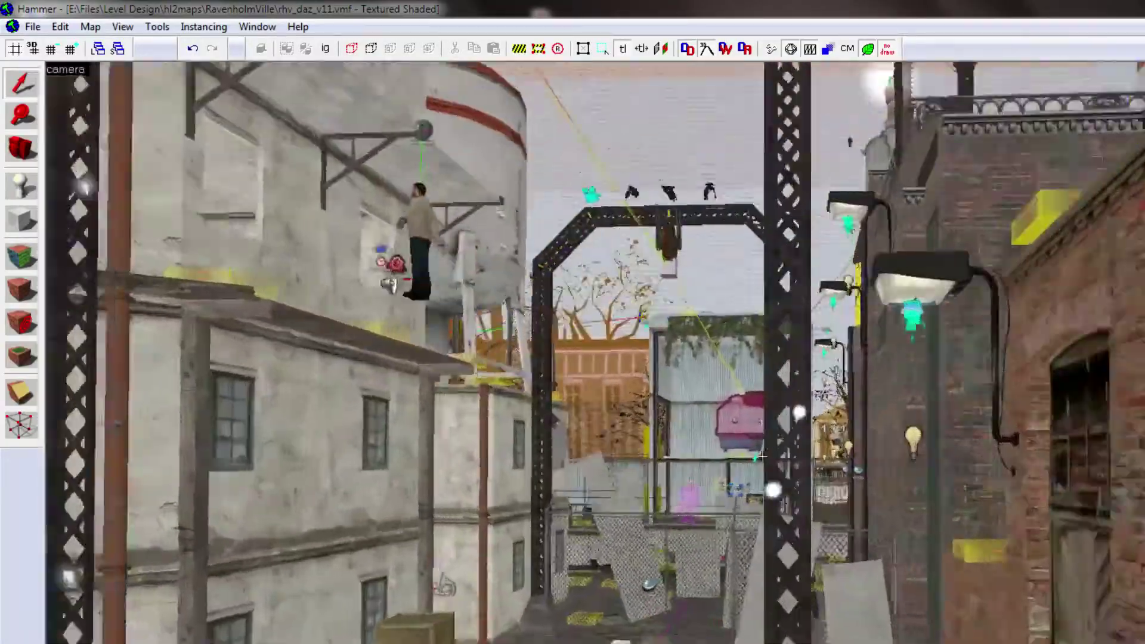
key(w)
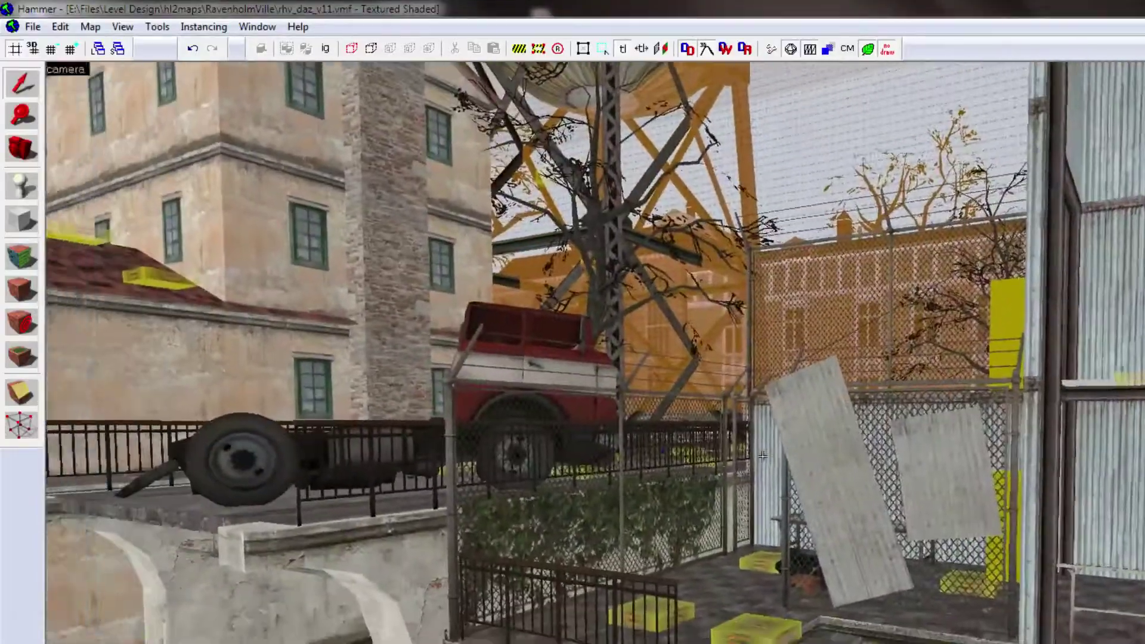
View the yellow building behind the mesh fence and descend to the pale building's corner beside the wall graffiti.
key(Left)
key(d)
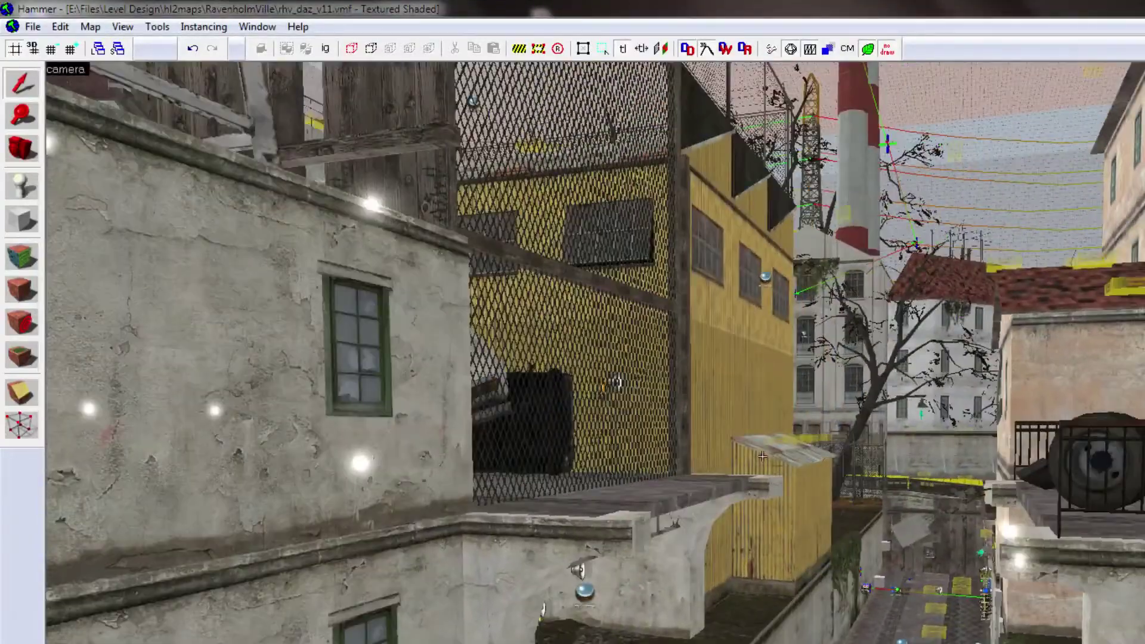
key(s)
key(w)
key(z)
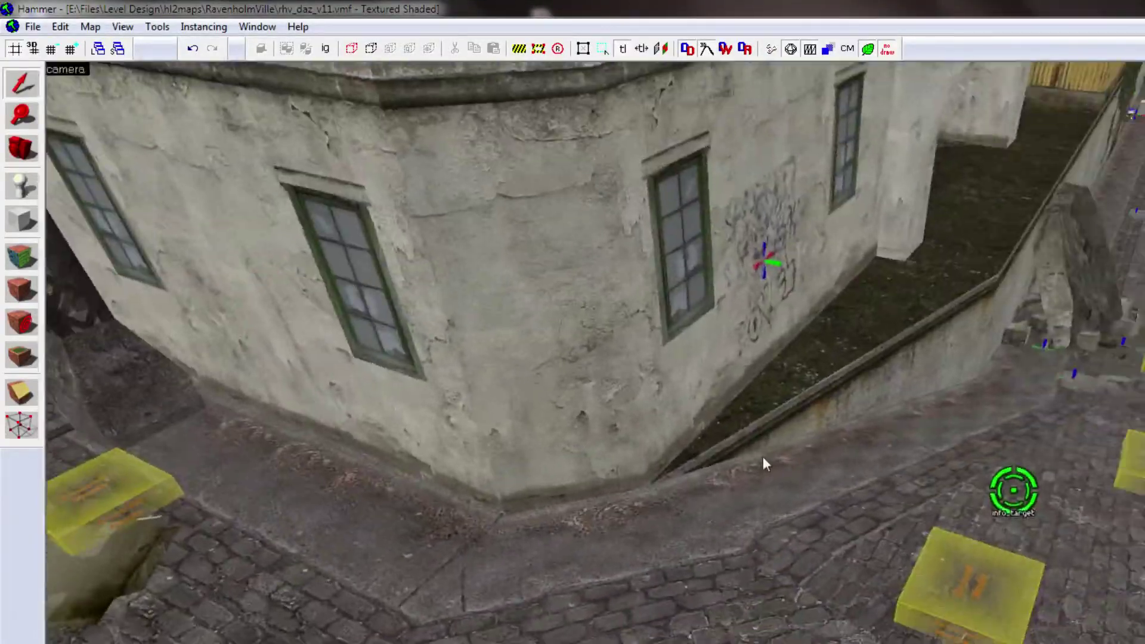
Switch to rhv notes.rtf in WordPad and highlight the church physics heading and its points while reviewing them.
click(608, 643)
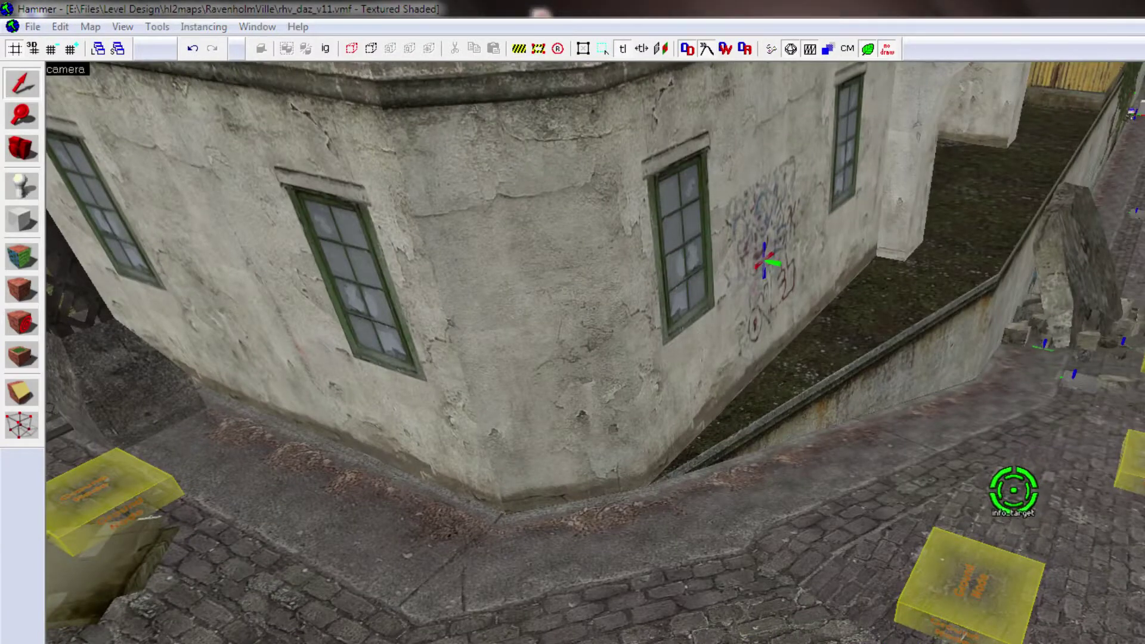
key(alt+Tab)
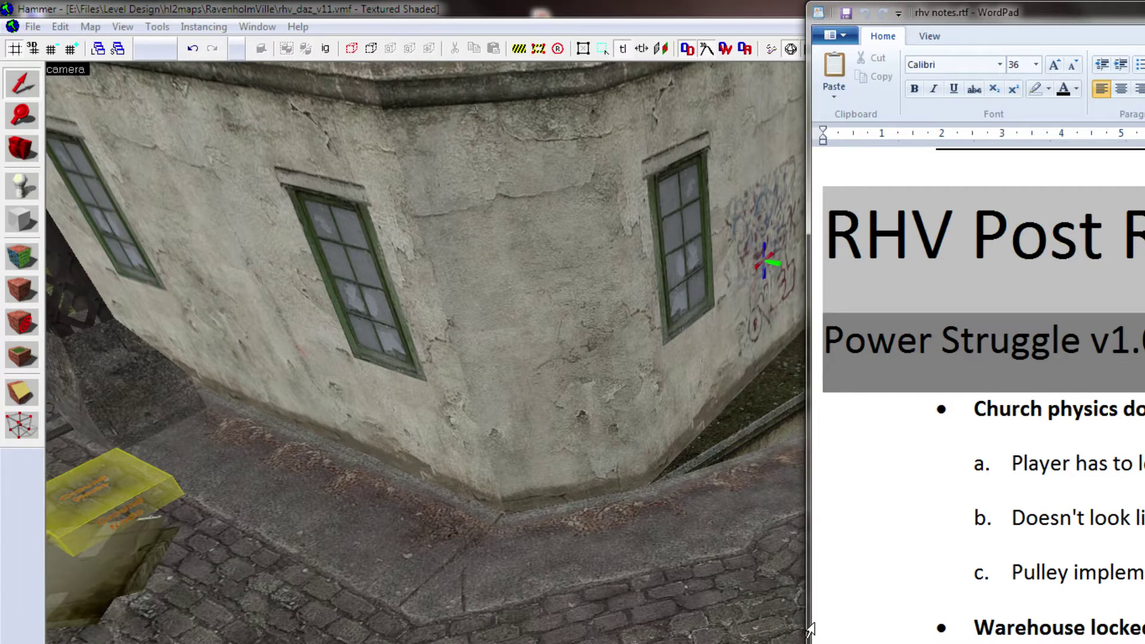
drag(987, 411, 1142, 418)
click(1094, 417)
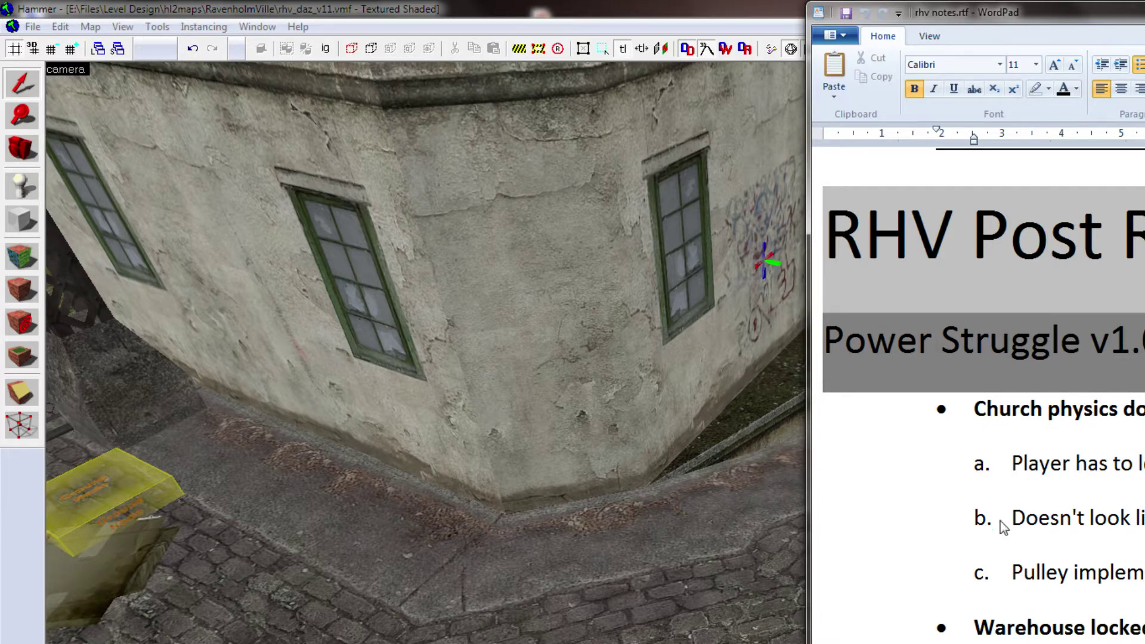
drag(1013, 530, 1143, 530)
click(1142, 530)
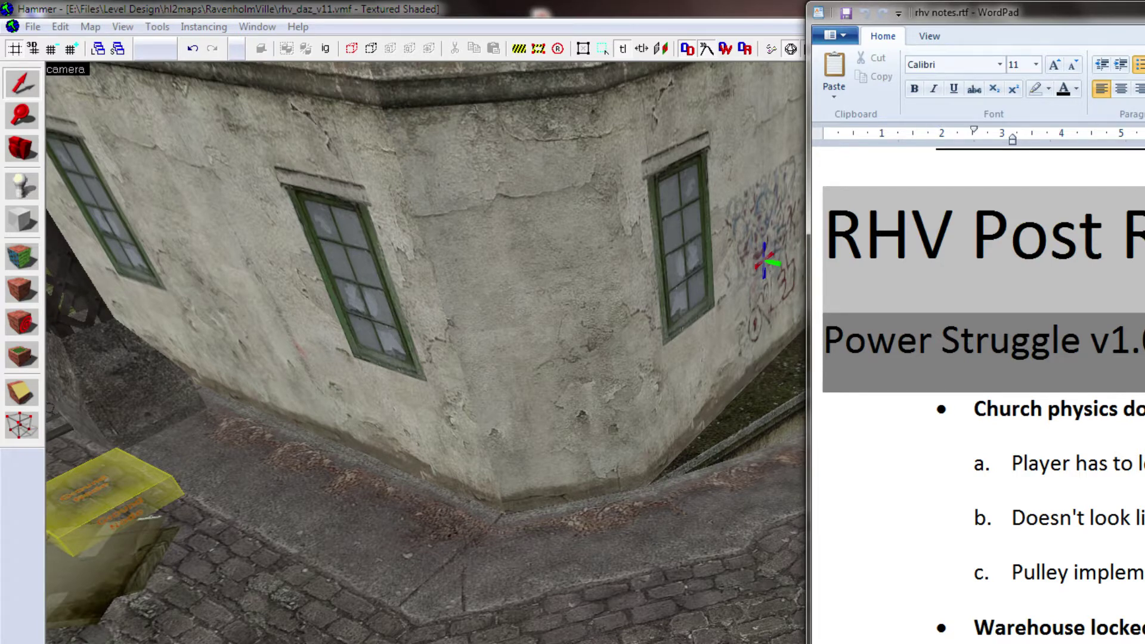
scroll(978, 394, down, 3)
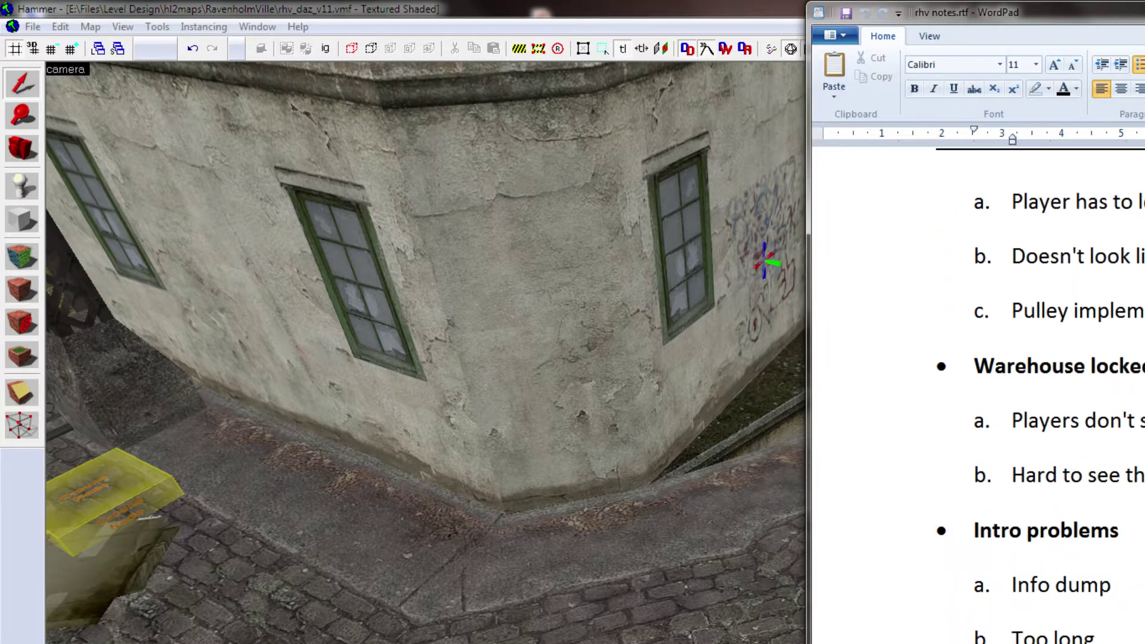
drag(1031, 312, 1144, 317)
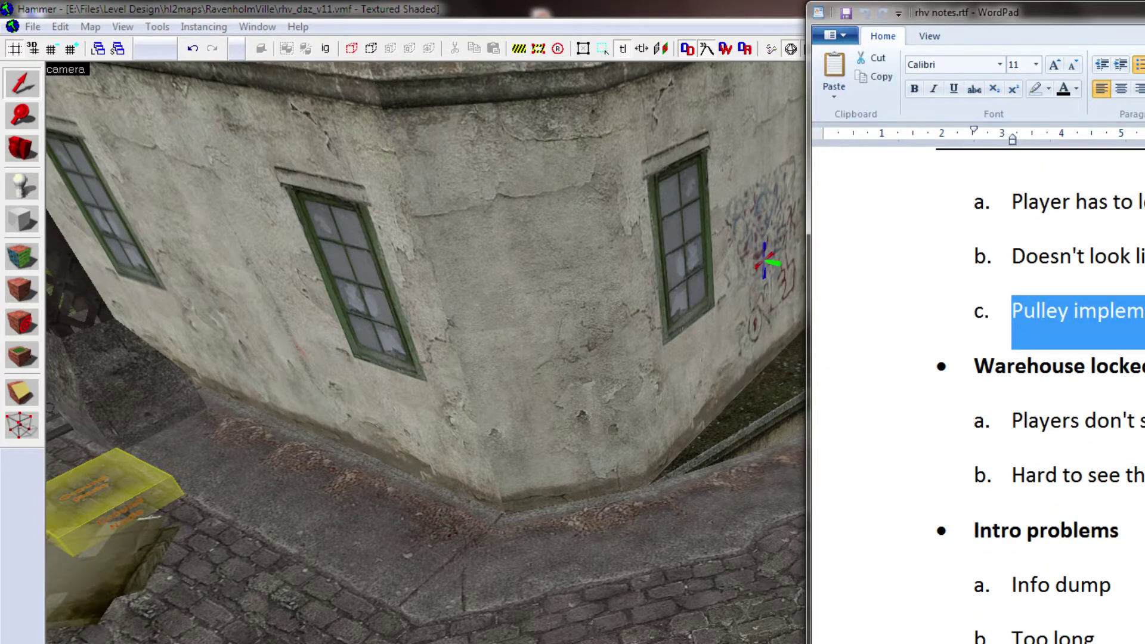
click(1143, 316)
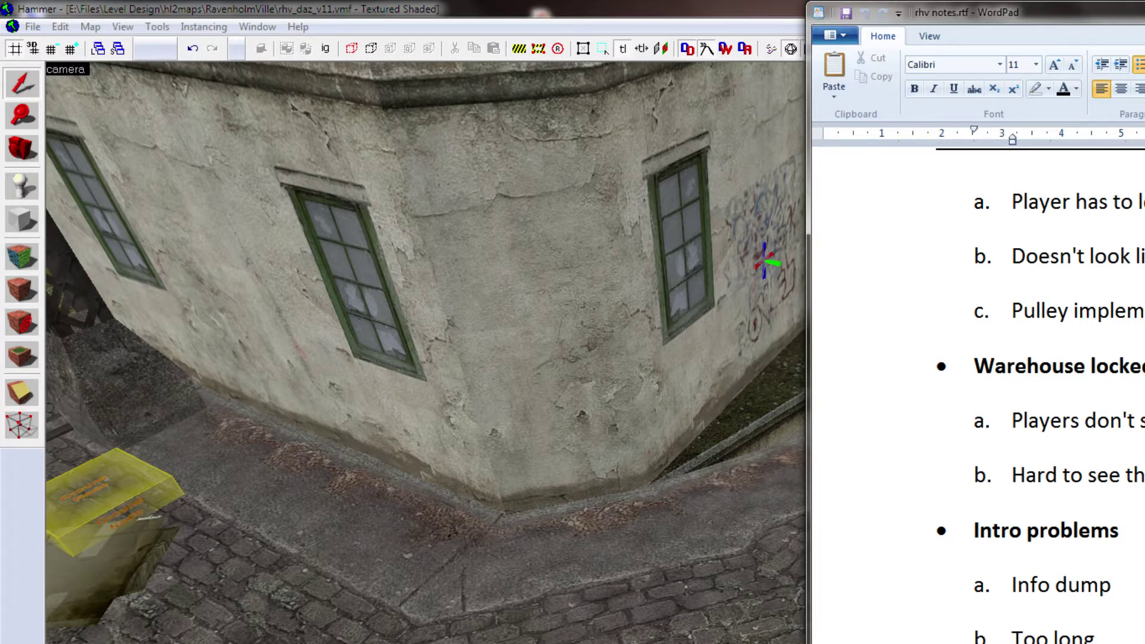
Review the Intro problems section, highlighting its points on info dump, length, over-explaining and the player being locked in.
scroll(1071, 335, down, 5)
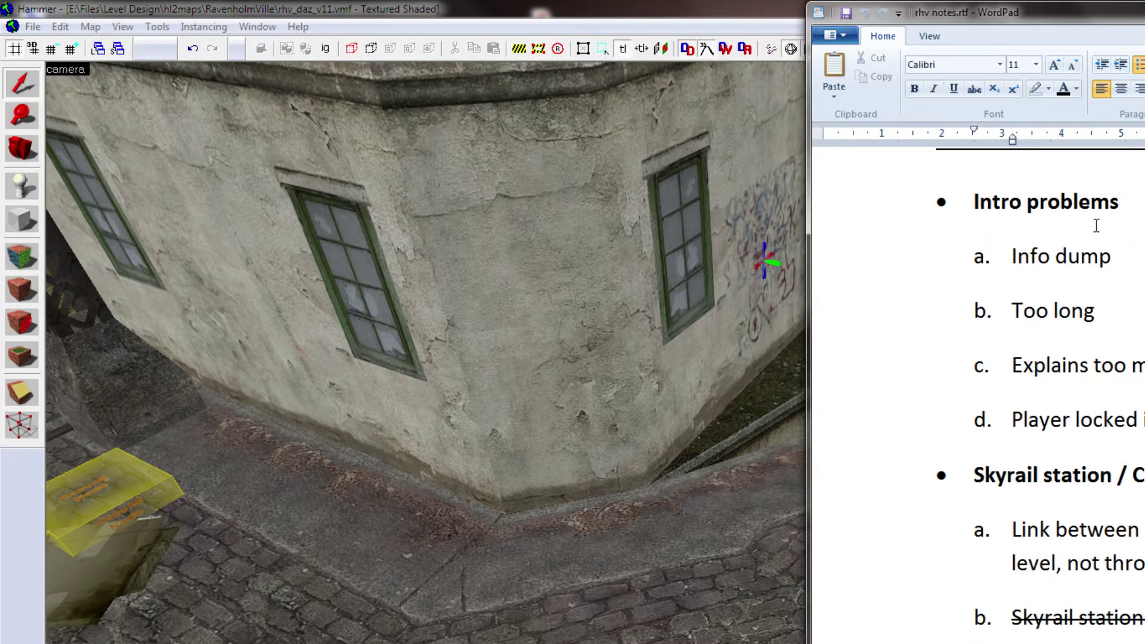
drag(1015, 256, 1100, 262)
click(1081, 257)
drag(1013, 310, 1079, 314)
click(1132, 365)
drag(1012, 365, 1143, 368)
click(1068, 399)
drag(1014, 419, 1143, 421)
click(1141, 411)
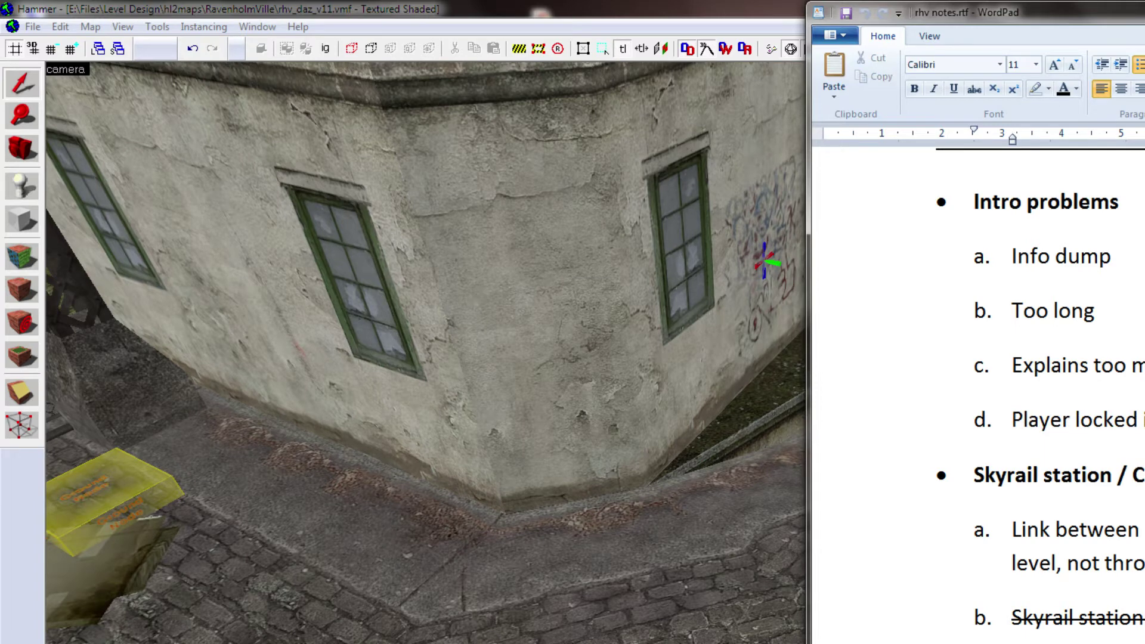
mouse_move(1014, 365)
mouse_down()
mouse_move(1142, 367)
mouse_move(1013, 365)
mouse_up()
click(1140, 382)
click(1050, 379)
Review the Skyrail station section, highlighting its heading, the link point and the struck-through Skyrail station and capacitor points.
scroll(1080, 382, down, 1)
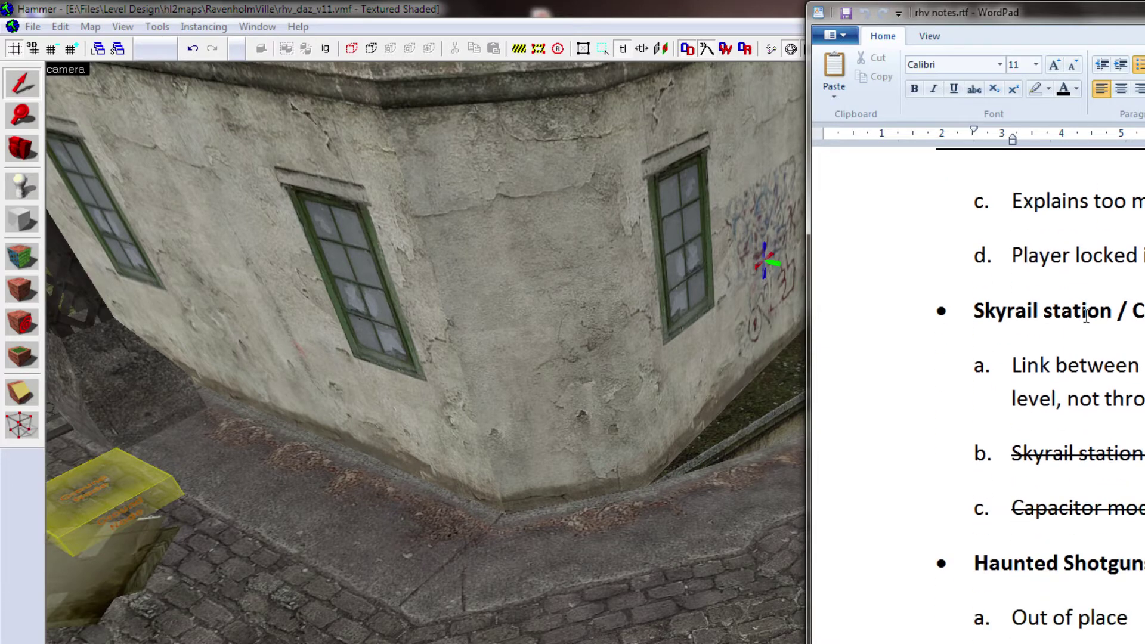
drag(1013, 309, 1144, 314)
click(1144, 316)
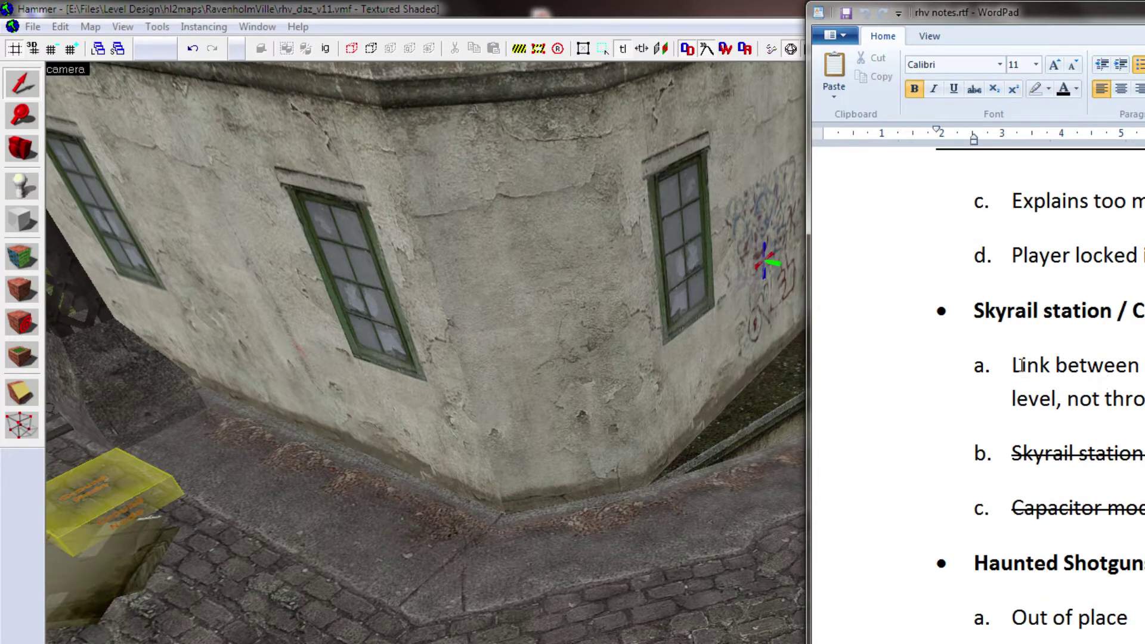
drag(1016, 365, 1144, 366)
click(1144, 367)
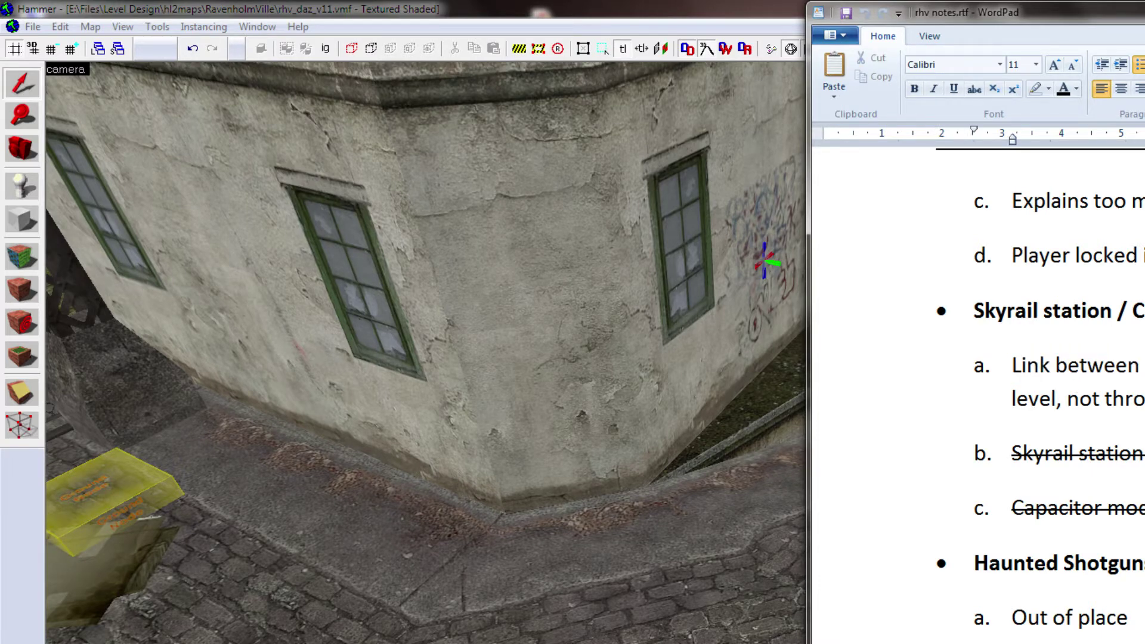
triple_click(1042, 451)
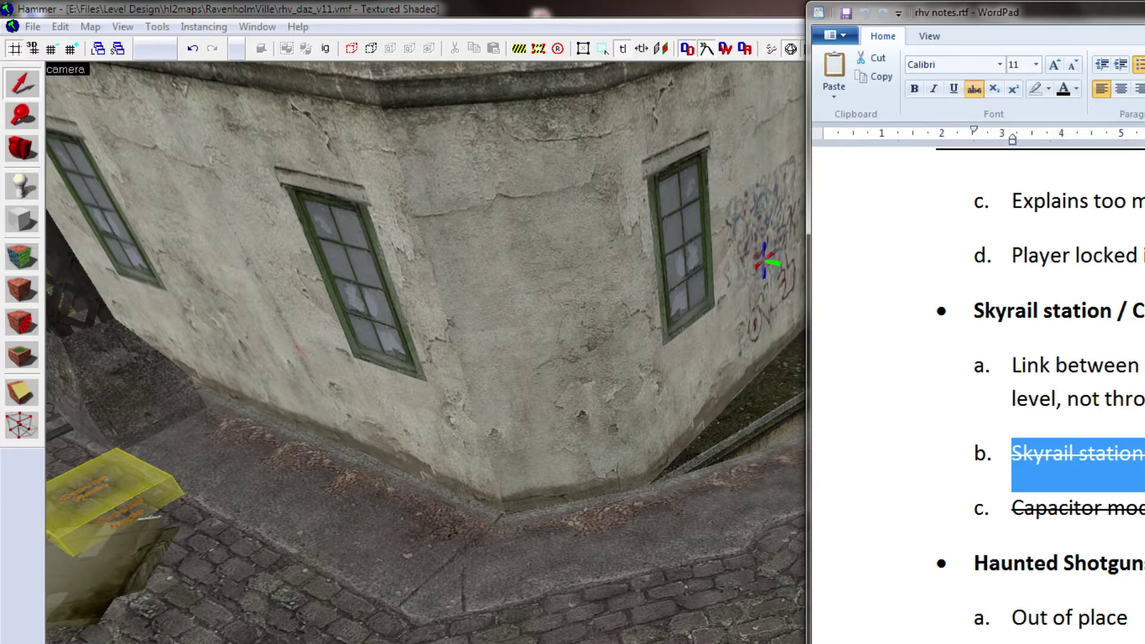
triple_click(1033, 505)
key(Right)
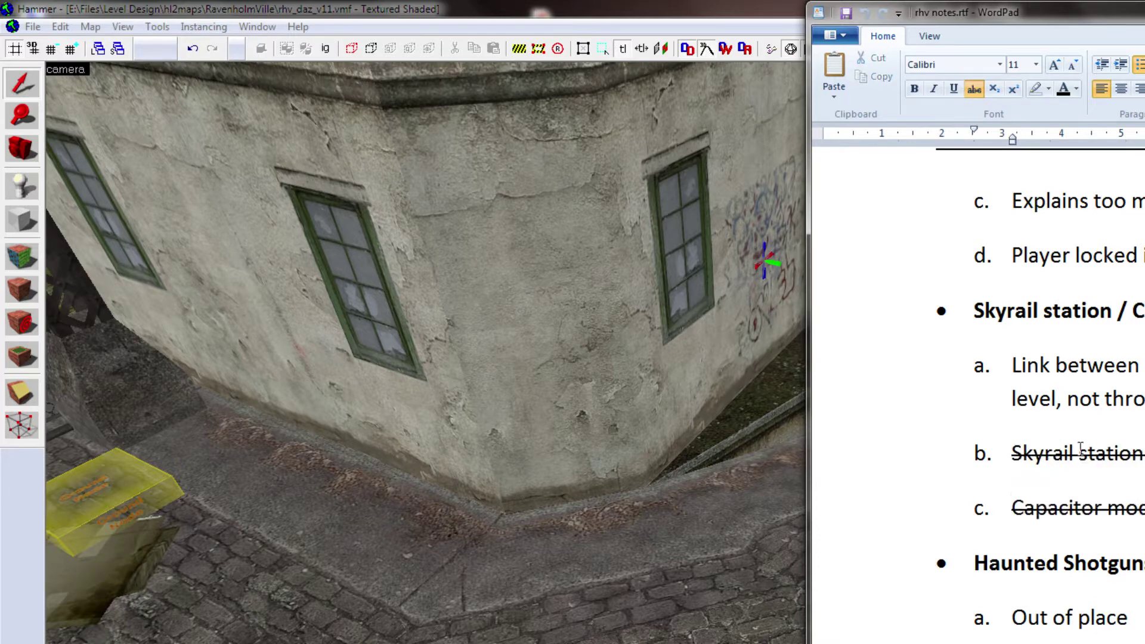
Go over the Haunted Shotgun notes and highlight the New collection heading below them.
scroll(1128, 454, down, 3)
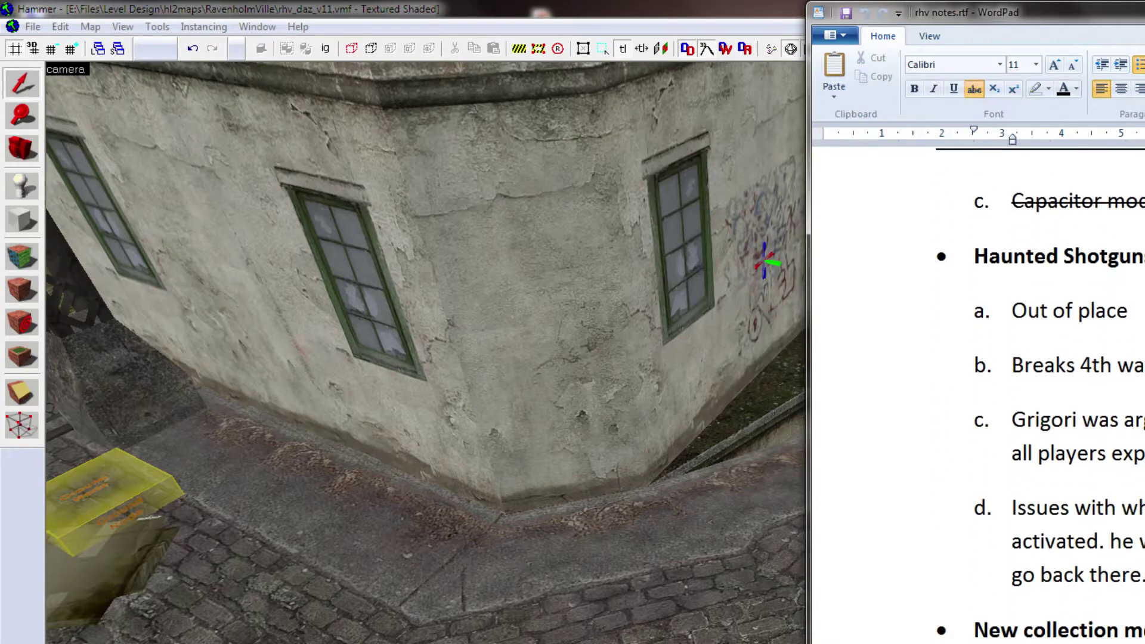
click(988, 258)
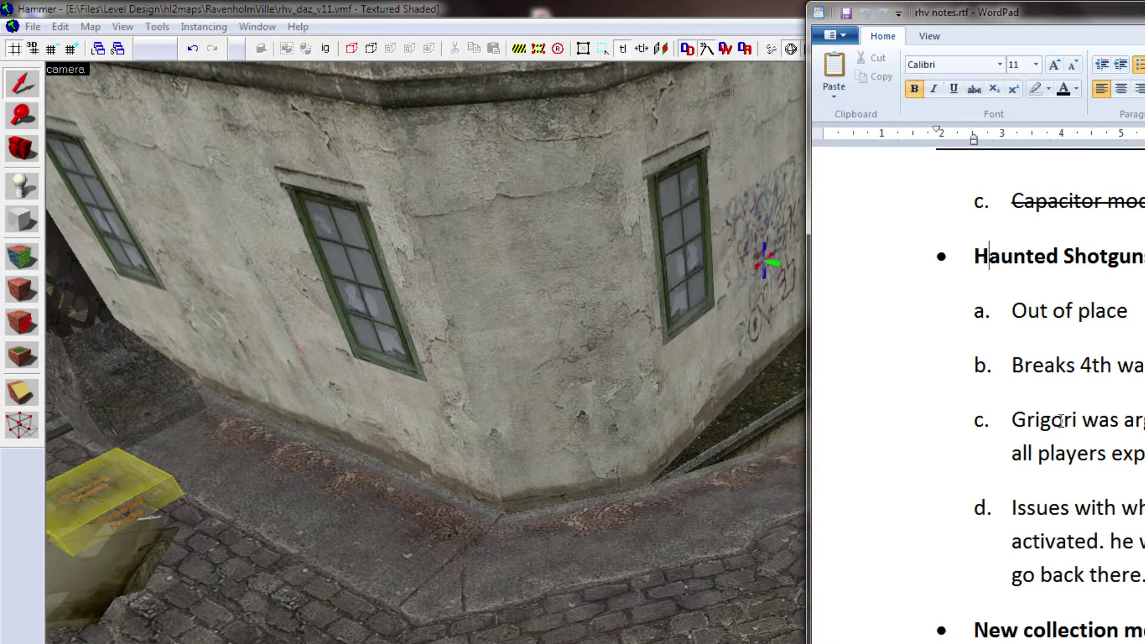
scroll(978, 394, down, 1)
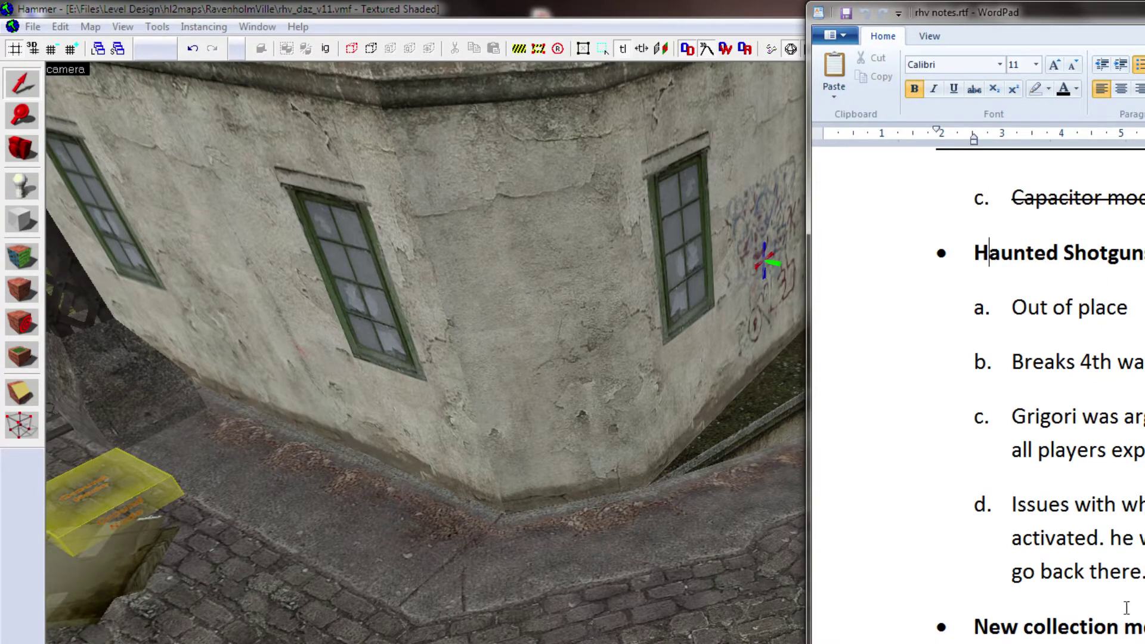
drag(989, 631, 1144, 630)
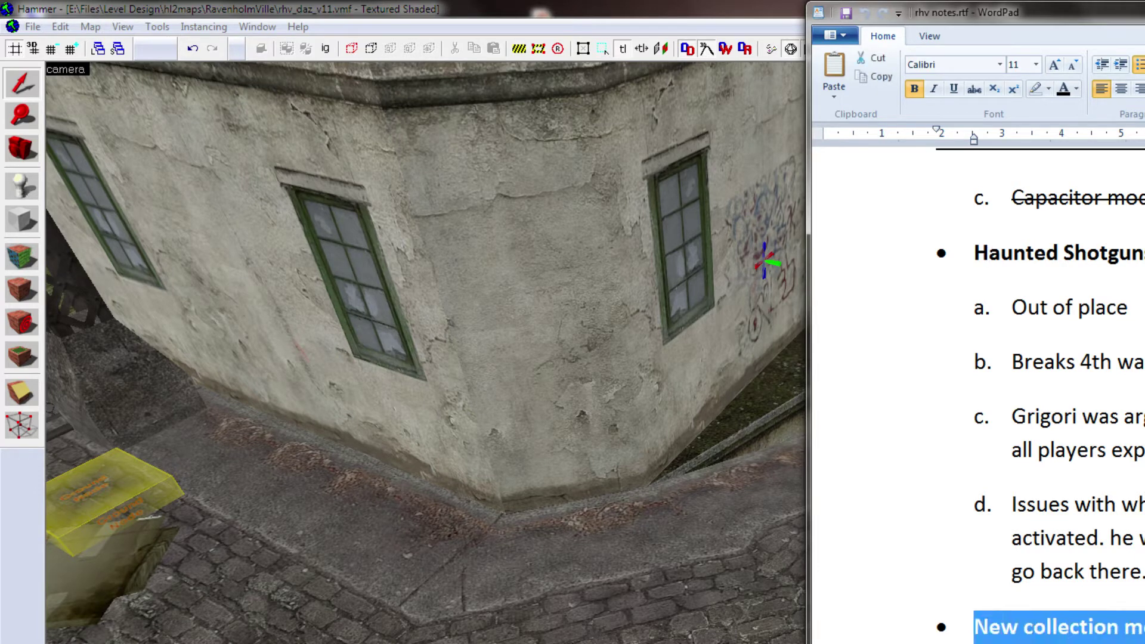
click(1133, 628)
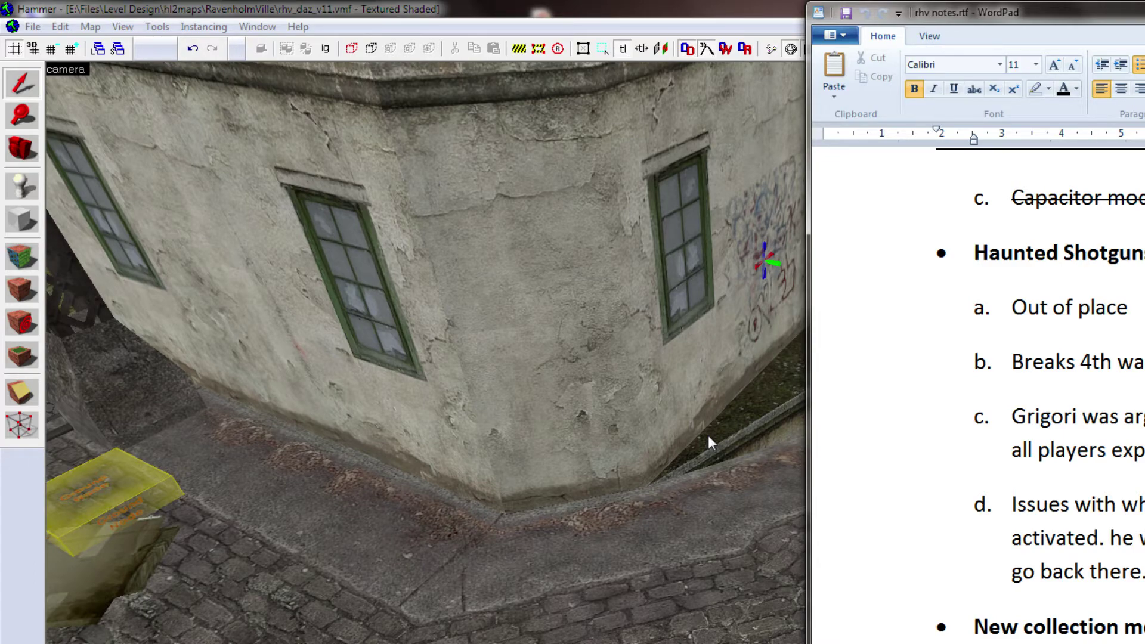
Switch back to Hammer and fly past the sheet-covered fence into the room with wooden shelving and an env_cubemap.
click(534, 5)
key(z)
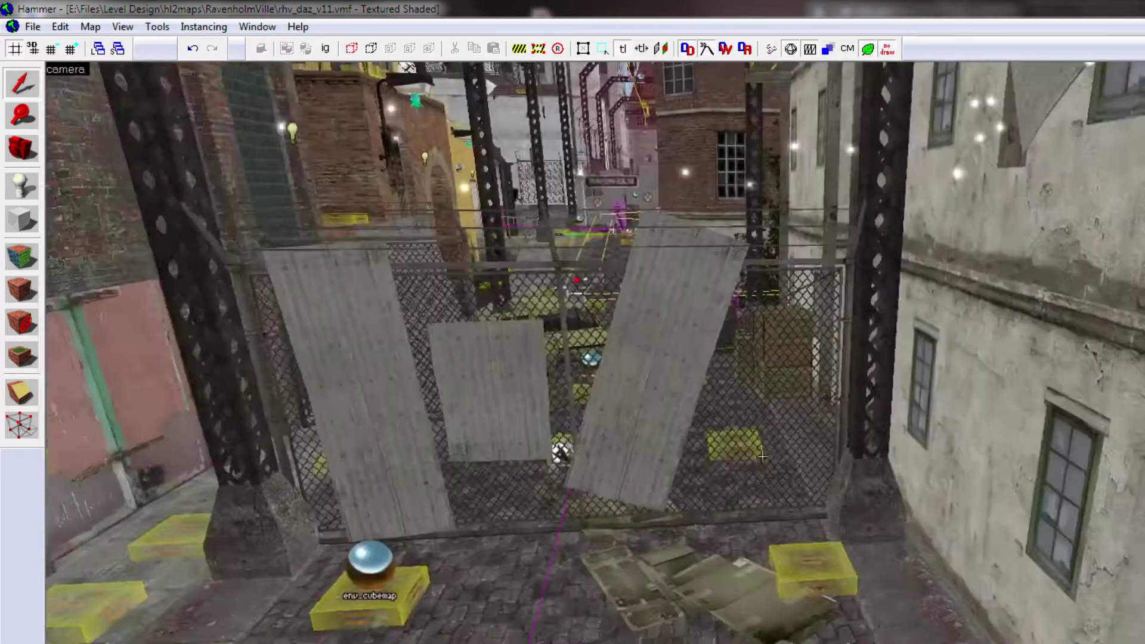
key(w)
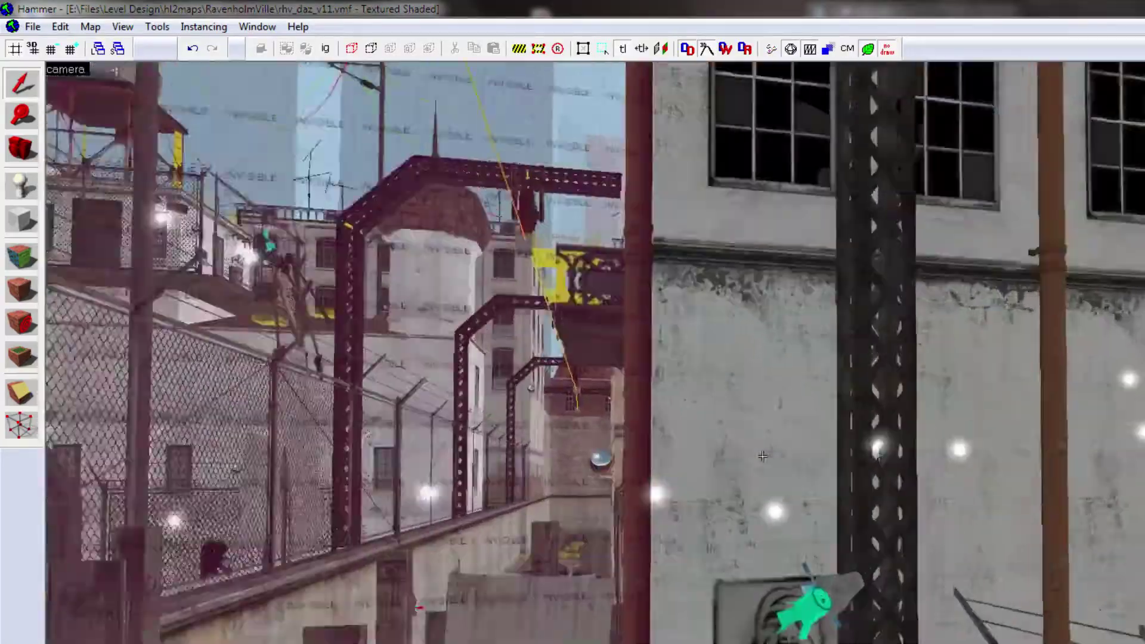
key(w)
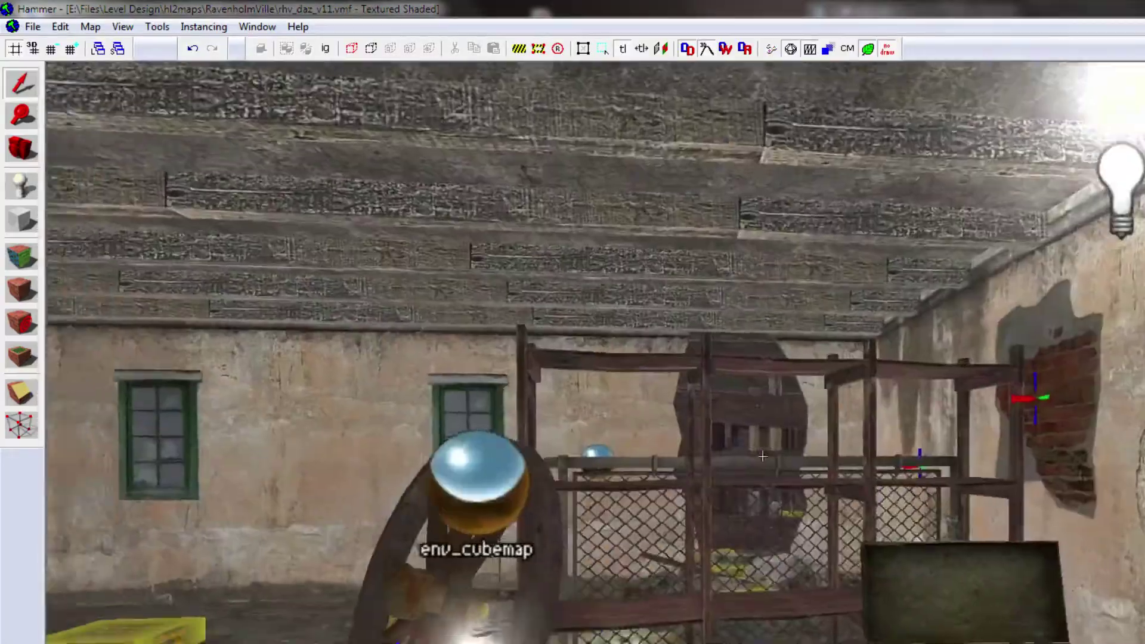
Look into the open toolbox, inspect the object properties of the circular saw prop, and clear the selection.
drag(763, 457, 762, 457)
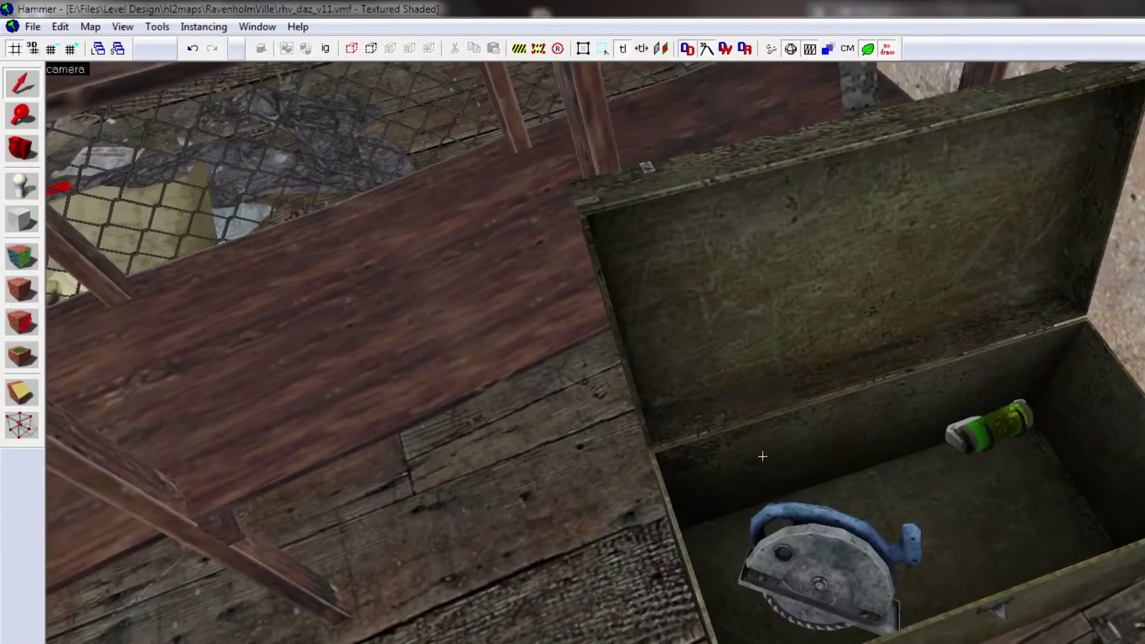
click(789, 559)
key(alt+Return)
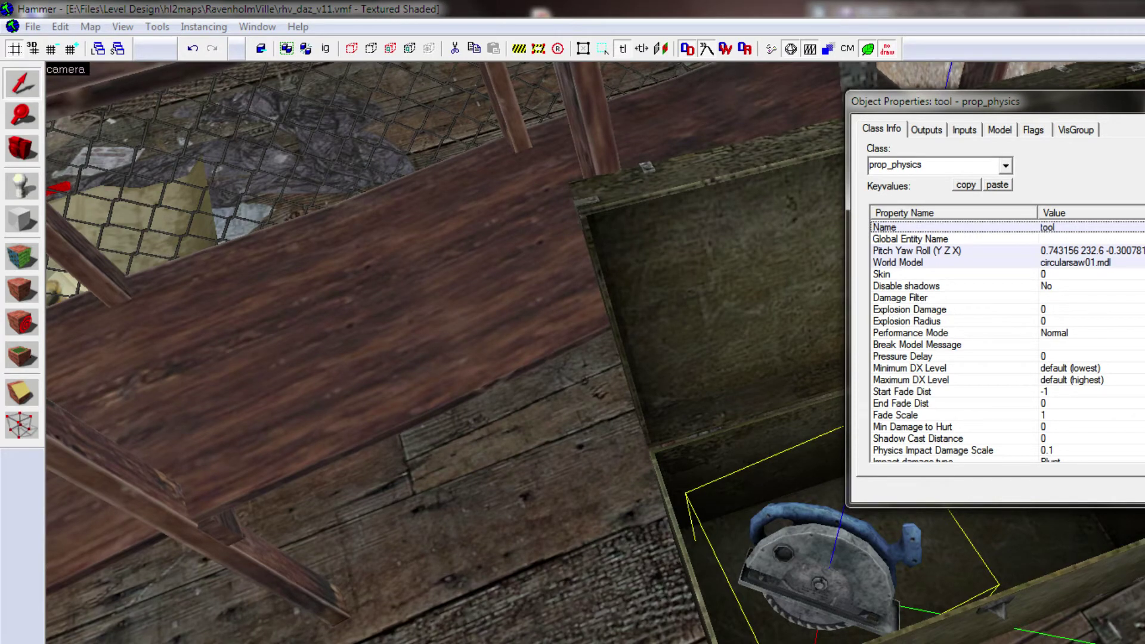
key(Escape)
key(Escape)
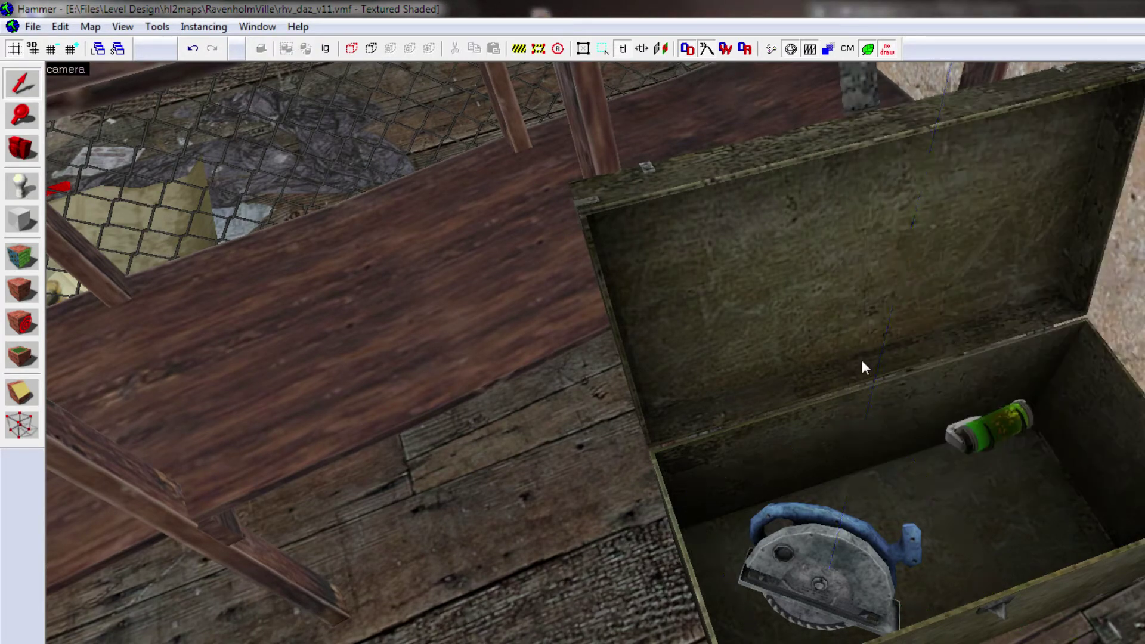
Fly from the toolbox and wooden shelving past the green-framed window to an overview of the walled street outside.
key(z)
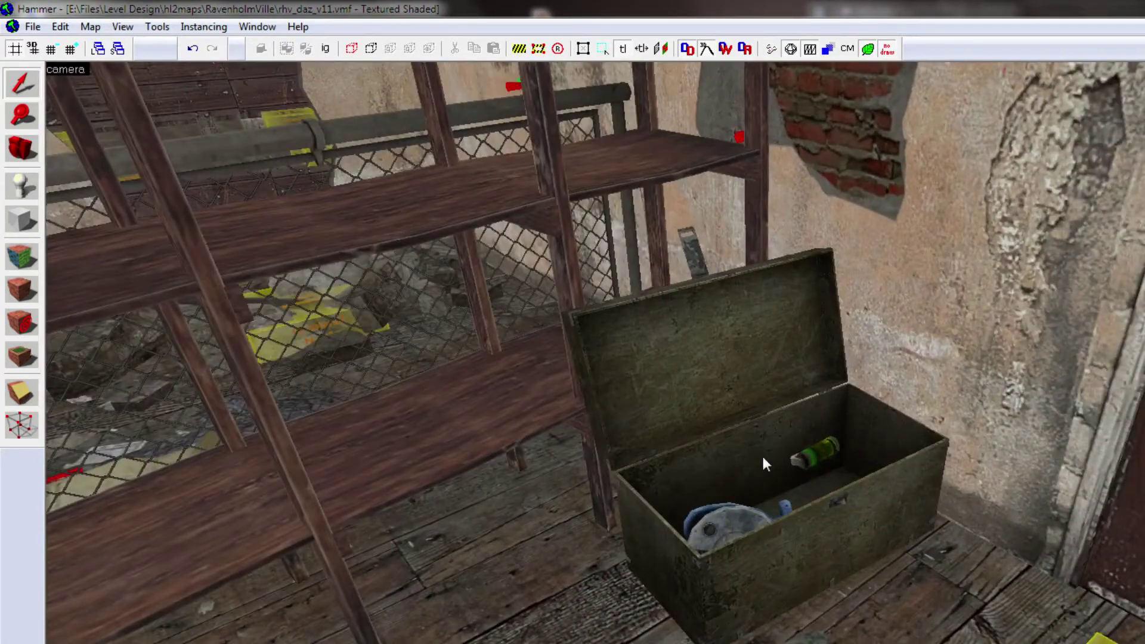
key(z)
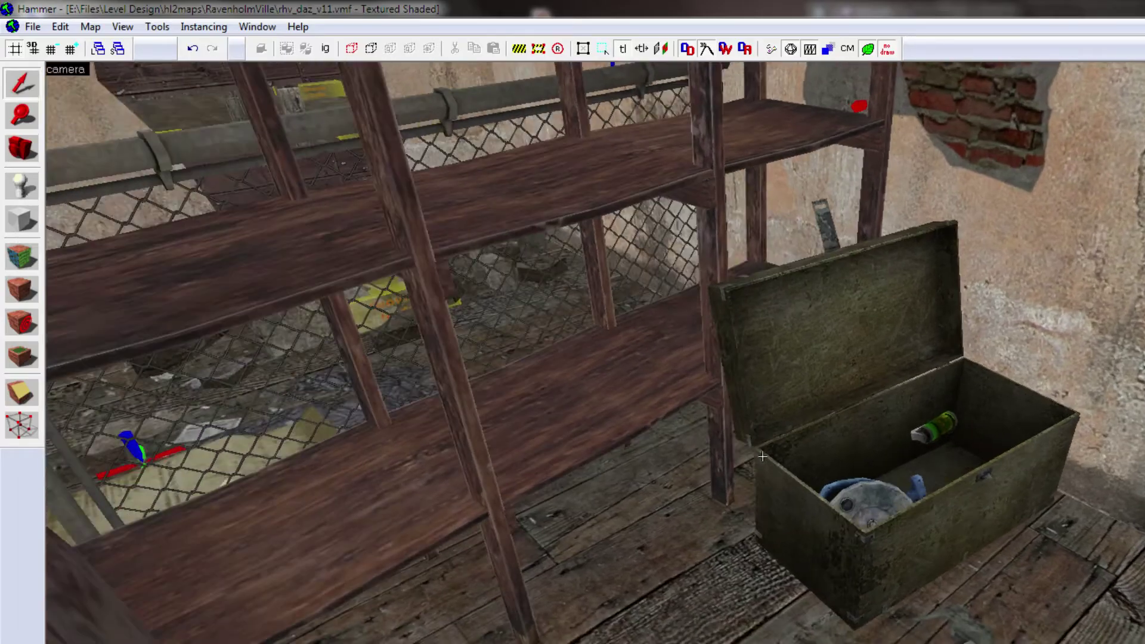
key(w)
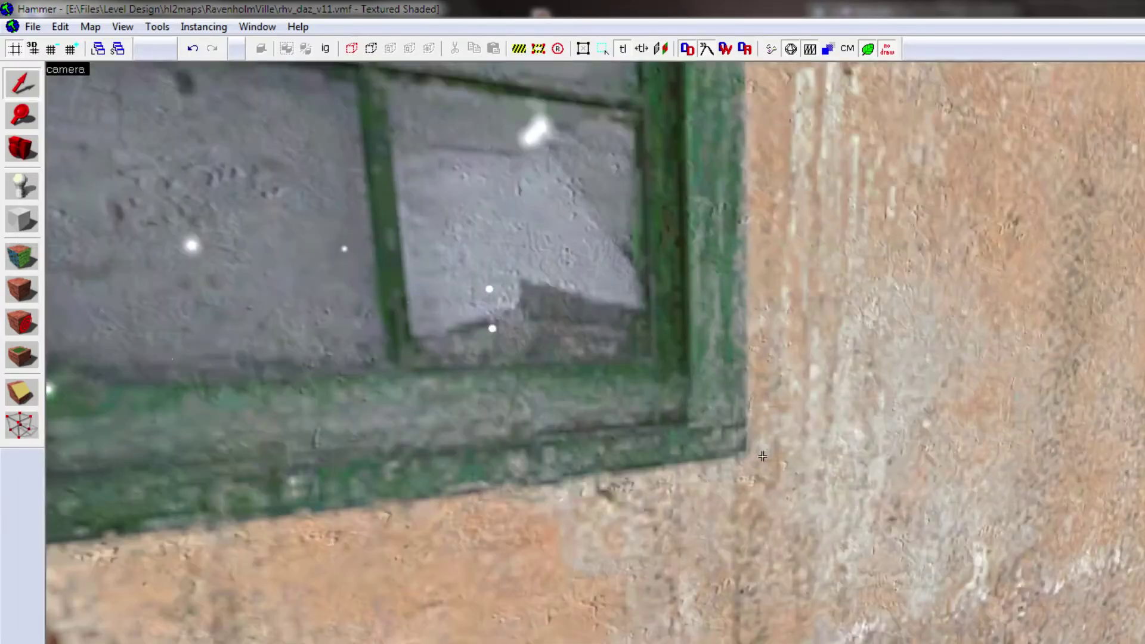
key(w)
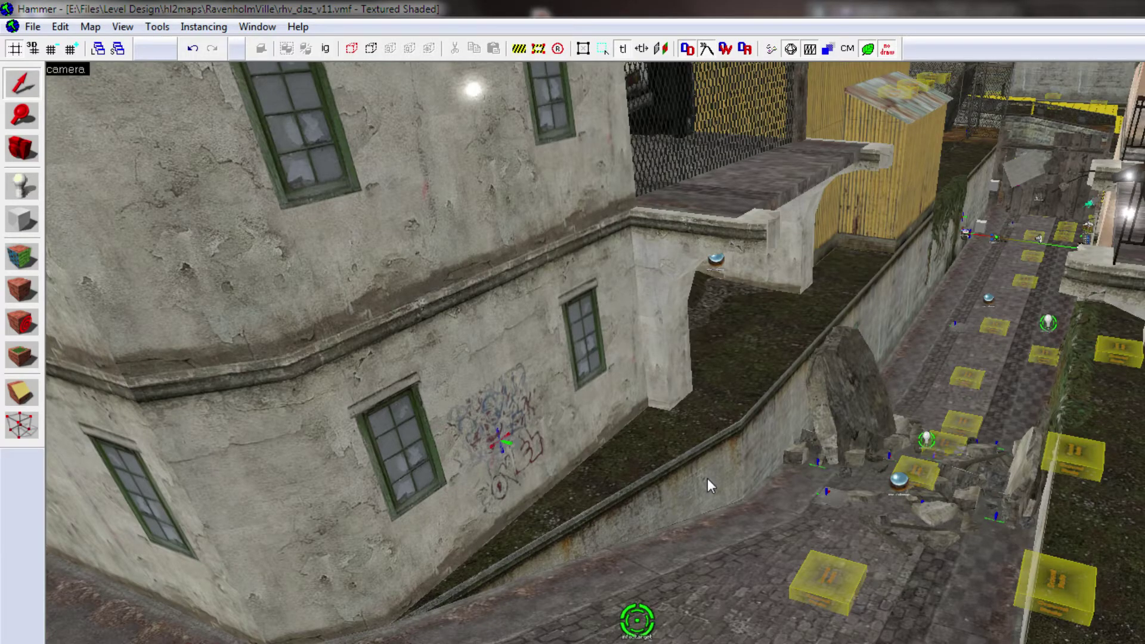
Fly down into the walled street beside the wooden doors and face the transformer tower and brick power station.
key(z)
key(w)
key(w)
key(w)
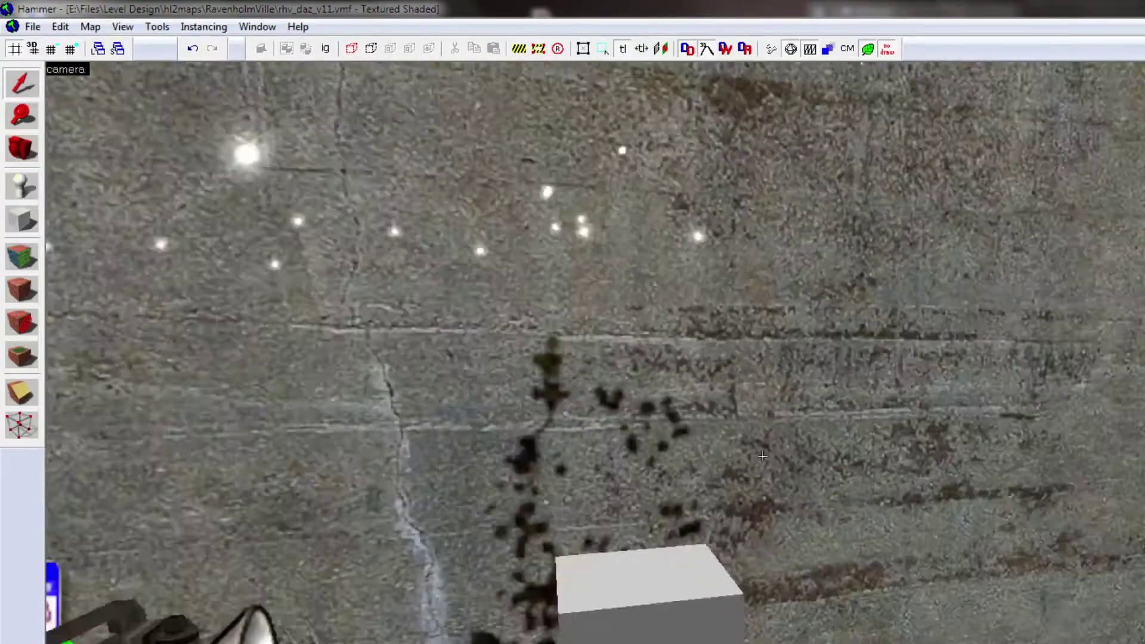
key(d)
key(z)
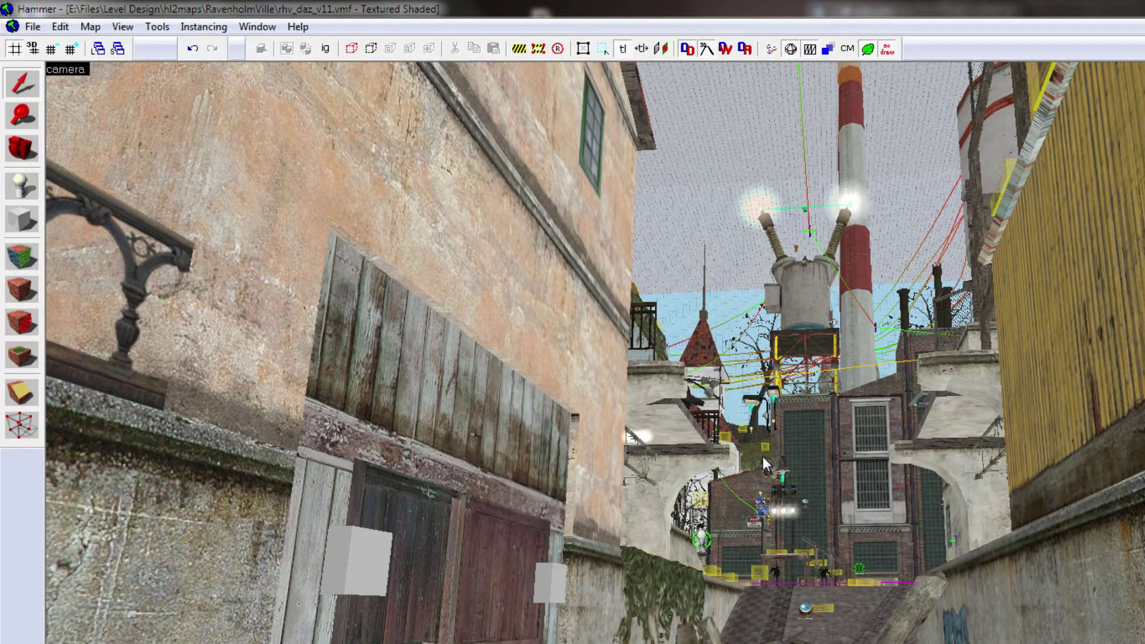
Save the map and view the rubble-strewn street past the wooden doors, with the env_cubemap and power station ahead.
key(ctrl+s)
key(w)
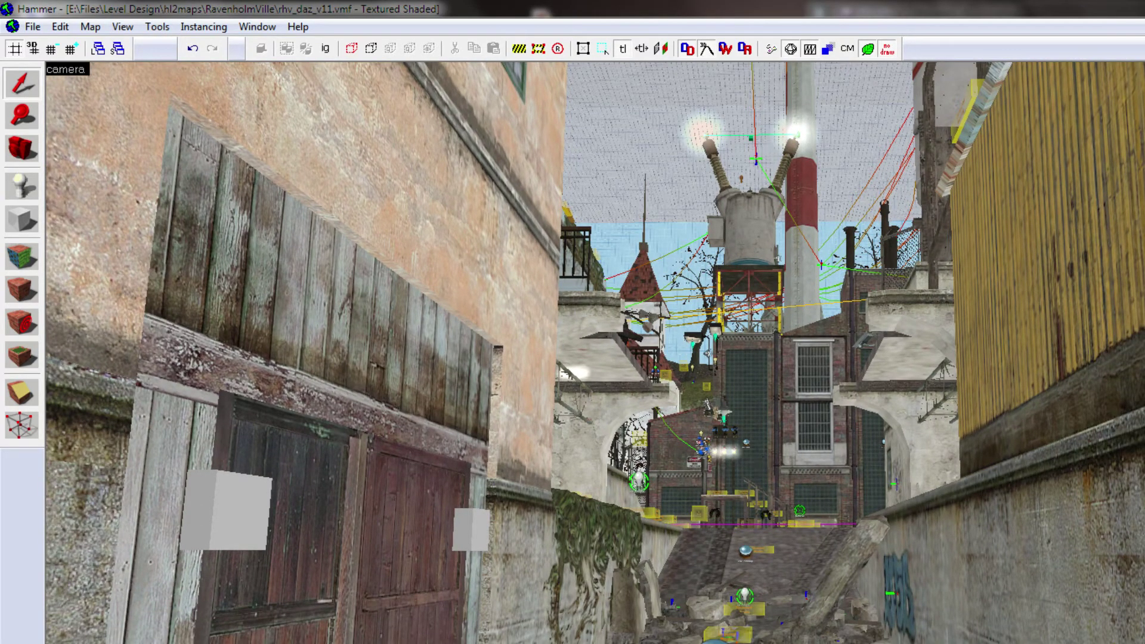
key(z)
key(s)
key(w)
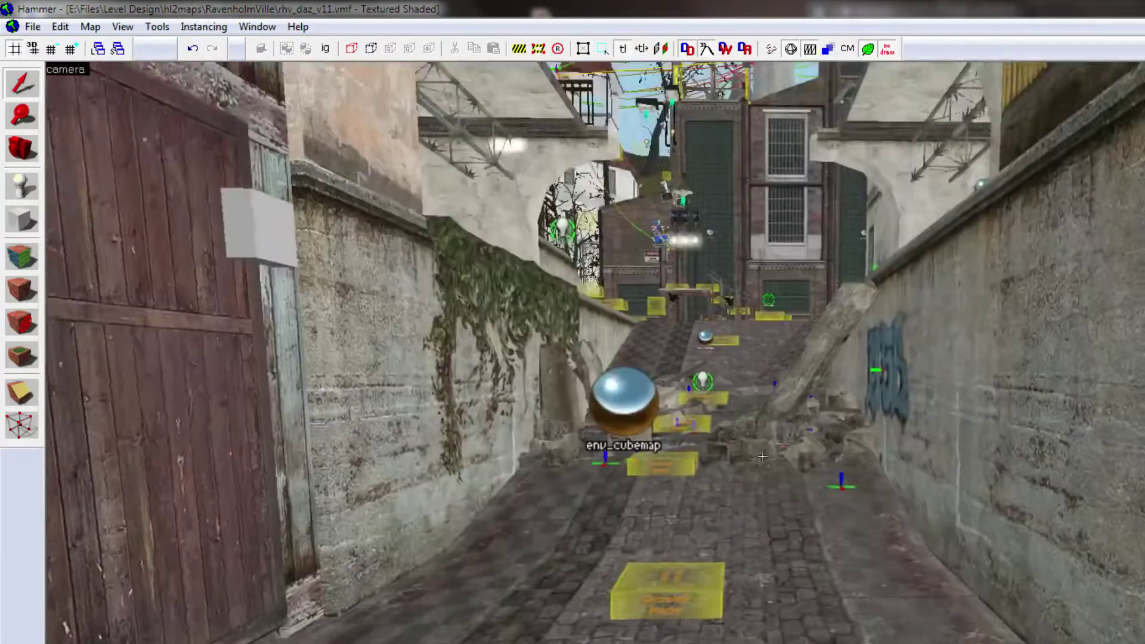
key(z)
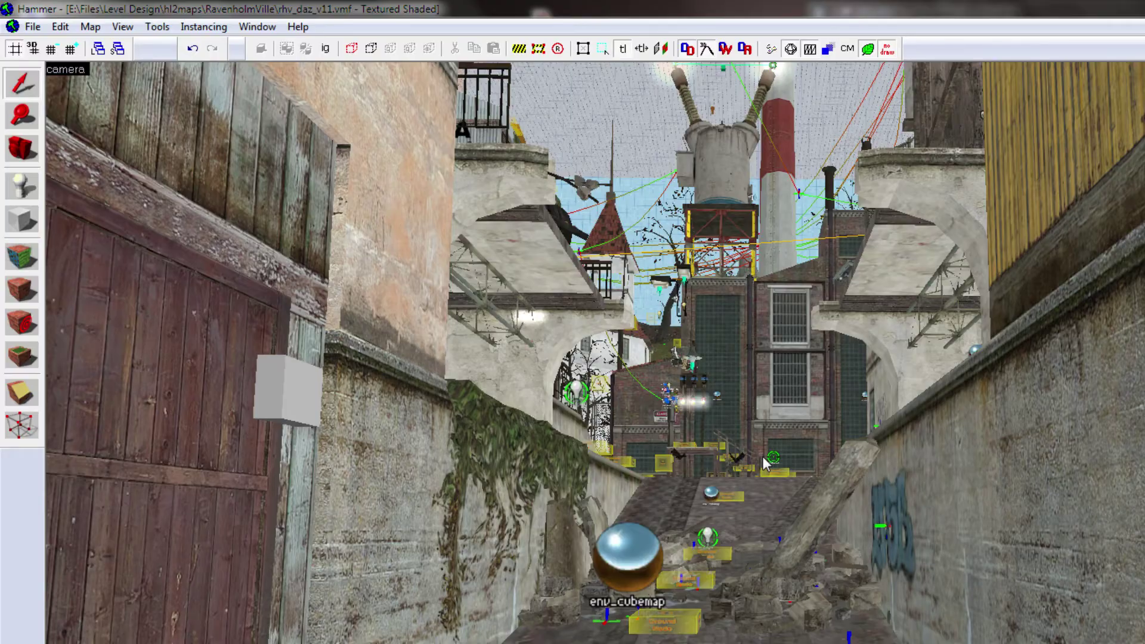
Tour the power station yard with its scripted sequence, the sheet-covered fence, and the stone arches above the street.
key(z)
key(w)
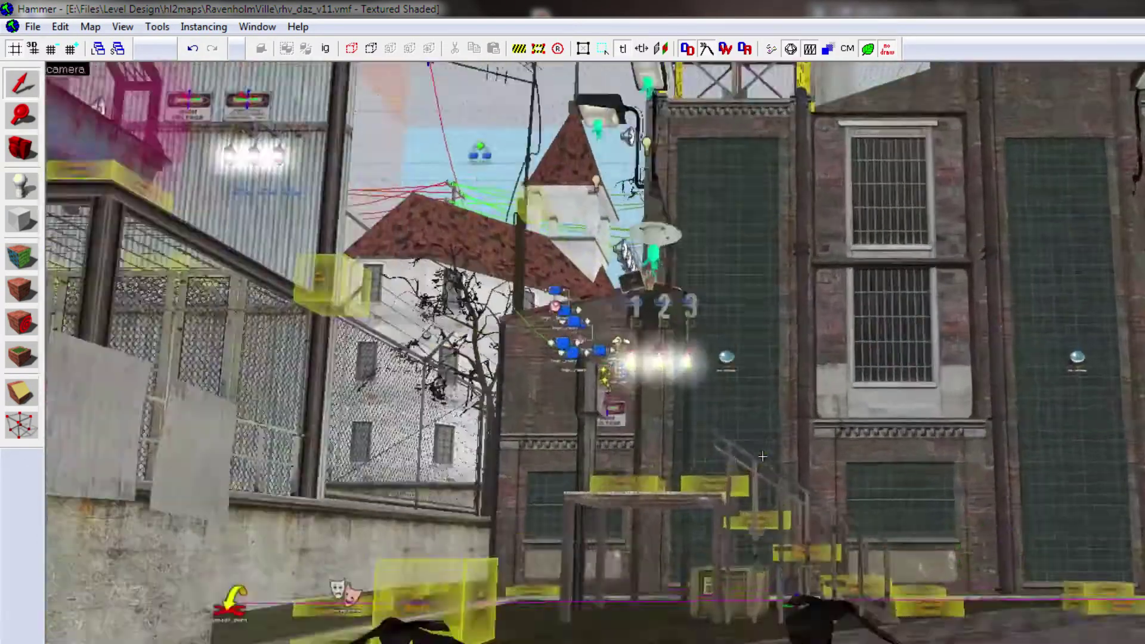
key(s)
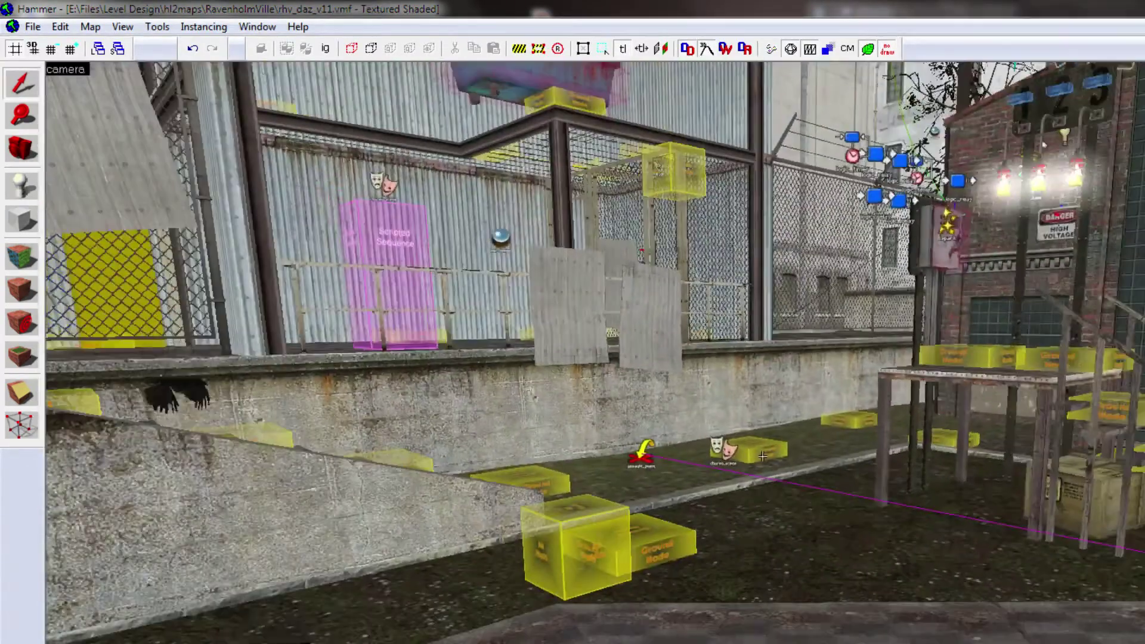
key(z)
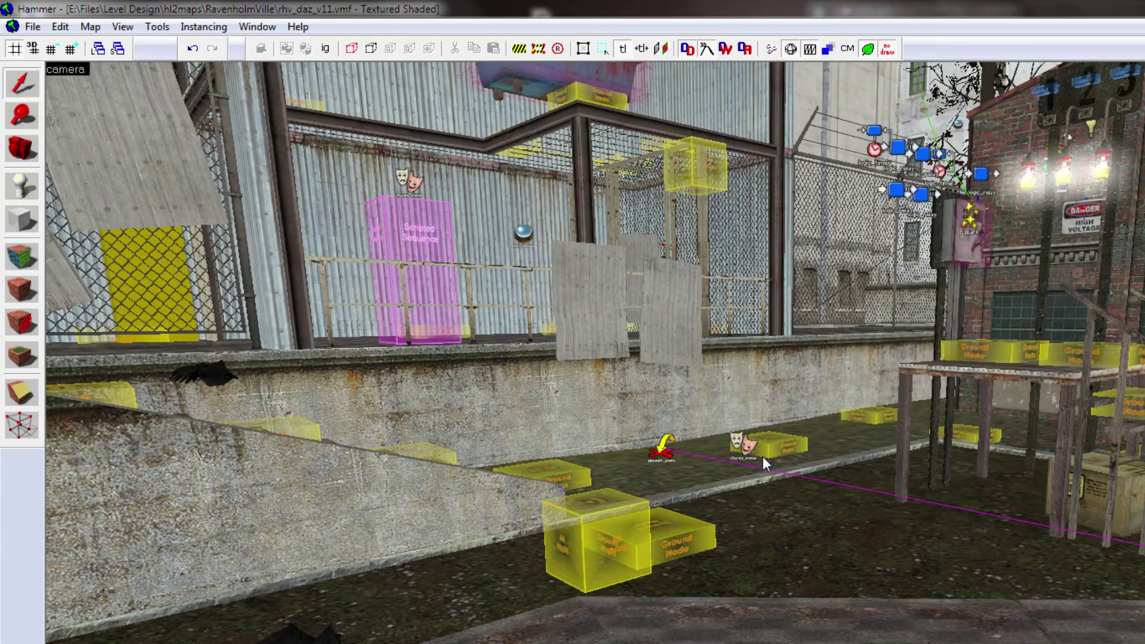
key(z)
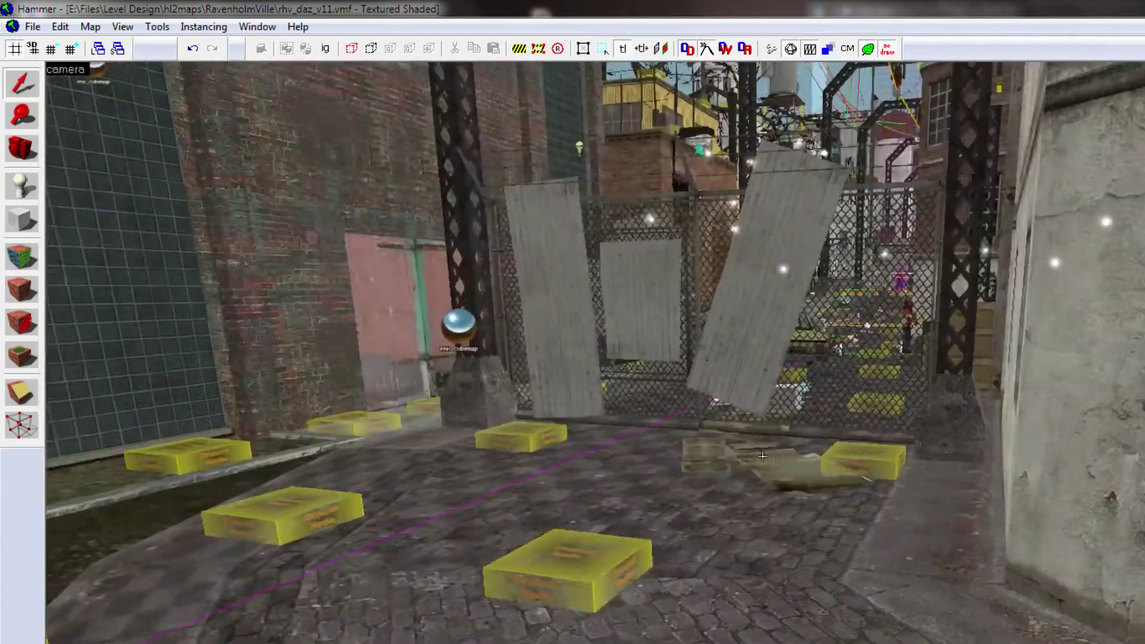
key(z)
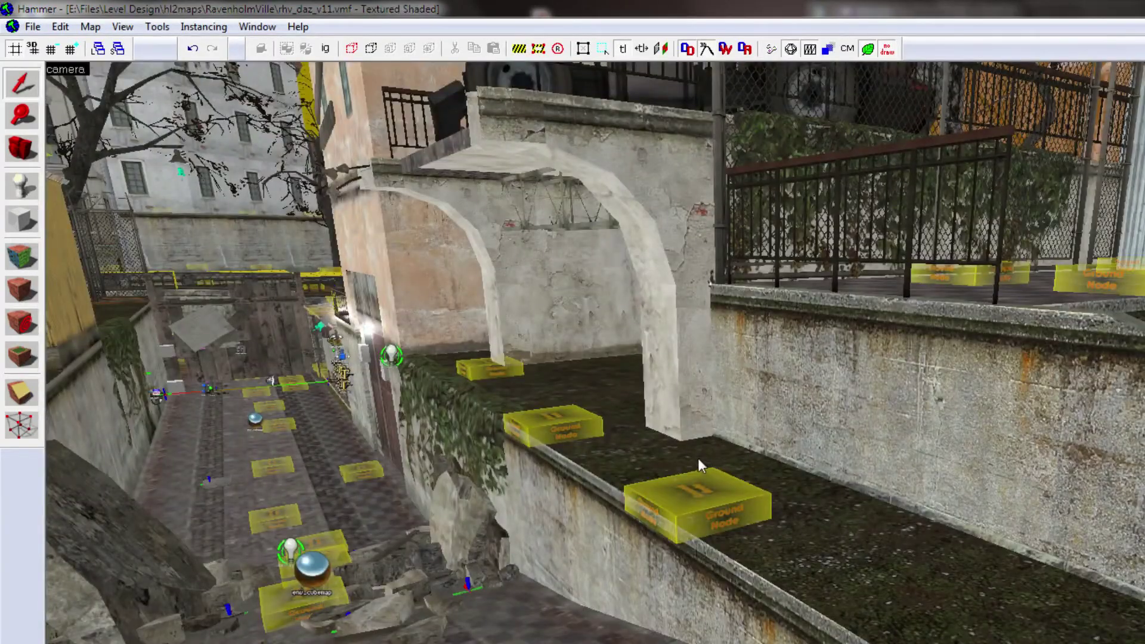